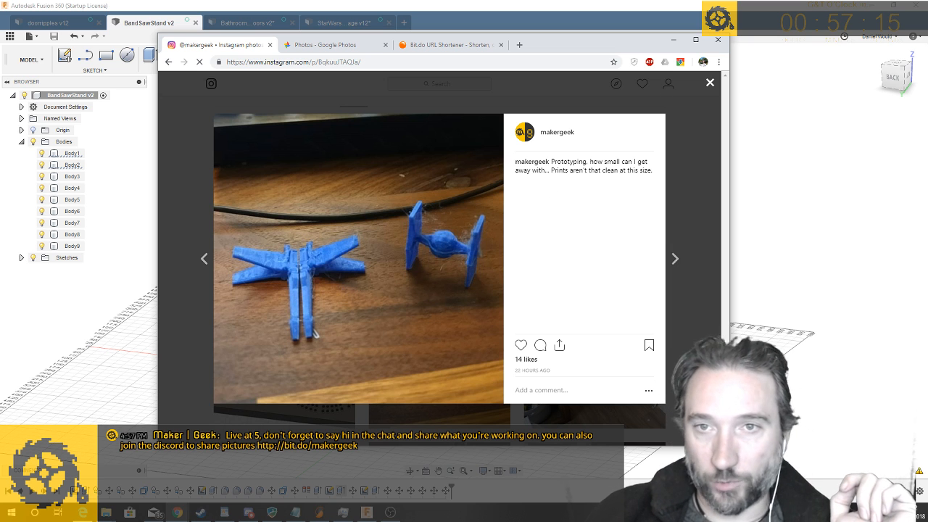
# Close the open 3D-print post and view the makergeek profile's drilled wooden board post
pyautogui.click(658, 107)
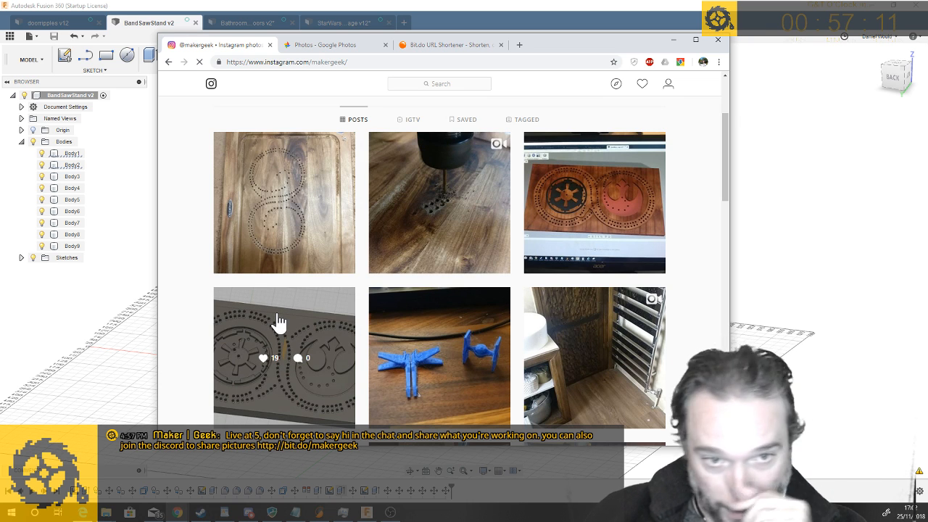
pyautogui.scroll(2, 337, 224)
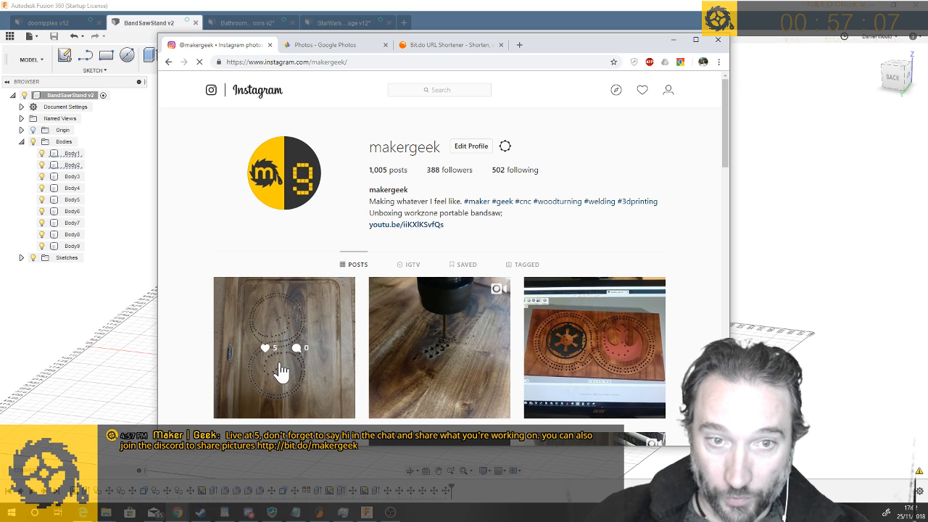
pyautogui.click(284, 376)
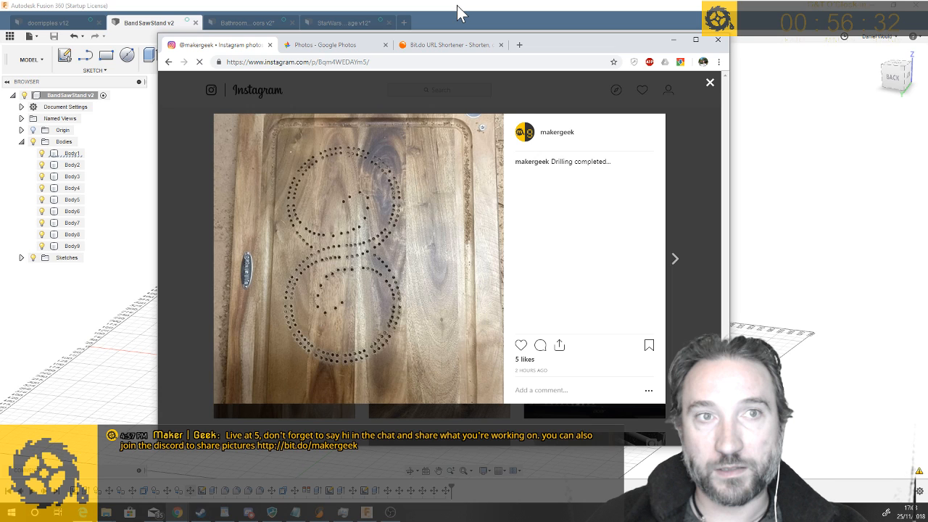
# Switch to the StarWarsCribbage design in Fusion 360 and examine the board's peg holes and the two emblems
pyautogui.click(341, 23)
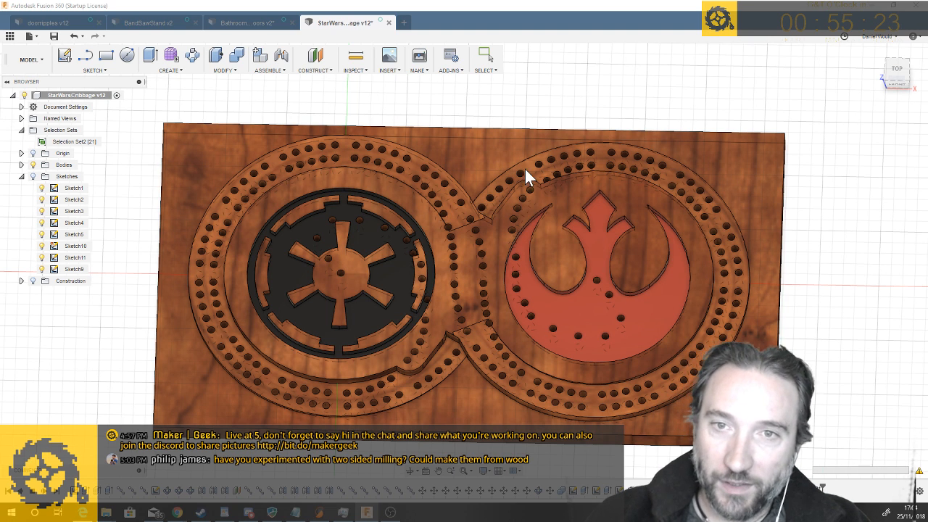
pyautogui.keyDown('shift'); pyautogui.moveTo(480, 200); pyautogui.dragTo(480, 210, button='middle'); pyautogui.keyUp('shift')
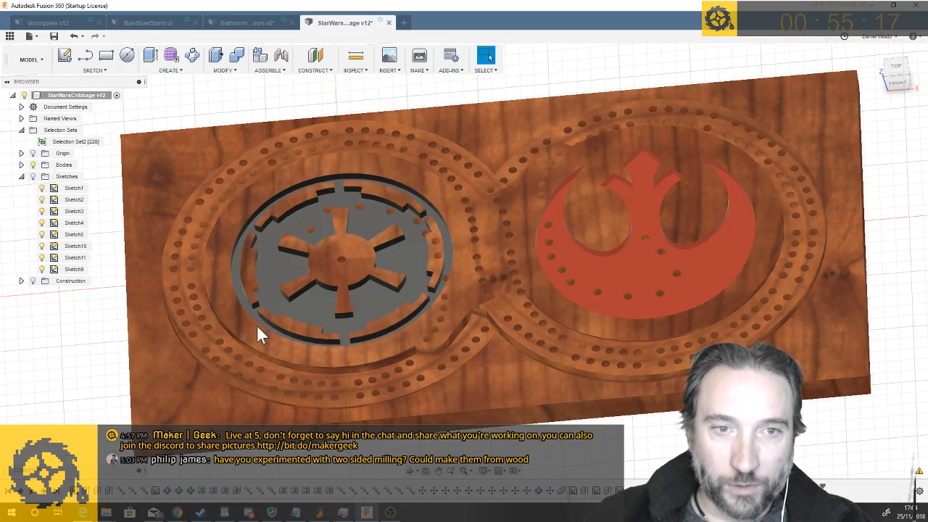
pyautogui.moveTo(452, 257); pyautogui.dragTo(453, 258, button='middle')
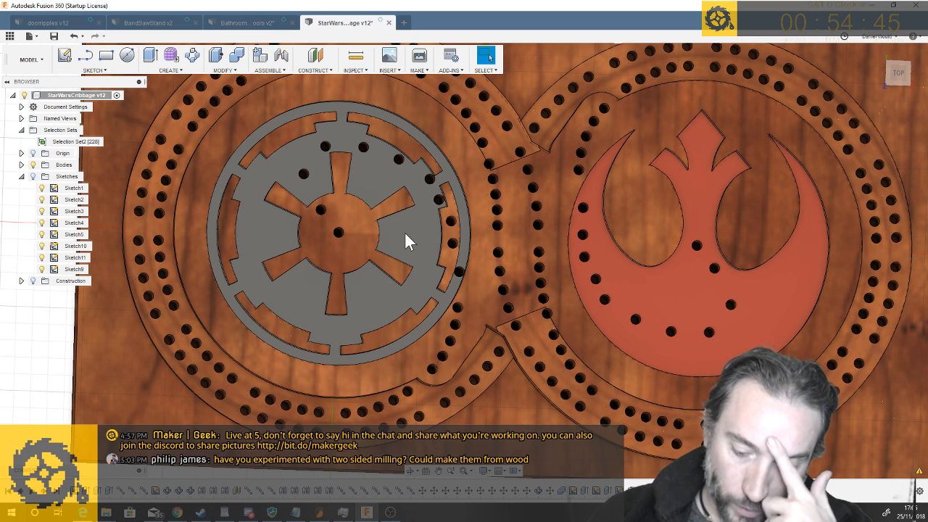
pyautogui.scroll(-1, 404, 232)
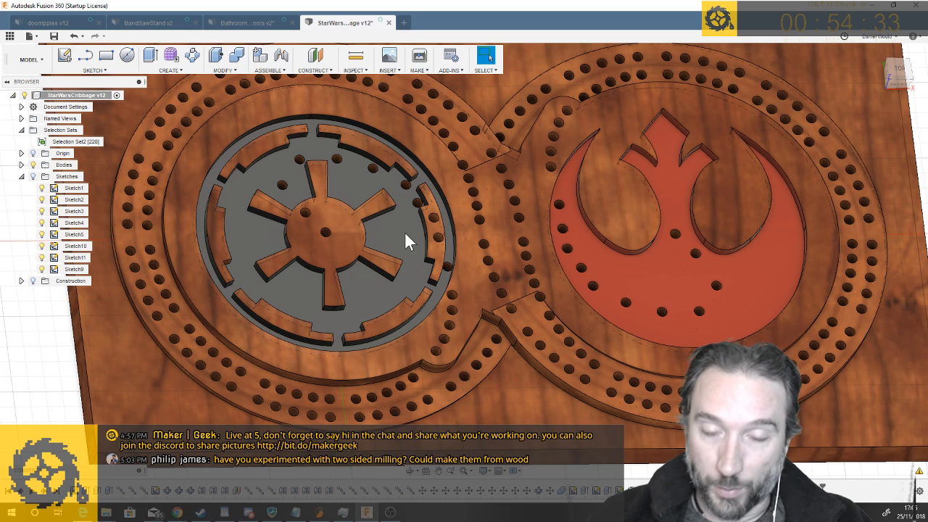
pyautogui.scroll(2, 377, 237)
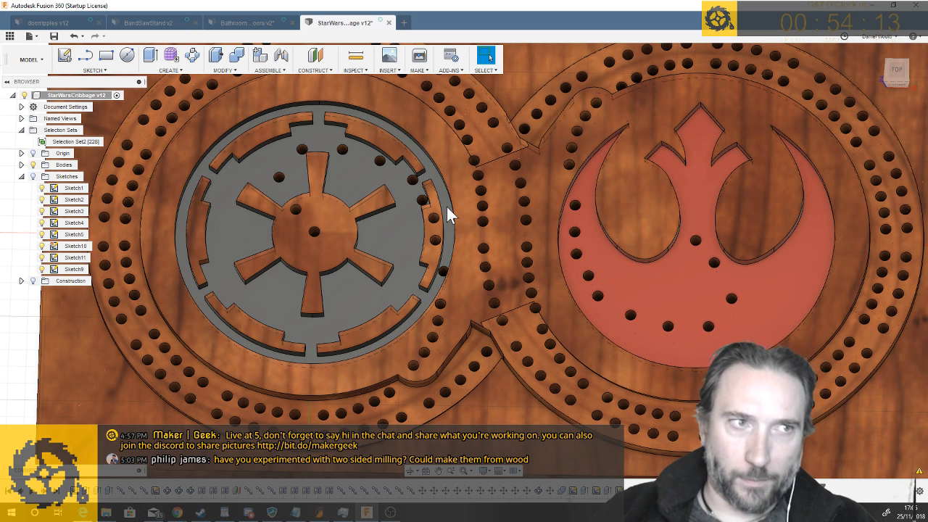
pyautogui.scroll(1, 446, 209)
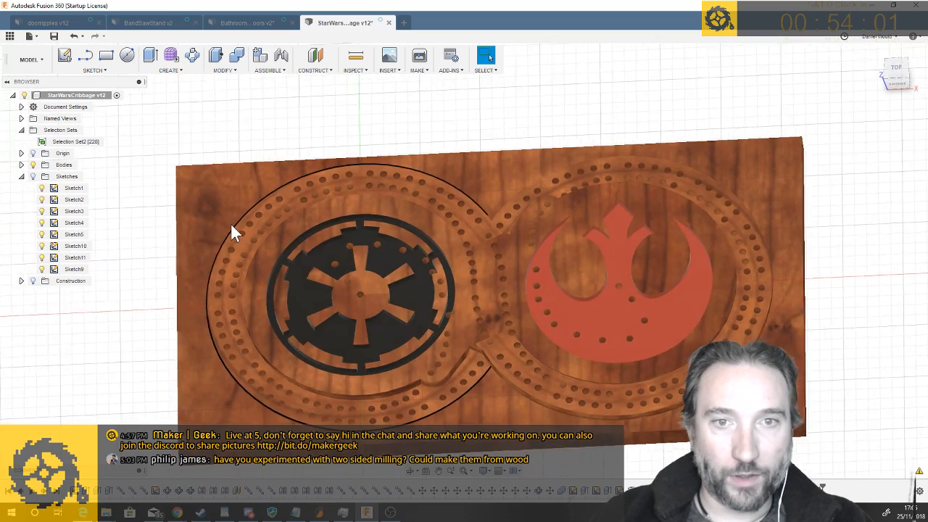
# Switch to the CAM workspace and inspect the Face1 and Drill1 toolpaths of Setup1
pyautogui.click(30, 59)
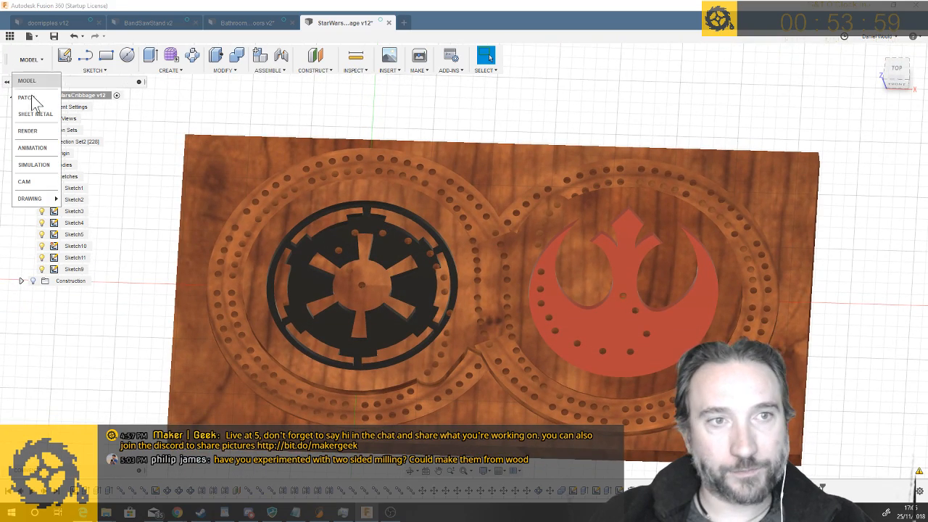
pyautogui.click(24, 182)
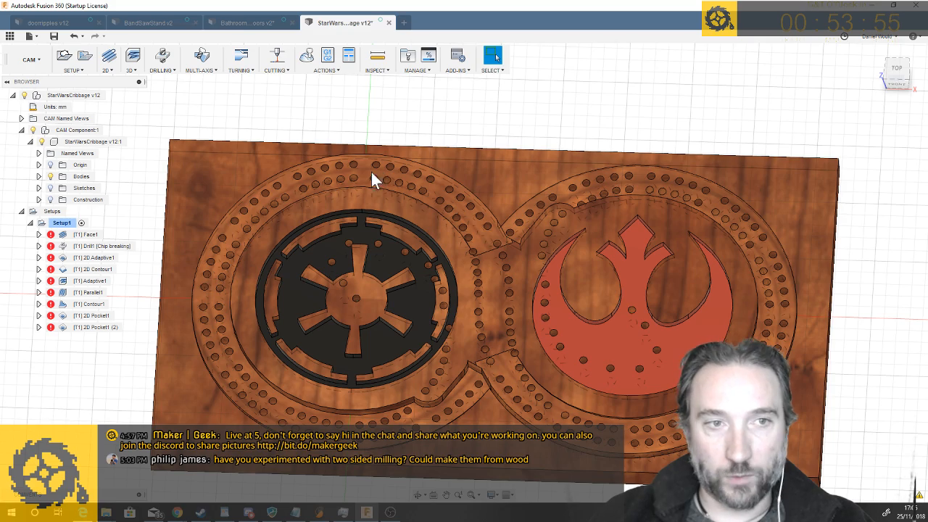
pyautogui.click(87, 236)
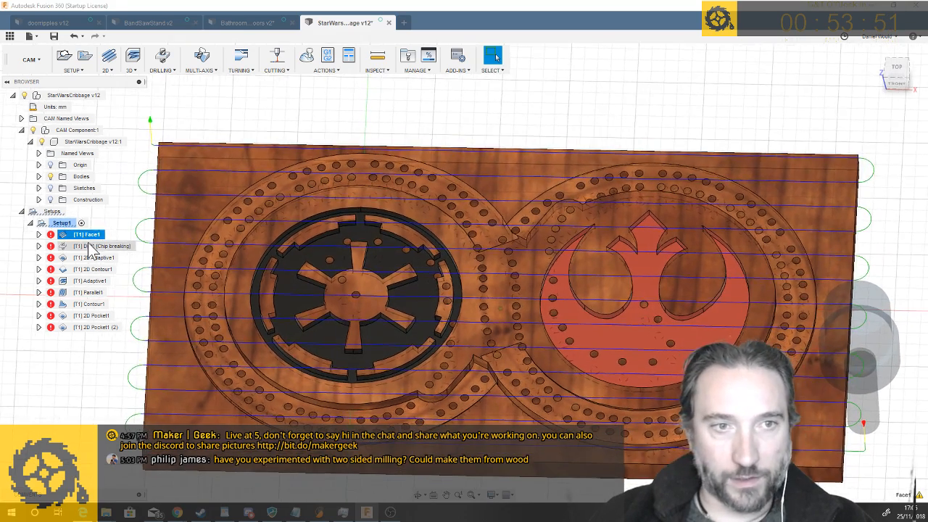
pyautogui.click(92, 247)
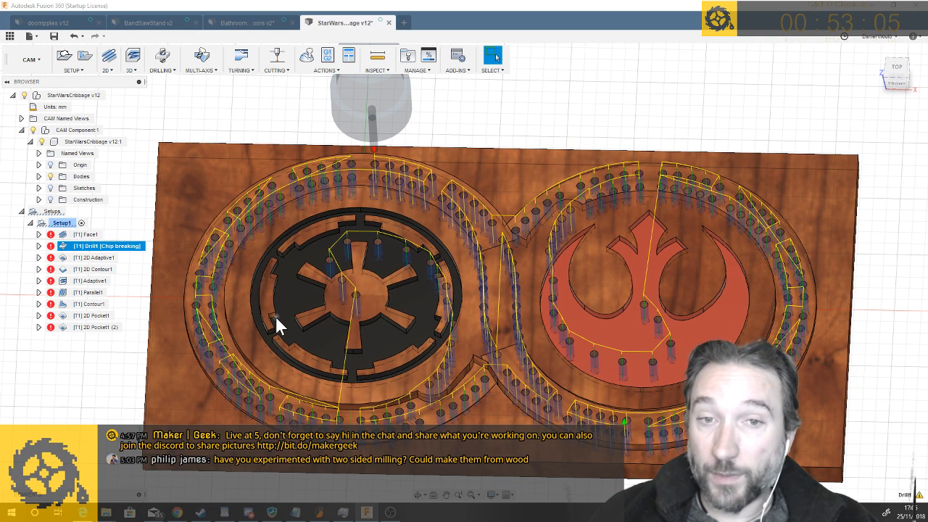
pyautogui.keyDown('shift'); pyautogui.moveTo(583, 322); pyautogui.dragTo(583, 323, button='middle'); pyautogui.keyUp('shift')
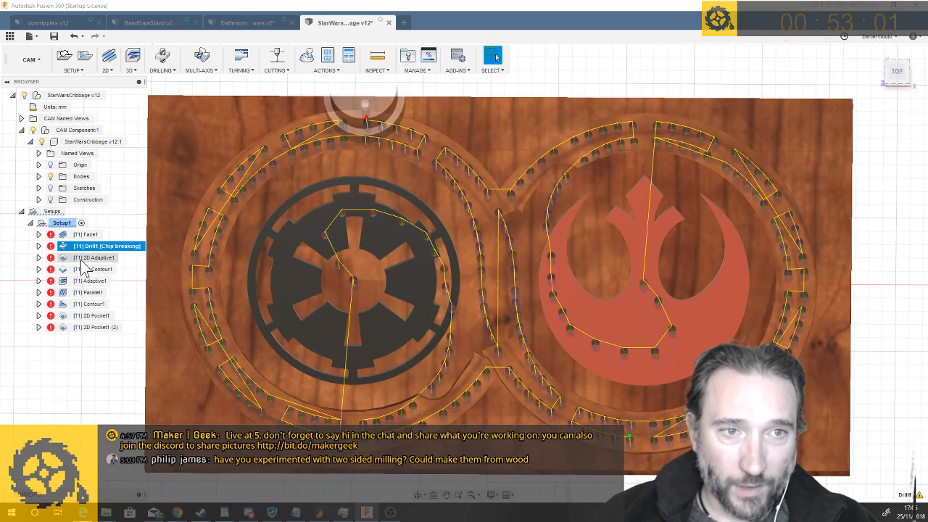
# Inspect the 2D Adaptive1 and 2D Contour1 toolpaths around the outside of the raised board shape
pyautogui.click(82, 260)
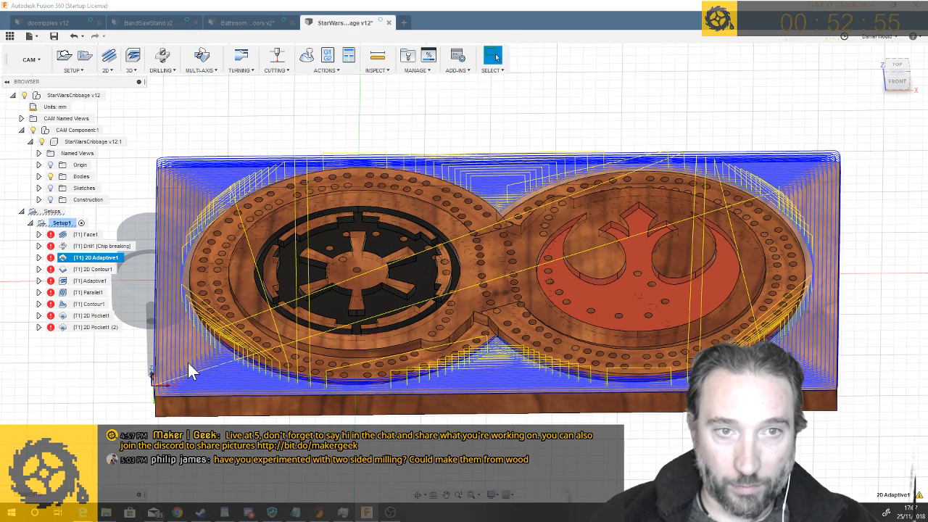
pyautogui.click(95, 270)
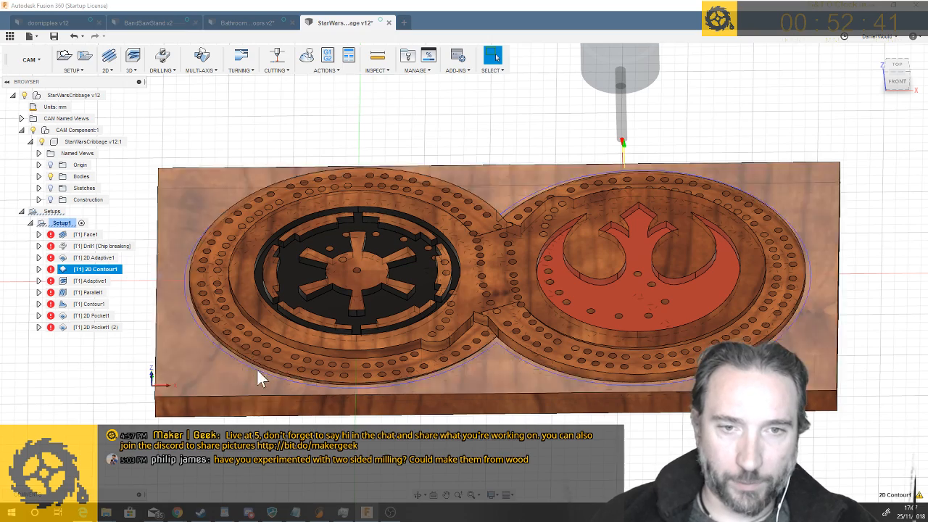
pyautogui.scroll(2, 191, 335)
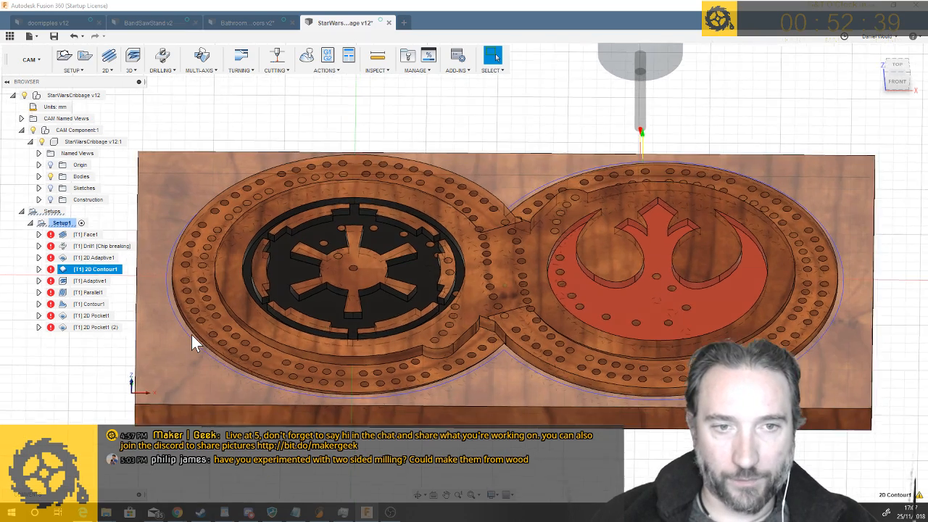
# Inspect the Adaptive1 toolpath along the curved peg-hole tracks from a low angle
pyautogui.click(98, 283)
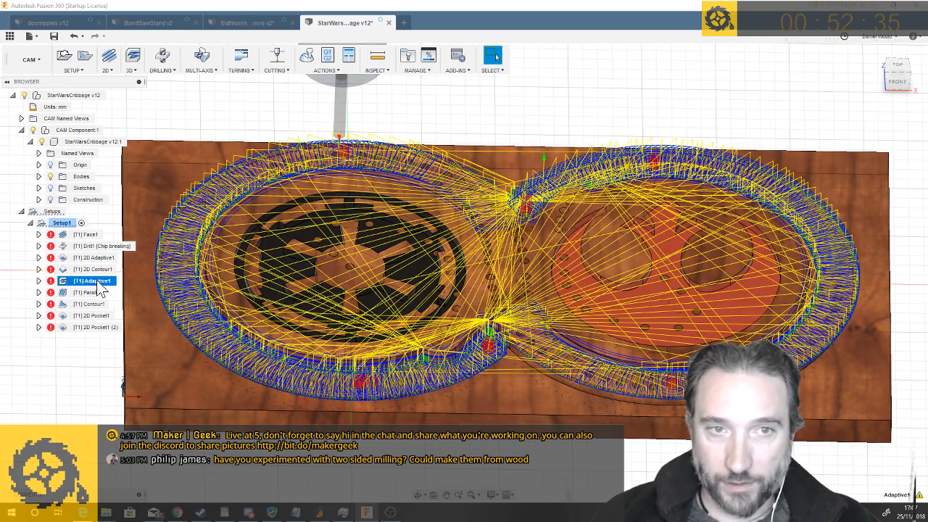
pyautogui.keyDown('shift'); pyautogui.moveTo(356, 279); pyautogui.dragTo(357, 279, button='middle'); pyautogui.keyUp('shift')
pyautogui.scroll(3, 357, 279)
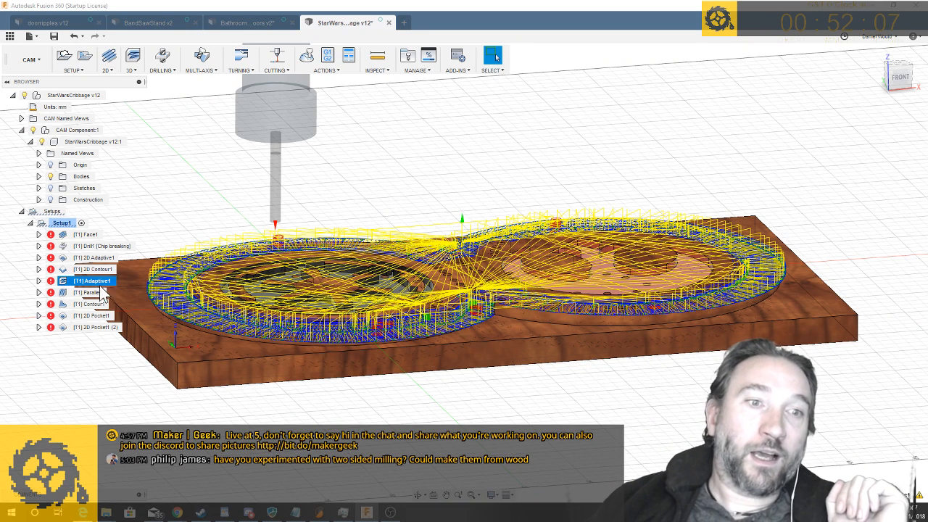
# Inspect the Parallel1 and Contour1 toolpaths on the peg-hole tracks and their inner edges
pyautogui.click(93, 293)
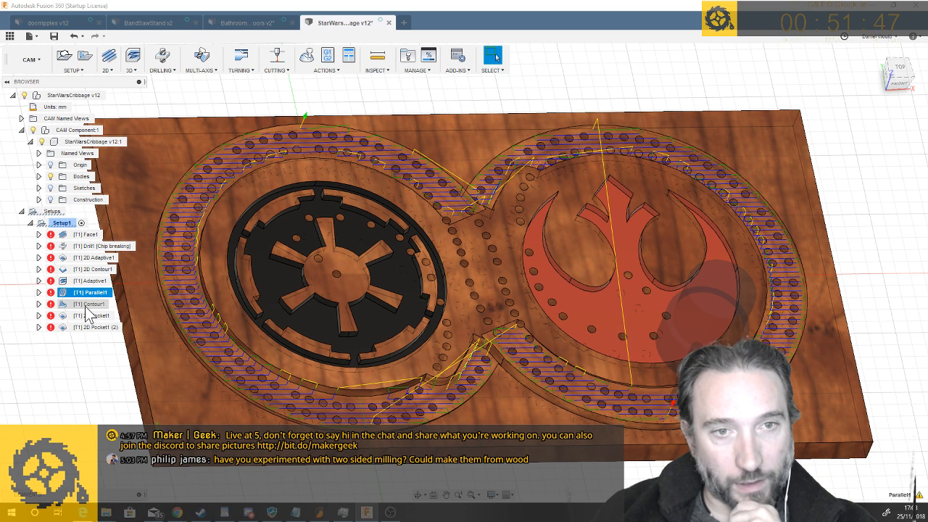
pyautogui.click(86, 308)
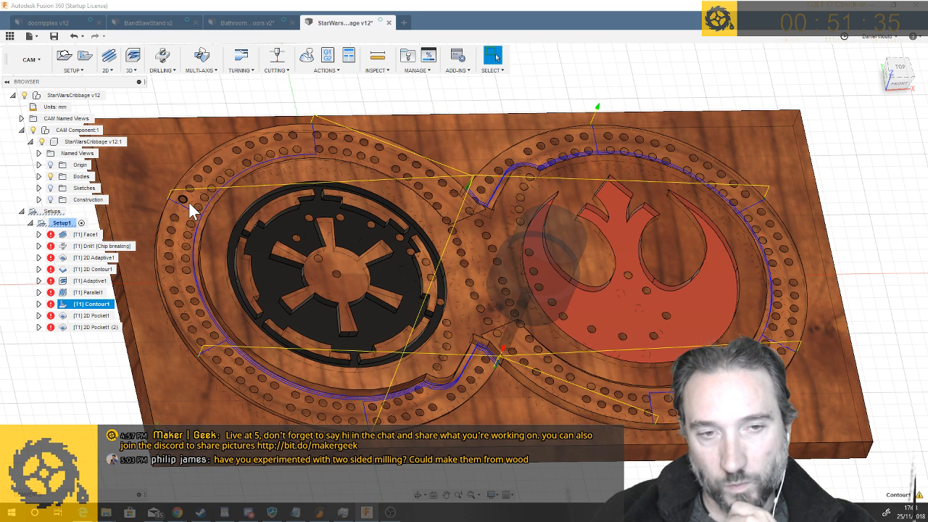
pyautogui.click(86, 318)
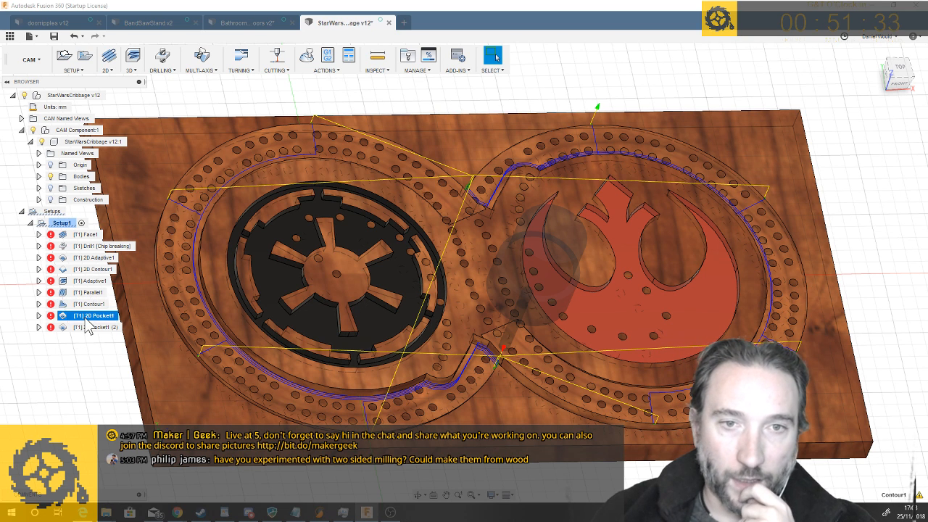
pyautogui.click(86, 304)
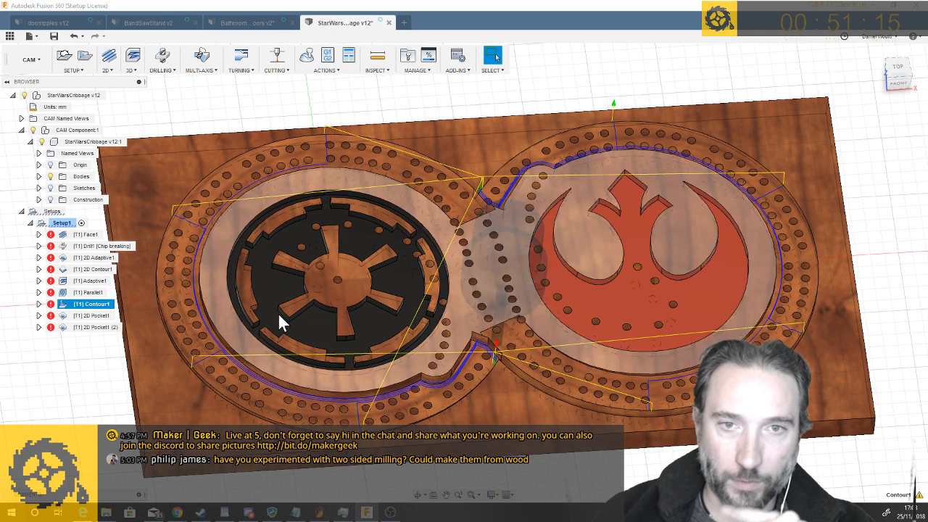
# Examine the 2D Pocket1 toolpath on the Imperial and Rebel emblems from above and at an angle
pyautogui.click(76, 318)
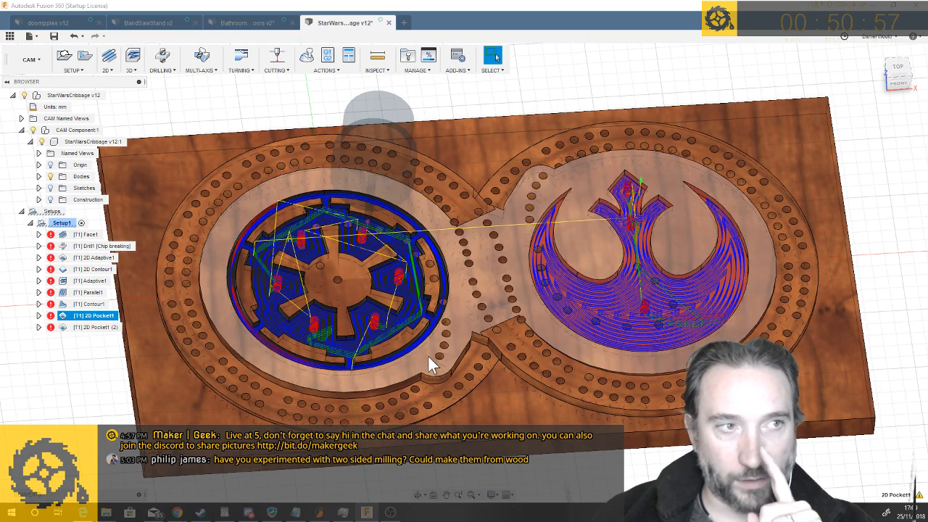
pyautogui.scroll(-2, 389, 325)
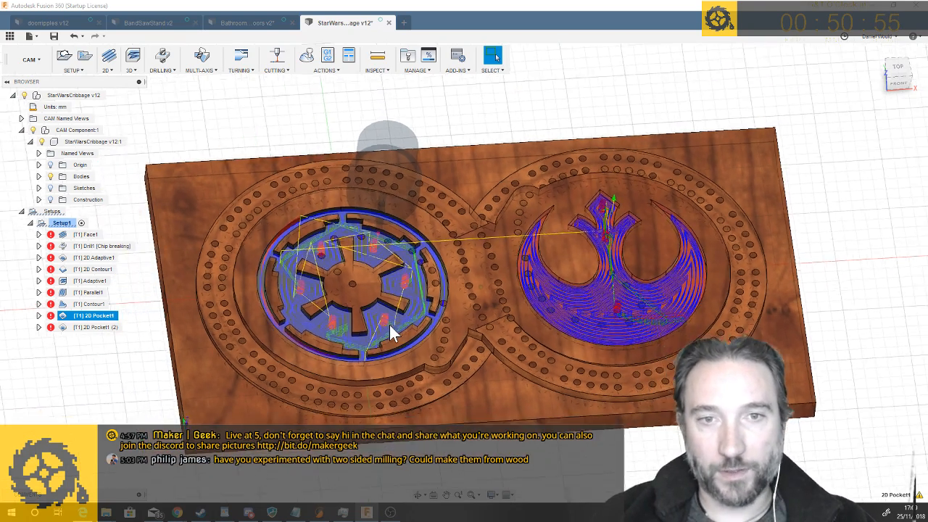
pyautogui.scroll(2, 389, 325)
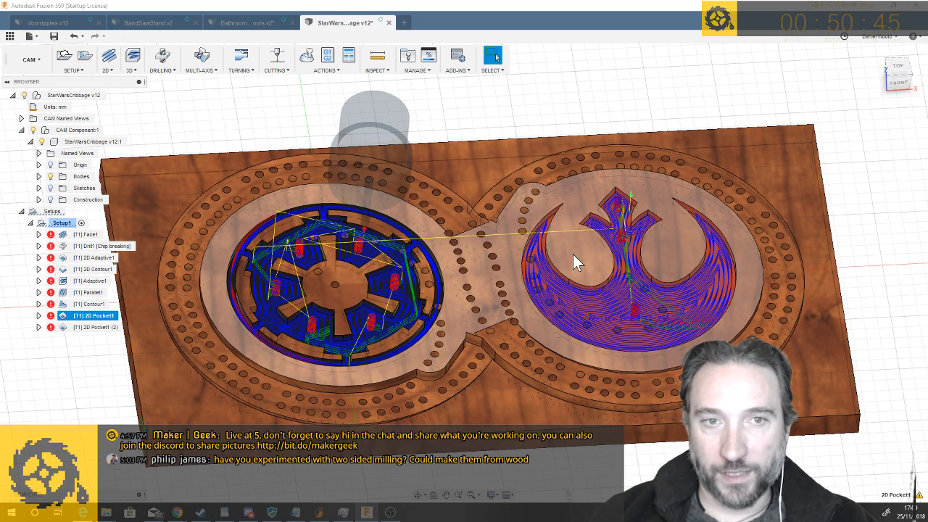
pyautogui.scroll(1, 323, 253)
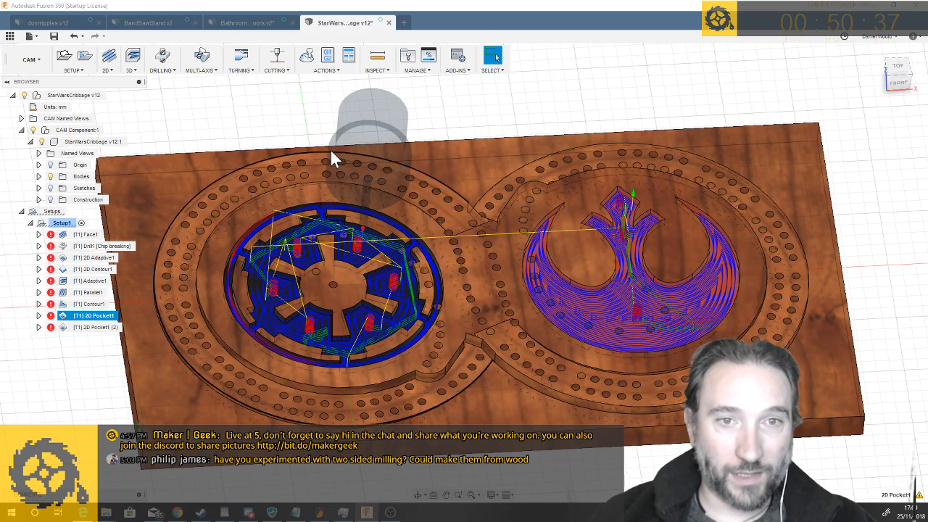
pyautogui.keyDown('shift'); pyautogui.moveTo(215, 372); pyautogui.dragTo(729, 259, button='middle'); pyautogui.keyUp('shift')
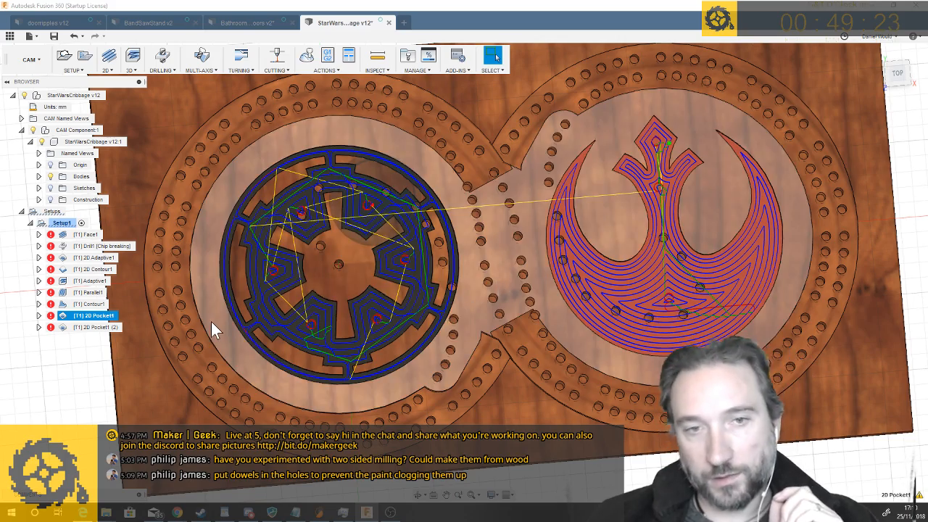
pyautogui.keyDown('shift'); pyautogui.moveTo(429, 249); pyautogui.dragTo(352, 237, button='middle'); pyautogui.keyUp('shift')
pyautogui.scroll(-4, 352, 237)
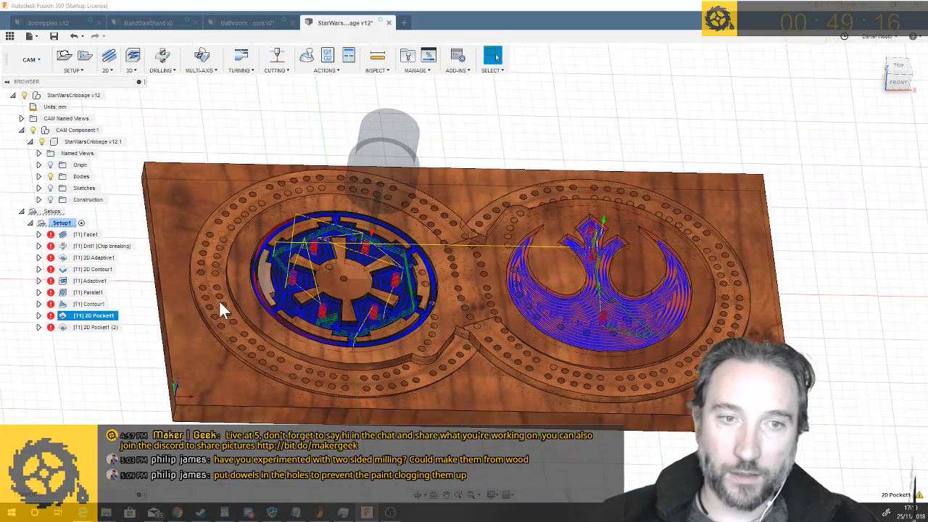
pyautogui.keyDown('shift'); pyautogui.moveTo(230, 370); pyautogui.dragTo(230, 371, button='middle'); pyautogui.keyUp('shift')
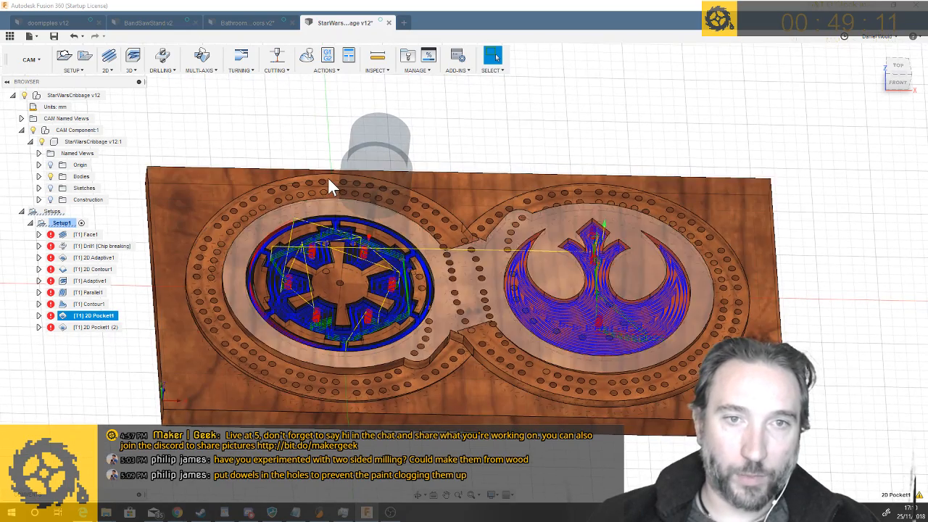
pyautogui.scroll(-1, 328, 178)
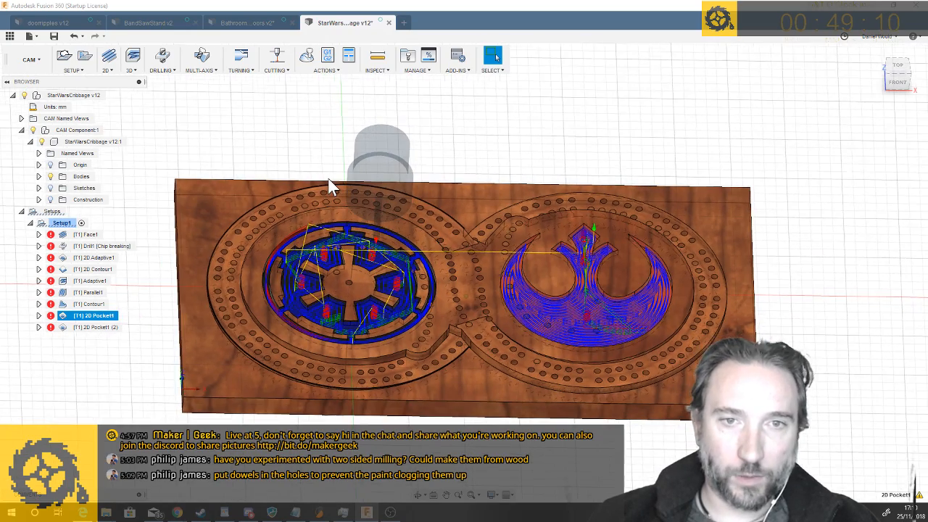
# Switch to the Model workspace and try to sketch a circle on a vertical origin plane
pyautogui.click(30, 59)
pyautogui.click(36, 86)
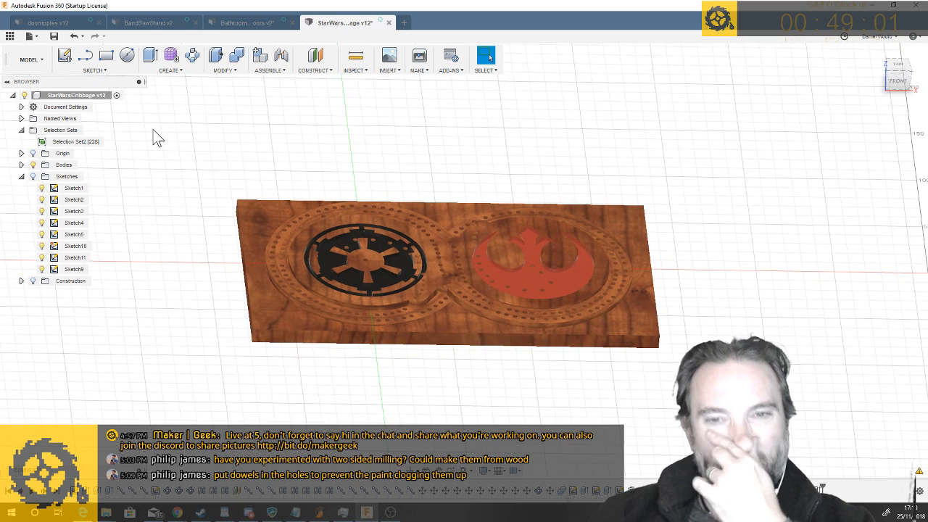
pyautogui.click(128, 58)
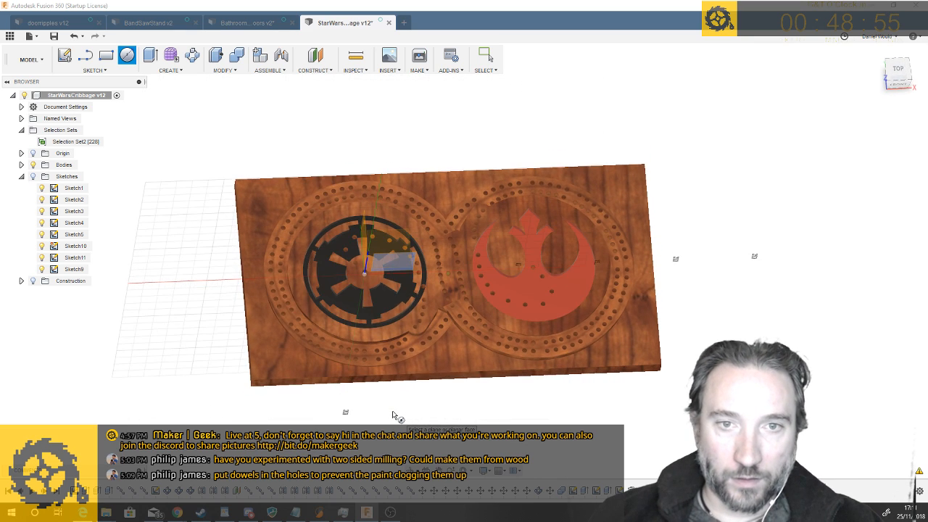
pyautogui.click(398, 262)
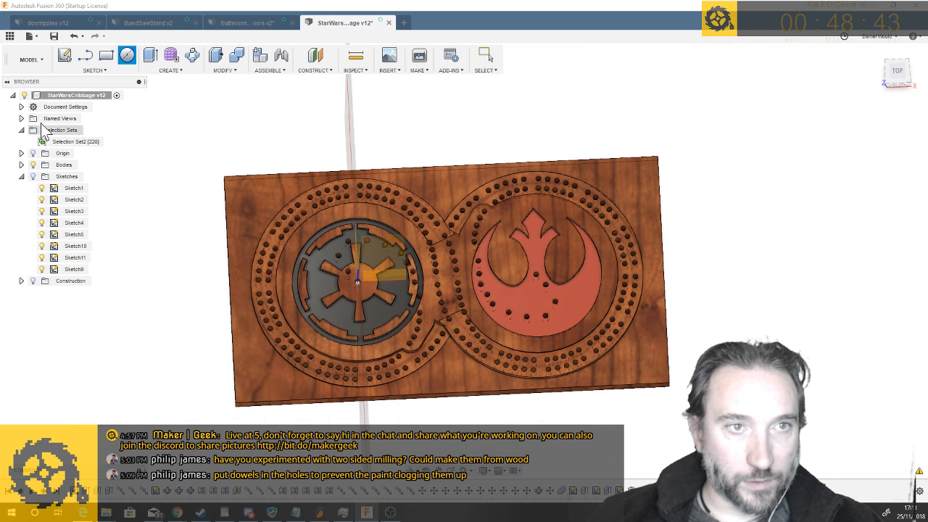
pyautogui.click(41, 169)
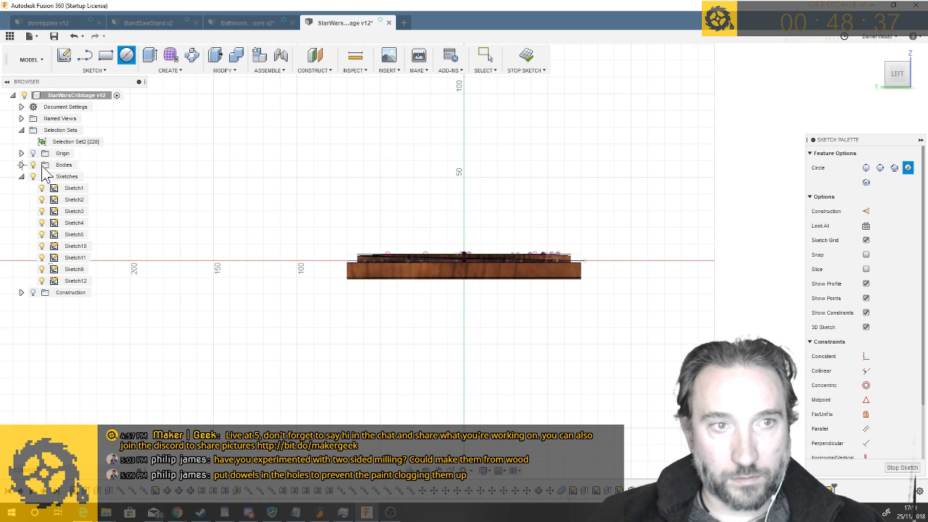
pyautogui.click(10, 166)
pyautogui.press('Escape')
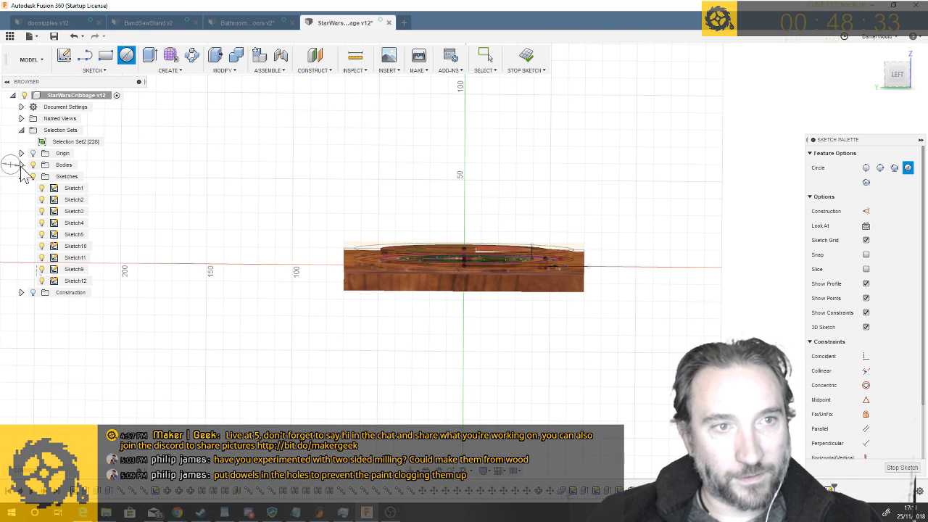
# Expand the bodies list, hide the board body Body291 and finish the open sketch
pyautogui.click(21, 164)
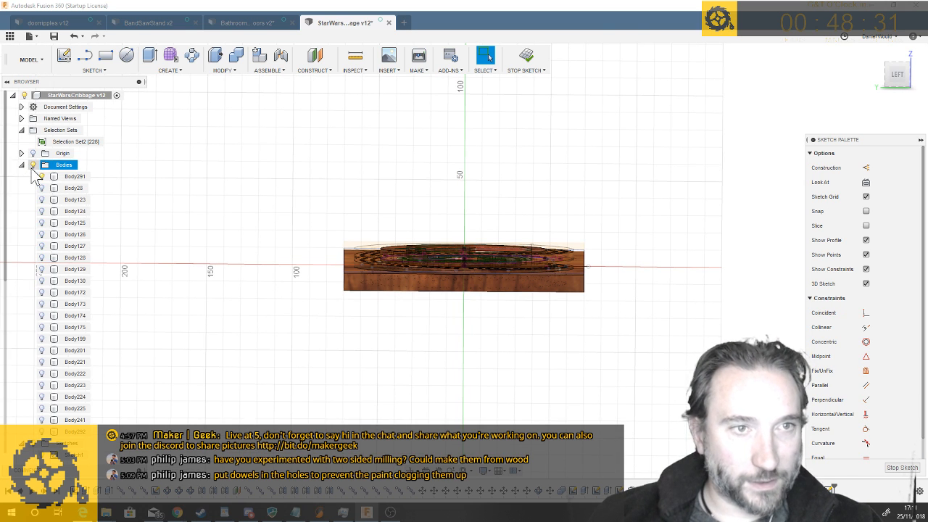
pyautogui.click(69, 177)
pyautogui.press('v')
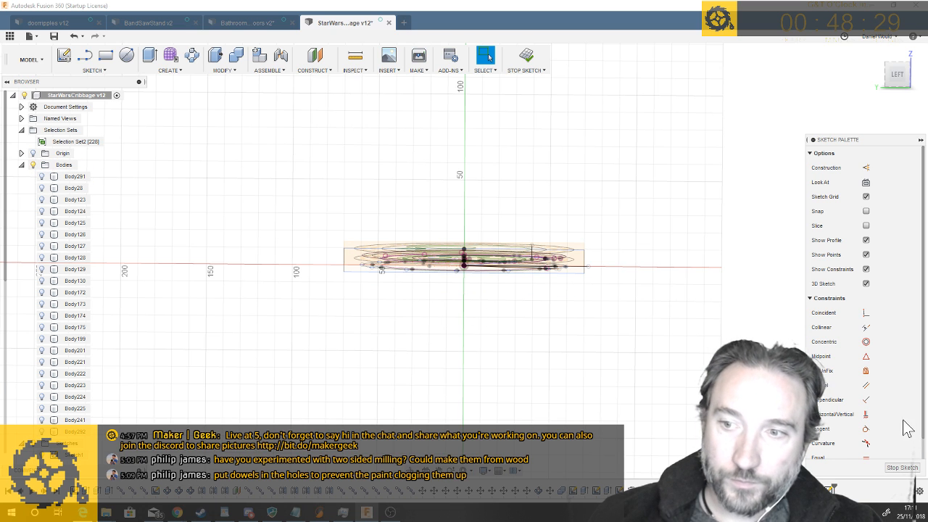
pyautogui.click(905, 469)
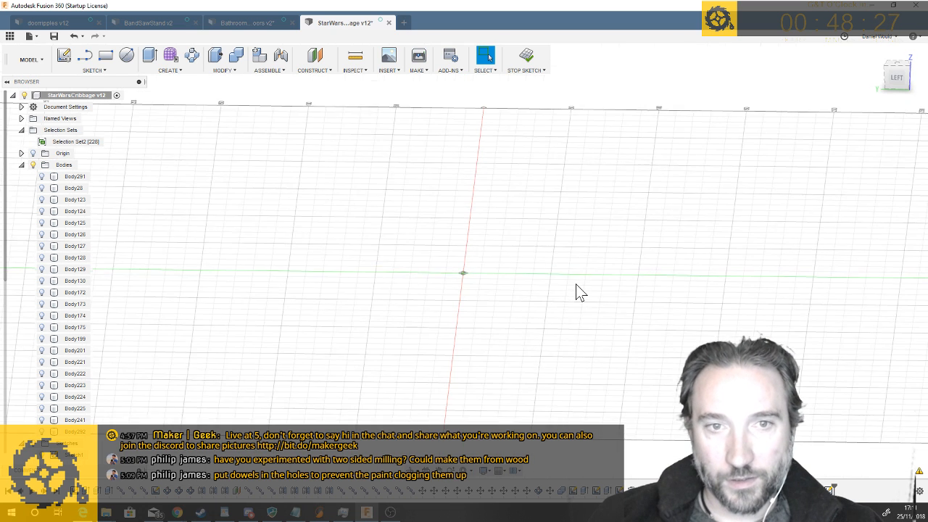
pyautogui.click(127, 55)
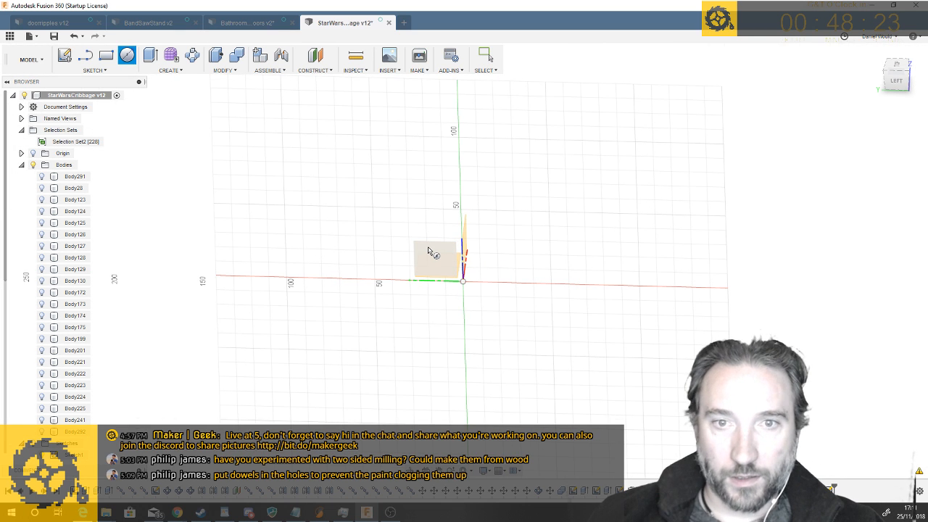
pyautogui.click(428, 252)
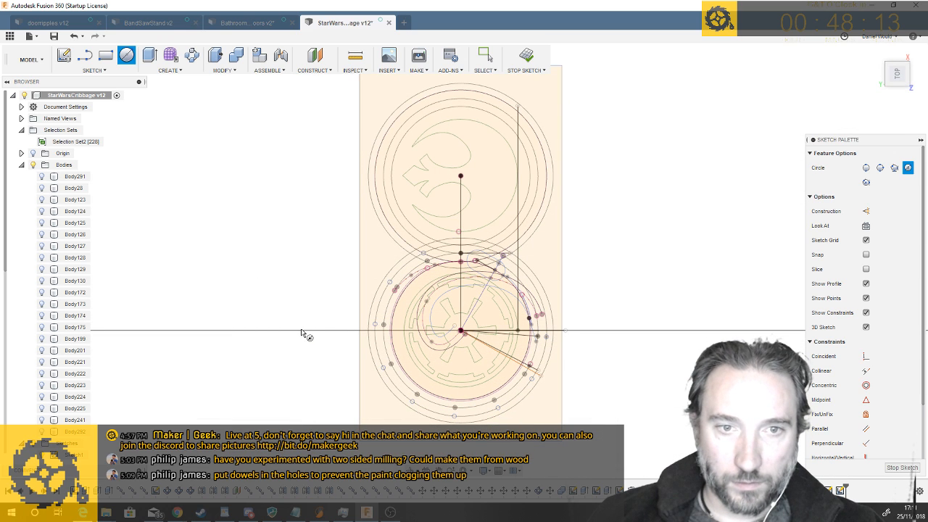
pyautogui.click(902, 470)
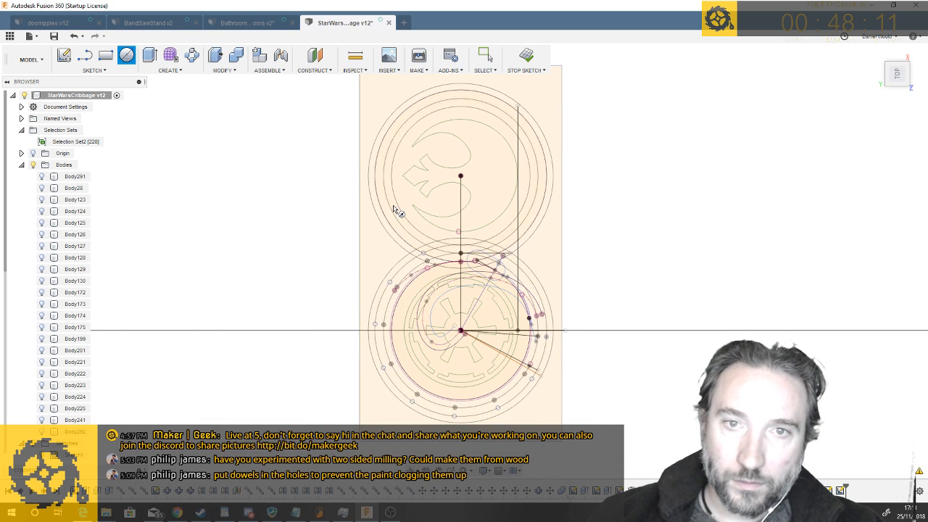
# Sketch a 3 mm diameter circle on the horizontal plane, centred on the X axis outside the board, about 110 mm from the origin
pyautogui.click(129, 56)
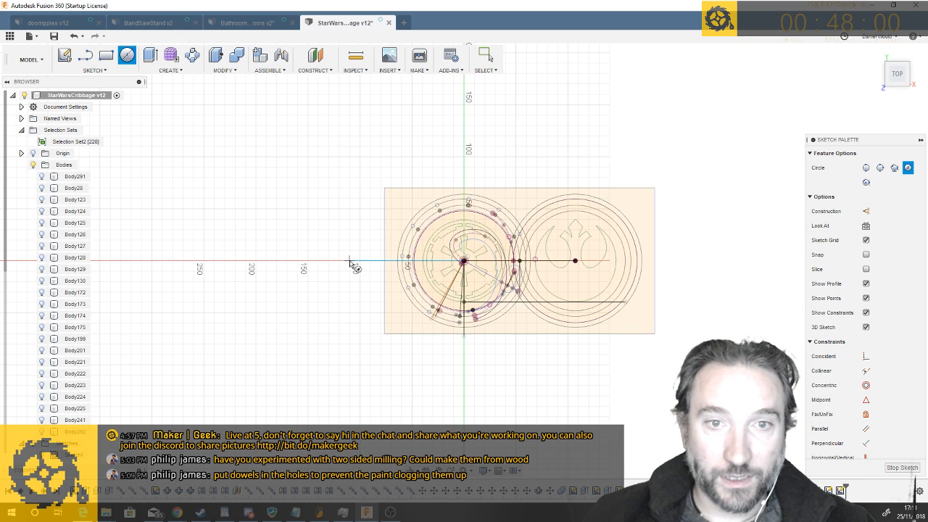
pyautogui.click(349, 261)
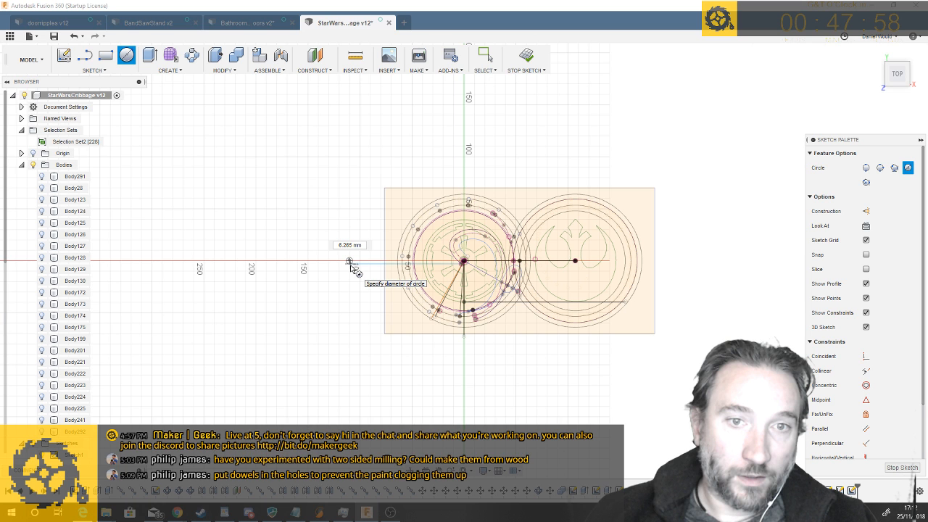
pyautogui.write('3')
pyautogui.press('Tab')
pyautogui.press('Return')
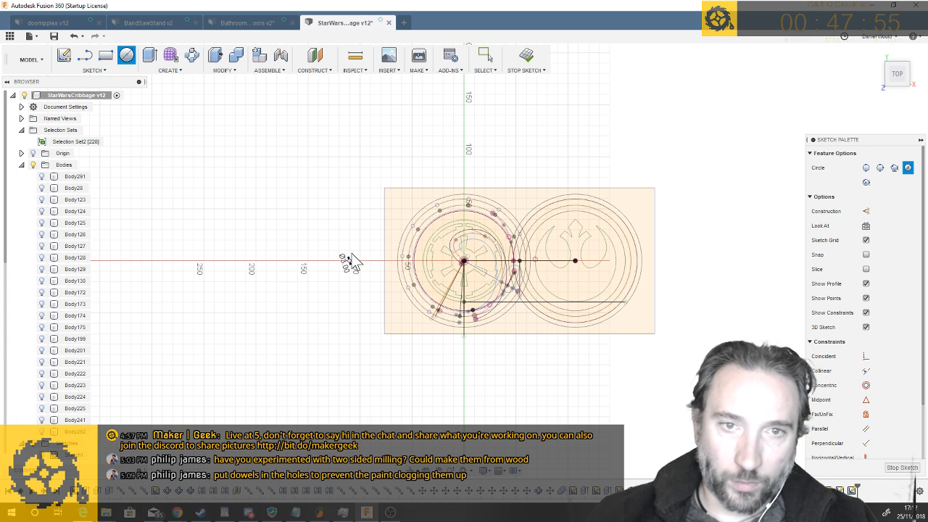
pyautogui.press('Escape')
# Finish the sketch and extrude the 3 mm circle 24 mm upward as a new body
pyautogui.scroll(6, 352, 261)
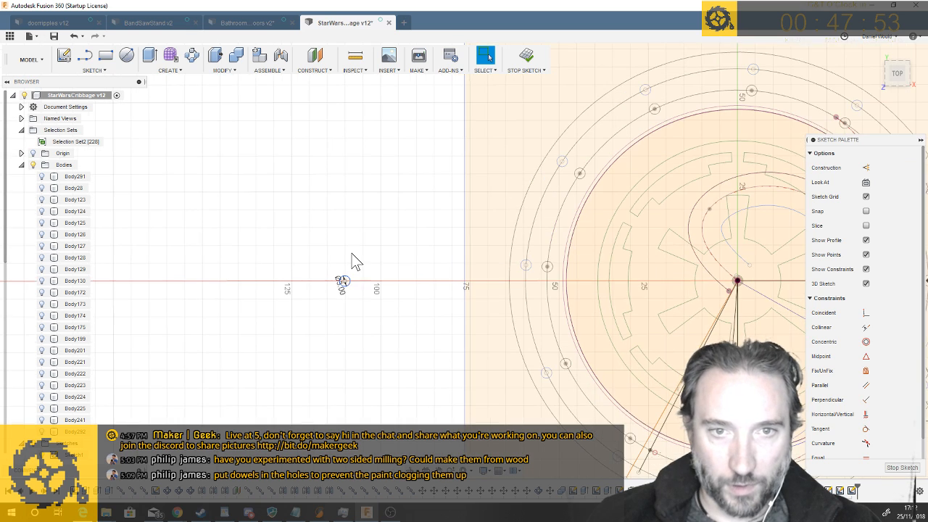
pyautogui.keyDown('shift'); pyautogui.moveTo(352, 254); pyautogui.dragTo(351, 254, button='middle'); pyautogui.keyUp('shift')
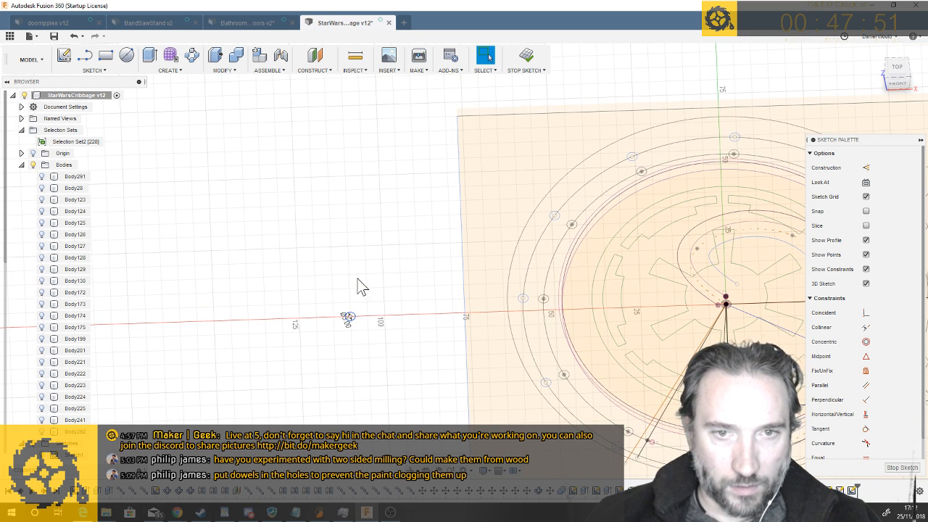
pyautogui.press('q')
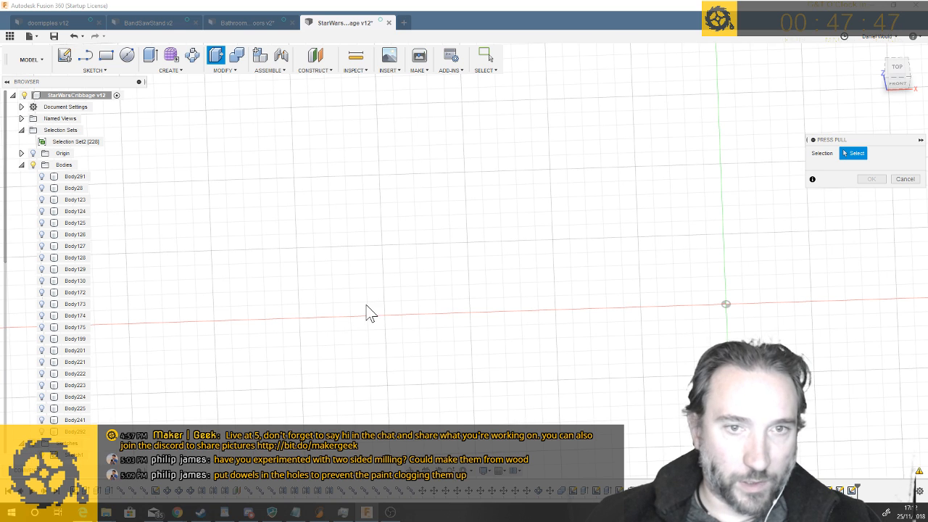
pyautogui.scroll(3, 352, 326)
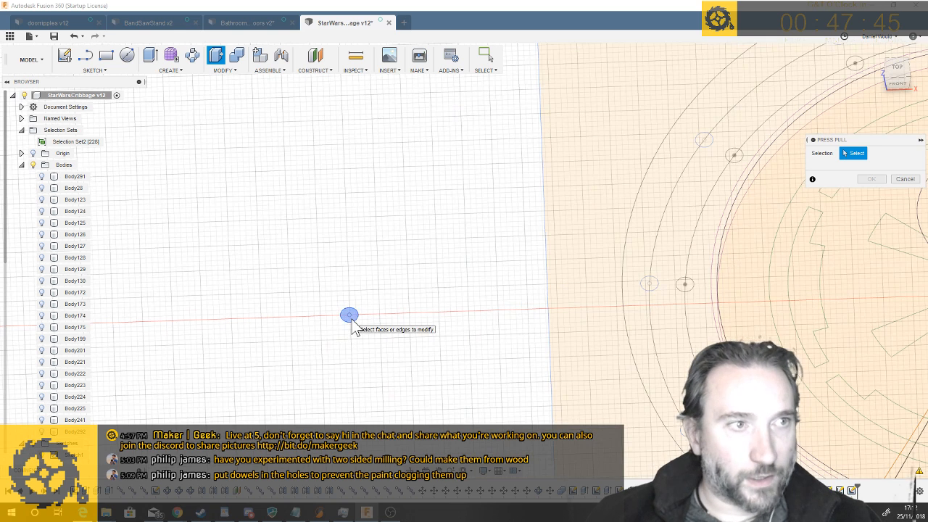
pyautogui.click(353, 316)
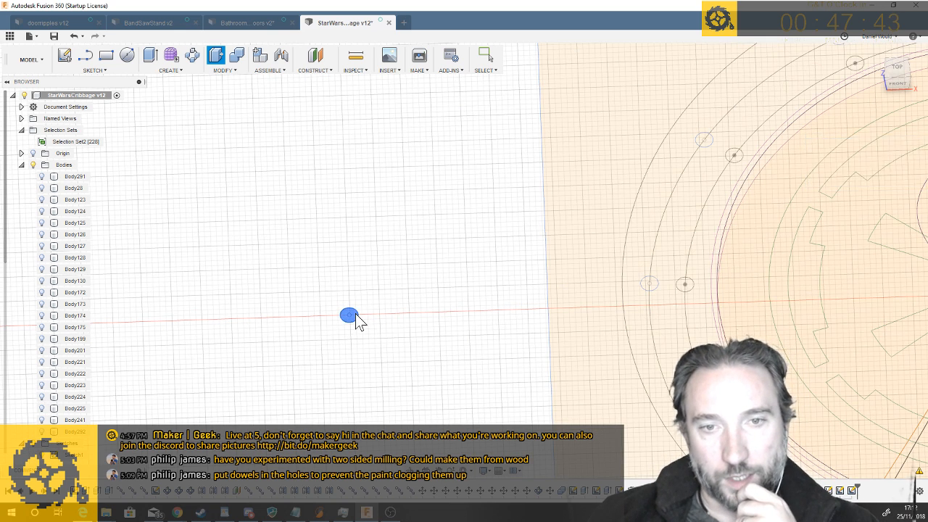
pyautogui.moveTo(349, 309); pyautogui.dragTo(354, 224)
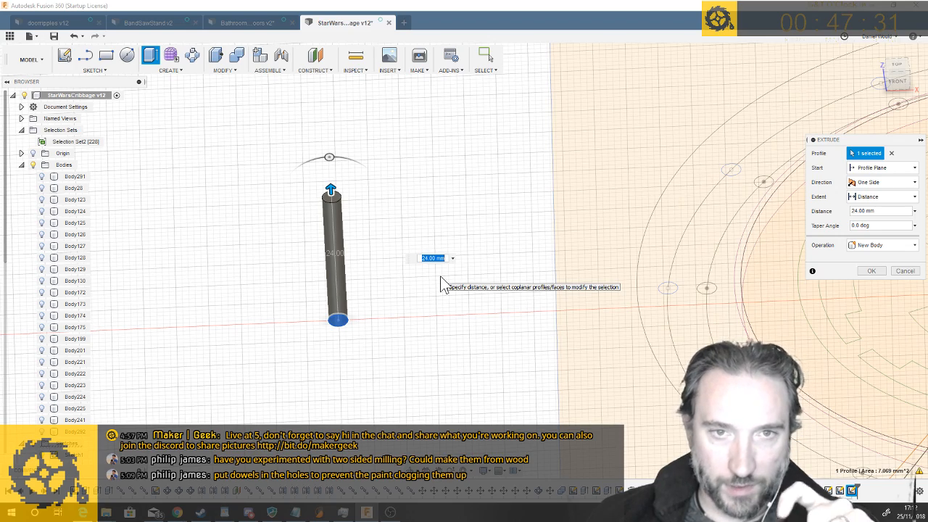
pyautogui.press('Return')
pyautogui.press('Escape')
# Fillet the bottom edge of the peg with a 1.5 mm radius to round its tip
pyautogui.moveTo(390, 206)
pyautogui.keyDown('shift'); pyautogui.mouseDown(button='middle')
pyautogui.moveTo(356, 200)
pyautogui.moveTo(406, 207)
pyautogui.moveTo(396, 193)
pyautogui.mouseUp(button='middle'); pyautogui.keyUp('shift')
pyautogui.click(403, 199)
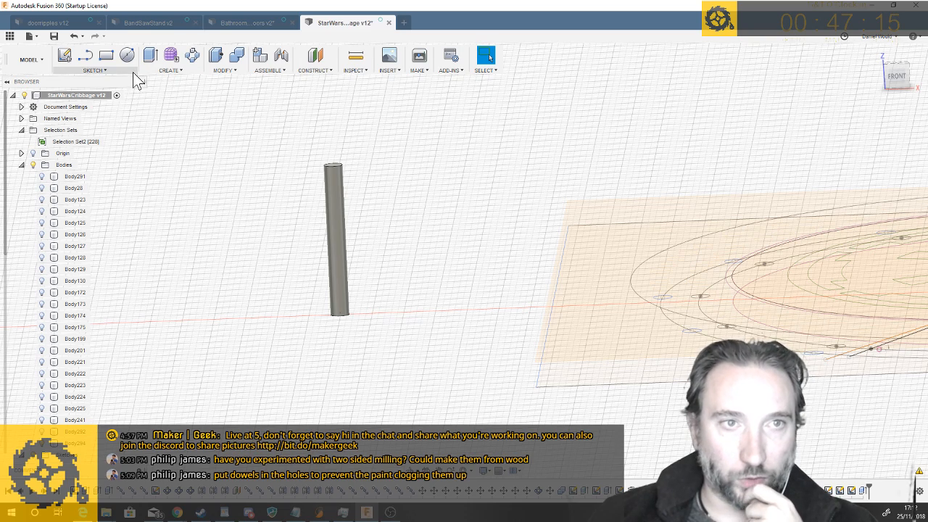
pyautogui.click(177, 75)
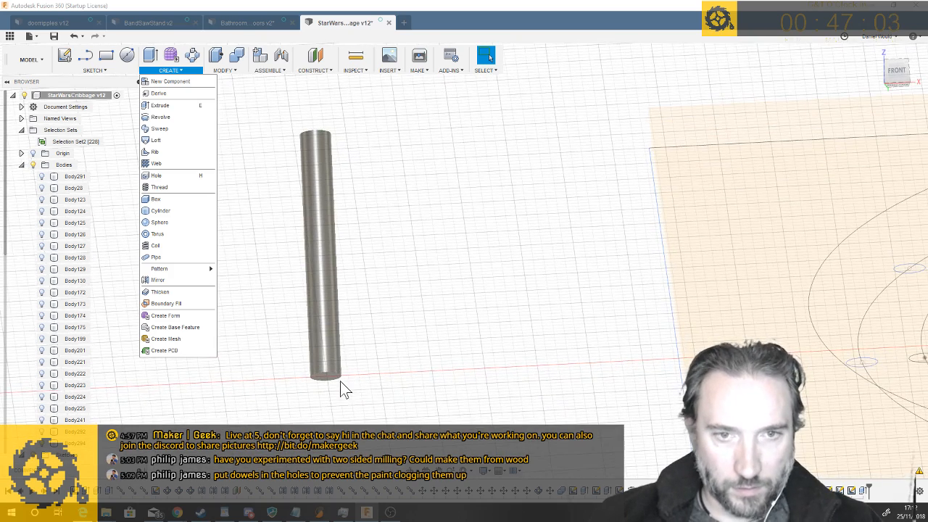
pyautogui.click(336, 382)
pyautogui.click(343, 382)
pyautogui.scroll(5, 335, 376)
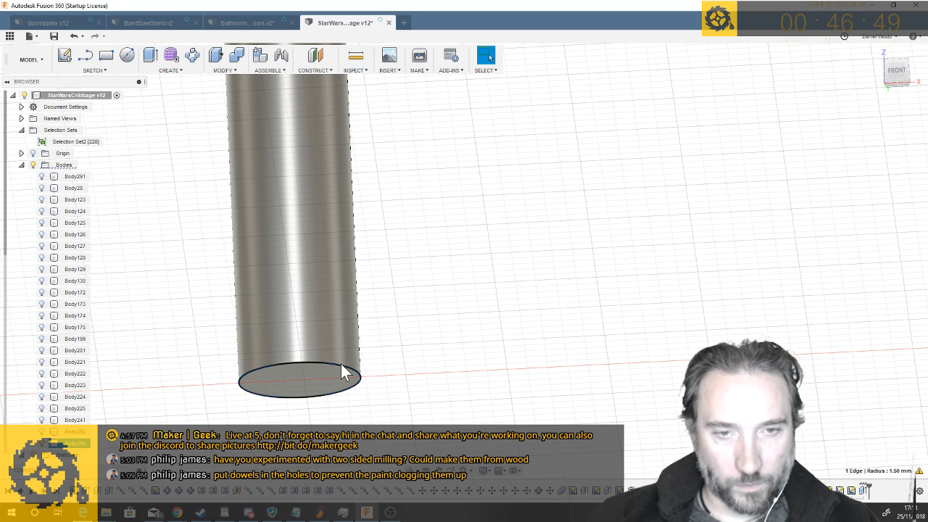
pyautogui.press('f')
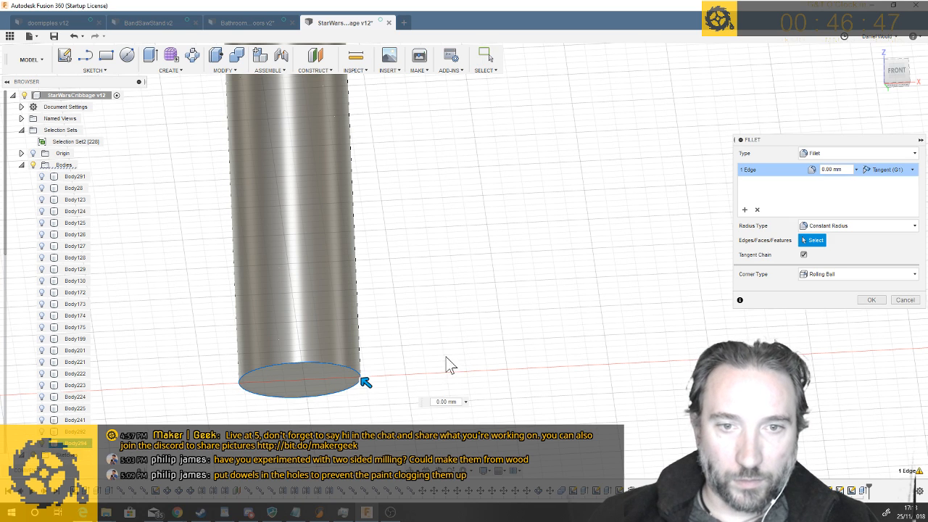
pyautogui.moveTo(363, 383); pyautogui.dragTo(348, 365)
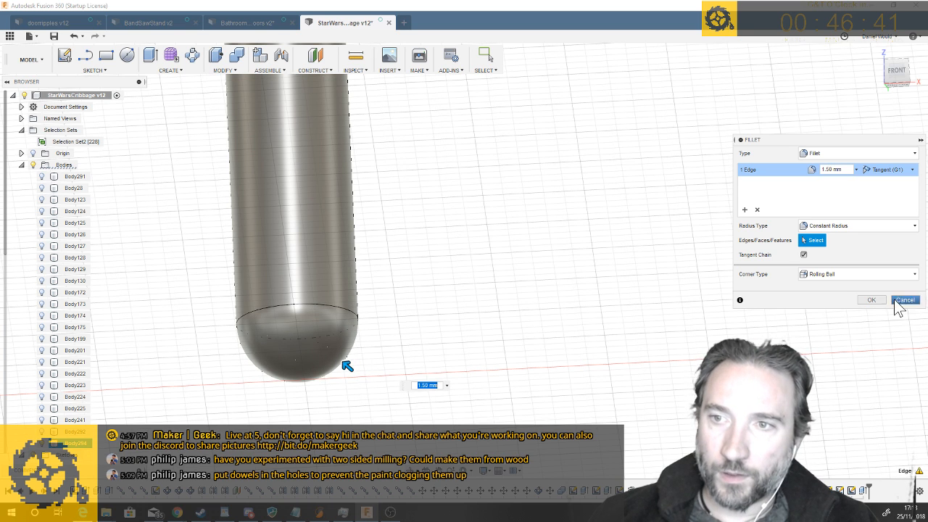
pyautogui.click(872, 300)
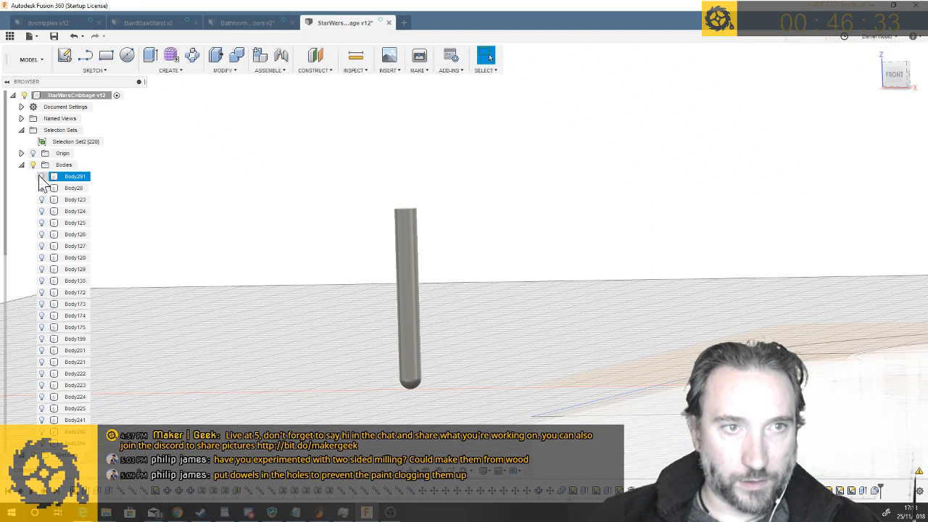
# Show the board body again and move the peg 110 mm along X onto the centre of the Imperial emblem
pyautogui.click(41, 176)
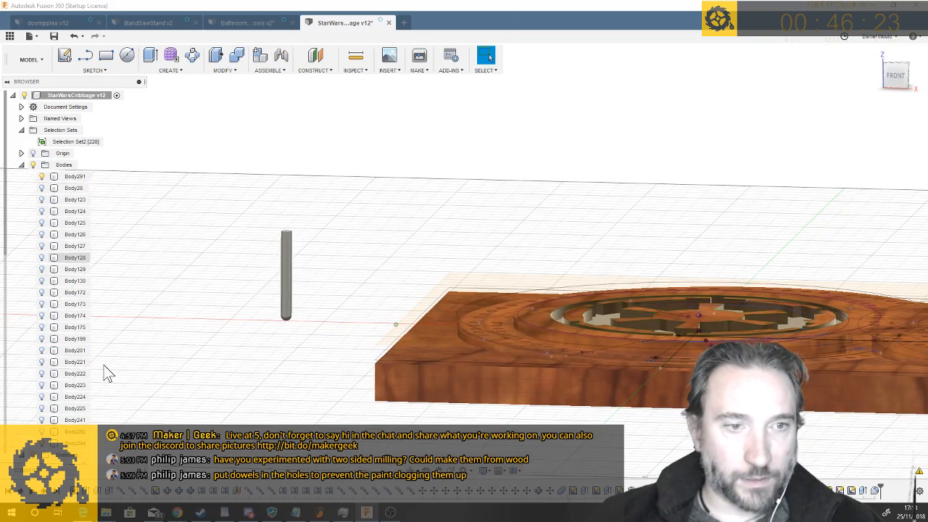
pyautogui.click(76, 443)
pyautogui.rightClick(77, 443)
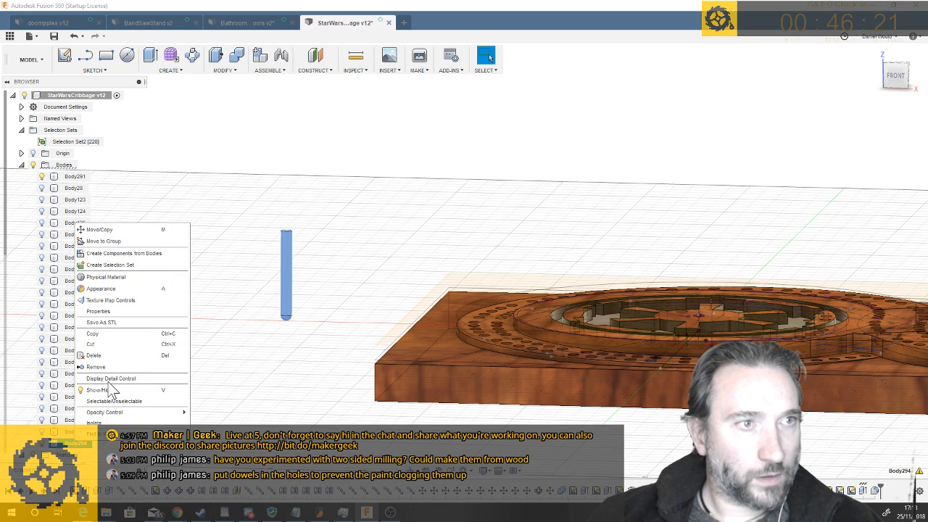
pyautogui.click(118, 242)
pyautogui.press('m')
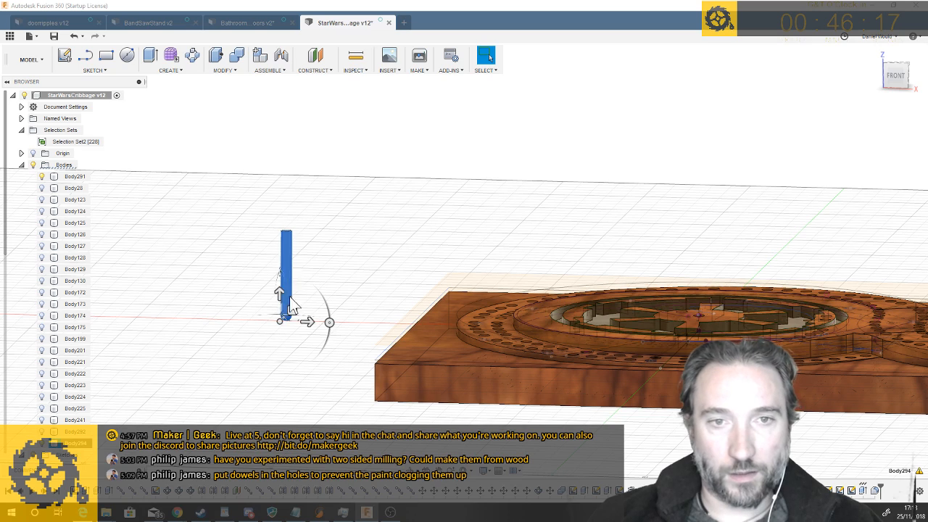
pyautogui.moveTo(309, 321); pyautogui.dragTo(625, 329)
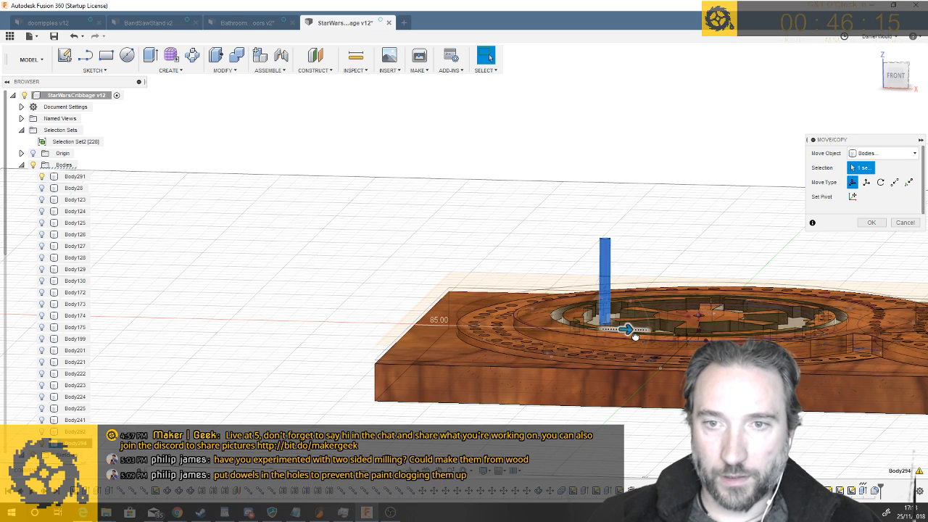
pyautogui.scroll(4, 636, 335)
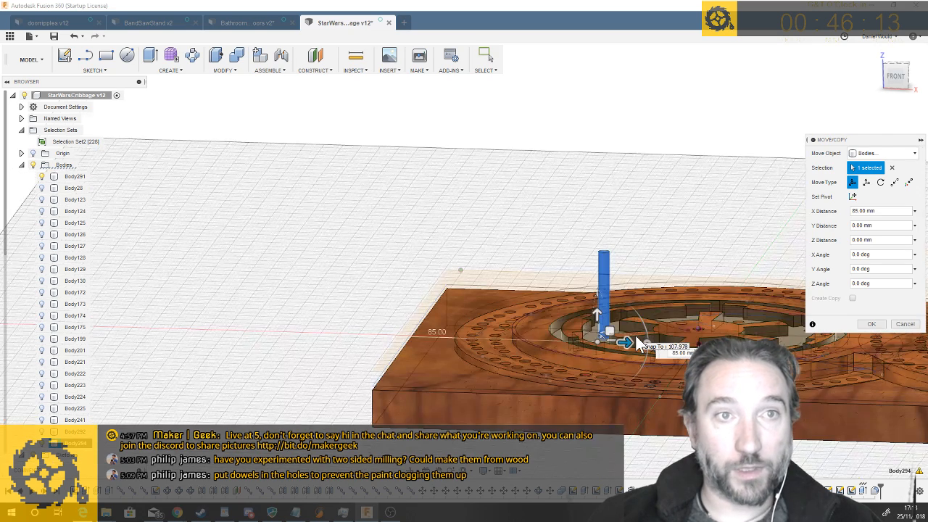
pyautogui.keyDown('shift'); pyautogui.moveTo(635, 335); pyautogui.dragTo(636, 335, button='middle'); pyautogui.keyUp('shift')
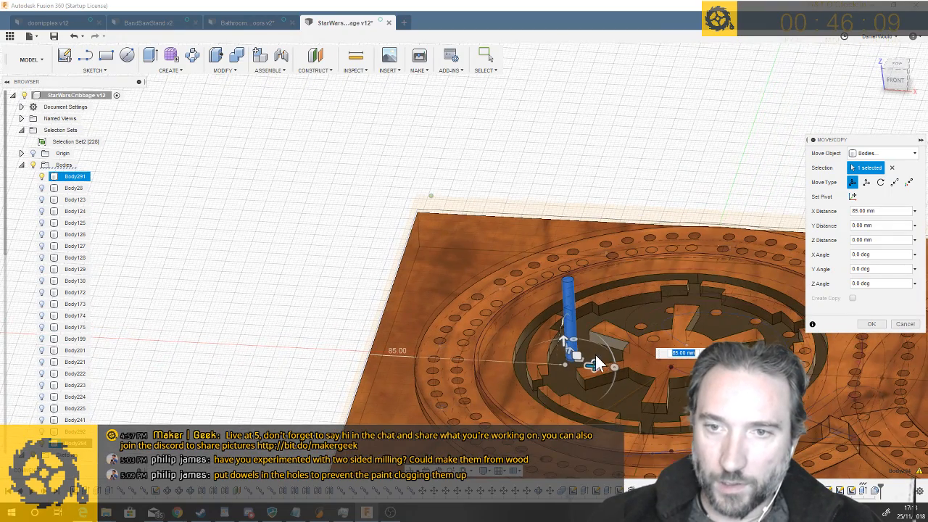
pyautogui.moveTo(595, 364)
pyautogui.mouseDown()
pyautogui.moveTo(659, 368)
pyautogui.moveTo(589, 366)
pyautogui.moveTo(598, 359)
pyautogui.mouseUp()
pyautogui.keyDown('shift'); pyautogui.moveTo(598, 359); pyautogui.dragTo(598, 359, button='middle'); pyautogui.keyUp('shift')
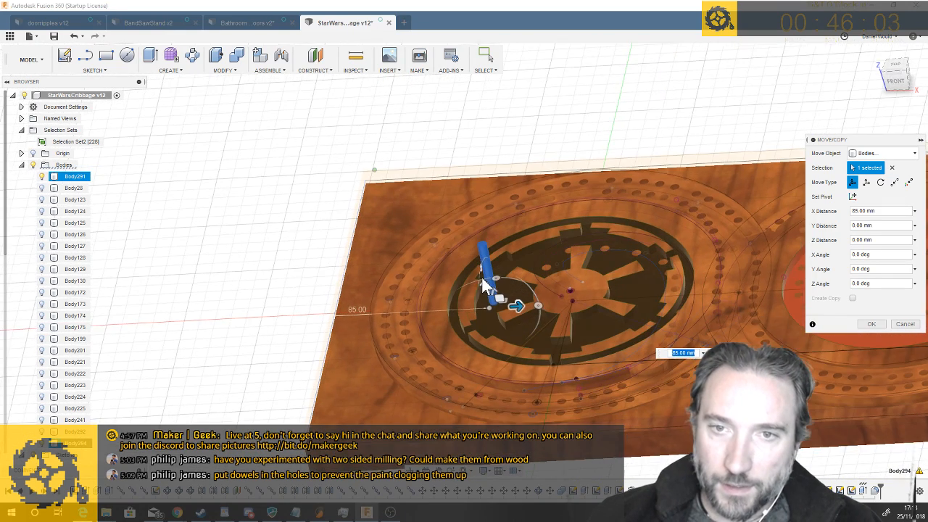
pyautogui.moveTo(515, 313); pyautogui.dragTo(596, 312)
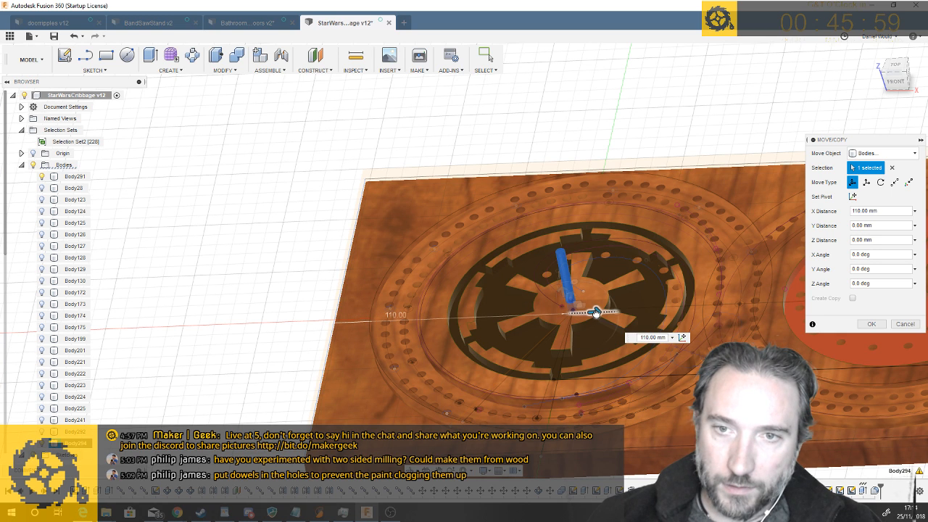
pyautogui.keyDown('shift'); pyautogui.moveTo(596, 313); pyautogui.dragTo(596, 313, button='middle'); pyautogui.keyUp('shift')
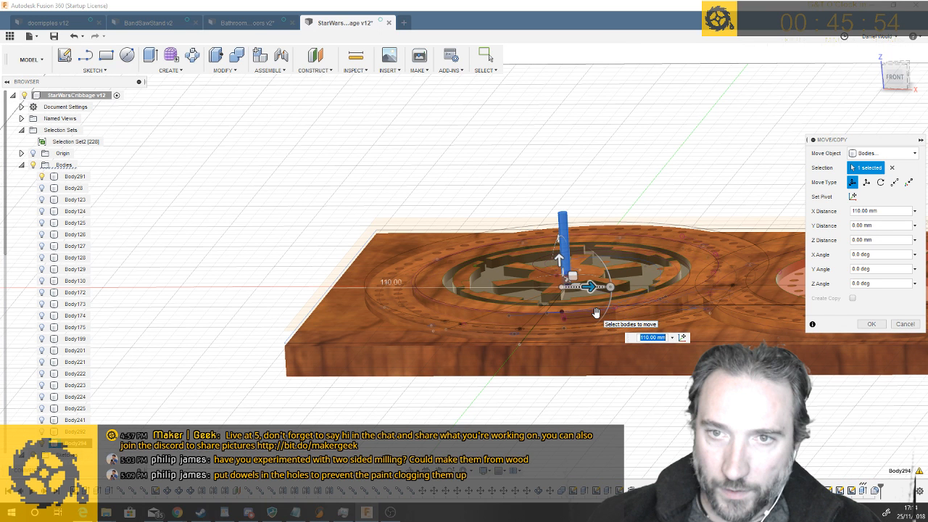
# Lower the peg 5 mm along Z into the board and complete the move
pyautogui.moveTo(557, 259); pyautogui.dragTo(553, 265)
pyautogui.keyDown('shift'); pyautogui.moveTo(554, 266); pyautogui.dragTo(553, 261, button='middle'); pyautogui.keyUp('shift')
pyautogui.click(880, 325)
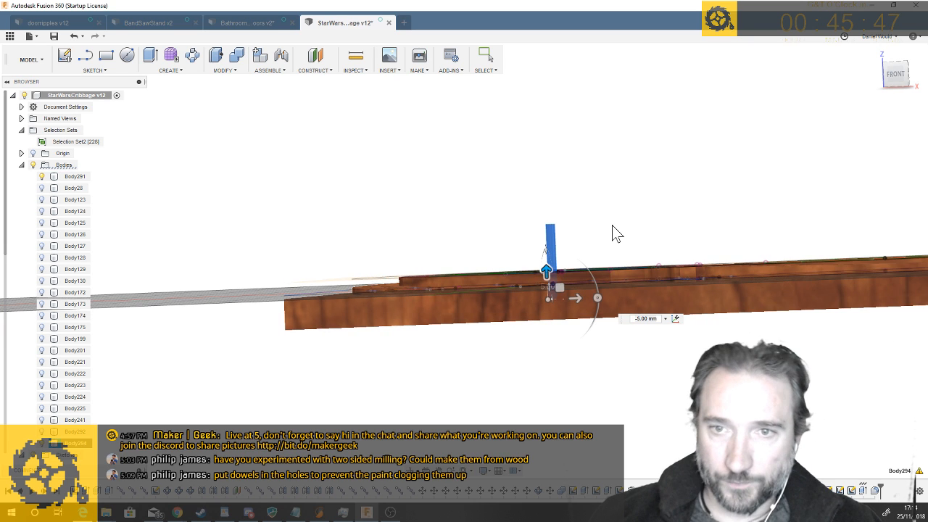
# Sketch an 8 mm diameter circle on the peg's top face, centred on the peg
pyautogui.keyDown('shift'); pyautogui.moveTo(612, 225); pyautogui.dragTo(612, 225, button='middle'); pyautogui.keyUp('shift')
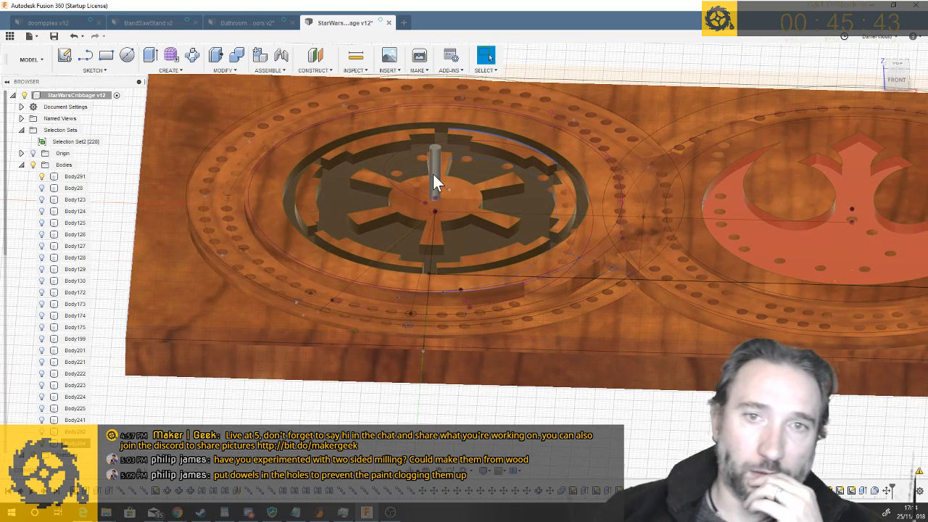
pyautogui.scroll(5, 432, 152)
pyautogui.scroll(2, 432, 149)
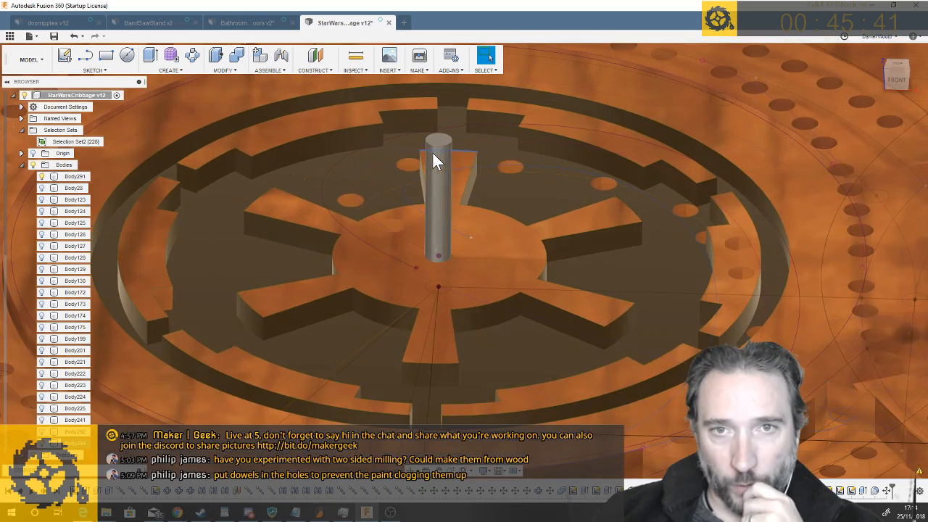
pyautogui.scroll(3, 438, 141)
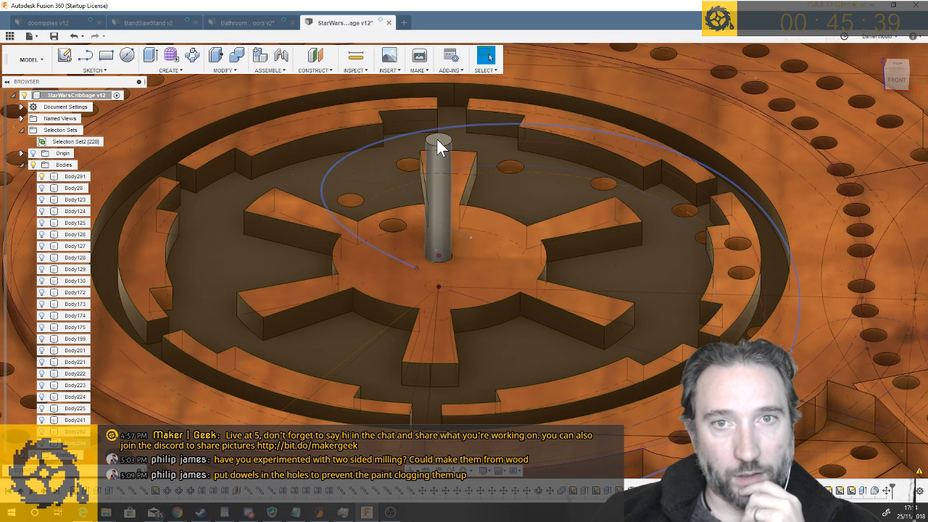
pyautogui.click(127, 56)
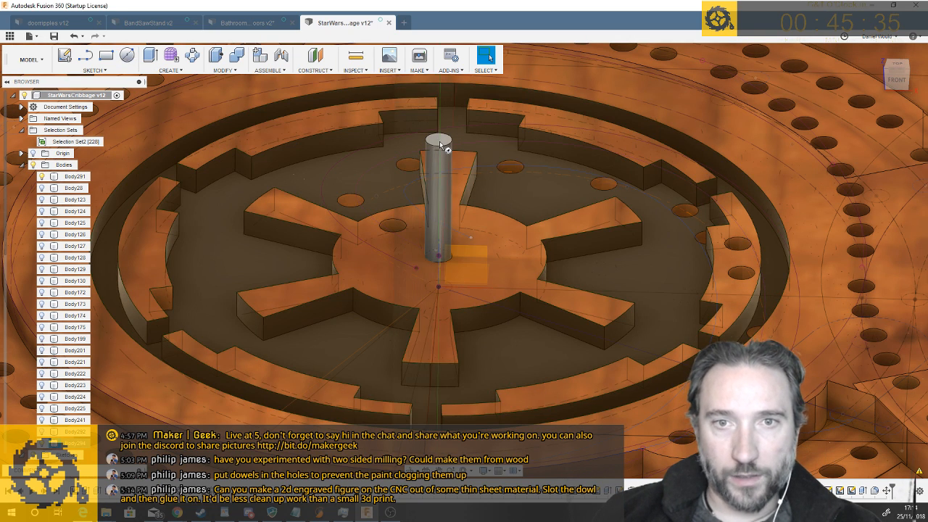
pyautogui.click(440, 142)
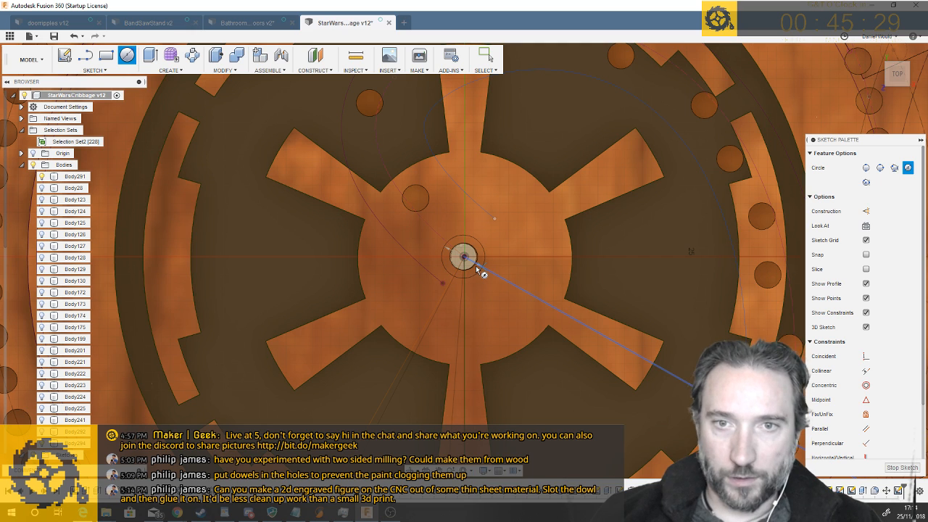
pyautogui.click(465, 257)
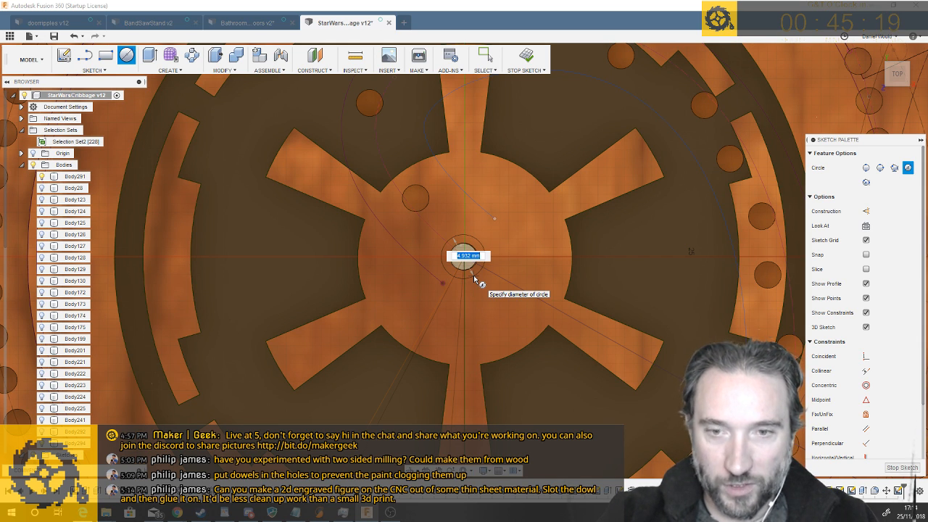
pyautogui.write('8')
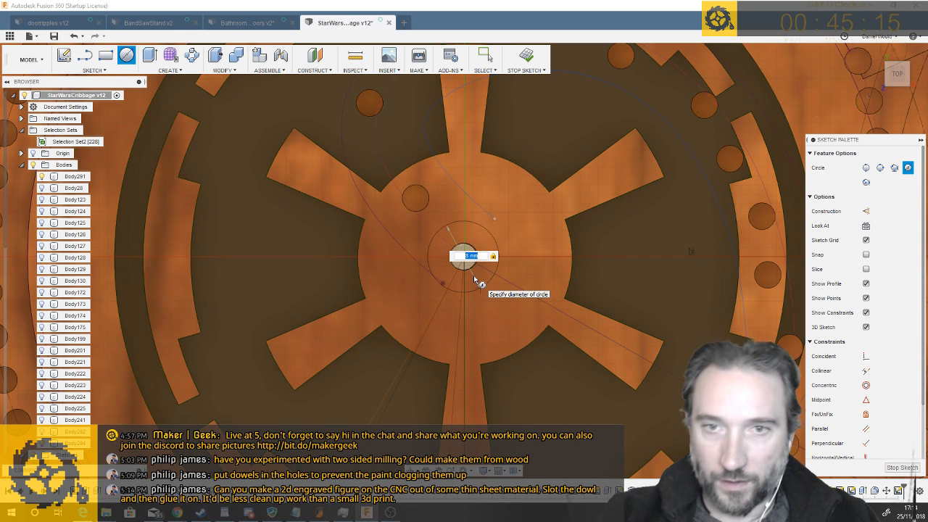
pyautogui.press('Return')
pyautogui.press('Escape')
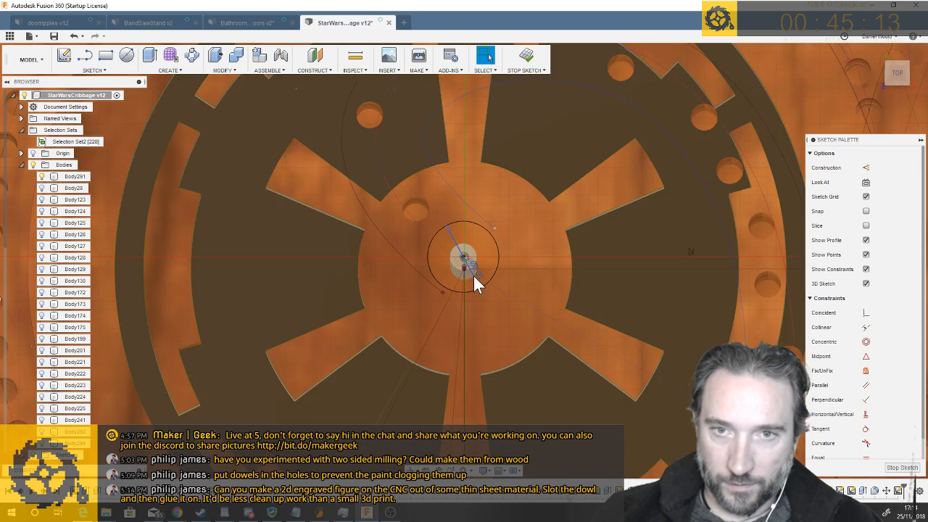
# Extrude the ring around the peg's top 9 mm downward and join it to the peg as a wider head
pyautogui.press('e')
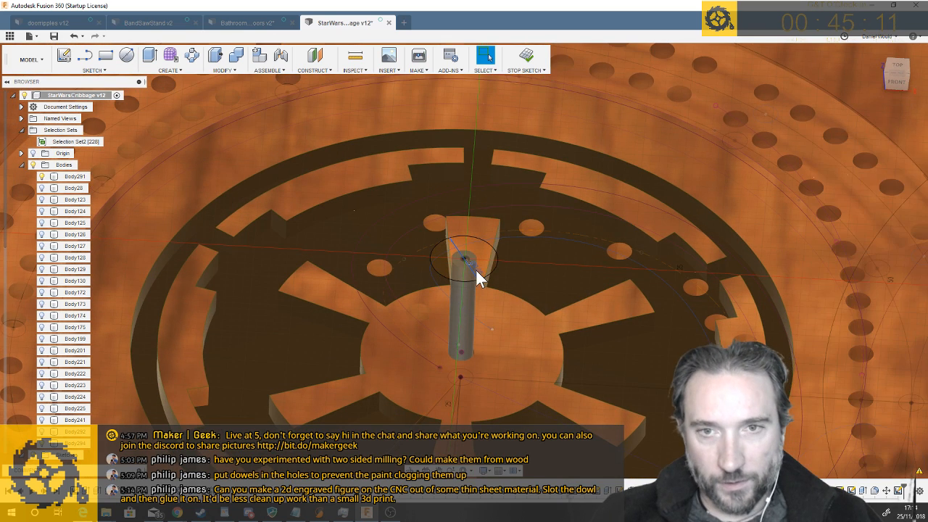
pyautogui.press('q')
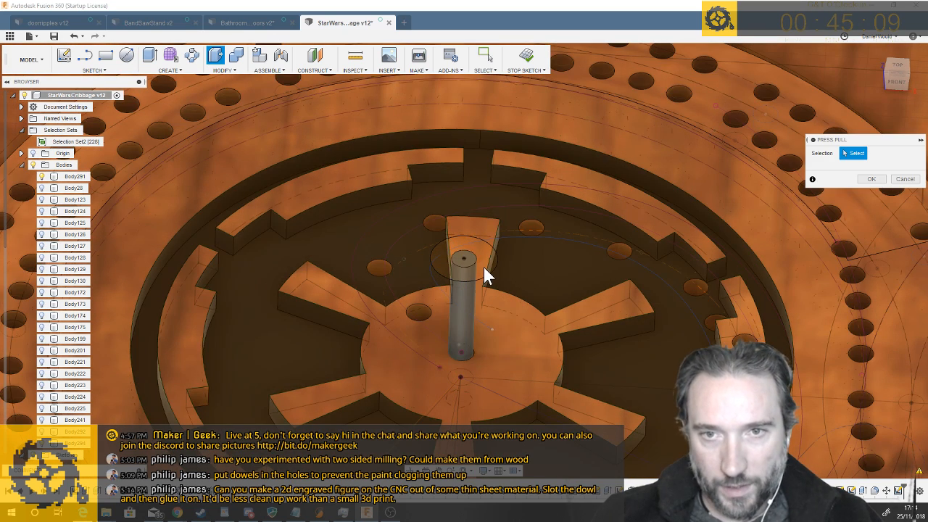
pyautogui.click(483, 266)
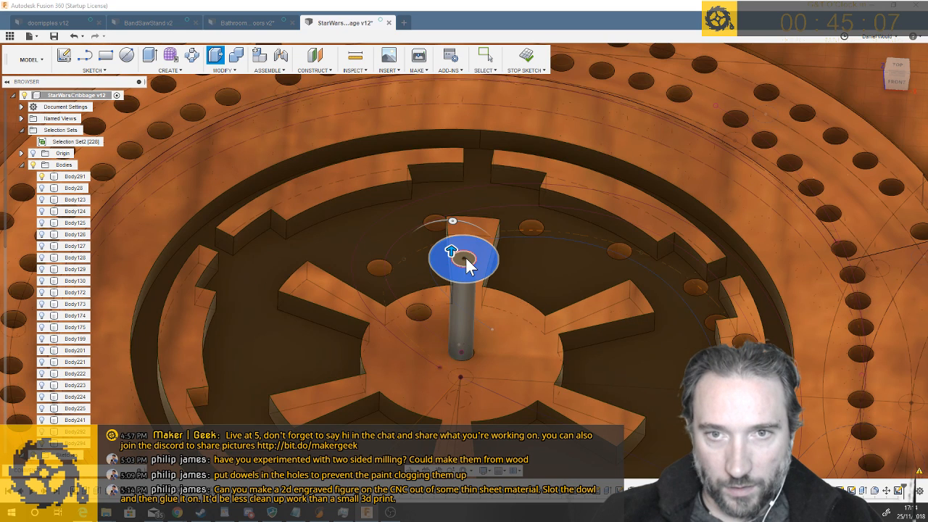
pyautogui.moveTo(451, 250); pyautogui.dragTo(446, 318)
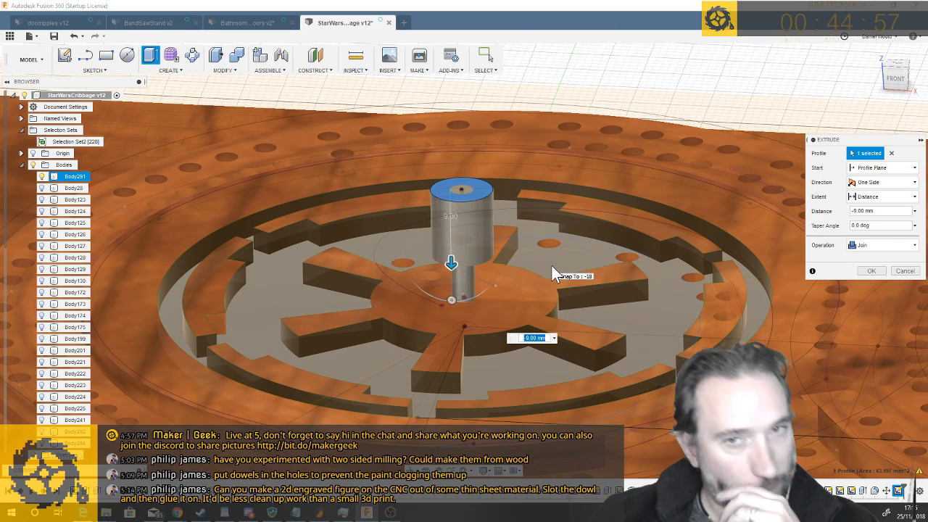
pyautogui.press('Return')
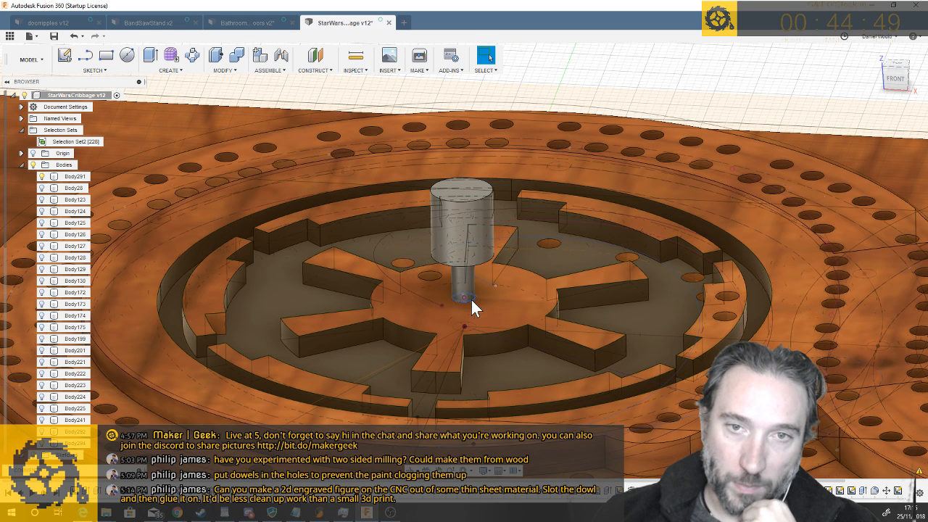
# Edit the sketch of the peg's head, set the circle's diameter to 5 mm and finish the sketch
pyautogui.scroll(-4, 461, 313)
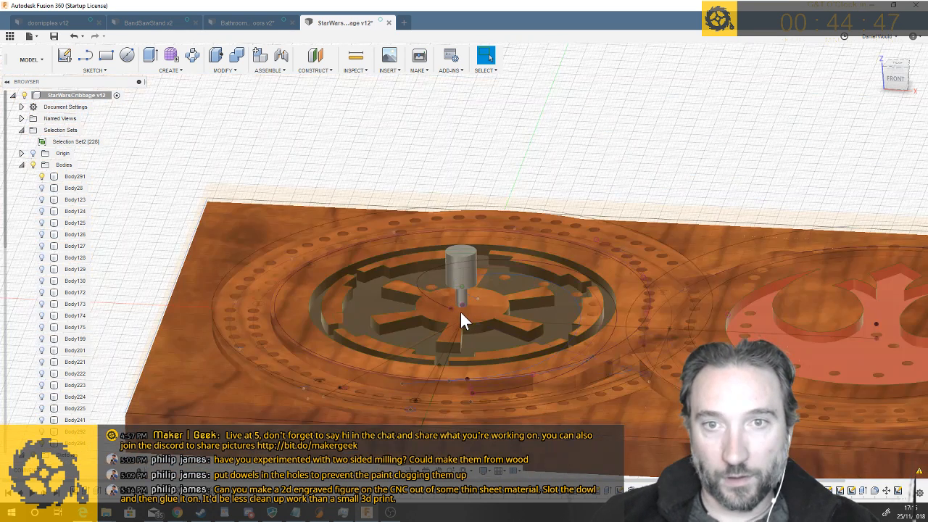
pyautogui.scroll(-3, 461, 312)
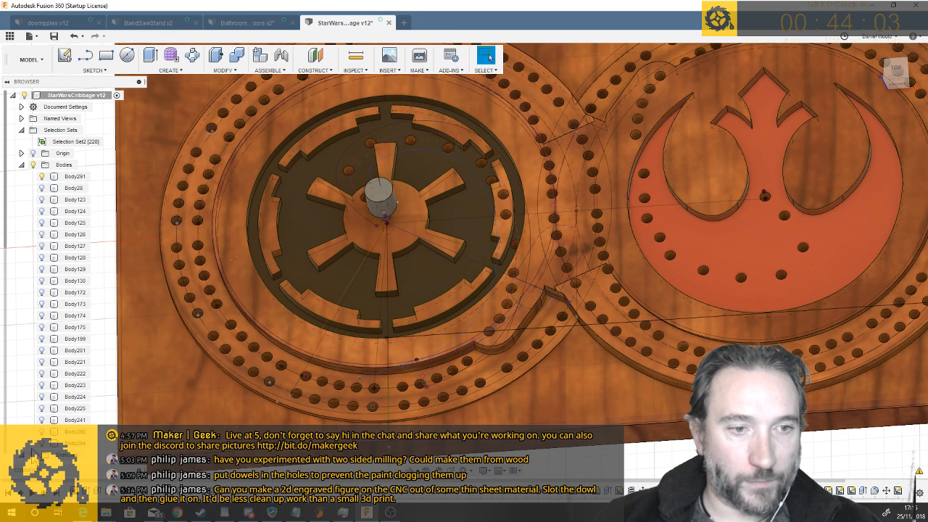
pyautogui.click(573, 345)
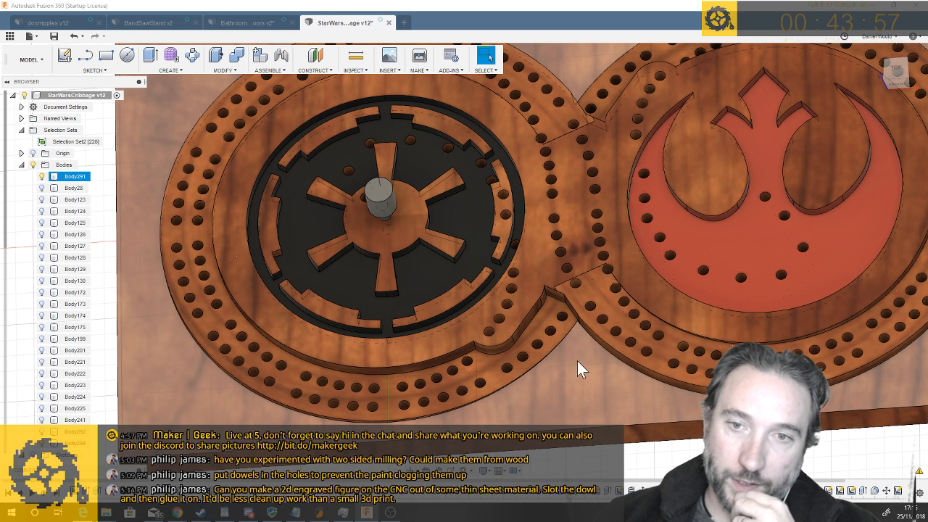
pyautogui.scroll(-3, 551, 380)
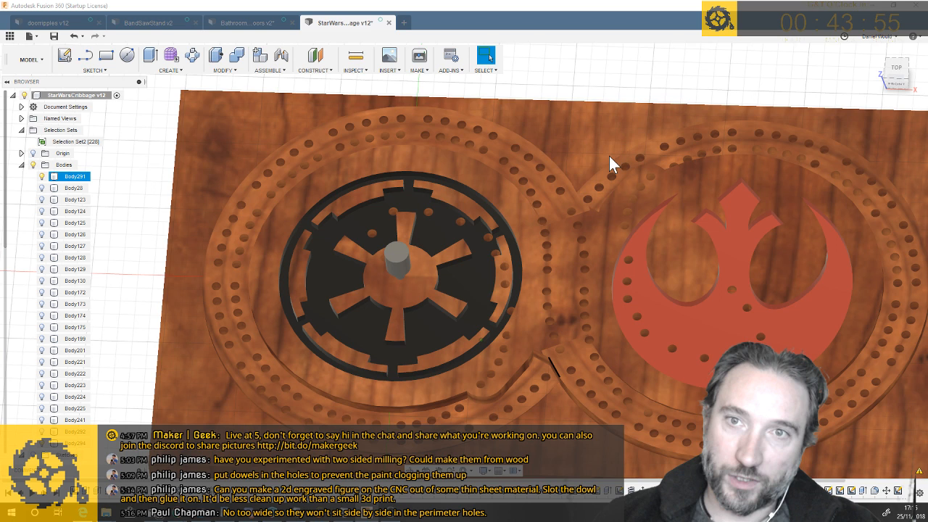
pyautogui.keyDown('shift'); pyautogui.moveTo(609, 156); pyautogui.dragTo(615, 137, button='middle'); pyautogui.keyUp('shift')
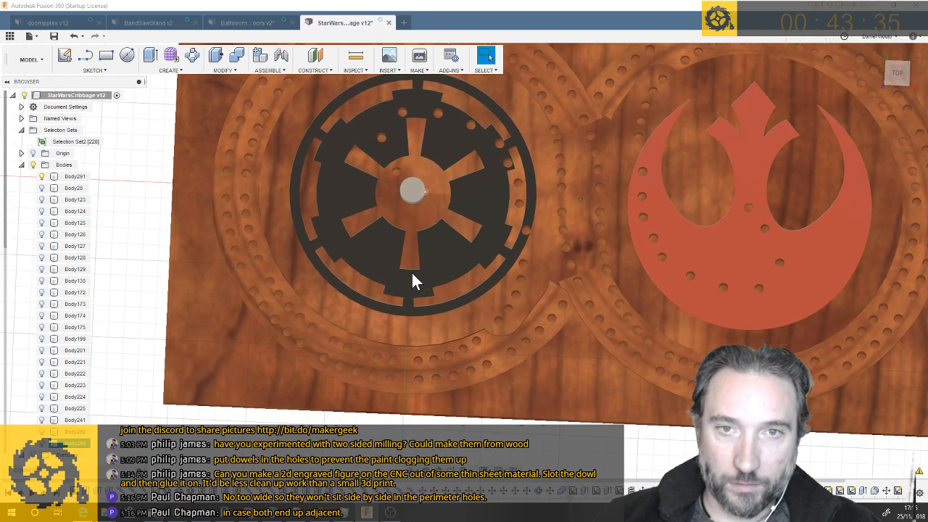
pyautogui.click(426, 194)
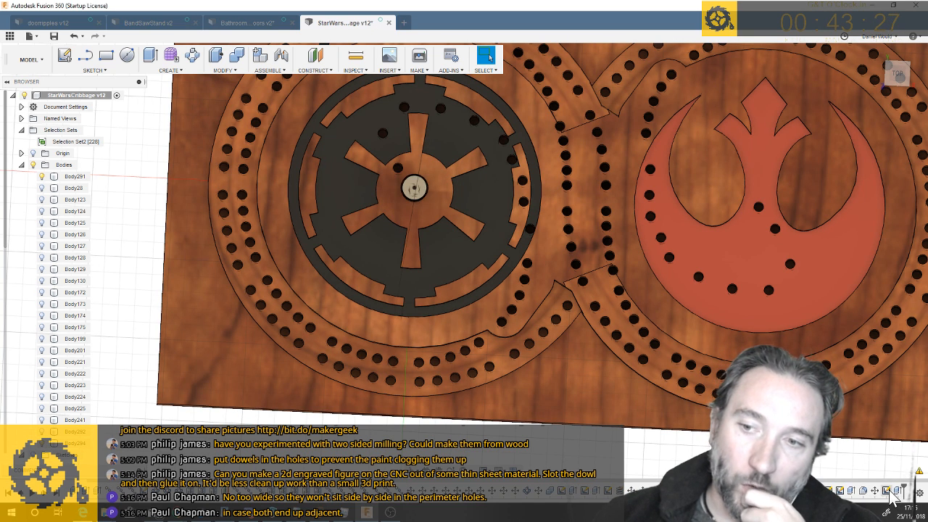
pyautogui.rightClick(897, 493)
pyautogui.click(867, 393)
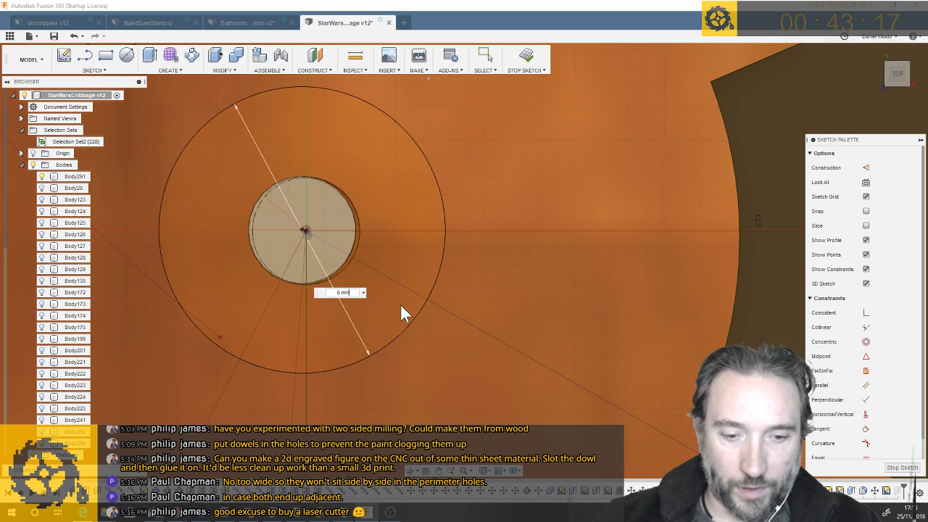
pyautogui.write('5')
pyautogui.press('Return')
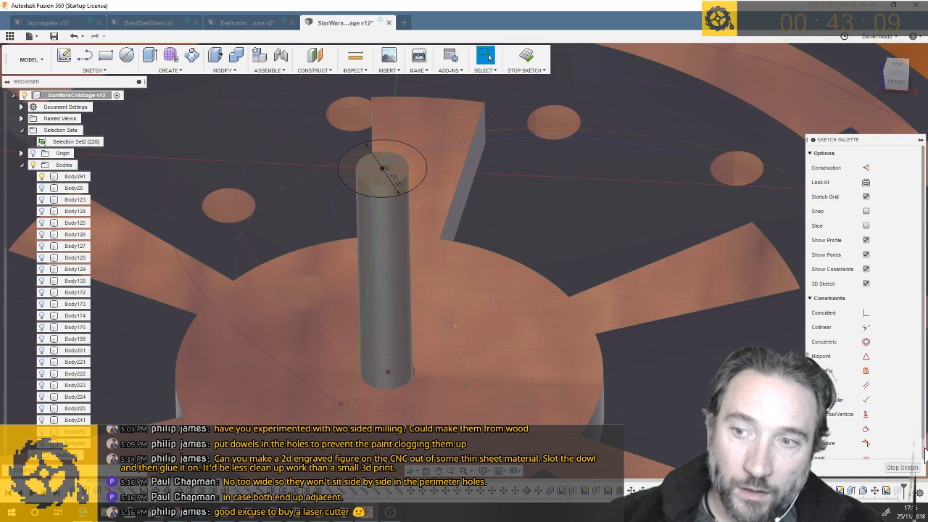
pyautogui.click(902, 468)
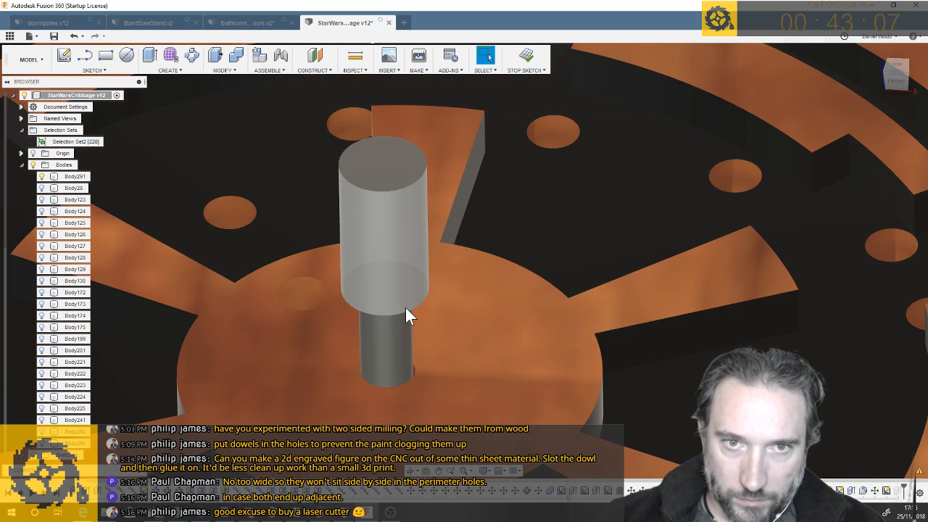
# Take the peg back to before its head extrusion and offset its top face to a distance of 15 mm
pyautogui.keyDown('shift'); pyautogui.moveTo(406, 307); pyautogui.dragTo(408, 256, button='middle'); pyautogui.keyUp('shift')
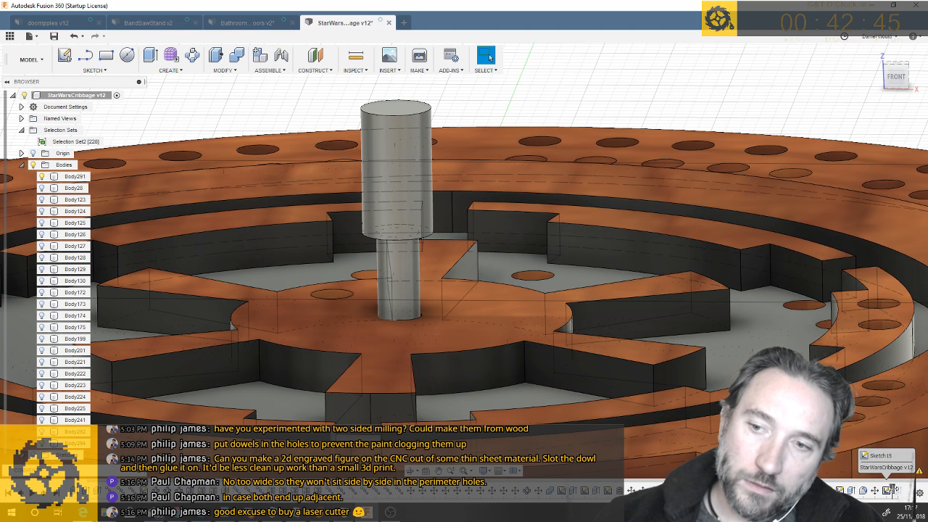
pyautogui.moveTo(904, 490); pyautogui.dragTo(892, 491)
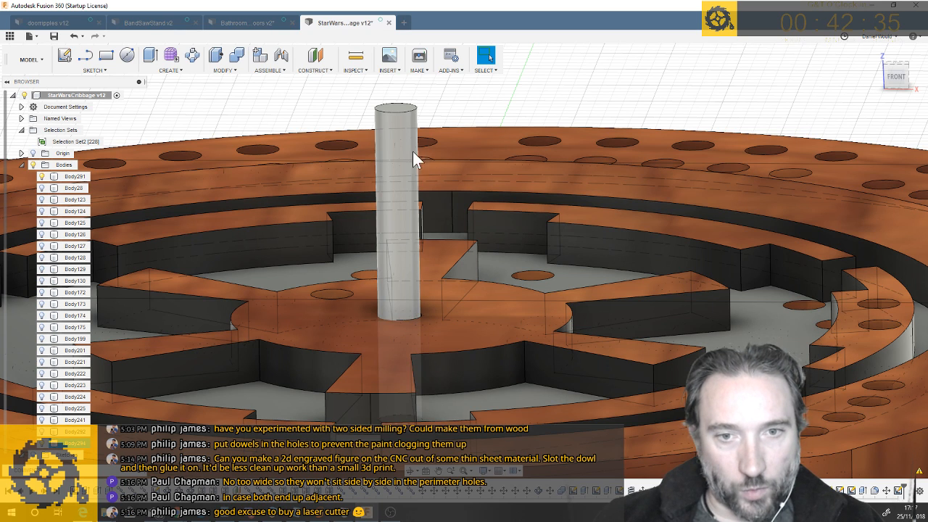
pyautogui.click(404, 110)
pyautogui.press('q')
pyautogui.moveTo(389, 128); pyautogui.dragTo(393, 207)
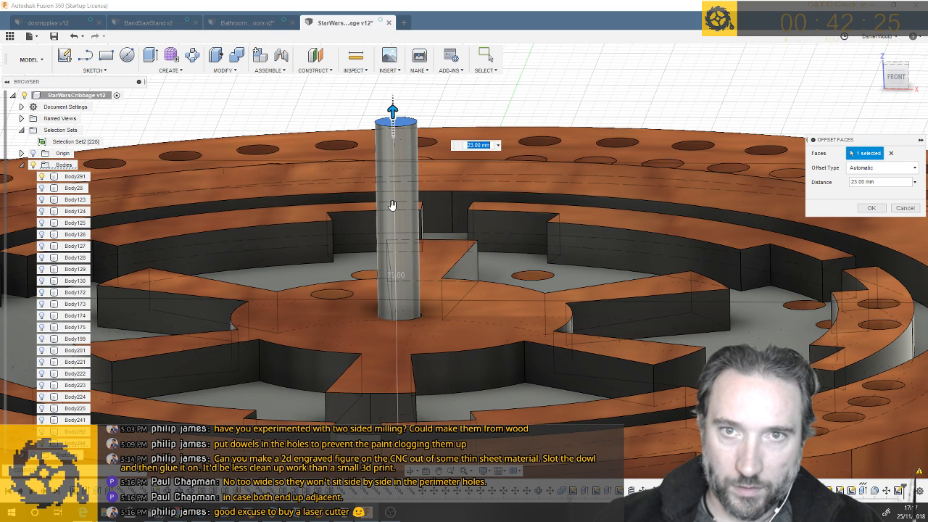
pyautogui.moveTo(392, 113); pyautogui.dragTo(394, 222)
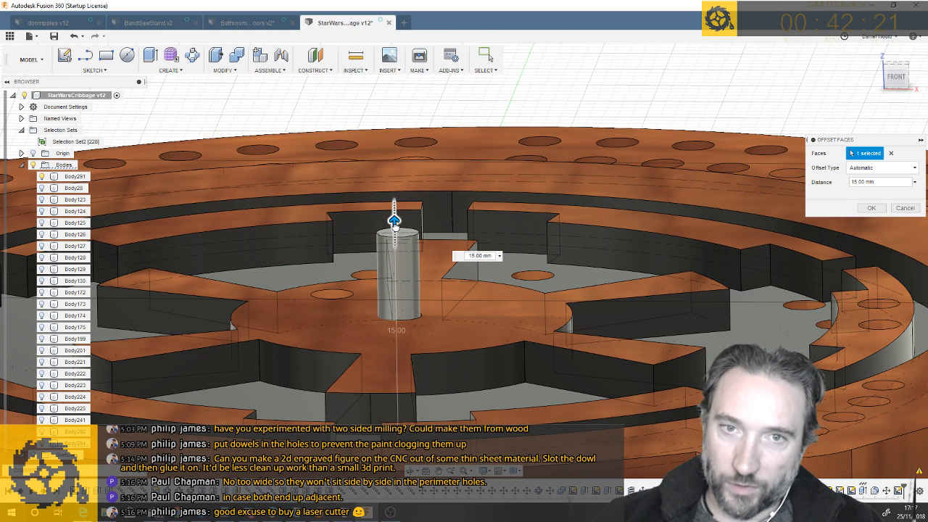
pyautogui.click(870, 208)
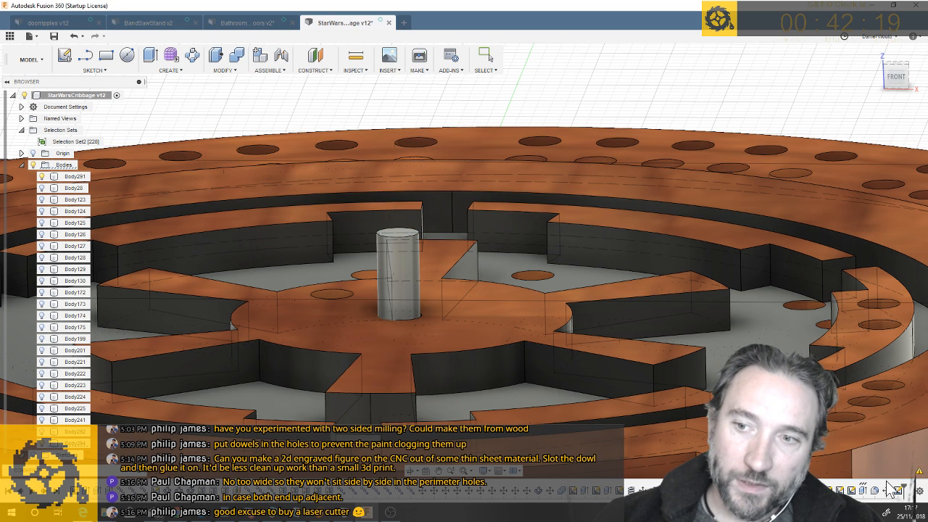
pyautogui.click(898, 491)
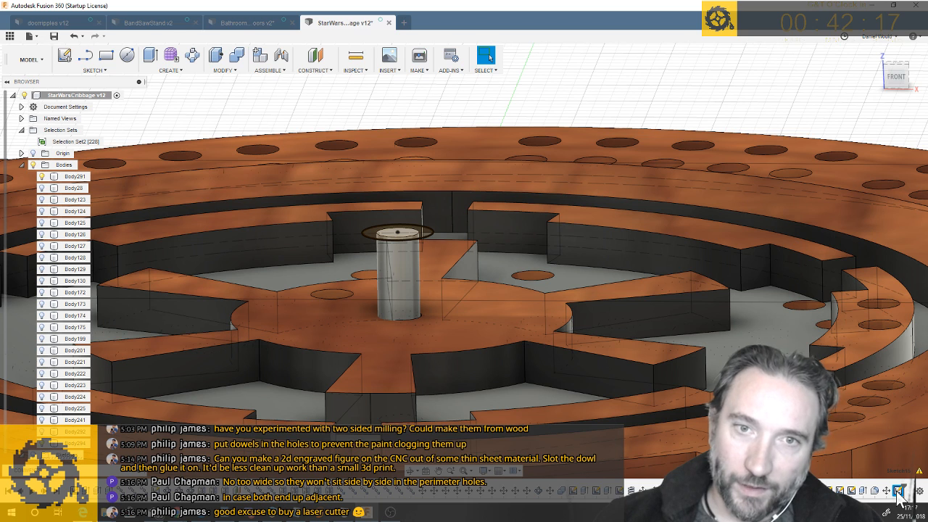
pyautogui.click(408, 233)
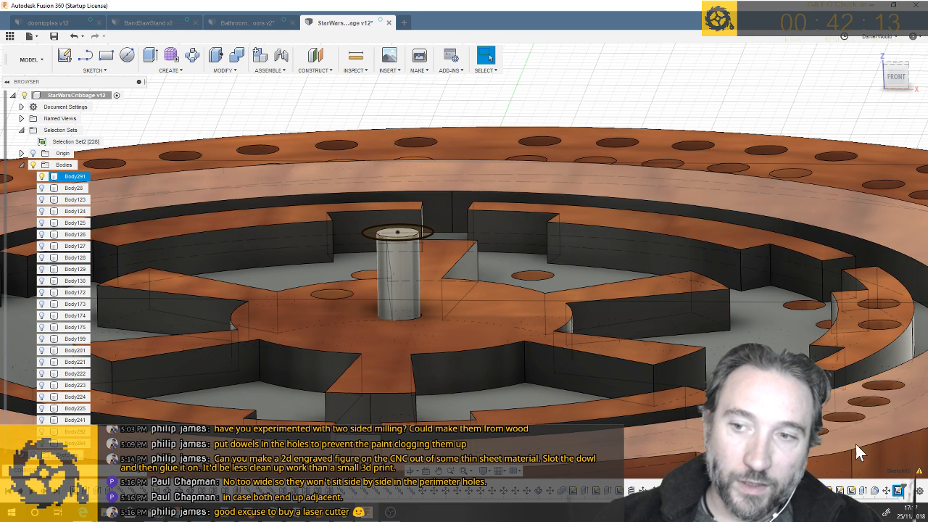
pyautogui.scroll(-5, 401, 218)
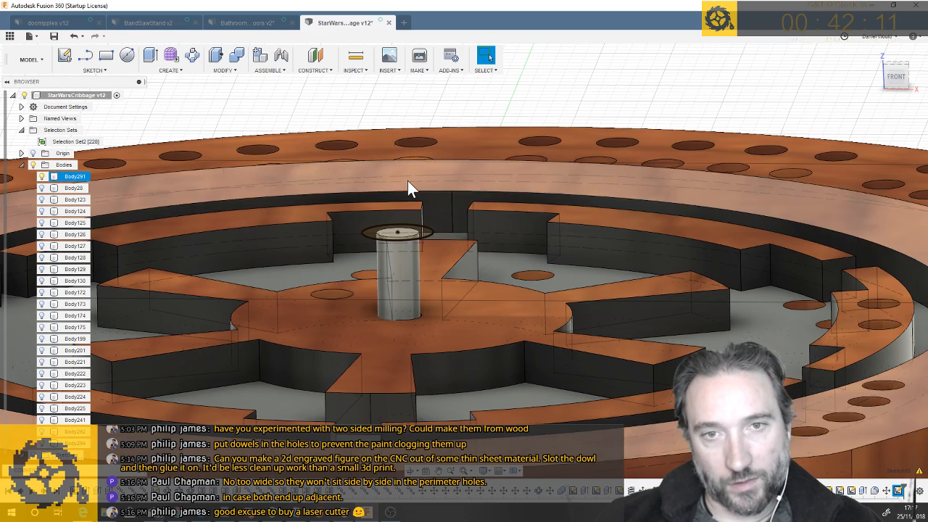
pyautogui.scroll(-1, 406, 181)
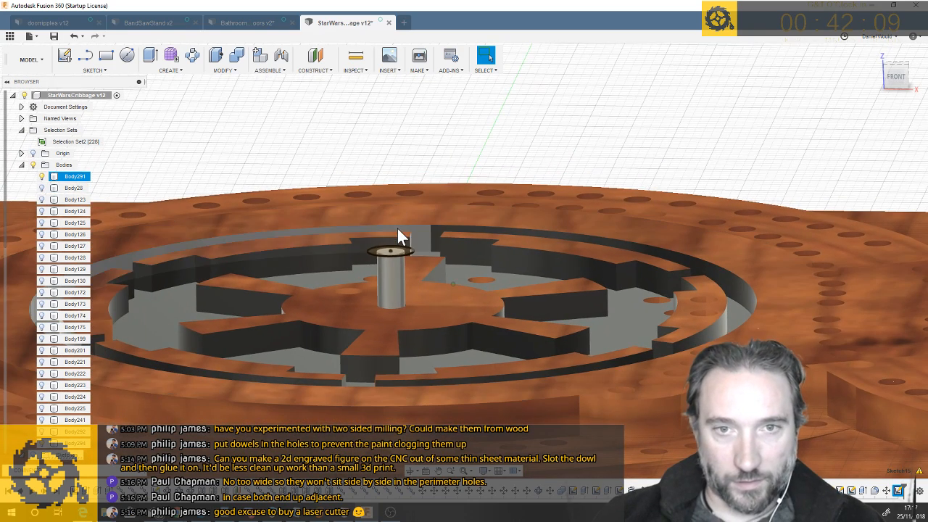
pyautogui.click(406, 247)
pyautogui.scroll(5, 403, 252)
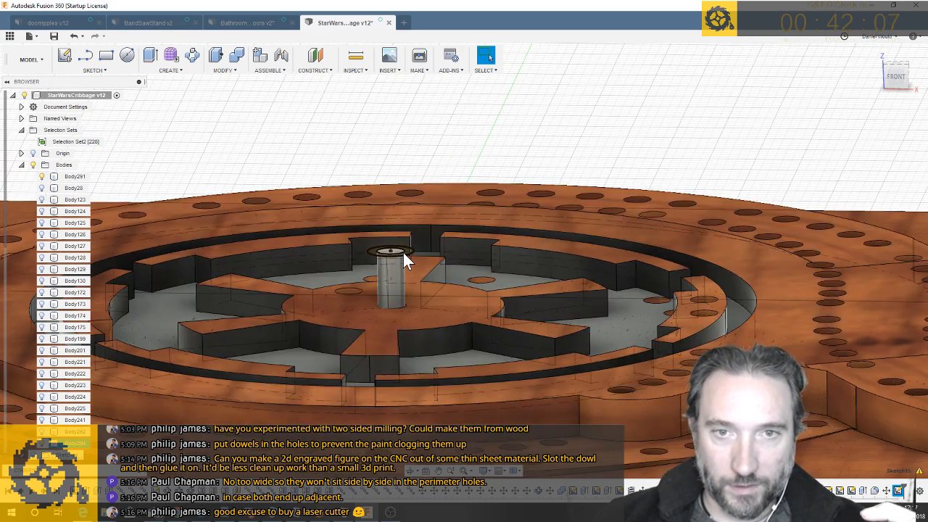
pyautogui.scroll(1, 393, 250)
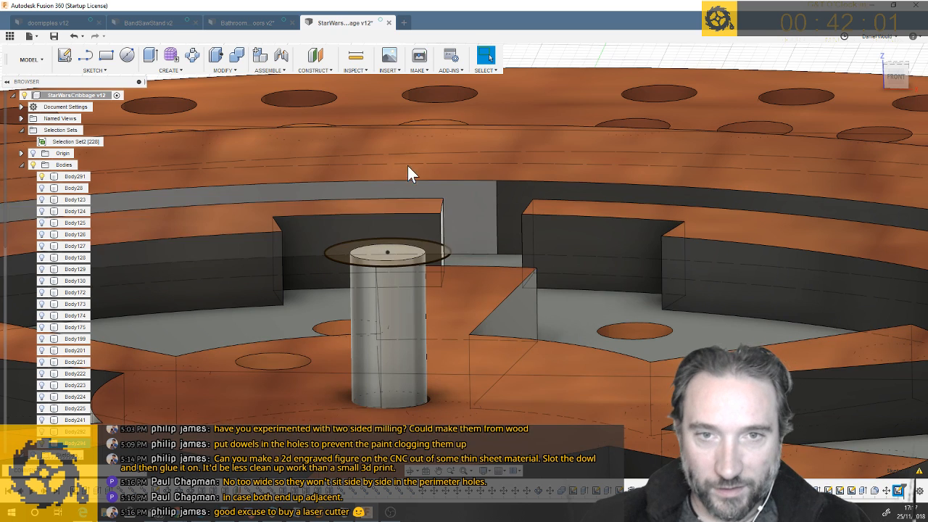
pyautogui.click(440, 253)
pyautogui.click(441, 250)
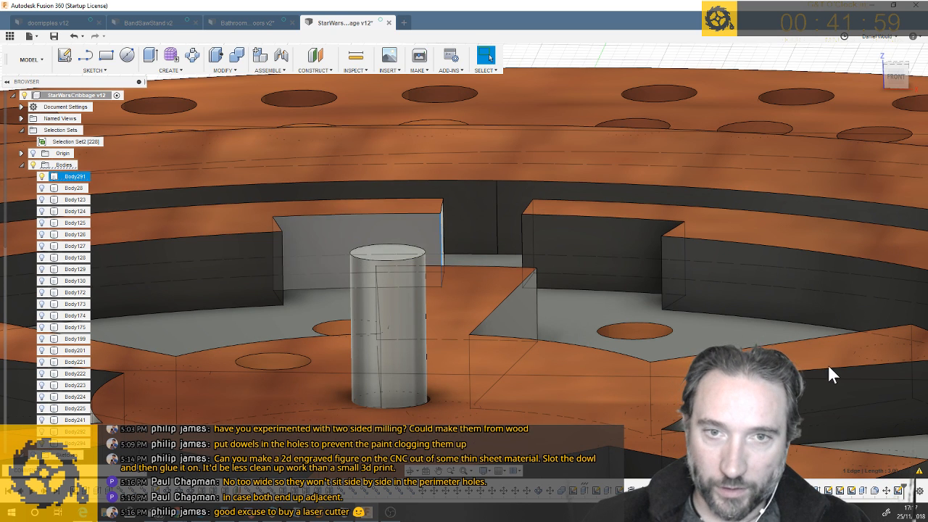
pyautogui.click(898, 494)
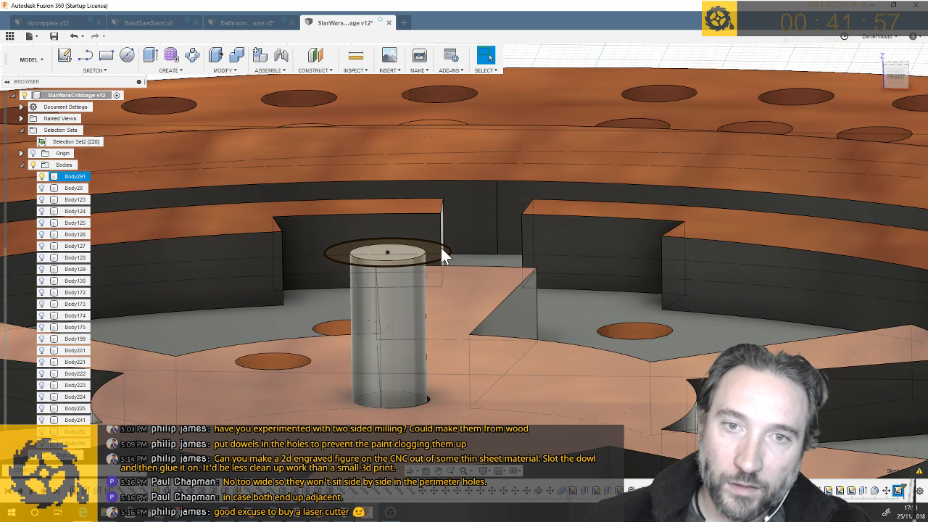
pyautogui.rightClick(438, 257)
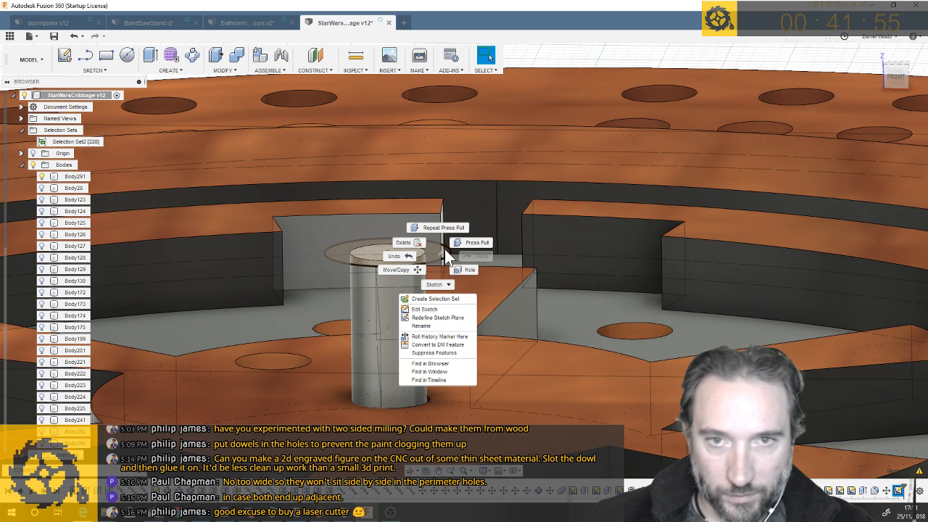
pyautogui.press('Escape')
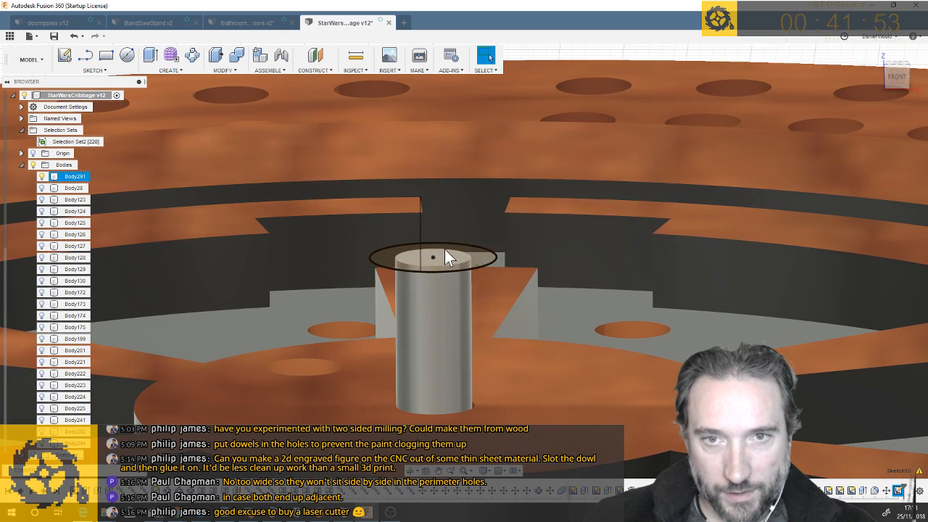
# Show the sketches and extrude the ring profile around the peg's top 1 mm upward as a new body
pyautogui.press('q')
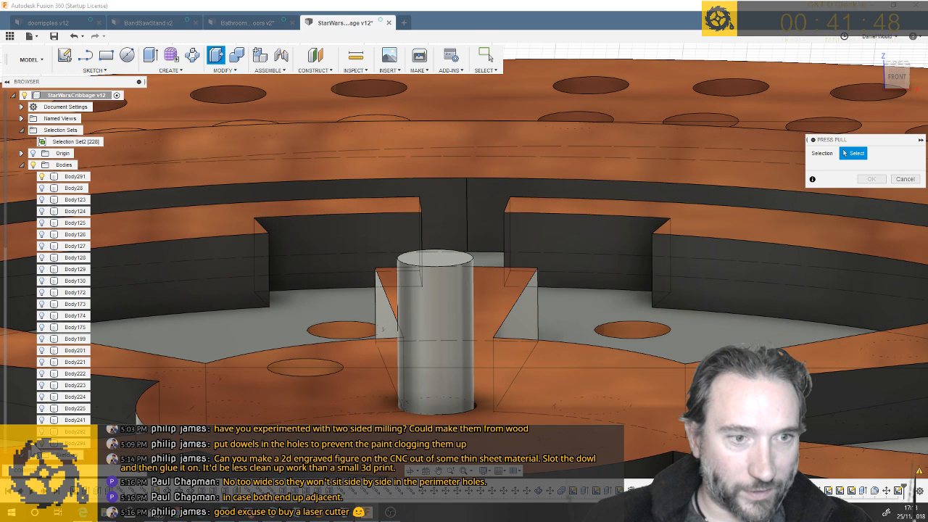
pyautogui.click(34, 455)
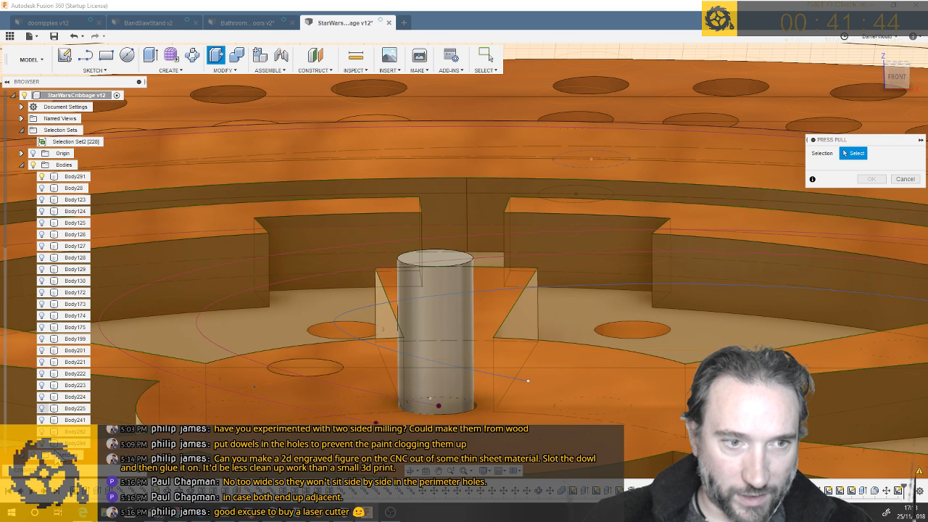
pyautogui.scroll(-4, 45, 445)
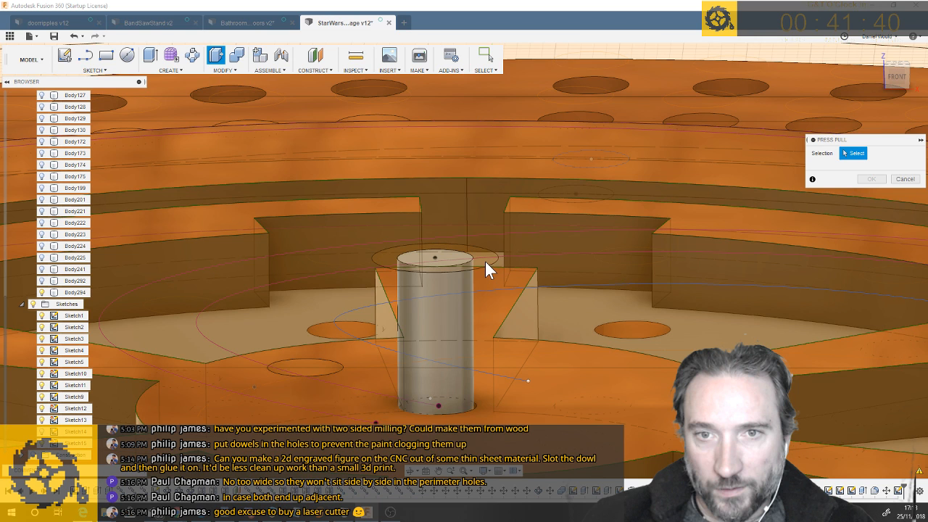
pyautogui.click(485, 263)
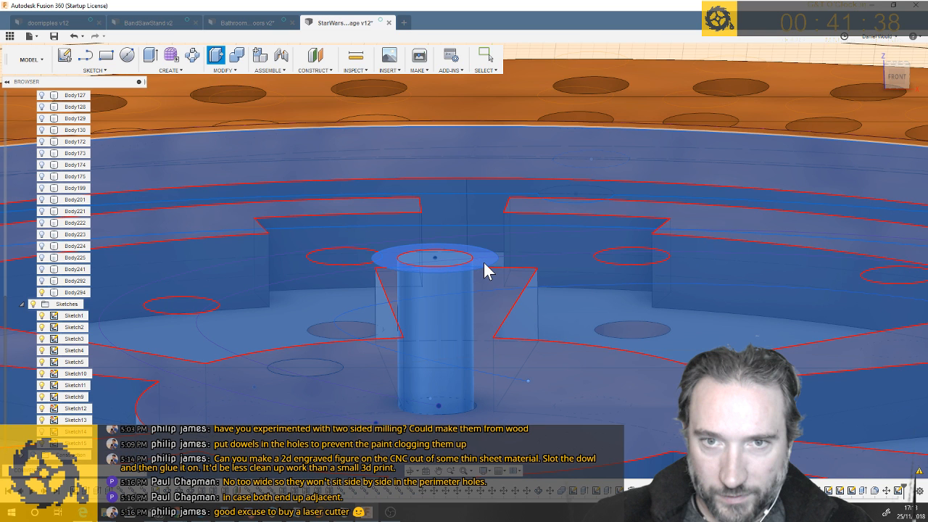
pyautogui.press('e')
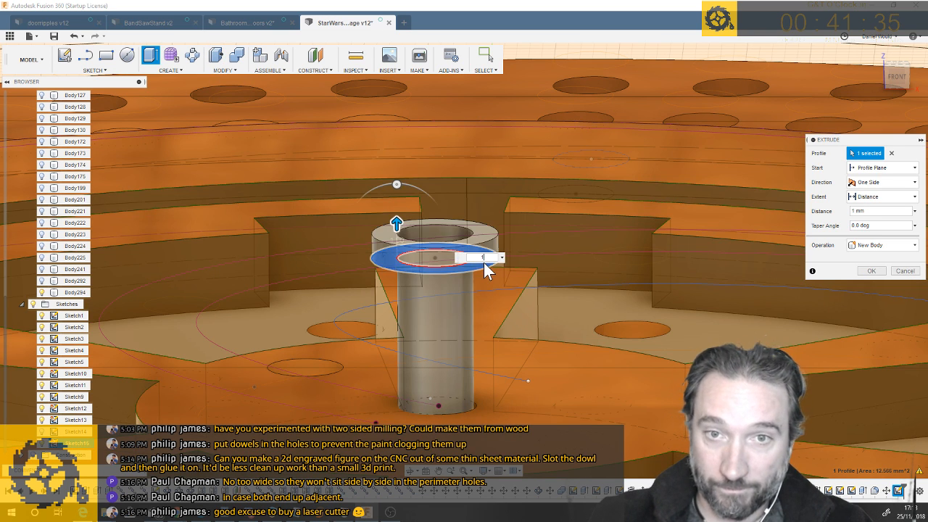
pyautogui.press('Return')
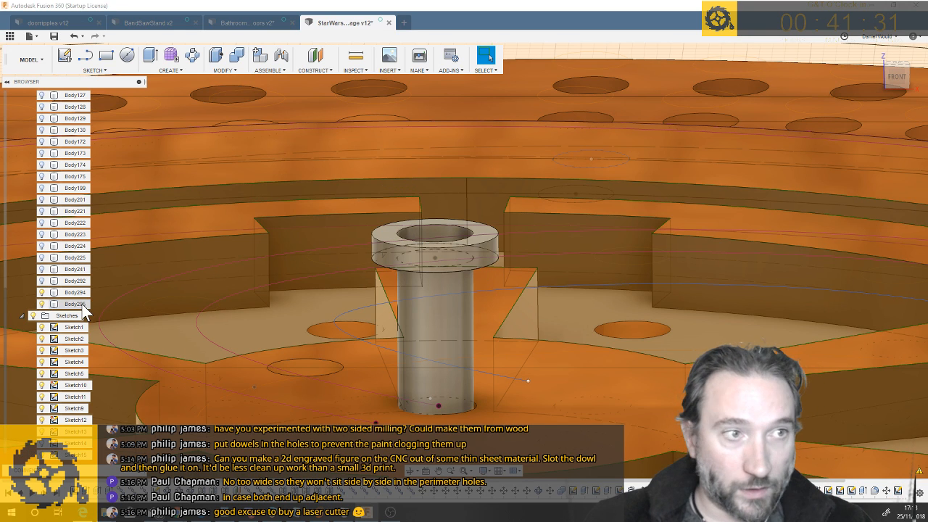
# Move the new ring body 6 mm up along Z, directly above the peg
pyautogui.rightClick(83, 306)
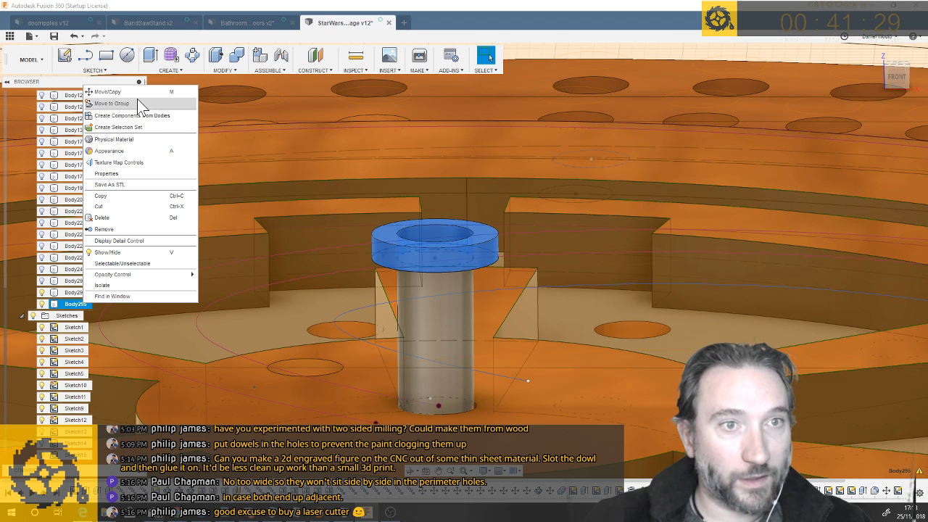
pyautogui.click(135, 93)
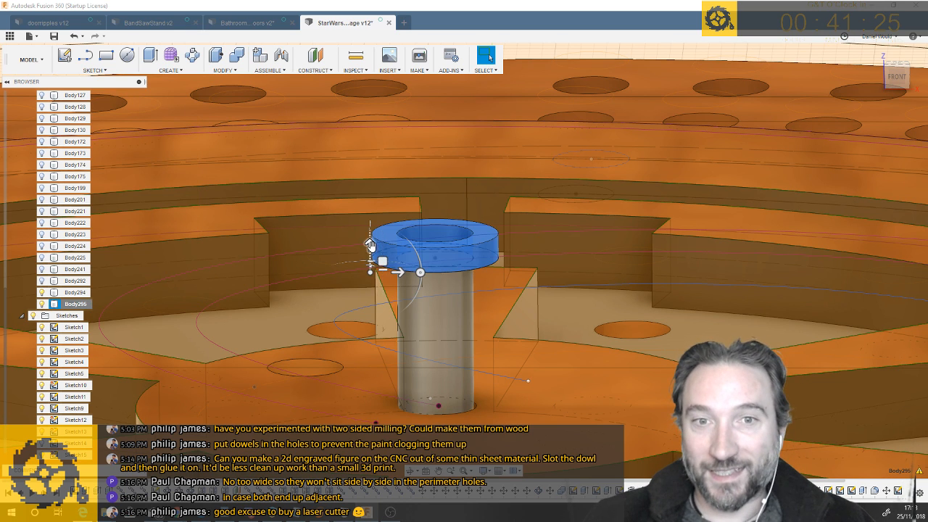
pyautogui.moveTo(369, 245); pyautogui.dragTo(369, 95)
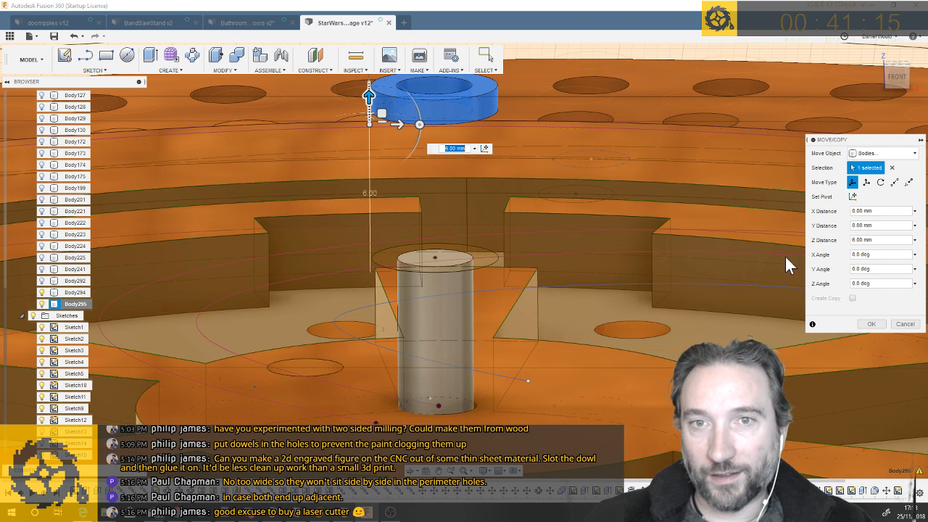
pyautogui.click(869, 324)
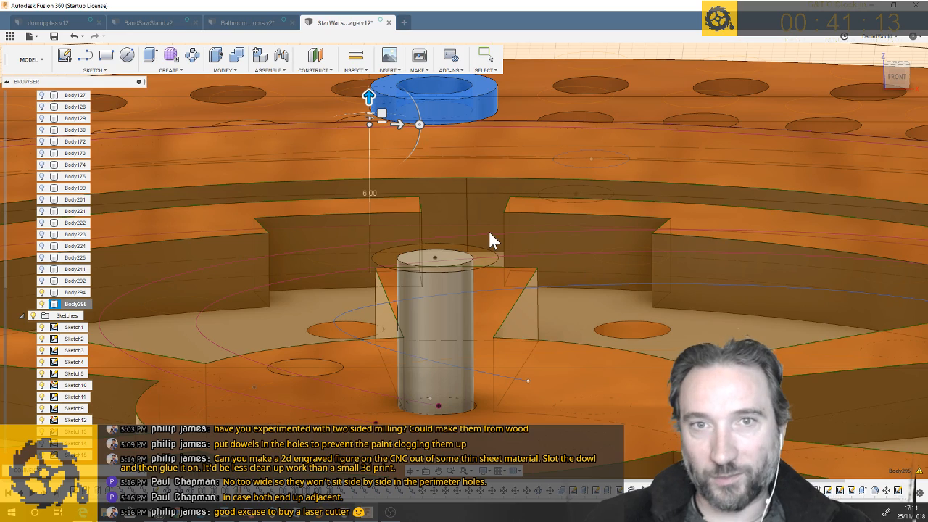
# Try to loft a new body between the raised ring and the peg's top face
pyautogui.moveTo(489, 230)
pyautogui.keyDown('shift'); pyautogui.mouseDown(button='middle')
pyautogui.moveTo(239, 122)
pyautogui.moveTo(473, 177)
pyautogui.moveTo(450, 158)
pyautogui.mouseUp(button='middle'); pyautogui.keyUp('shift')
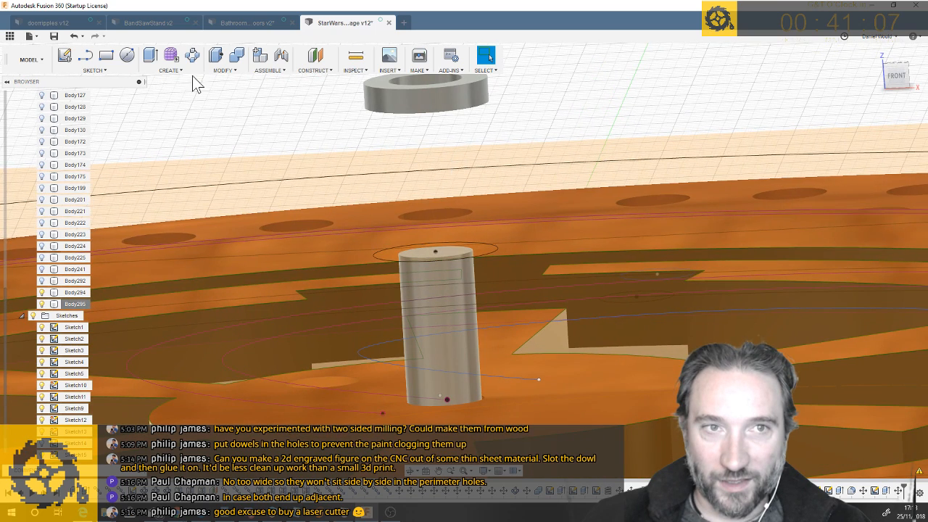
pyautogui.click(170, 72)
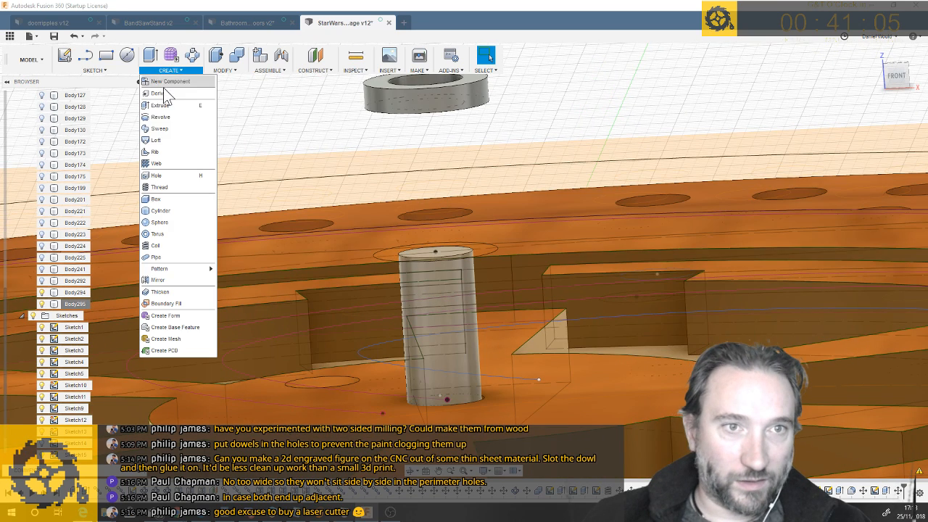
pyautogui.click(155, 140)
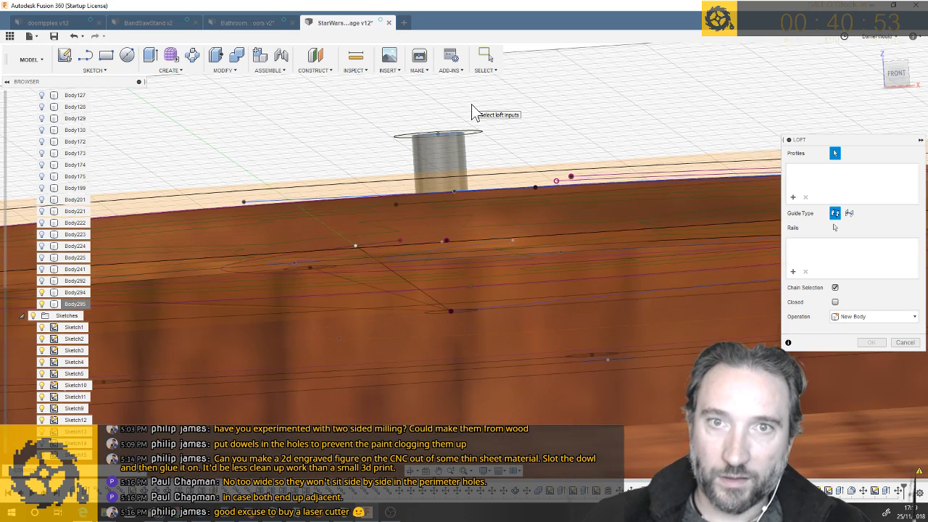
pyautogui.click(471, 105)
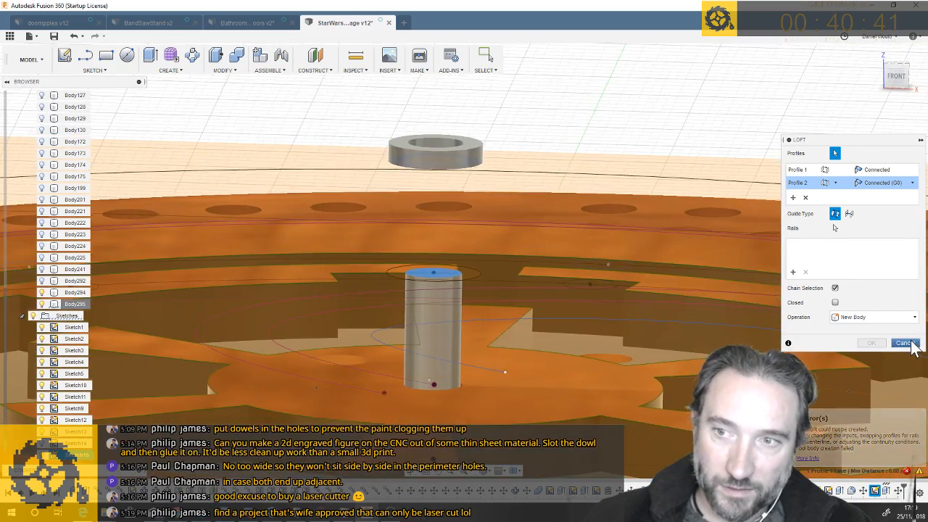
pyautogui.click(904, 343)
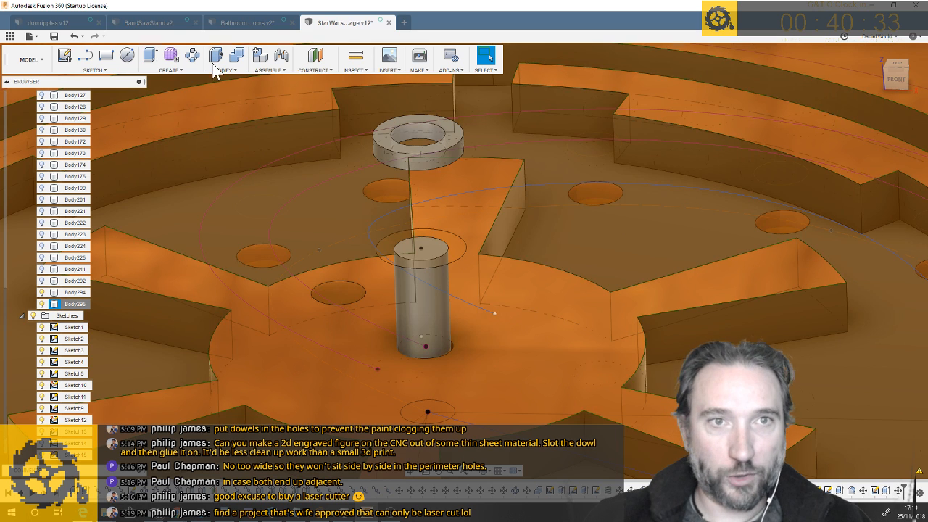
# Hide the cribbage board body so only the peg, the raised ring and the sketches remain displayed
pyautogui.click(182, 70)
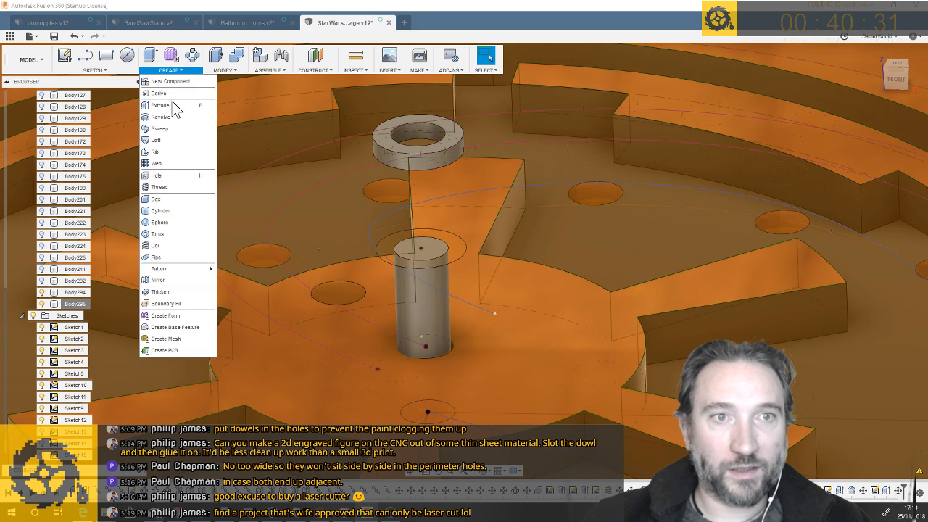
pyautogui.click(172, 104)
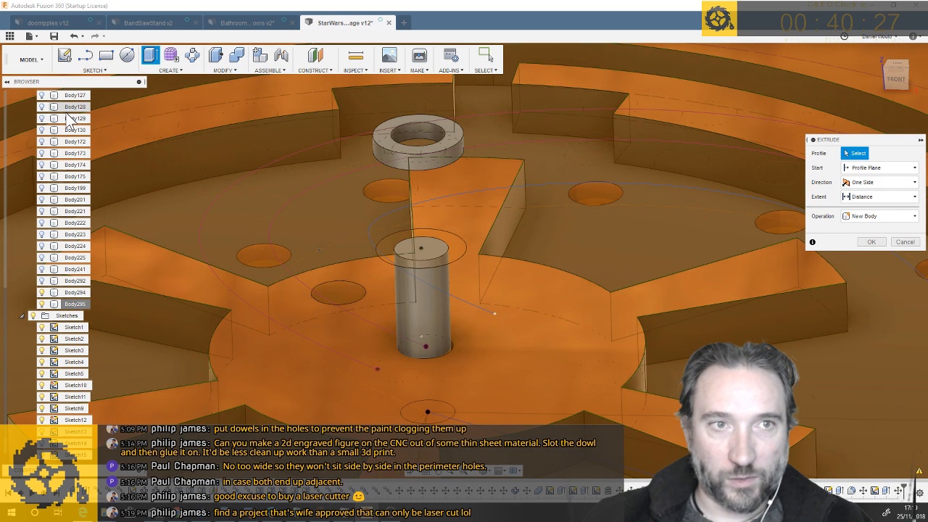
pyautogui.scroll(5, 68, 124)
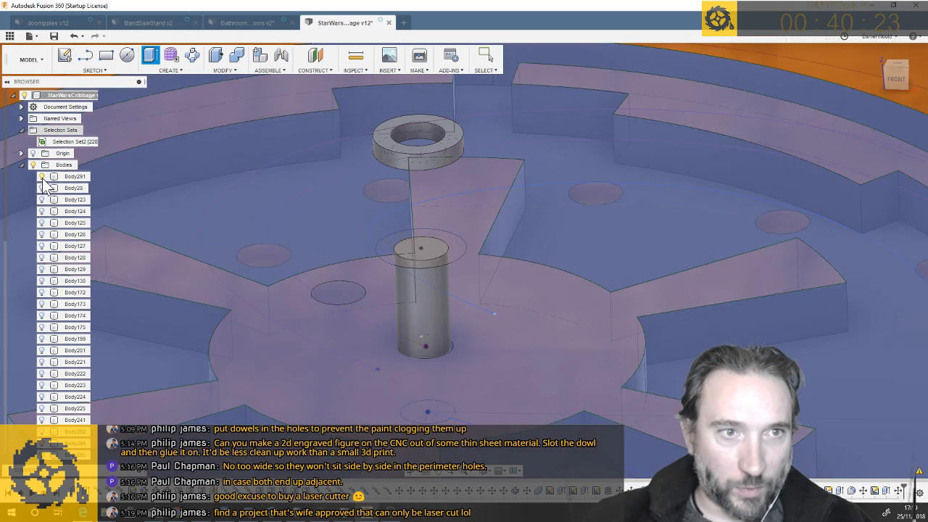
pyautogui.click(43, 176)
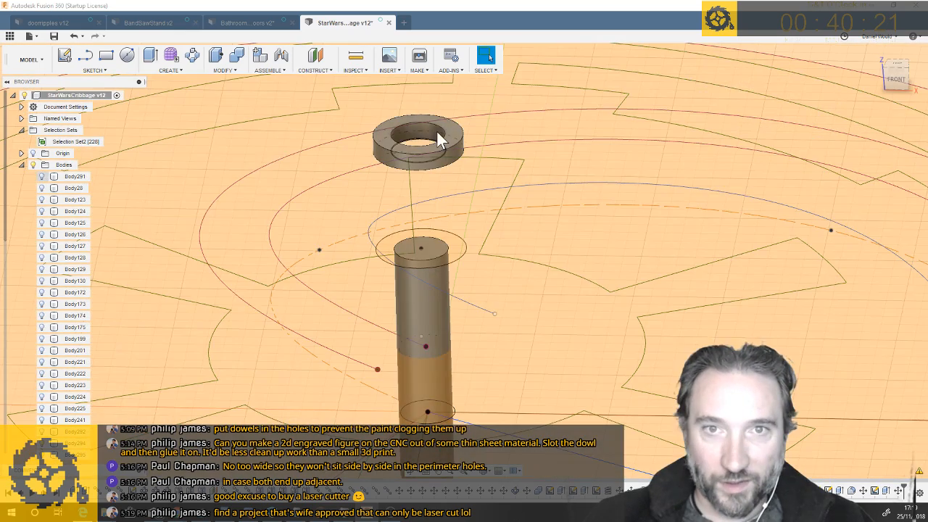
pyautogui.press('q')
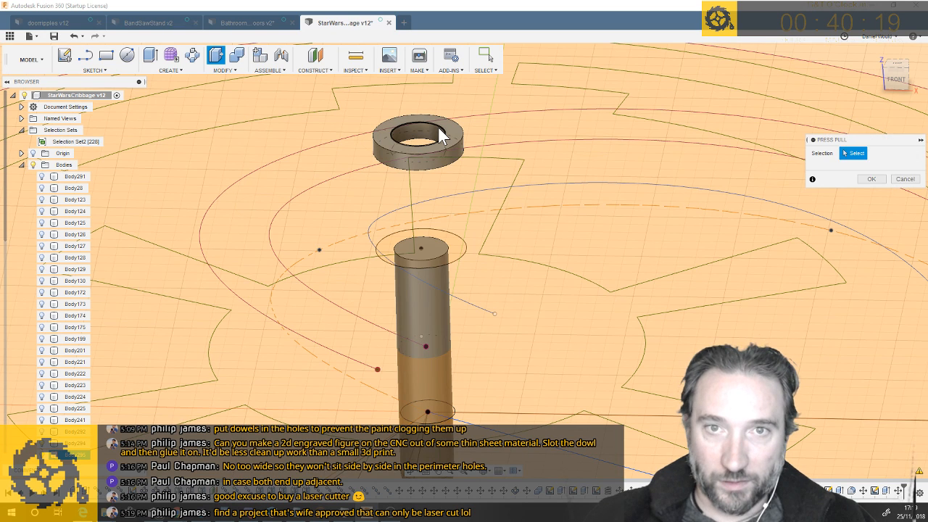
pyautogui.click(439, 129)
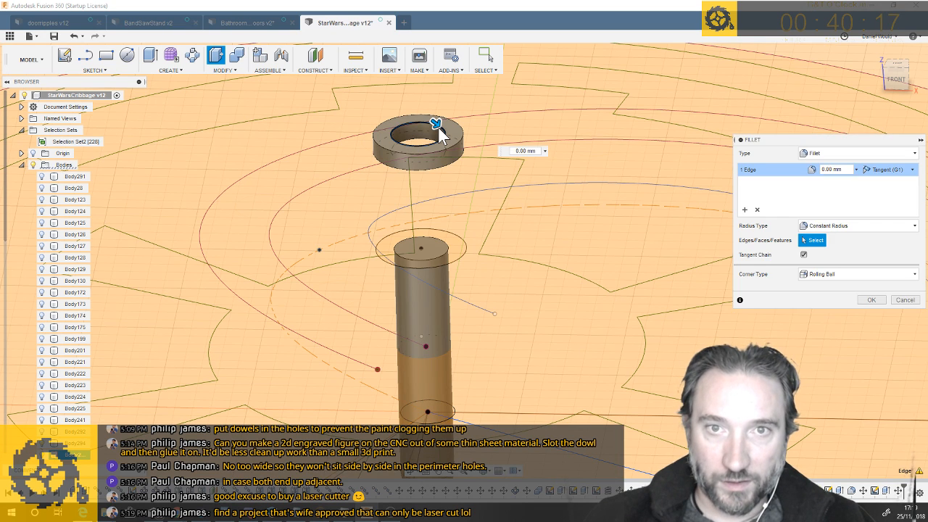
pyautogui.click(172, 70)
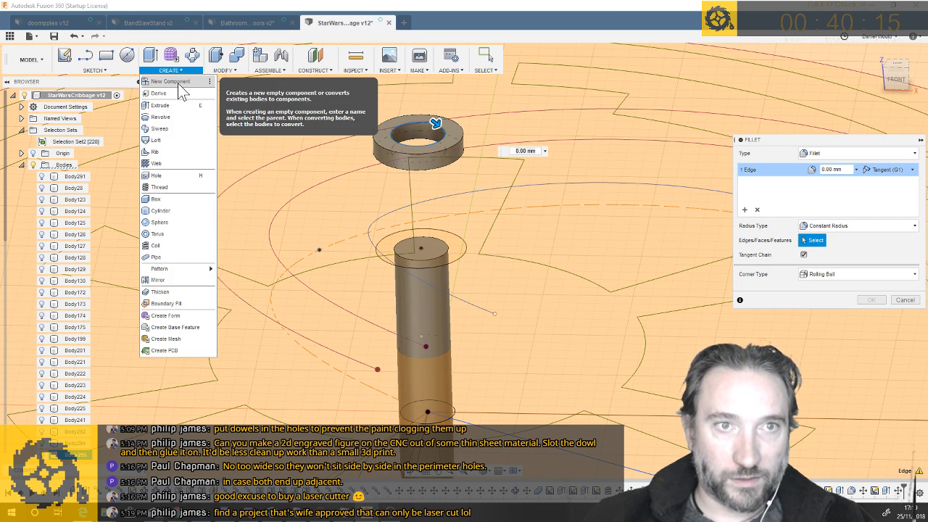
pyautogui.click(171, 106)
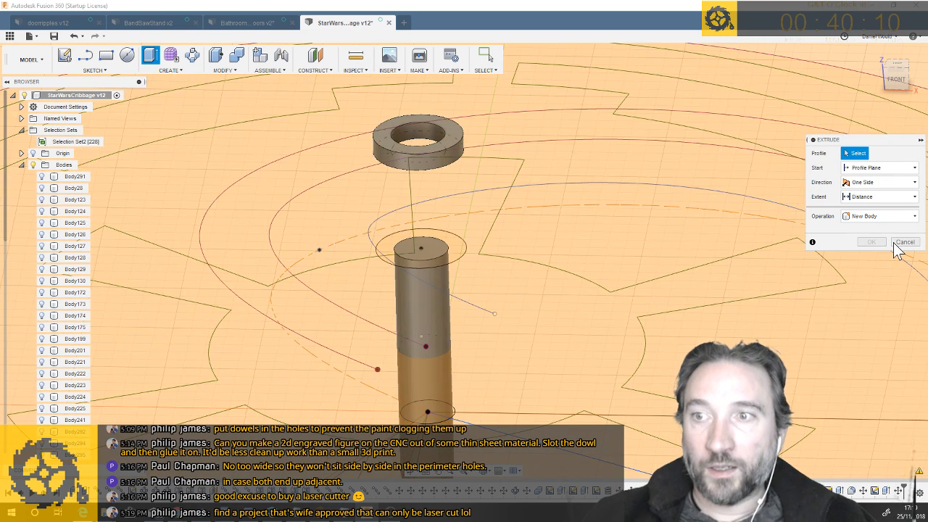
pyautogui.click(899, 244)
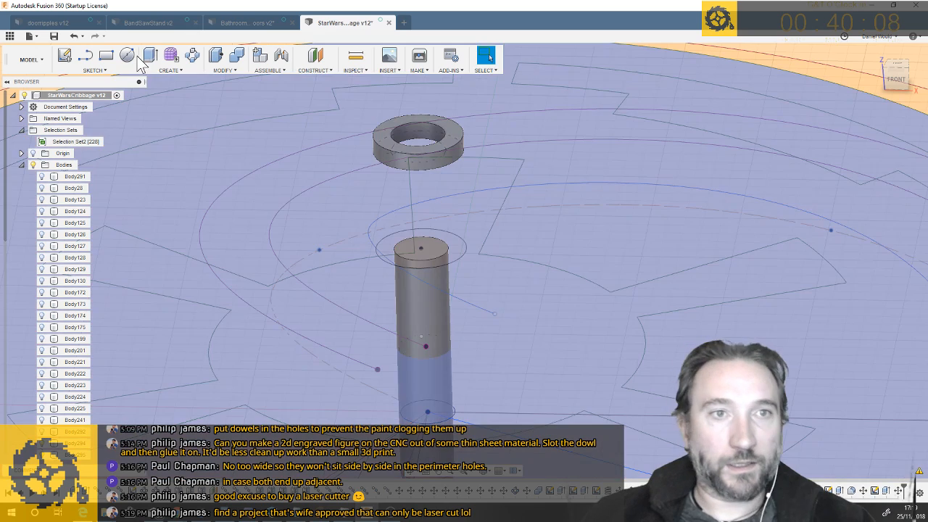
# Start a sketch on the raised ring's top face and extrude its inner circle profile -1 mm to fill the ring's hole
pyautogui.click(150, 56)
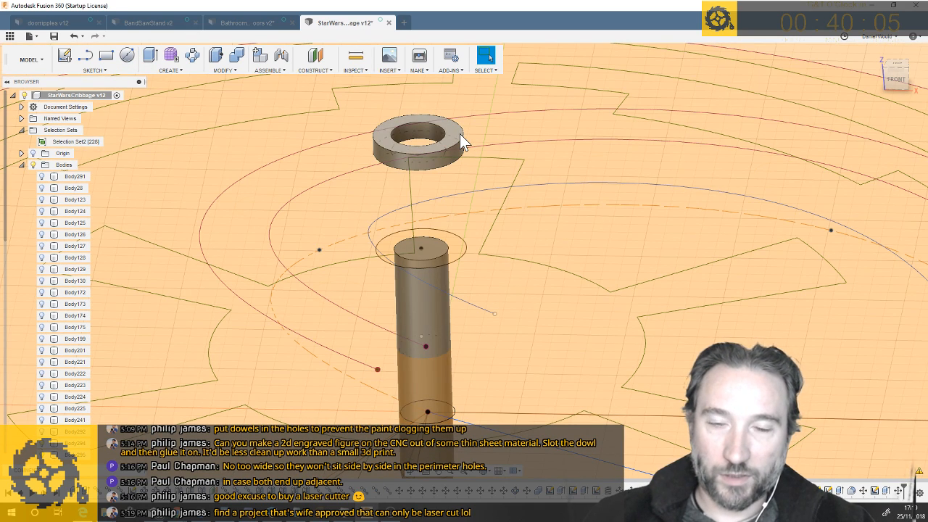
pyautogui.click(460, 135)
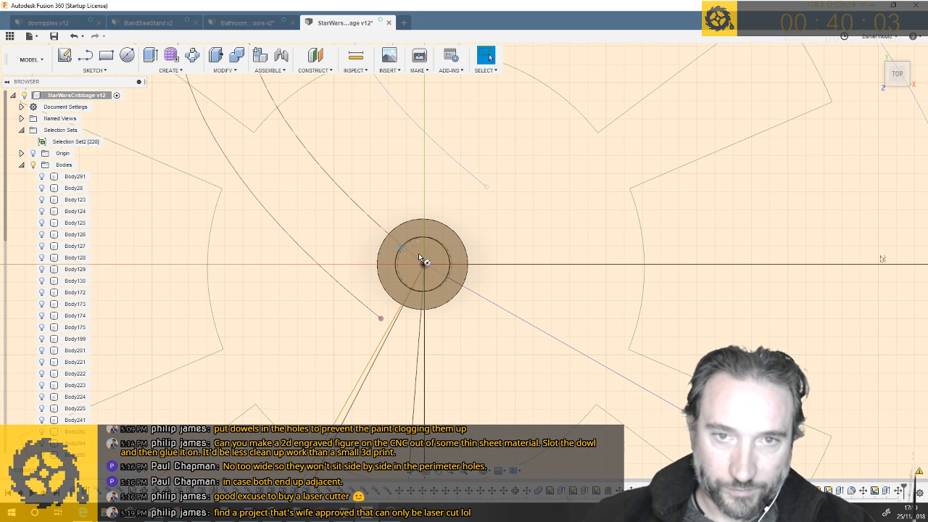
pyautogui.press('c')
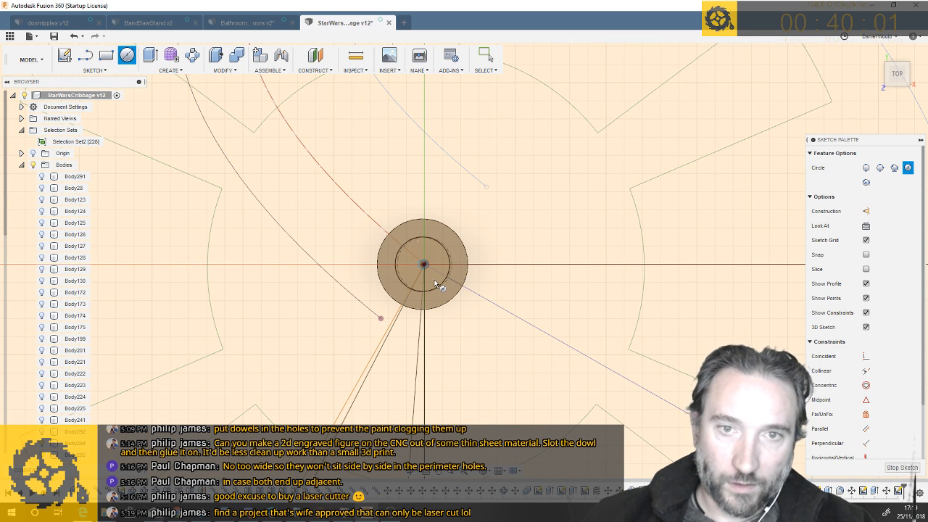
pyautogui.click(437, 291)
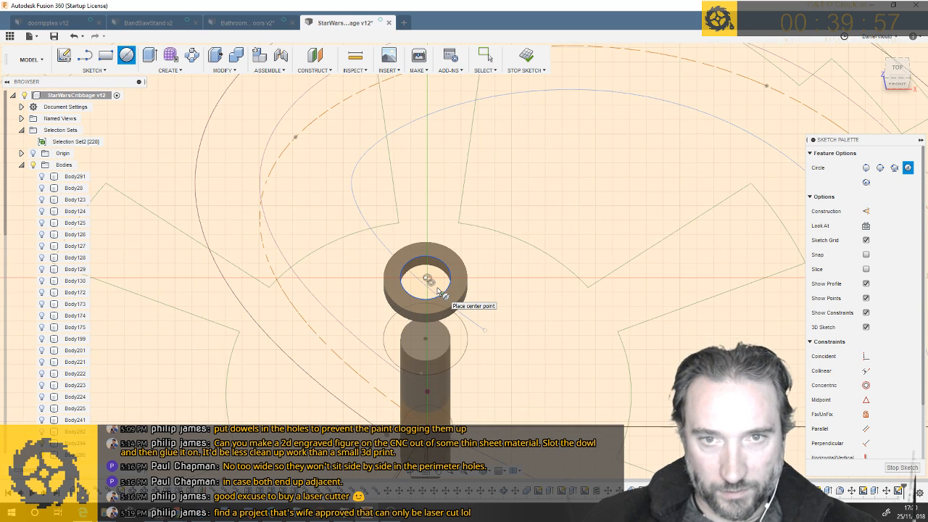
pyautogui.press('e')
pyautogui.press('q')
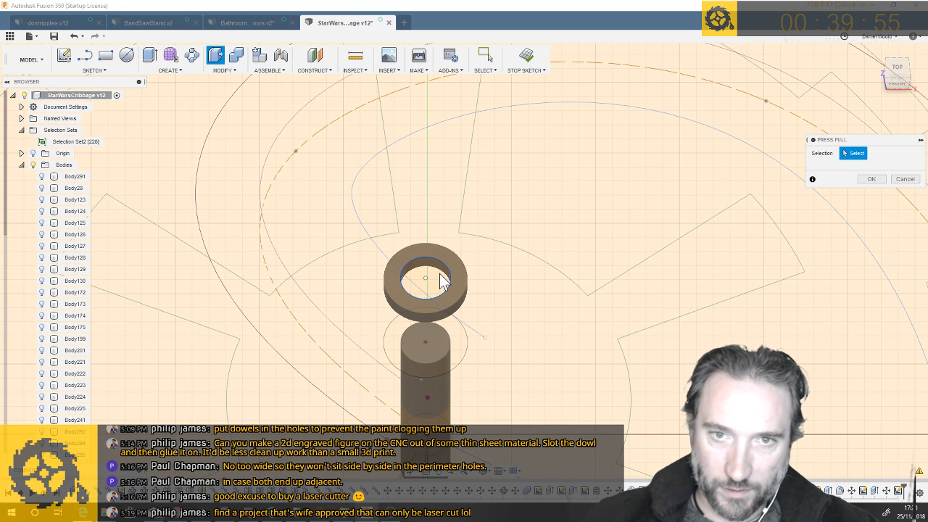
pyautogui.click(429, 280)
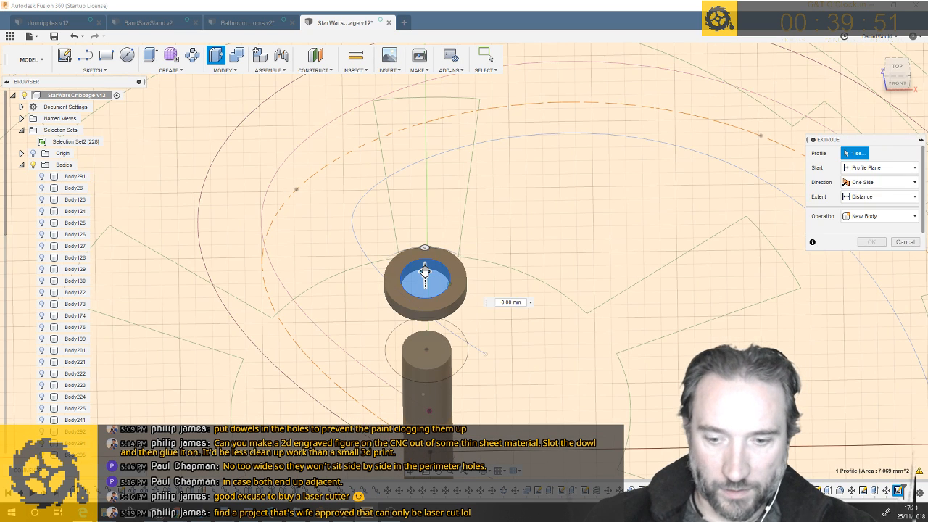
pyautogui.write('-1')
pyautogui.press('Return')
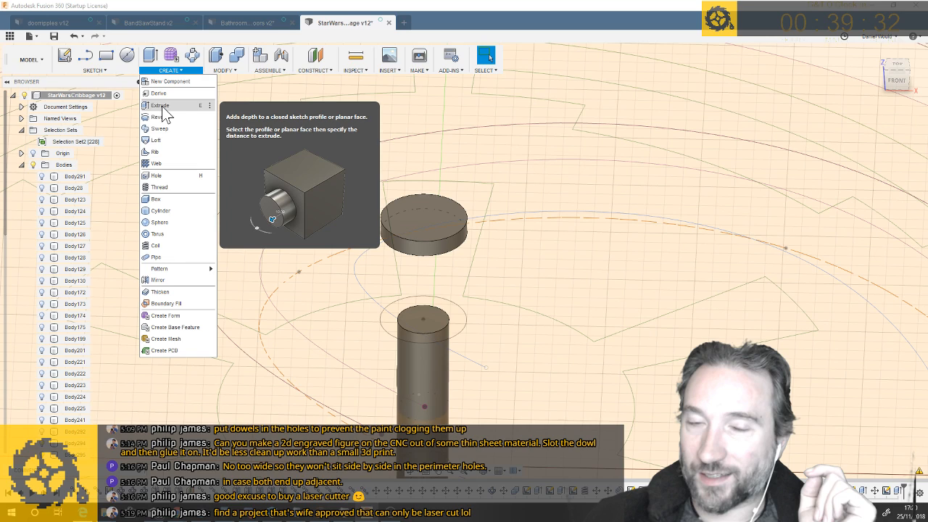
# Try to extrude the peg's top profile 6 mm up to the raised disc with the Join operation
pyautogui.click(162, 107)
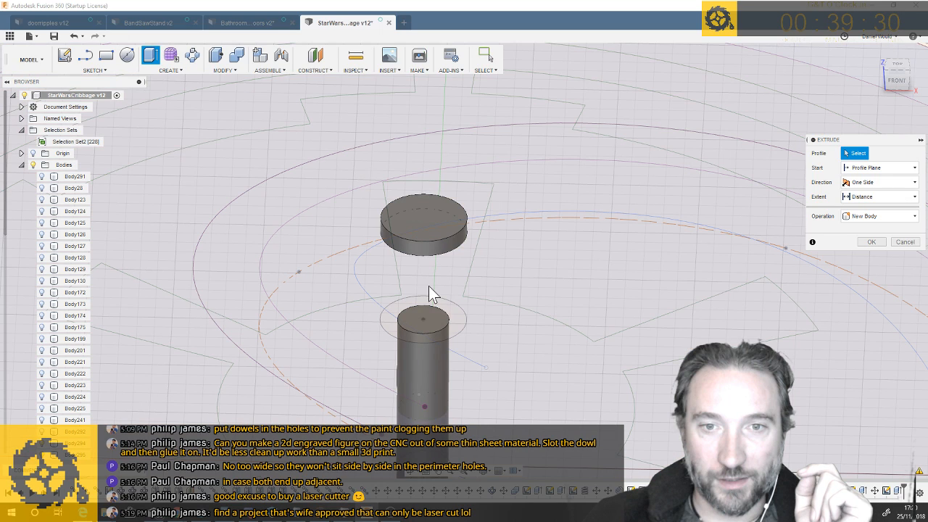
pyautogui.click(428, 319)
pyautogui.keyDown('shift'); pyautogui.moveTo(431, 322); pyautogui.dragTo(436, 265, button='middle'); pyautogui.keyUp('shift')
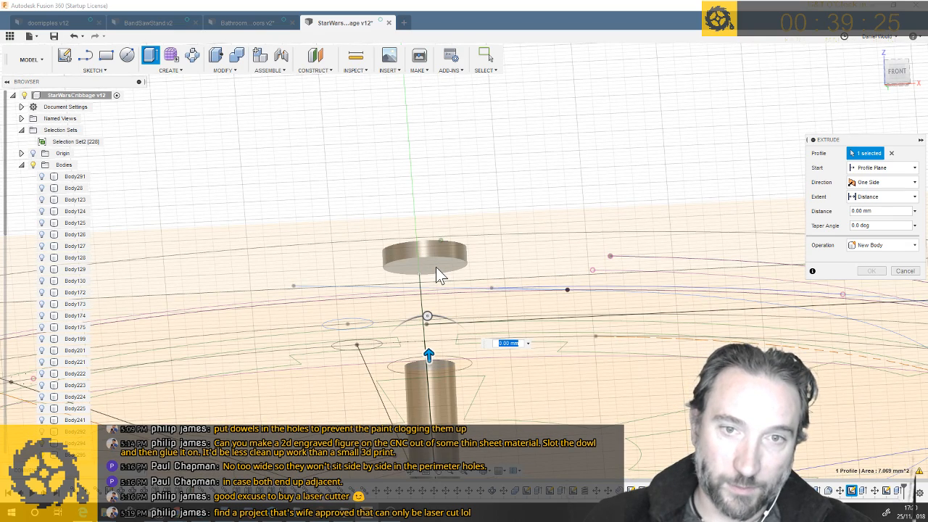
pyautogui.write('6')
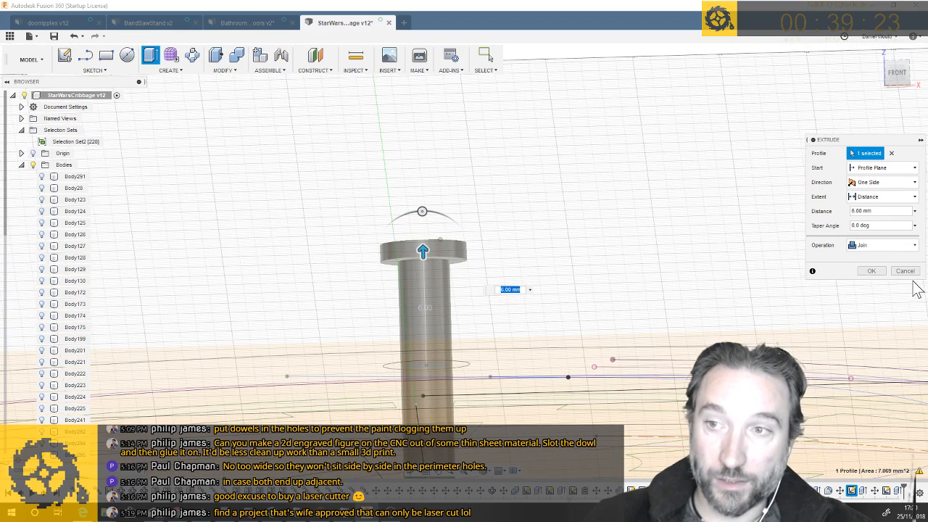
pyautogui.press('Return')
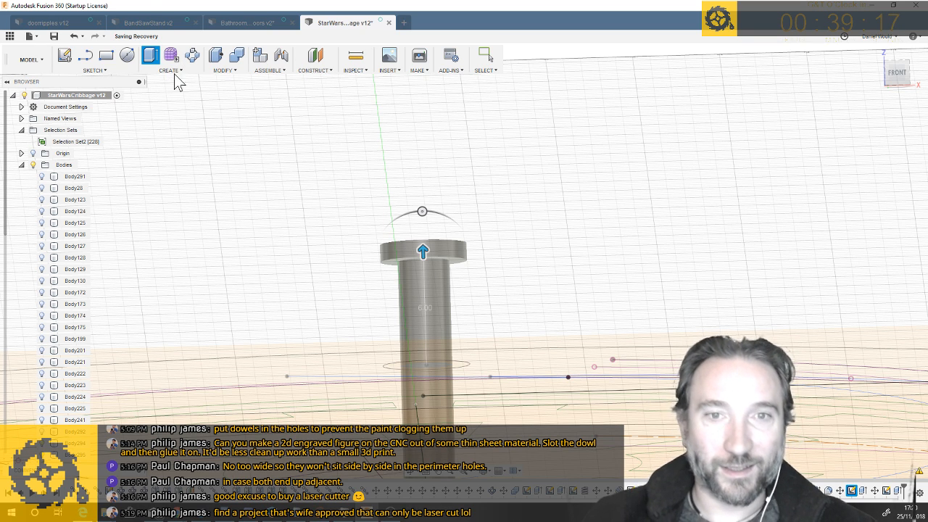
pyautogui.hotkey('alt', 'Tab')
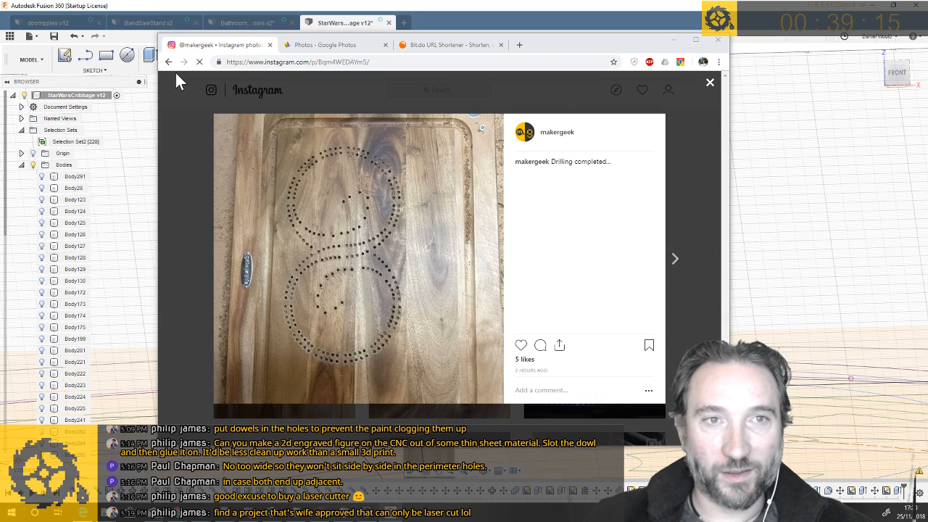
pyautogui.click(638, 18)
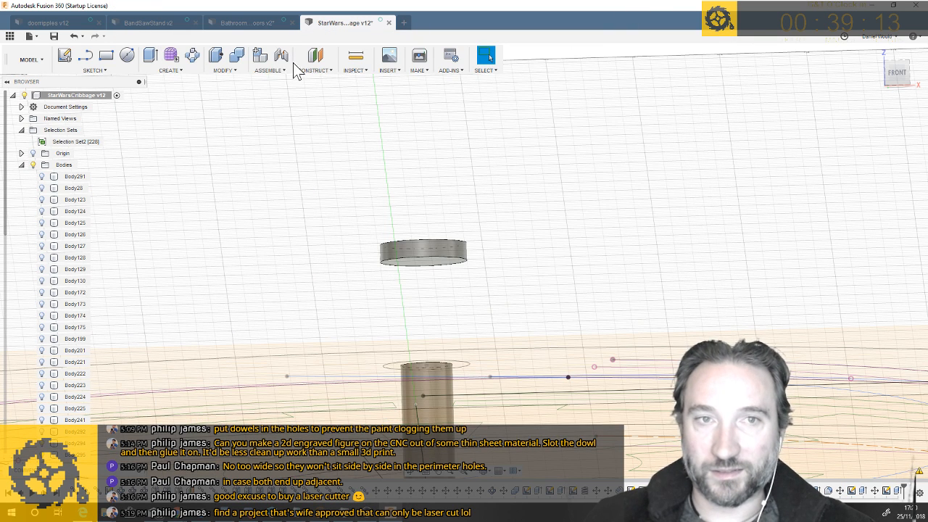
# Loft from the raised disc to the peg's top face and join them into one flared peg head
pyautogui.click(177, 72)
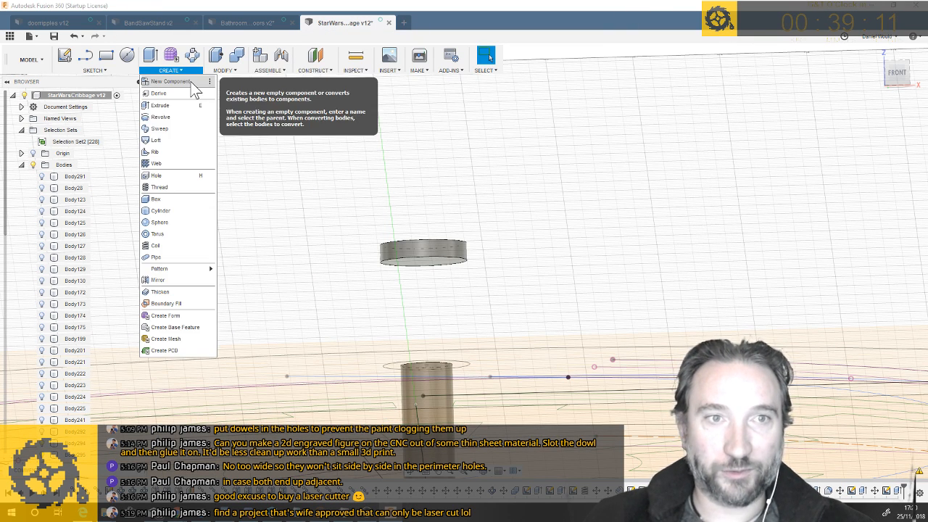
pyautogui.click(158, 140)
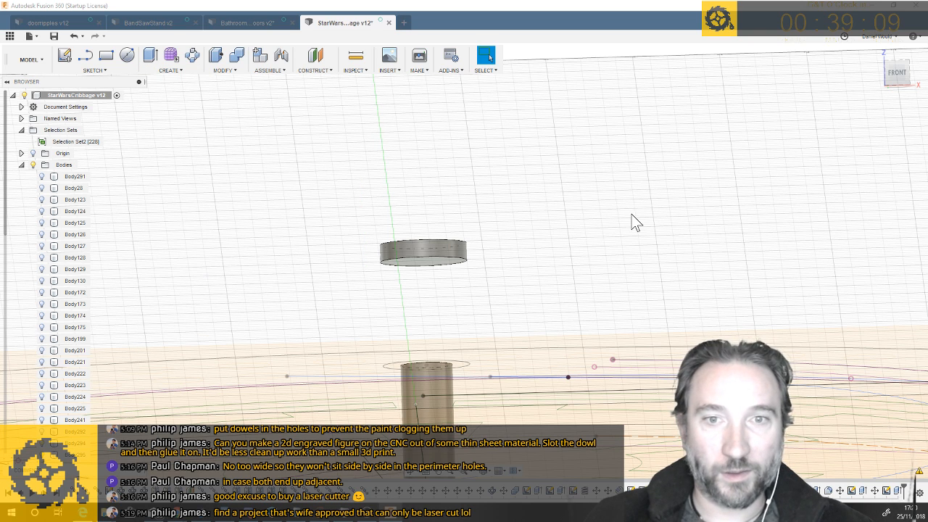
pyautogui.click(435, 261)
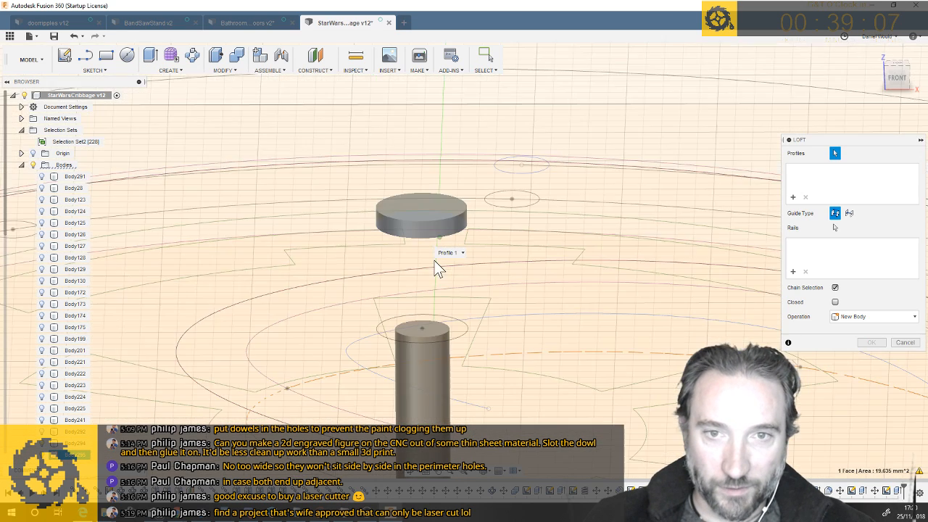
pyautogui.click(438, 285)
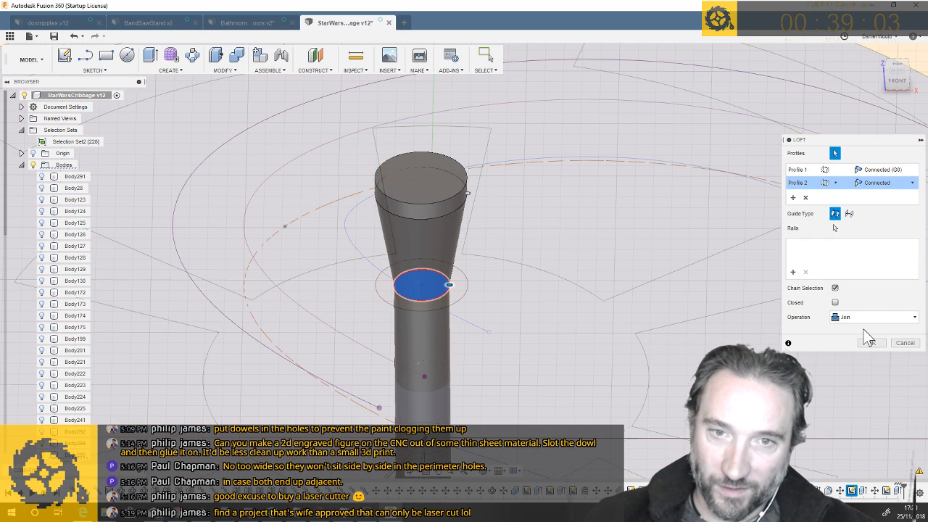
pyautogui.click(870, 342)
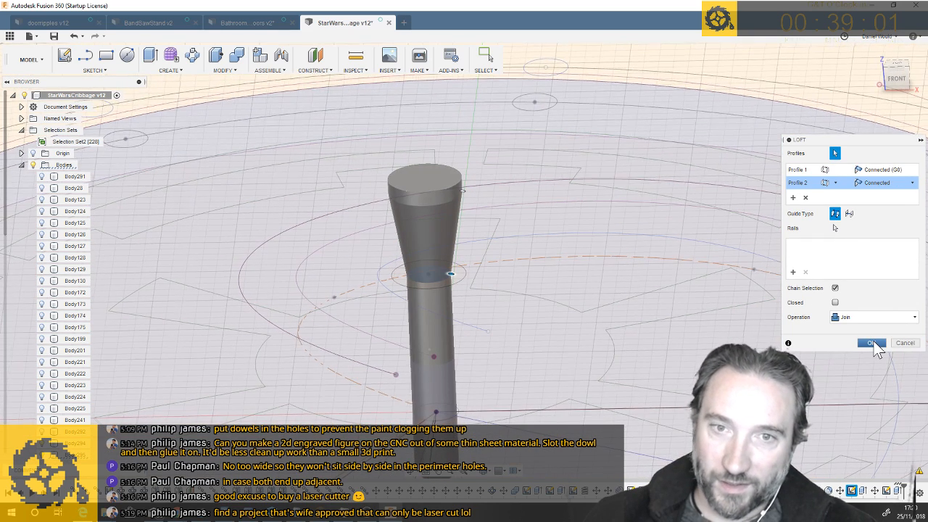
pyautogui.click(872, 343)
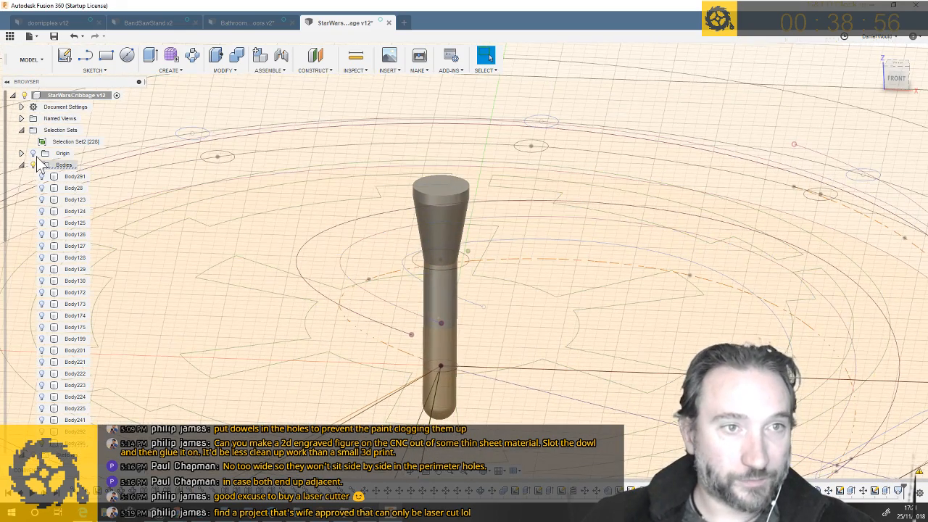
# Show the cribbage board body again and view the finished peg in place on the board
pyautogui.click(33, 165)
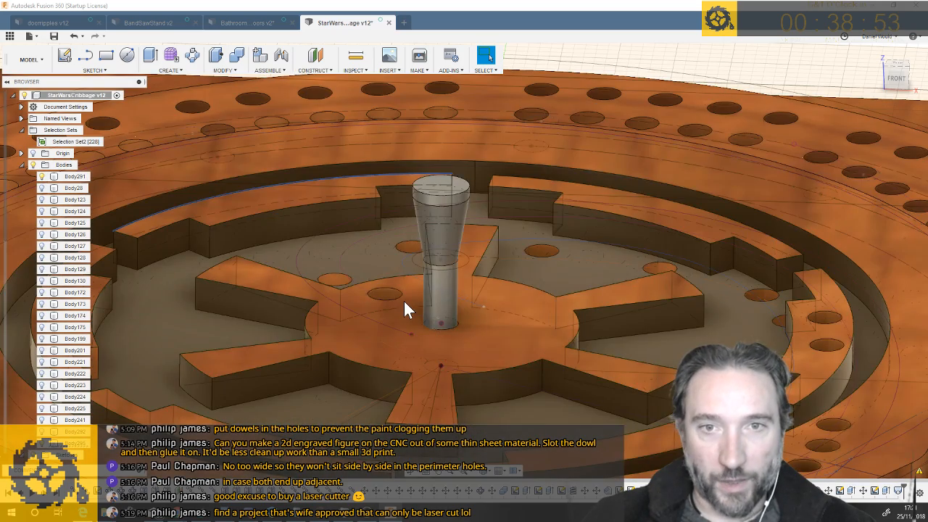
pyautogui.scroll(-4, 404, 301)
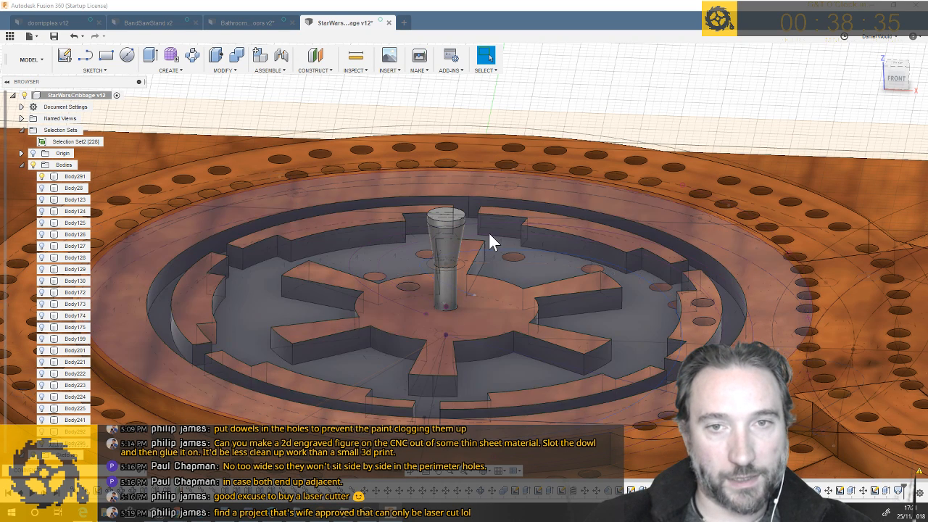
pyautogui.scroll(3, 489, 232)
pyautogui.scroll(-5, 489, 232)
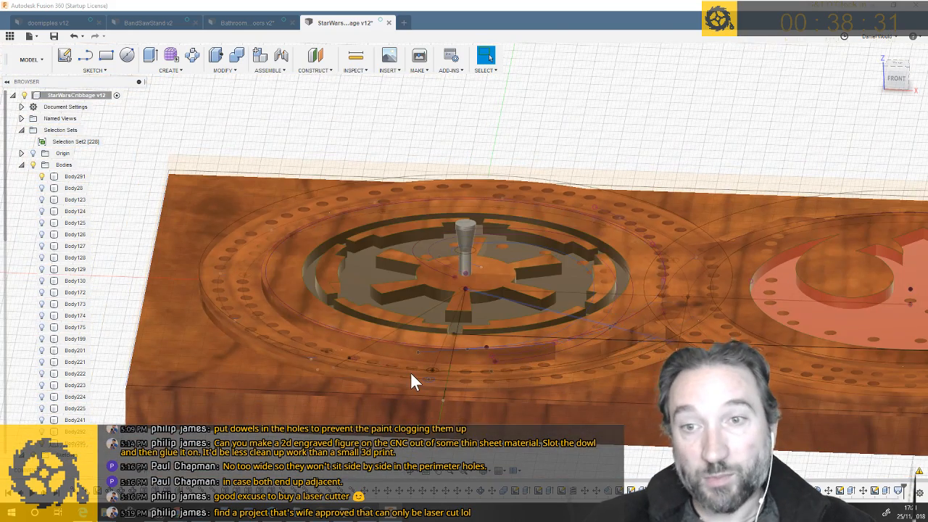
pyautogui.keyDown('shift'); pyautogui.moveTo(411, 373); pyautogui.dragTo(465, 457, button='middle'); pyautogui.keyUp('shift')
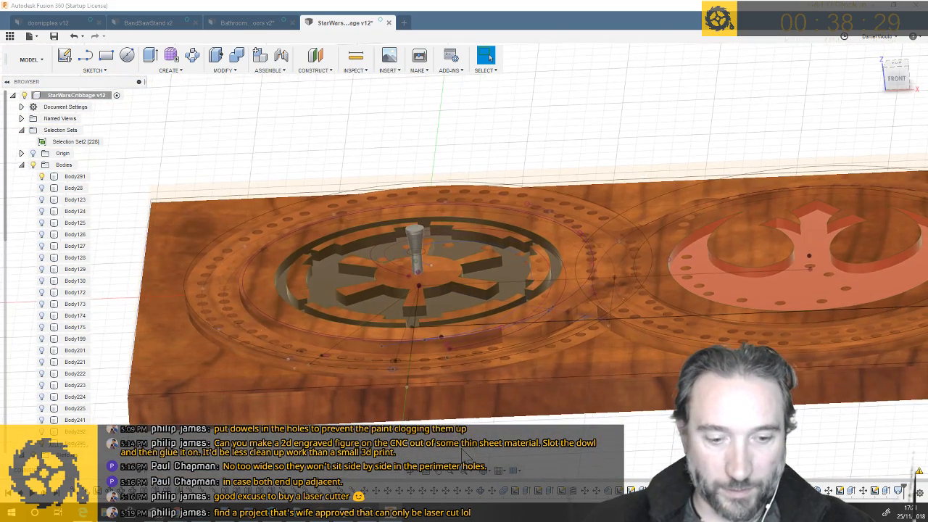
# Save the cribbage board design as a new version
pyautogui.hotkey('ctrl', 's')
pyautogui.press('Return')
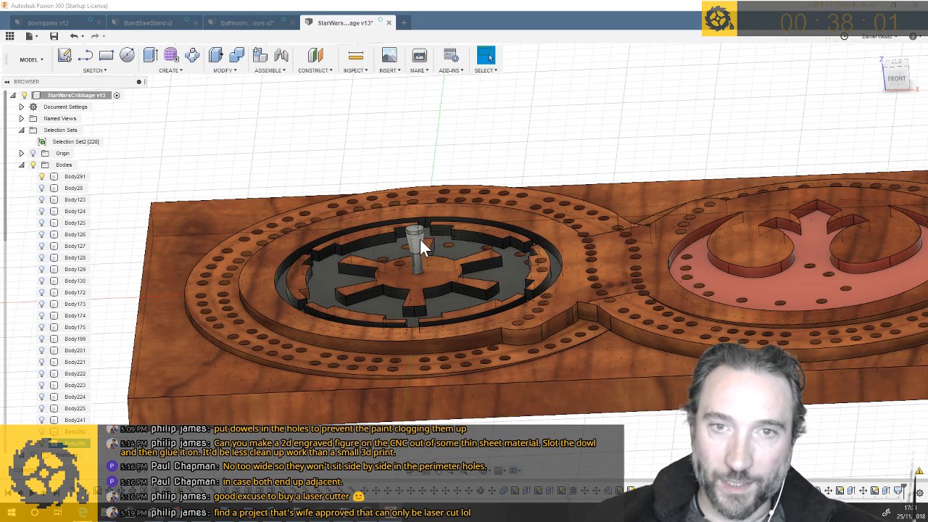
pyautogui.click(421, 245)
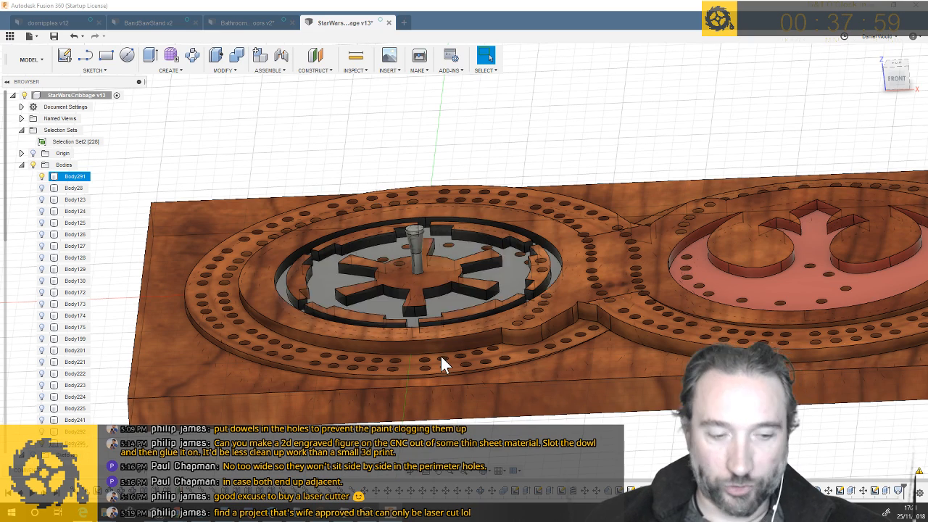
pyautogui.scroll(-2, 440, 355)
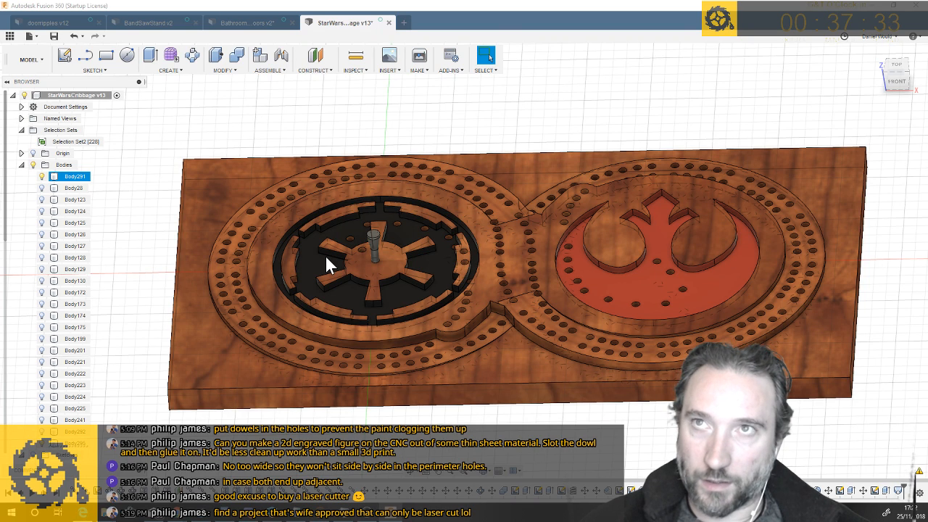
# Copy the peg body from the Imperial emblem 107 mm along X onto the red Rebel emblem
pyautogui.keyDown('shift'); pyautogui.moveTo(324, 255); pyautogui.dragTo(428, 263, button='middle'); pyautogui.keyUp('shift')
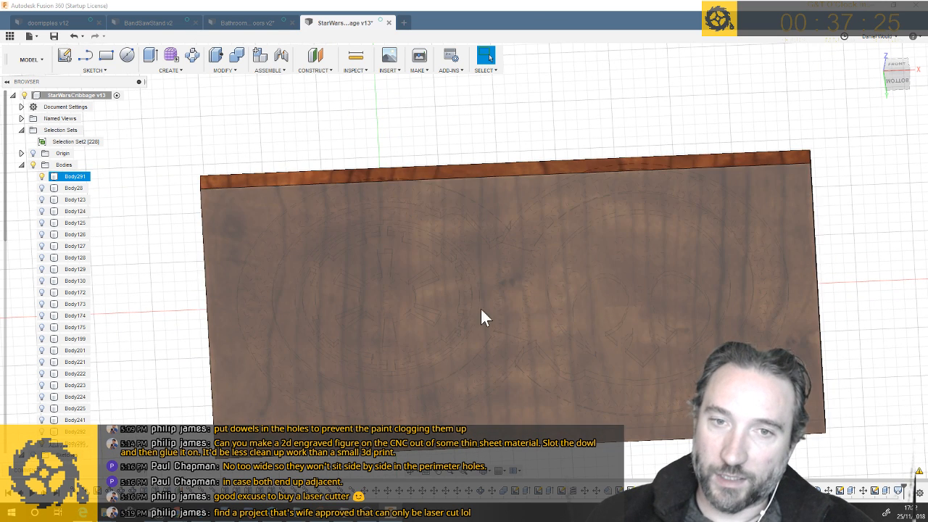
pyautogui.keyDown('shift'); pyautogui.moveTo(484, 317); pyautogui.dragTo(508, 313, button='middle'); pyautogui.keyUp('shift')
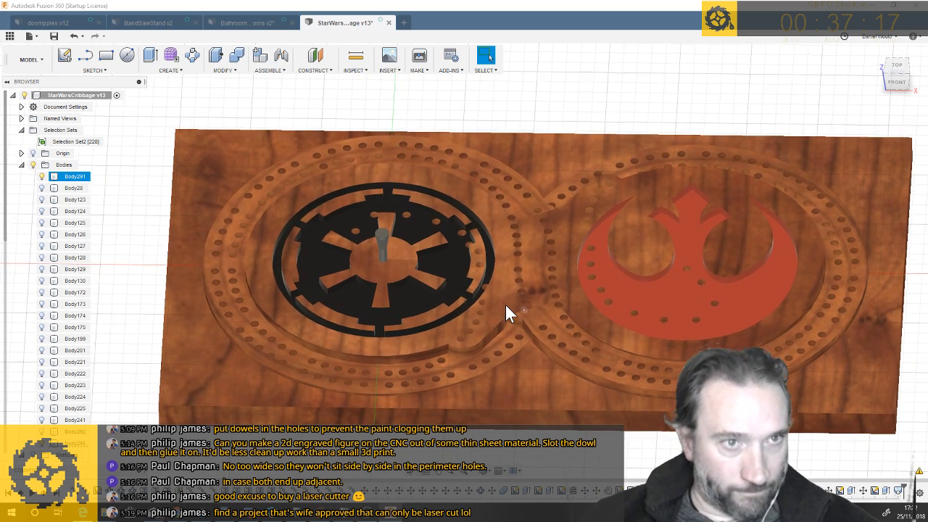
pyautogui.click(78, 443)
pyautogui.rightClick(75, 225)
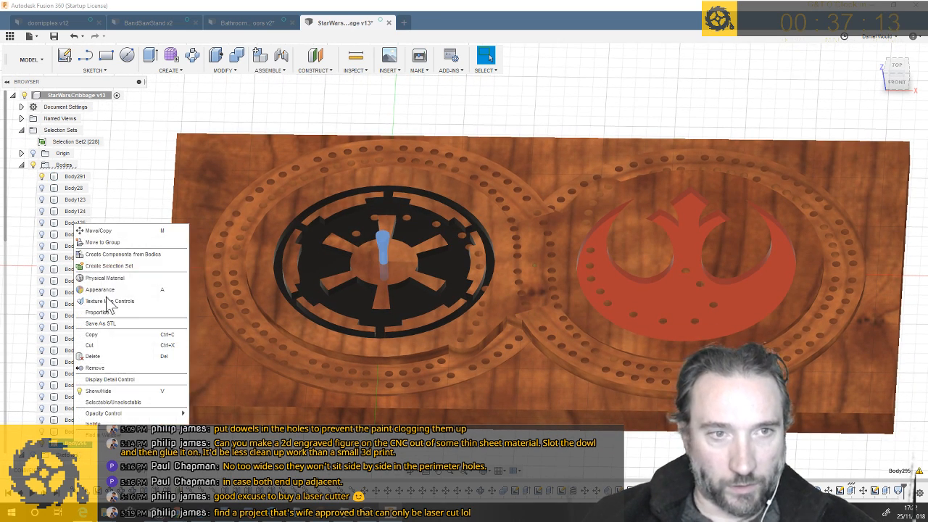
pyautogui.click(99, 231)
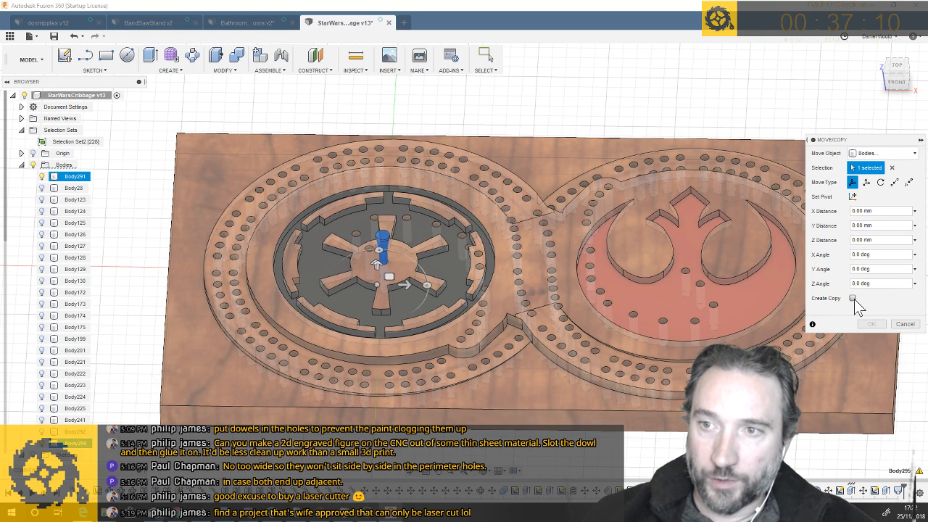
pyautogui.click(853, 298)
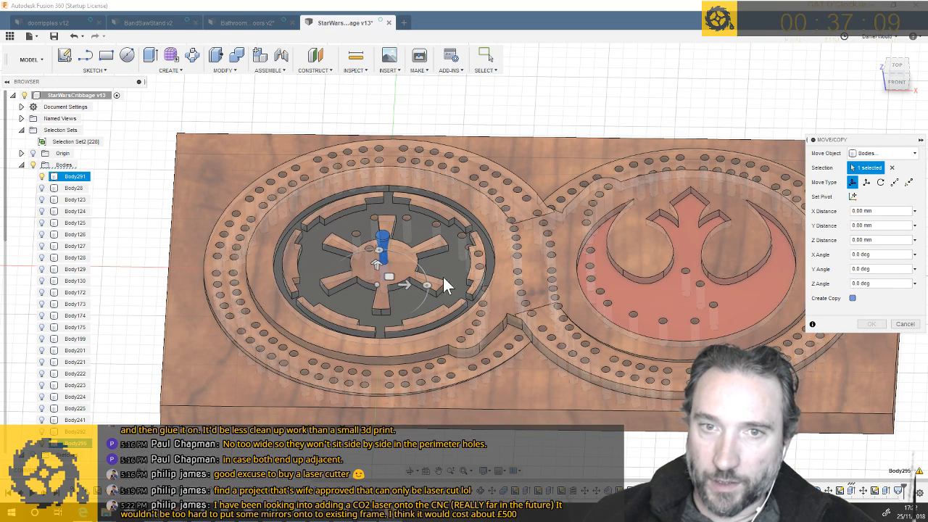
pyautogui.moveTo(402, 284); pyautogui.dragTo(701, 288)
pyautogui.scroll(5, 701, 288)
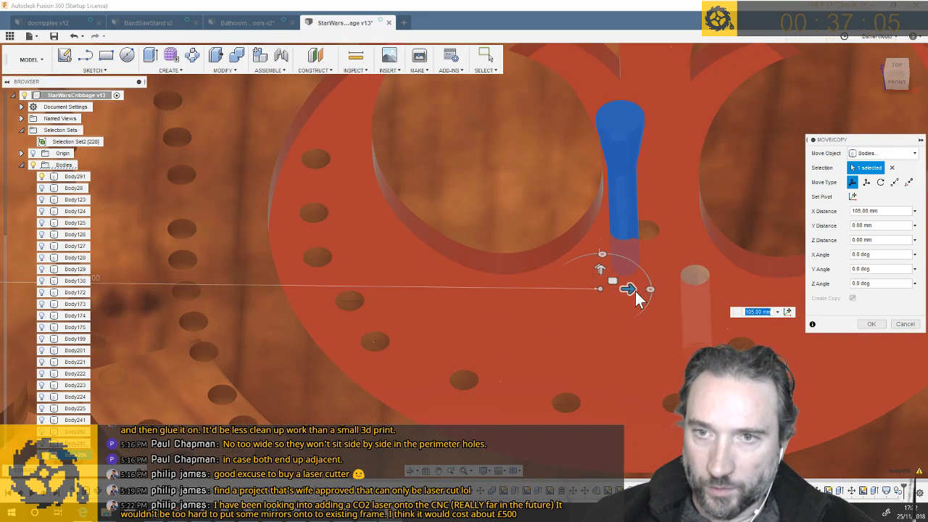
pyautogui.moveTo(637, 290); pyautogui.dragTo(644, 290)
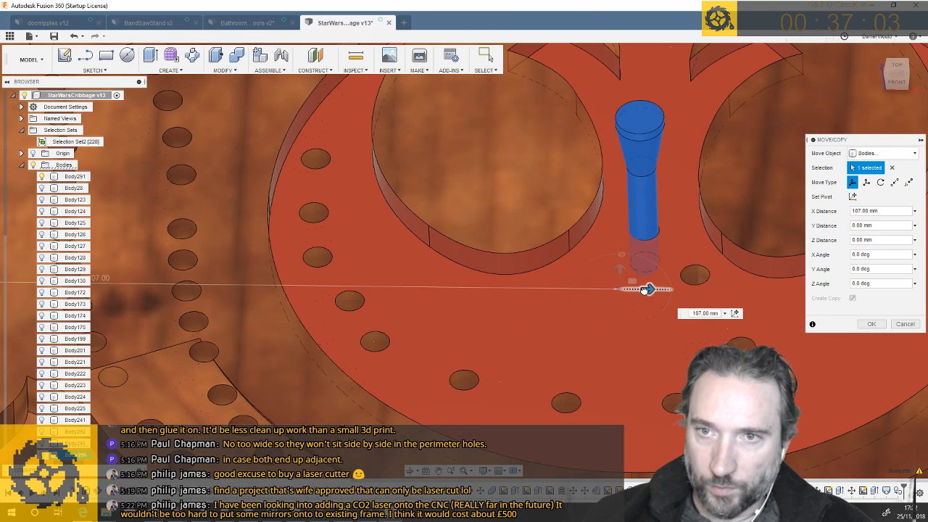
pyautogui.scroll(4, 648, 289)
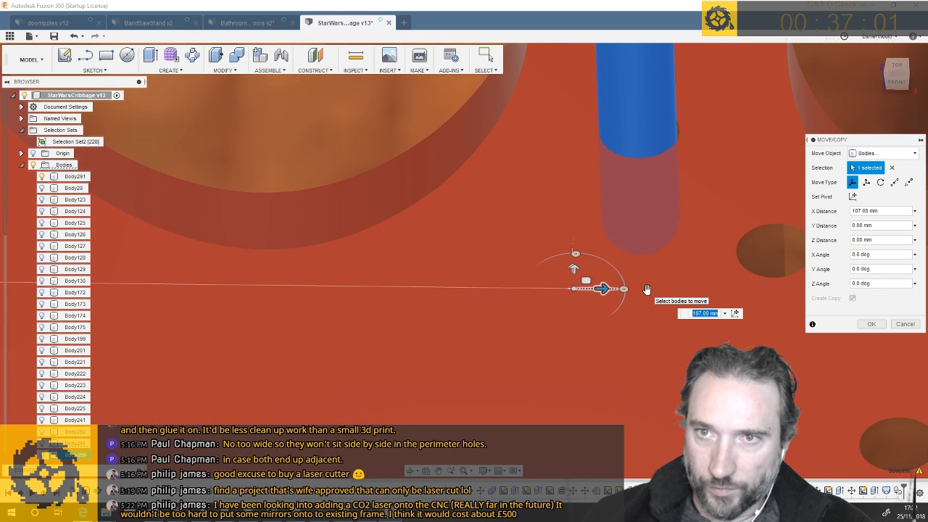
pyautogui.moveTo(614, 306); pyautogui.dragTo(615, 312, button='middle')
pyautogui.moveTo(600, 318)
pyautogui.mouseDown()
pyautogui.moveTo(612, 319)
pyautogui.moveTo(601, 319)
pyautogui.mouseUp()
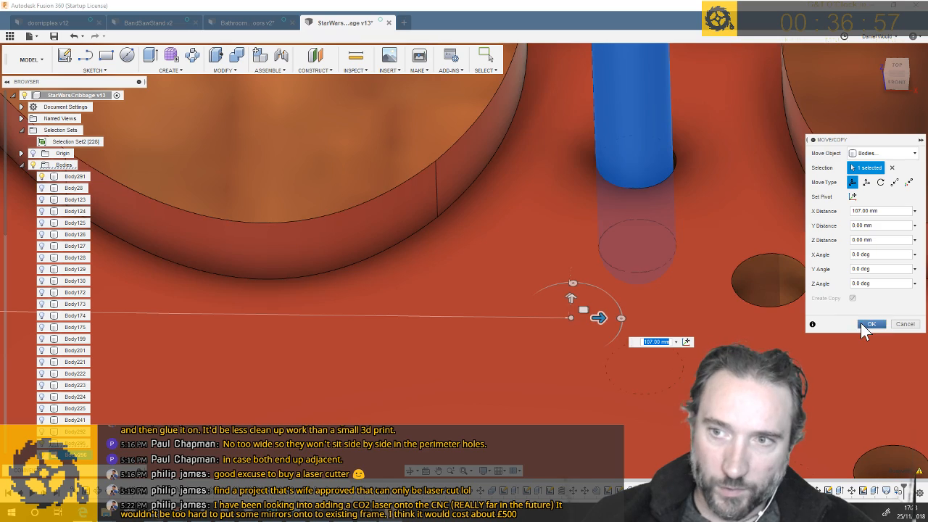
pyautogui.click(866, 323)
# Review both pegs standing on the board and save the design as a new version
pyautogui.scroll(-10, 429, 226)
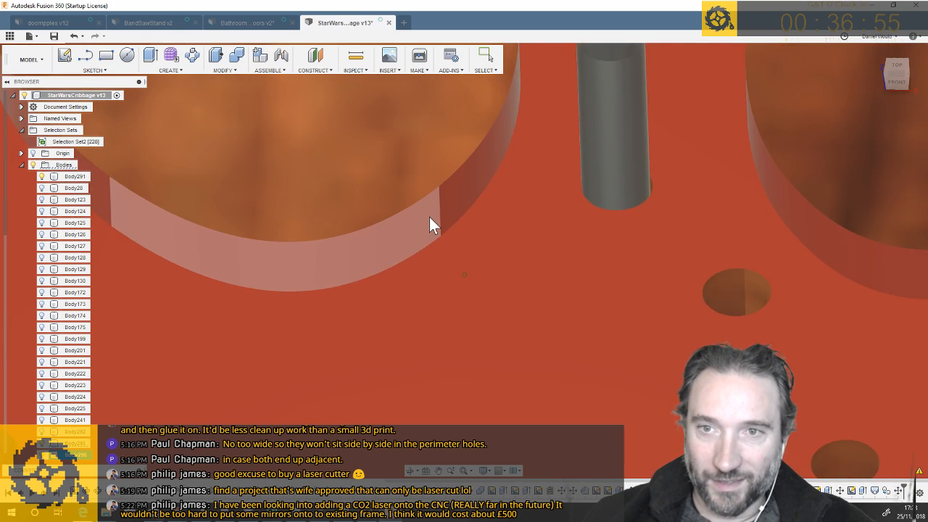
pyautogui.scroll(-8, 430, 217)
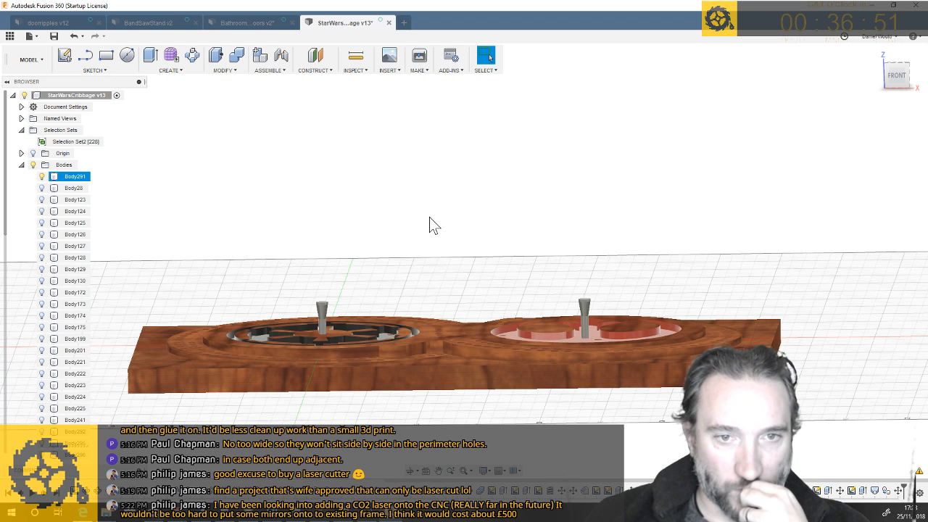
pyautogui.click(431, 204)
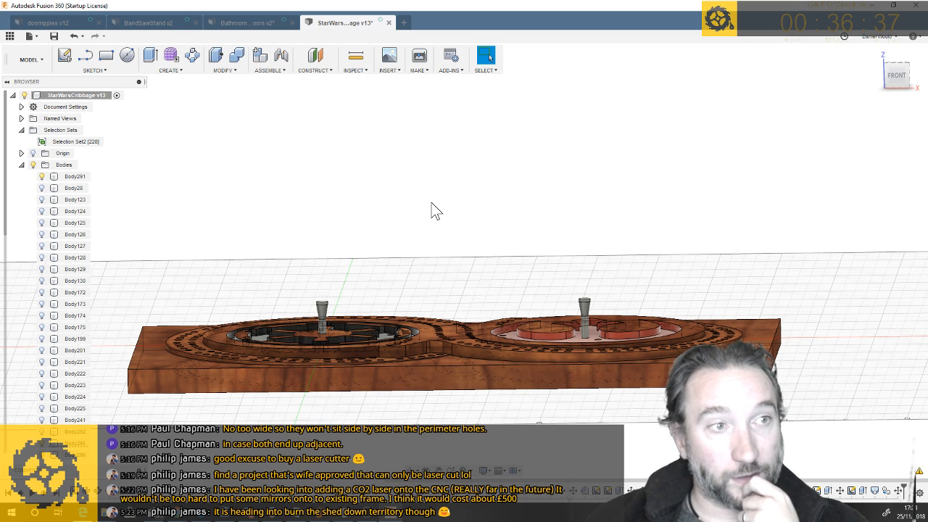
pyautogui.keyDown('shift'); pyautogui.moveTo(431, 203); pyautogui.dragTo(444, 223, button='middle'); pyautogui.keyUp('shift')
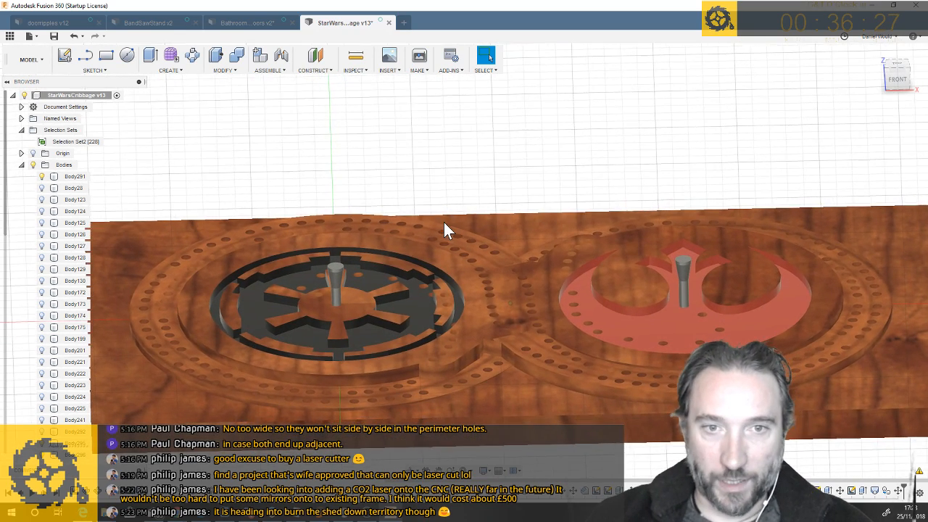
pyautogui.click(665, 239)
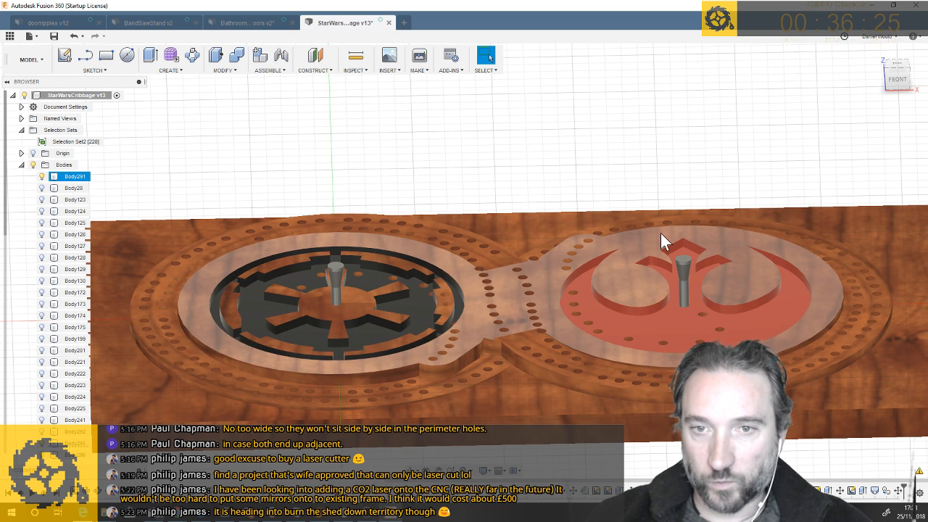
pyautogui.click(625, 174)
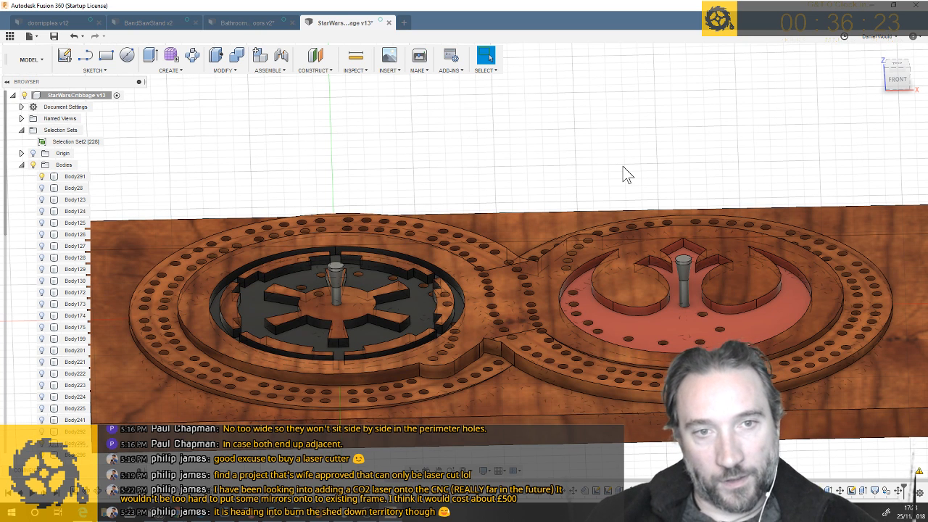
pyautogui.hotkey('ctrl', 's')
pyautogui.press('Return')
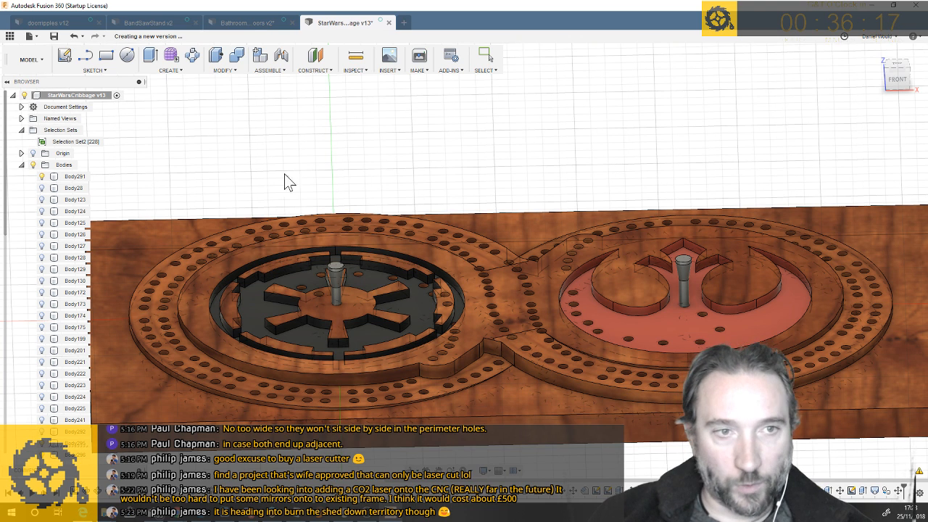
# Move the Imperial-side peg up 25 mm in Z and rotate it -90 degrees about X
pyautogui.click(335, 294)
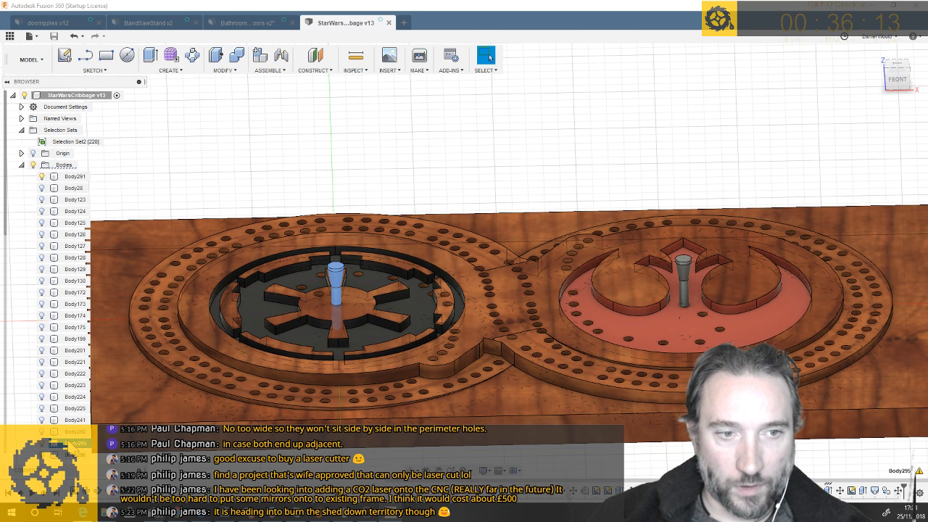
pyautogui.rightClick(69, 441)
pyautogui.click(93, 228)
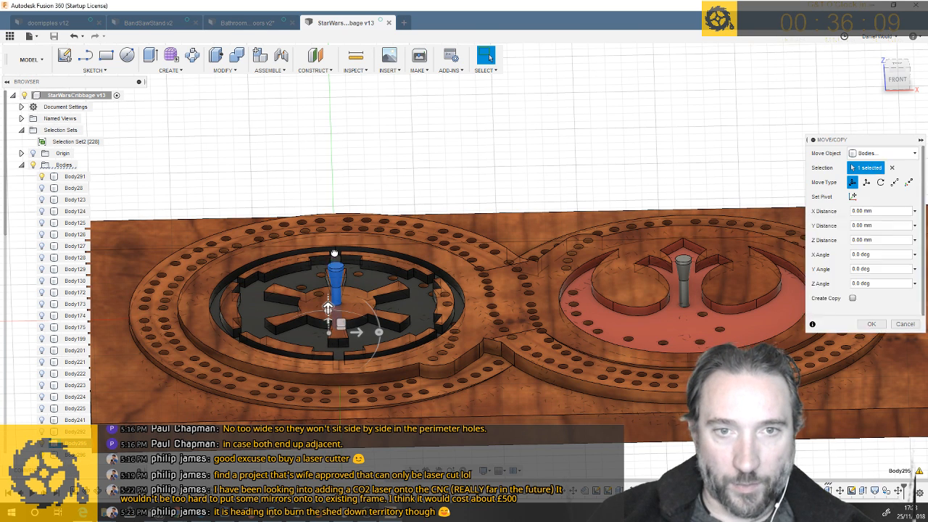
pyautogui.moveTo(328, 308); pyautogui.dragTo(326, 234)
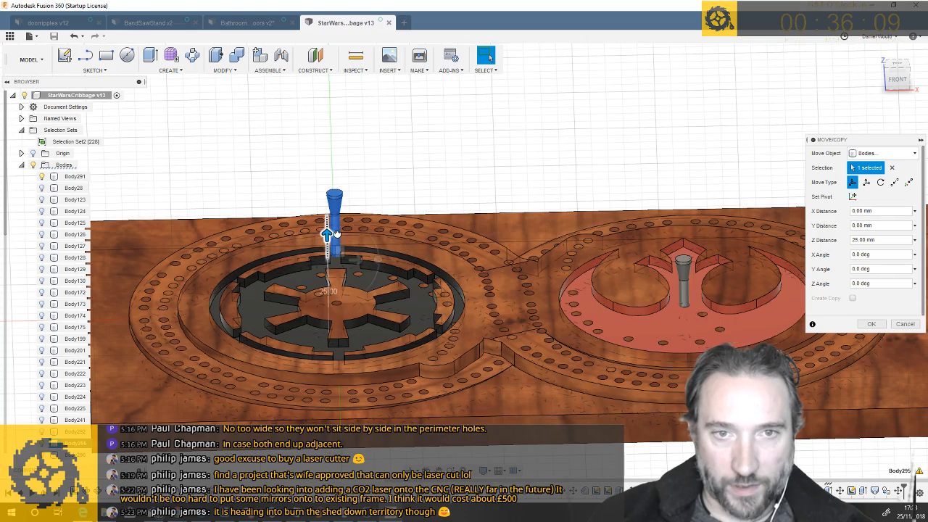
pyautogui.doubleClick(422, 281)
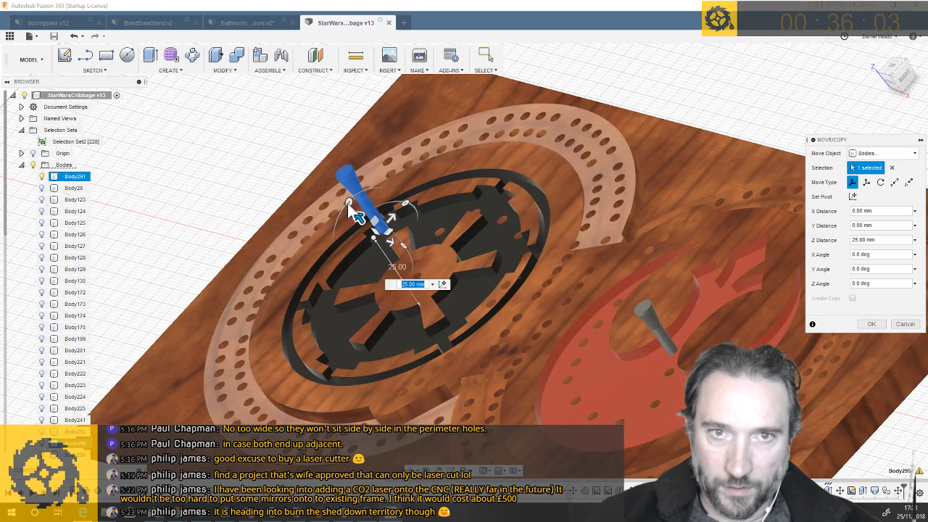
pyautogui.moveTo(349, 200); pyautogui.dragTo(402, 208)
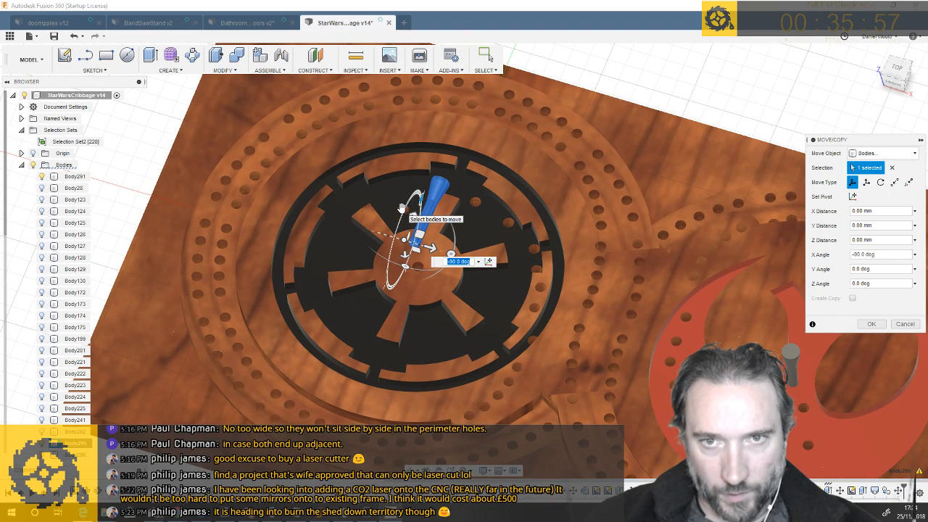
pyautogui.press('Return')
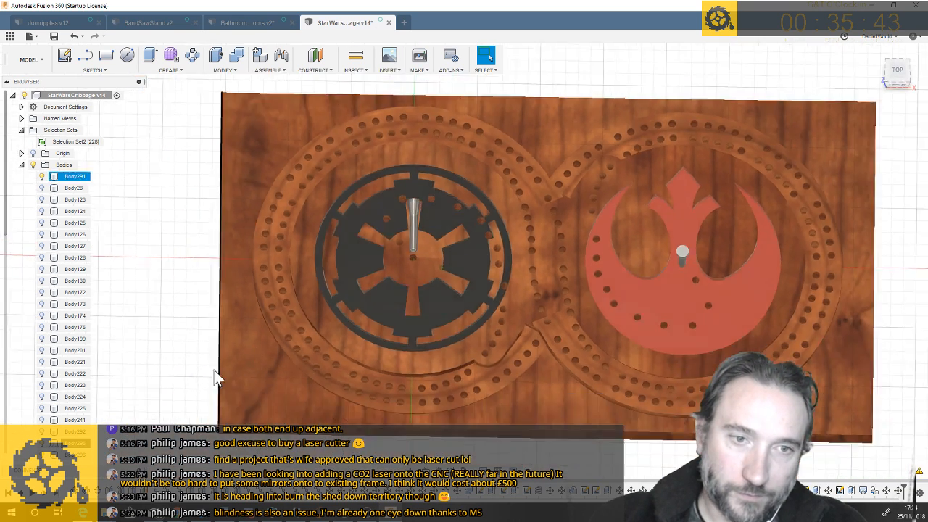
# Measure the board's thickness between two vertices at its front corner and save the design as a new version
pyautogui.keyDown('shift'); pyautogui.moveTo(215, 377); pyautogui.dragTo(263, 367, button='middle'); pyautogui.keyUp('shift')
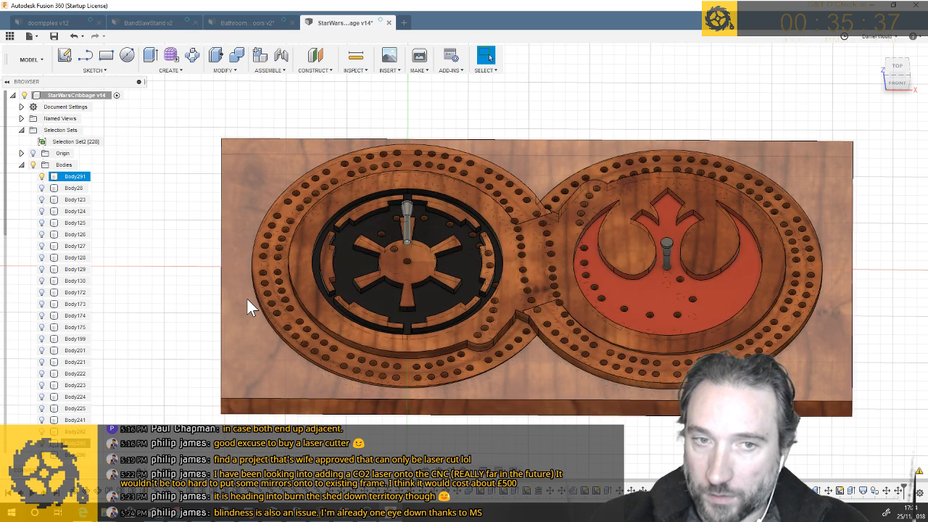
pyautogui.keyDown('shift'); pyautogui.moveTo(247, 298); pyautogui.dragTo(228, 219, button='middle'); pyautogui.keyUp('shift')
pyautogui.click(354, 58)
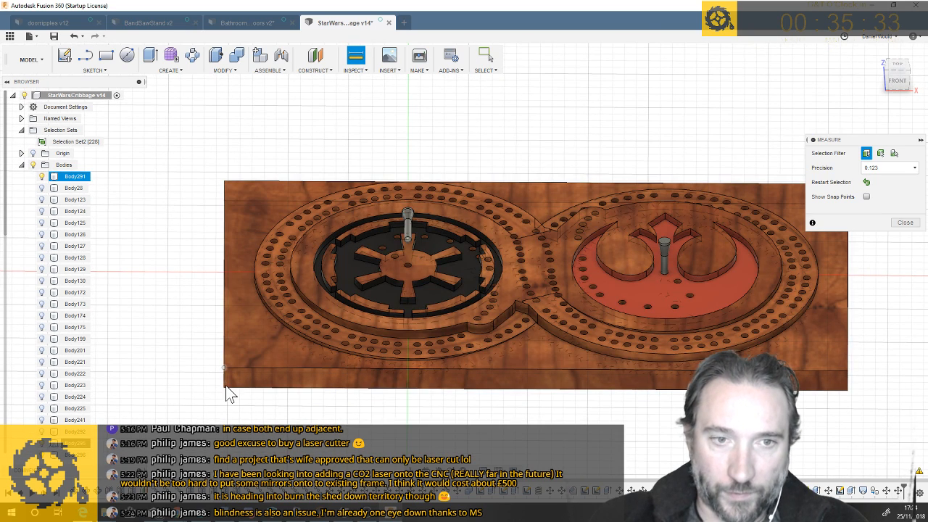
pyautogui.click(226, 392)
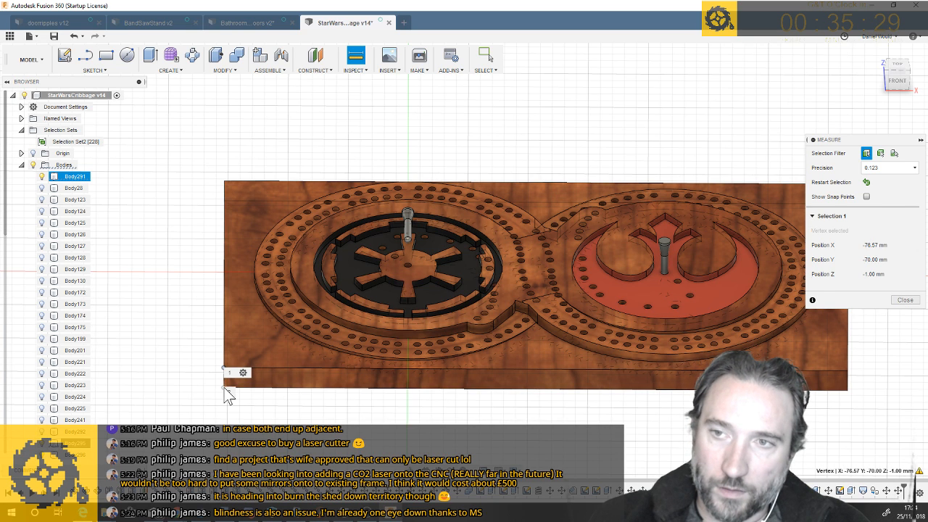
pyautogui.click(225, 392)
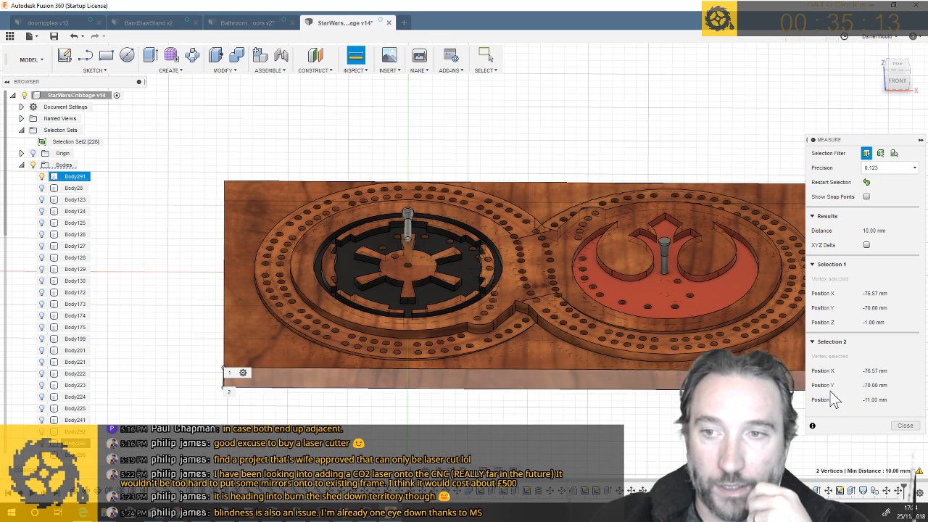
pyautogui.click(905, 425)
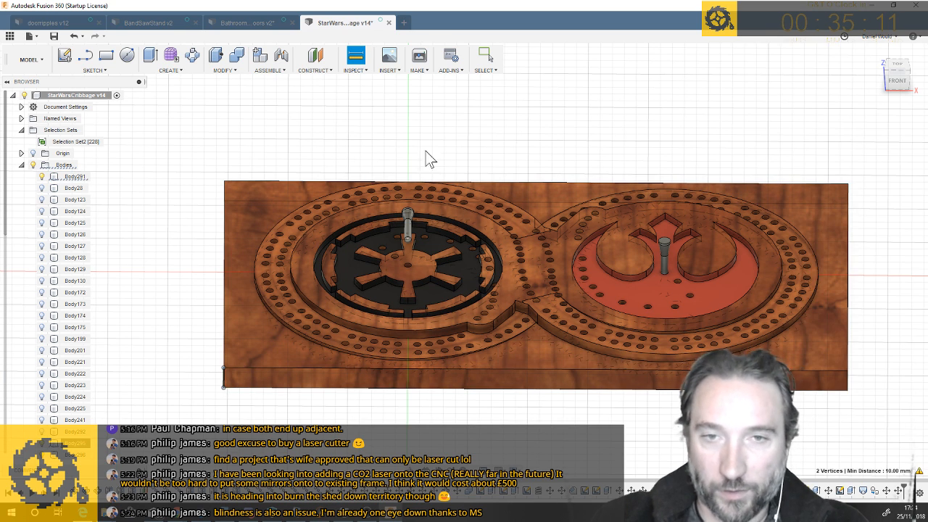
pyautogui.hotkey('ctrl', 's')
pyautogui.press('Return')
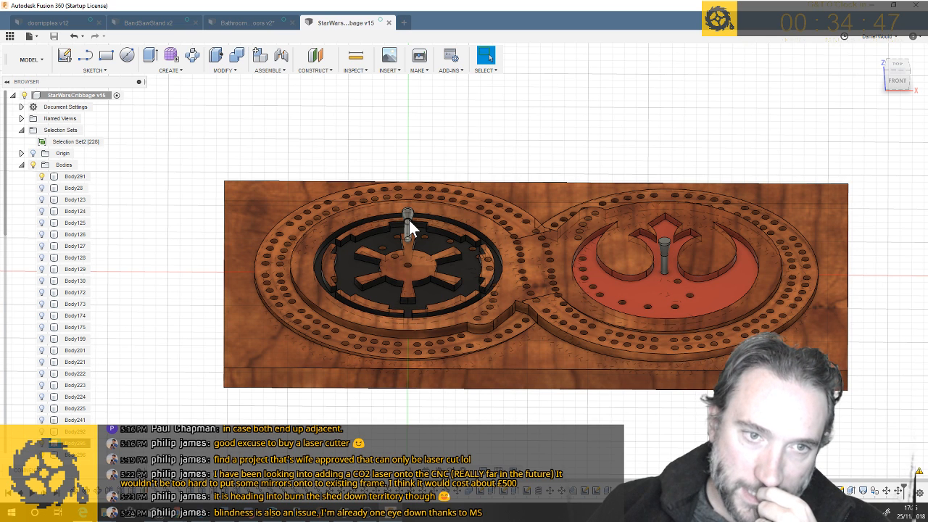
# Switch to the BandSawStand design and view the stand's frame and wheels from the back
pyautogui.click(242, 24)
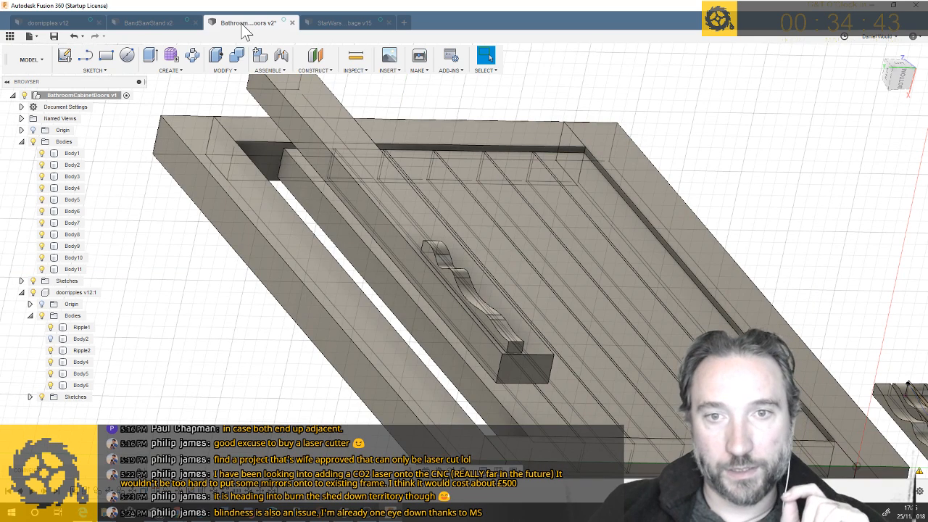
pyautogui.click(142, 20)
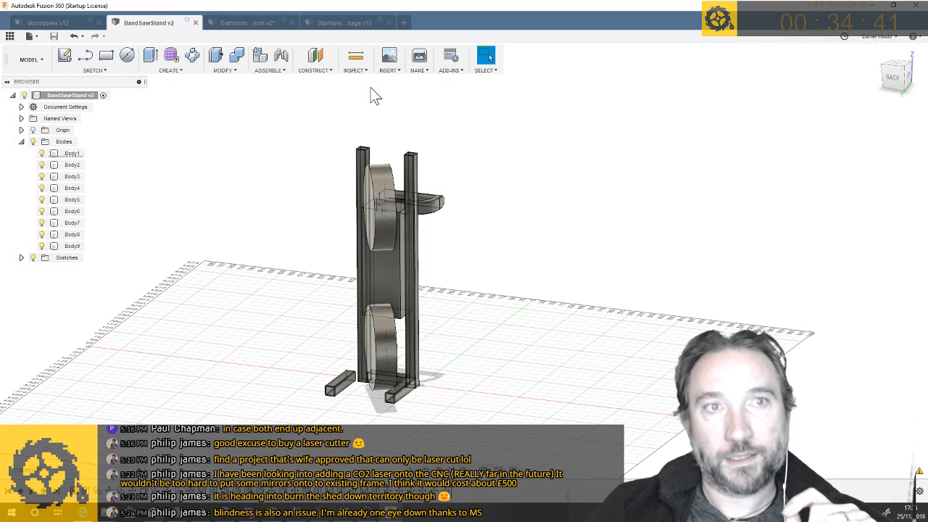
pyautogui.keyDown('shift'); pyautogui.moveTo(507, 358); pyautogui.dragTo(508, 357, button='middle'); pyautogui.keyUp('shift')
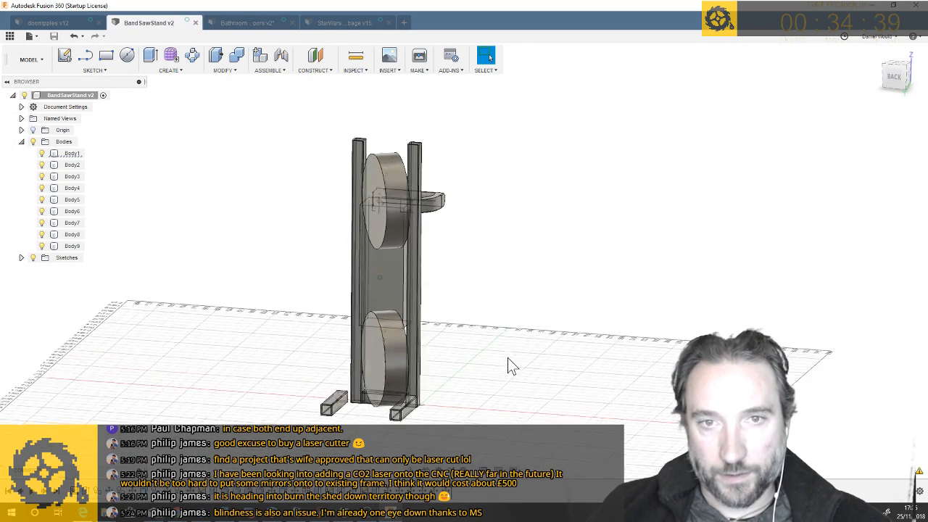
pyautogui.scroll(4, 508, 358)
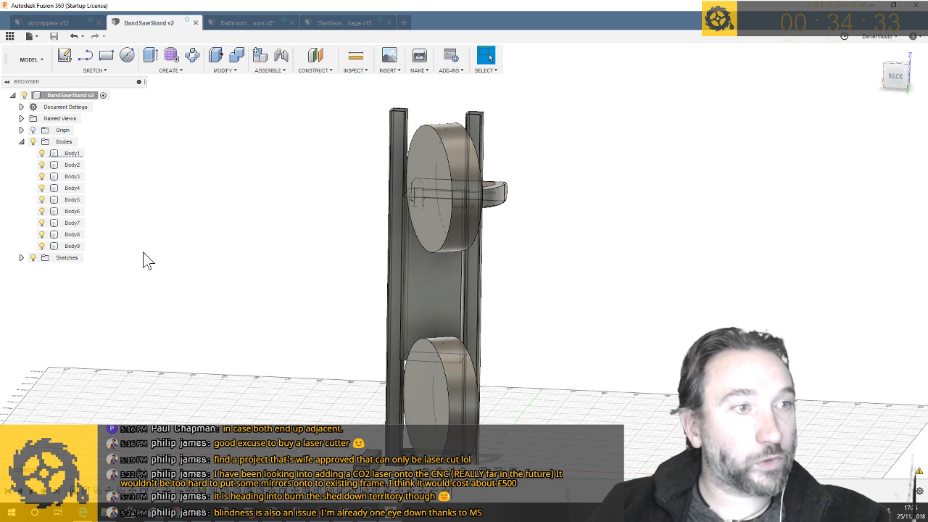
# Attach the image IMG_20181125_155756.jpg from the Downloads folder as a canvas on the YZ plane
pyautogui.click(387, 71)
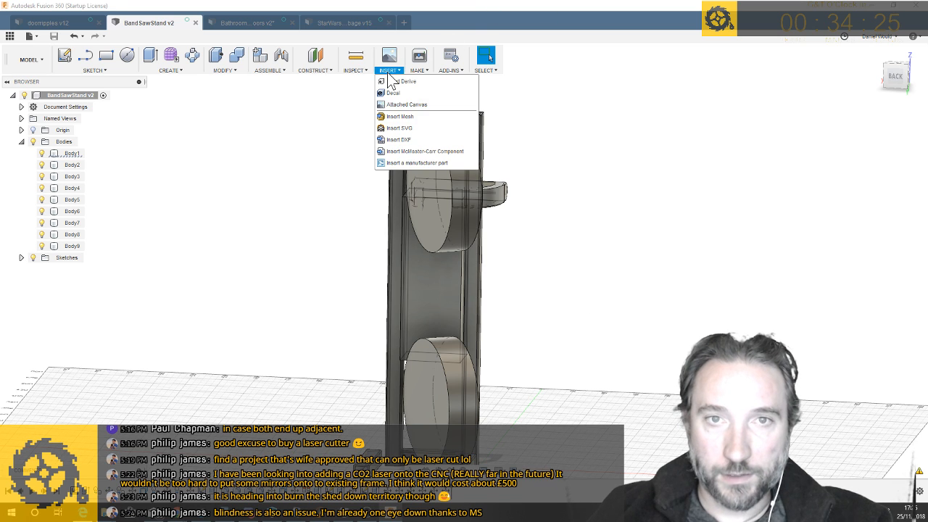
pyautogui.click(404, 105)
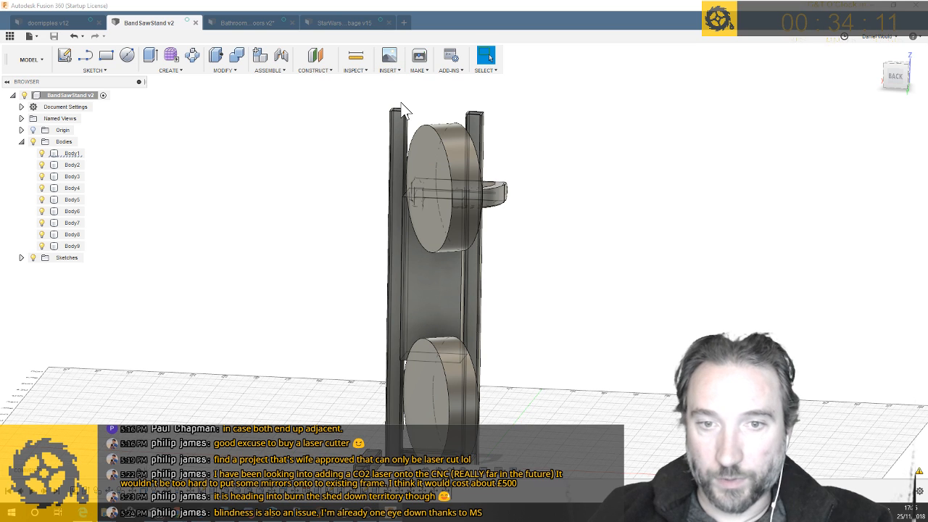
pyautogui.keyDown('shift'); pyautogui.moveTo(420, 147); pyautogui.dragTo(464, 365, button='middle'); pyautogui.keyUp('shift')
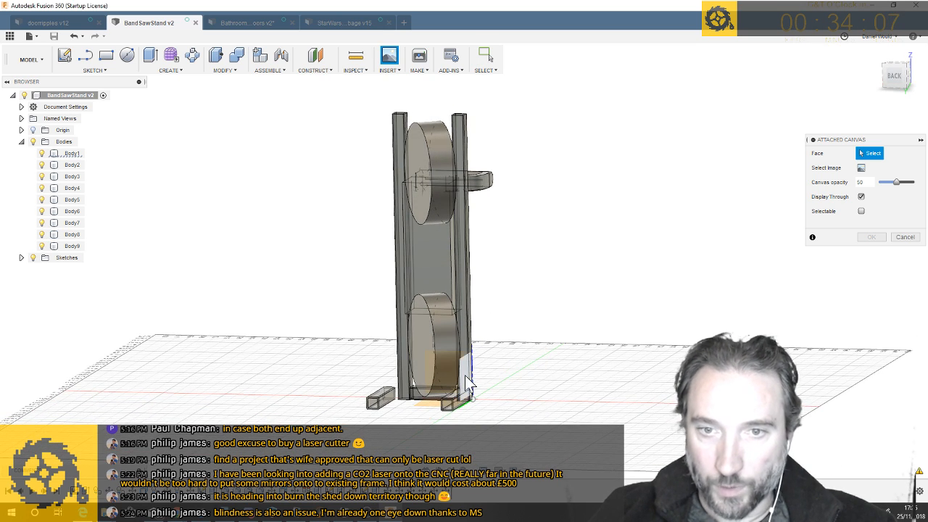
pyautogui.click(468, 382)
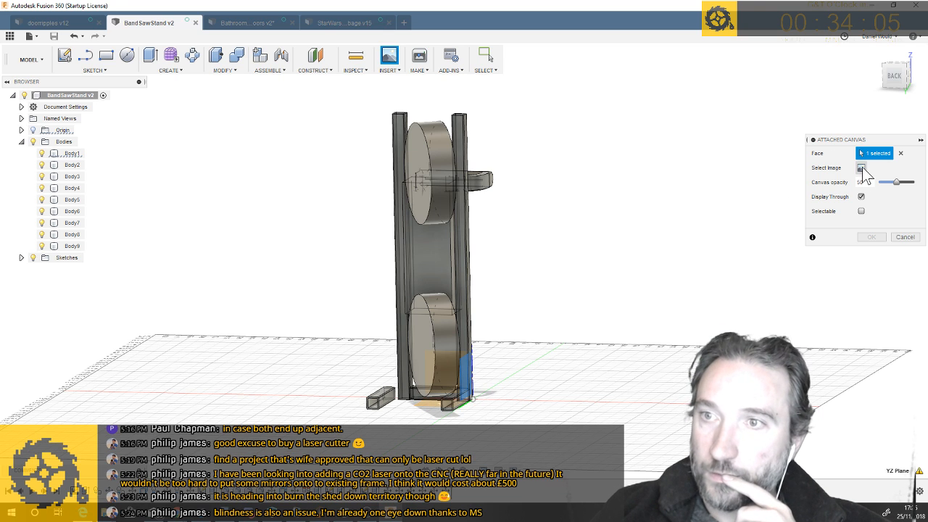
pyautogui.click(861, 167)
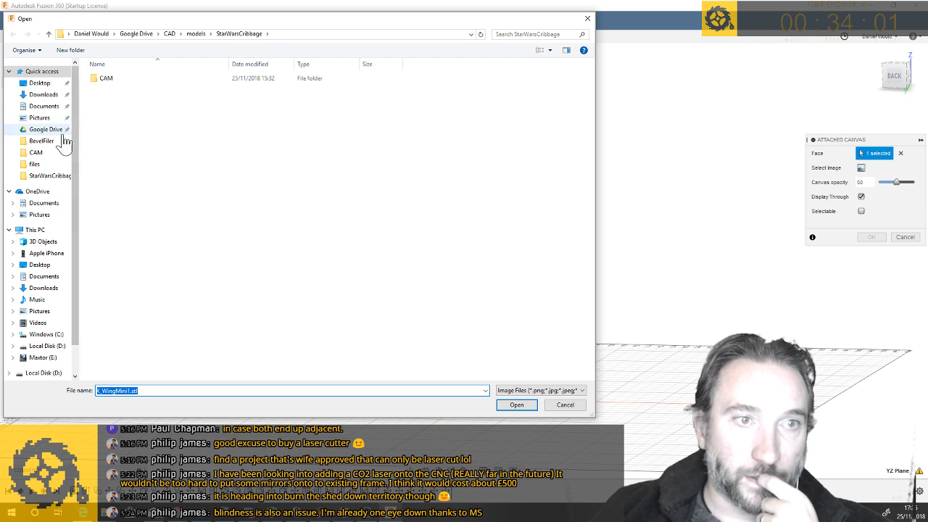
pyautogui.click(42, 108)
pyautogui.click(42, 95)
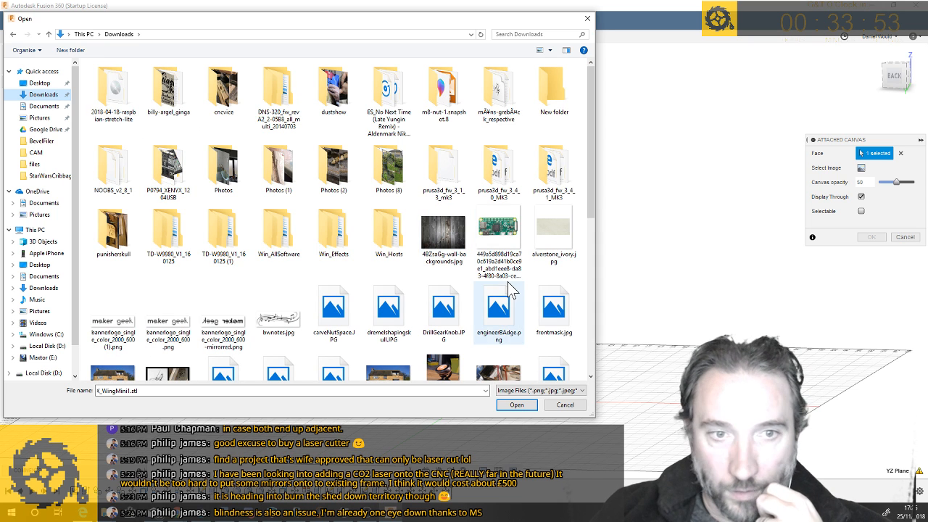
pyautogui.scroll(-5, 415, 308)
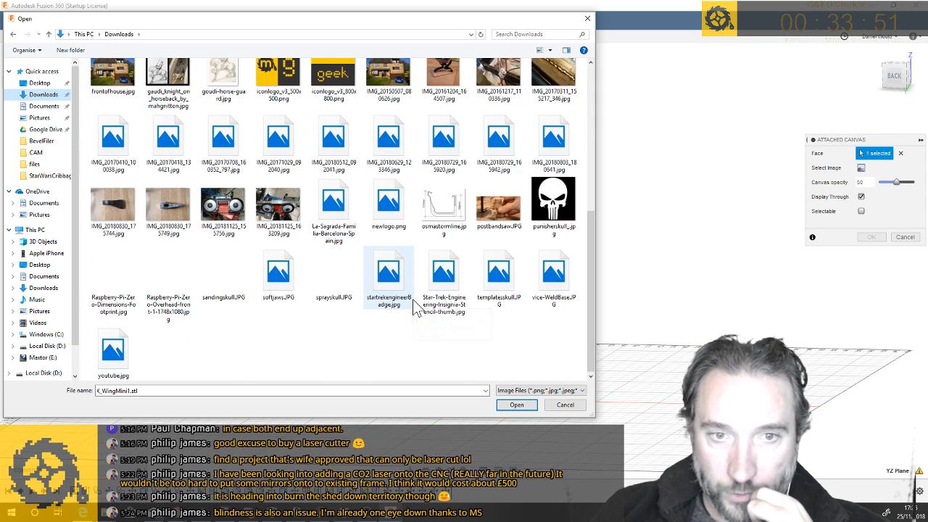
pyautogui.click(231, 209)
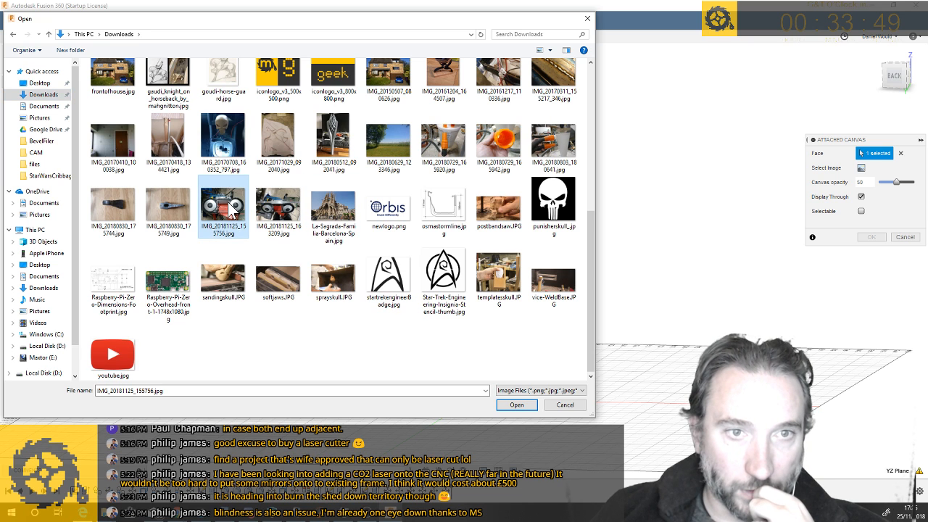
pyautogui.click(527, 406)
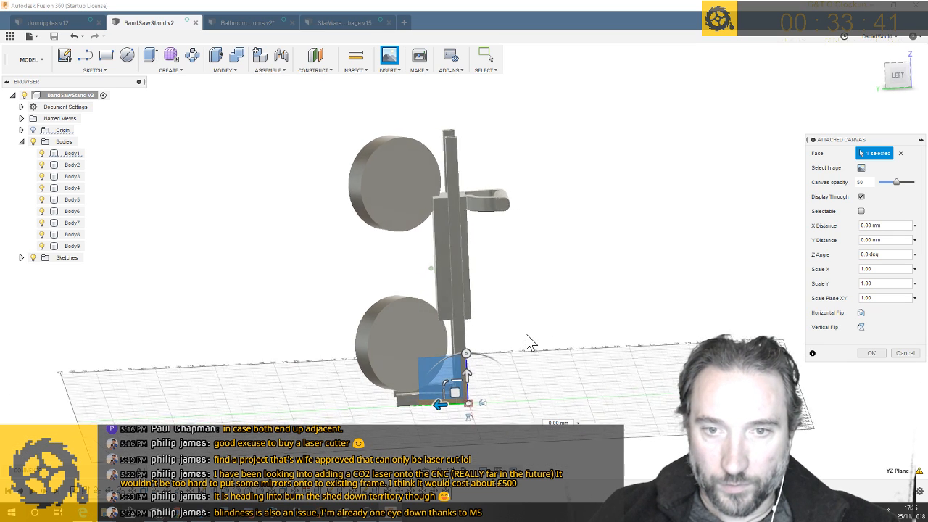
# Enlarge the band saw canvas uniformly to a plane scale of about 20.69 and accept its placement
pyautogui.scroll(5, 478, 405)
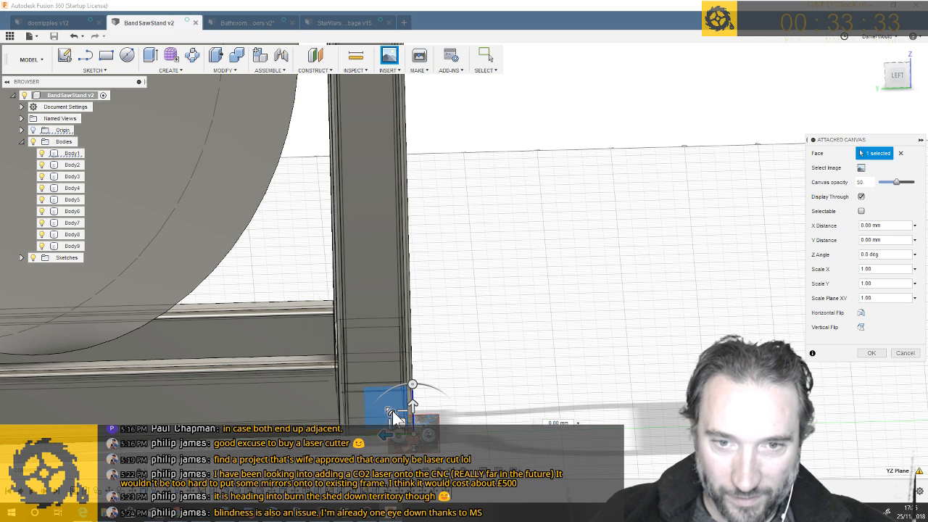
pyautogui.moveTo(393, 410); pyautogui.dragTo(293, 253)
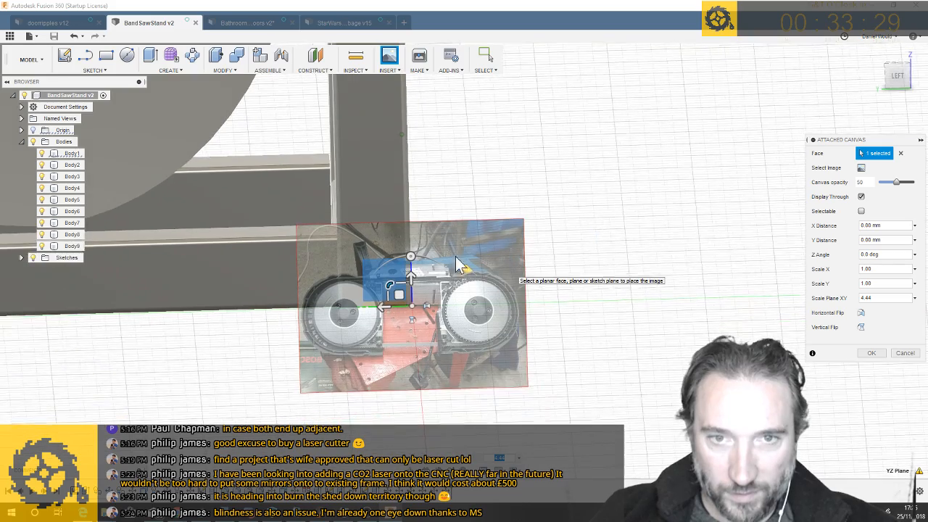
pyautogui.moveTo(388, 277); pyautogui.dragTo(429, 267)
pyautogui.scroll(-4, 429, 267)
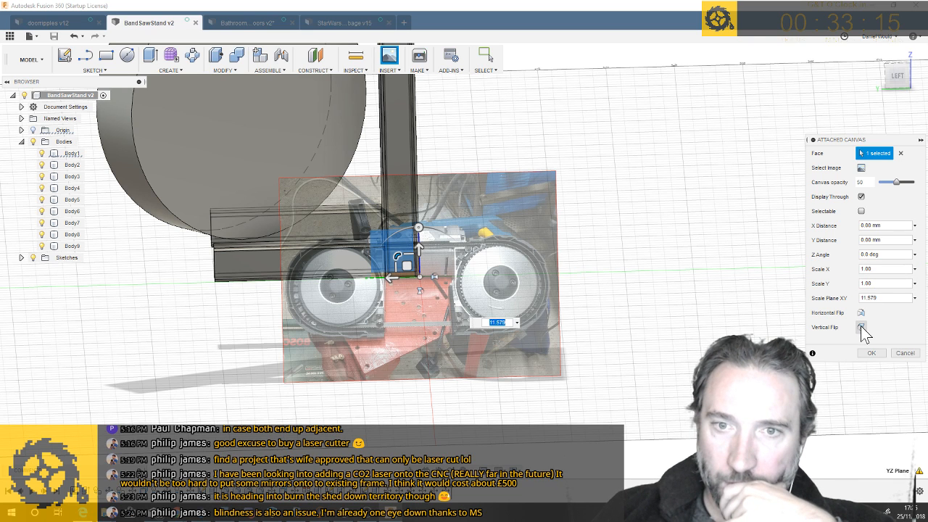
pyautogui.moveTo(407, 265); pyautogui.dragTo(378, 245)
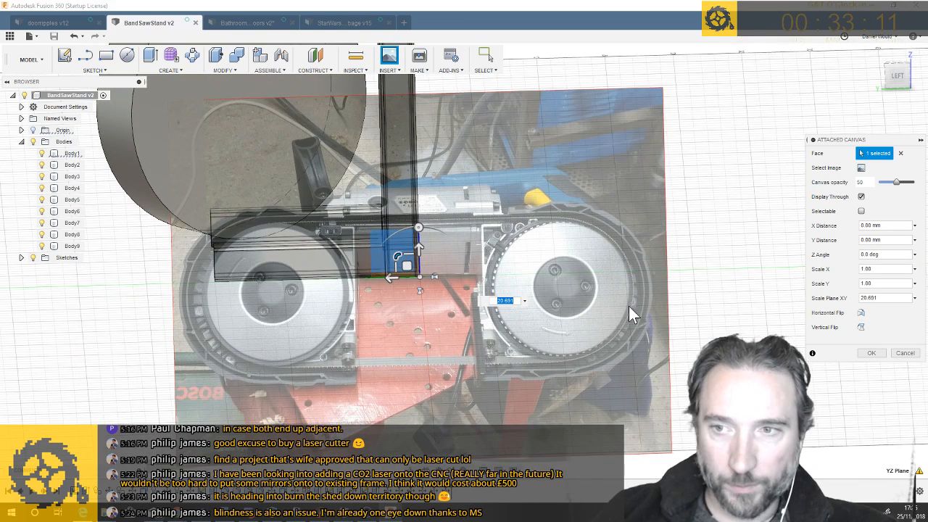
pyautogui.click(871, 353)
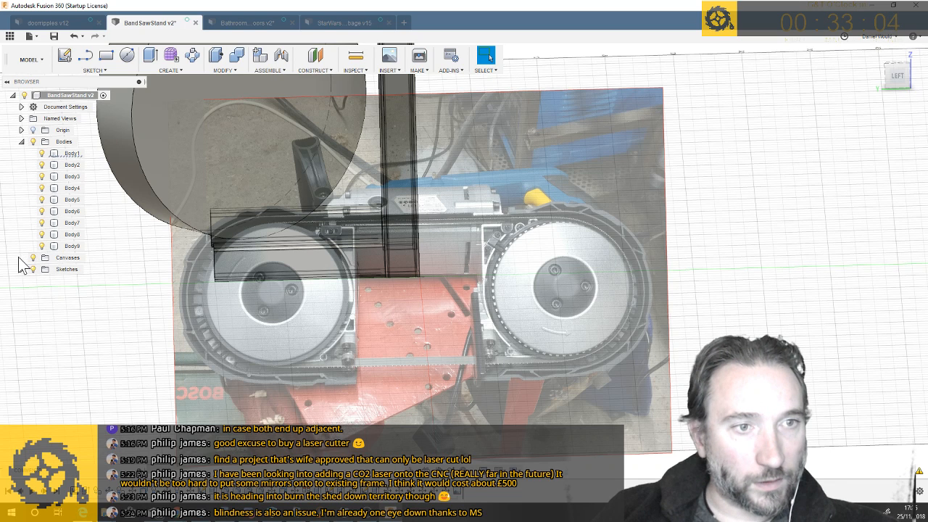
# Calibrate the IMG_20181125_155756 canvas to 520 mm between the outer left and right ends of the saw casing
pyautogui.rightClick(229, 317)
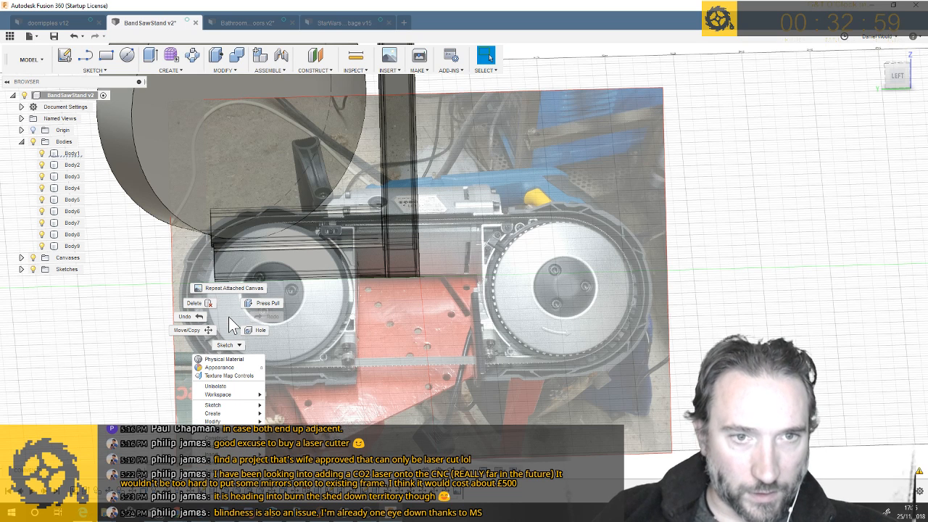
pyautogui.click(21, 269)
pyautogui.click(21, 257)
pyautogui.rightClick(78, 272)
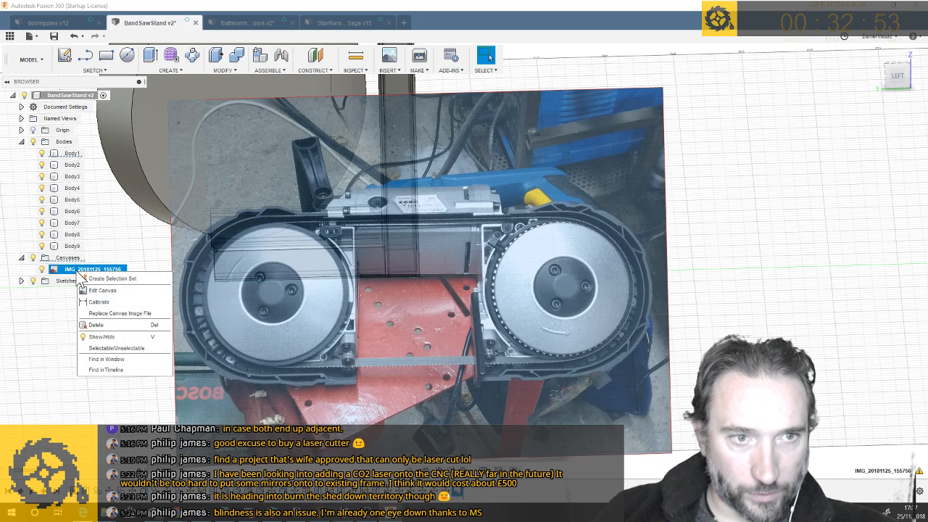
pyautogui.click(100, 302)
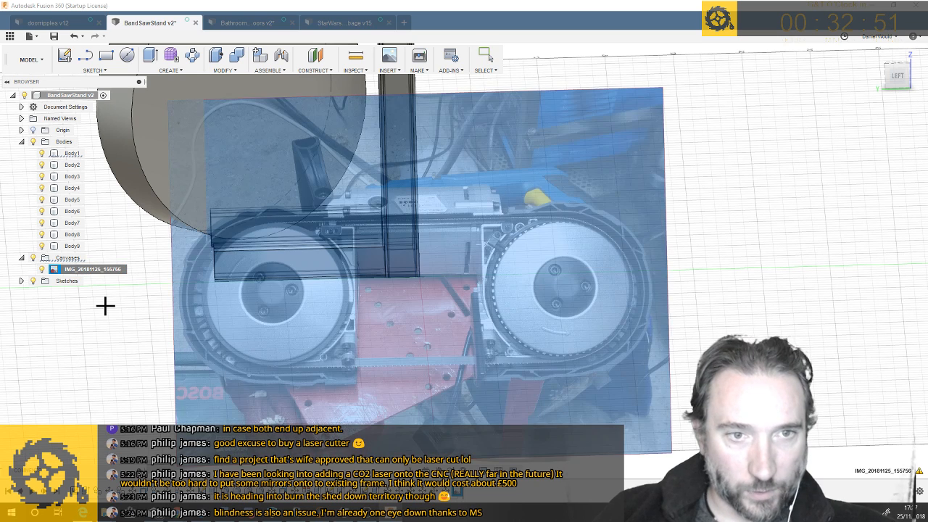
pyautogui.click(178, 296)
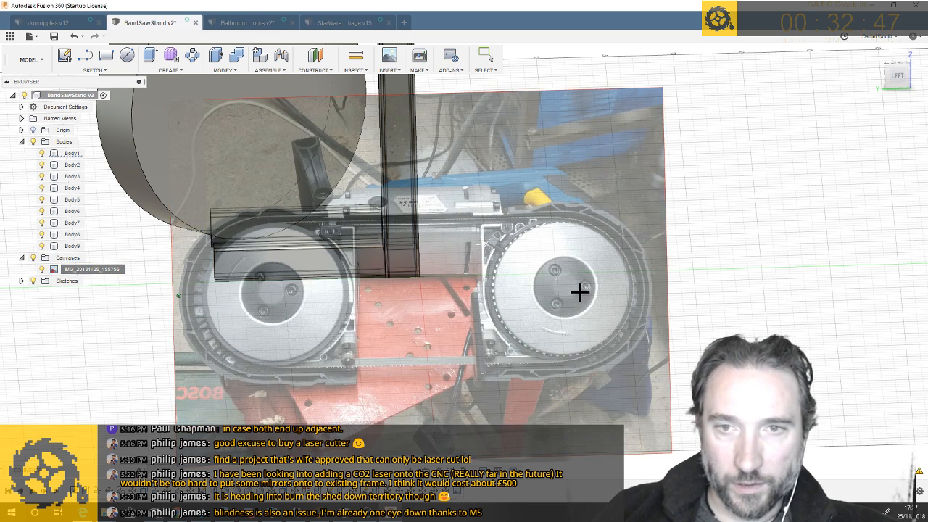
pyautogui.click(652, 290)
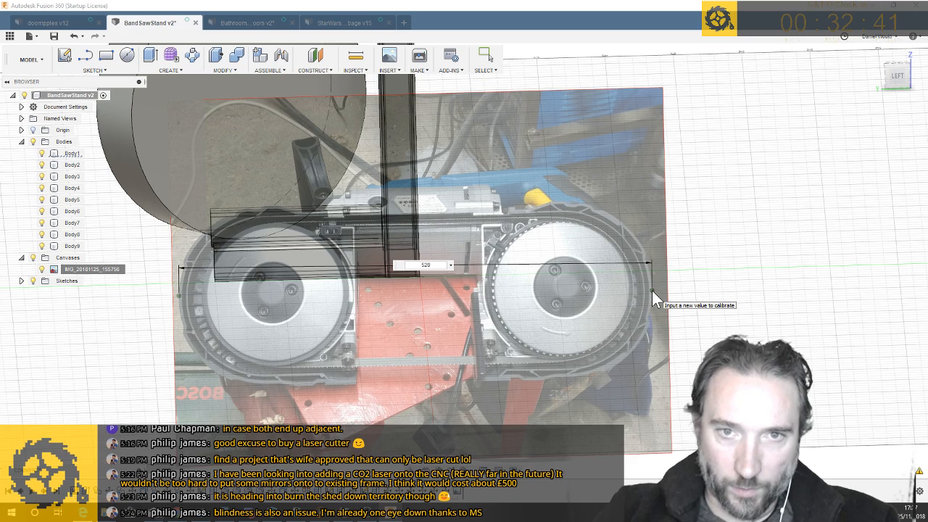
pyautogui.press('Return')
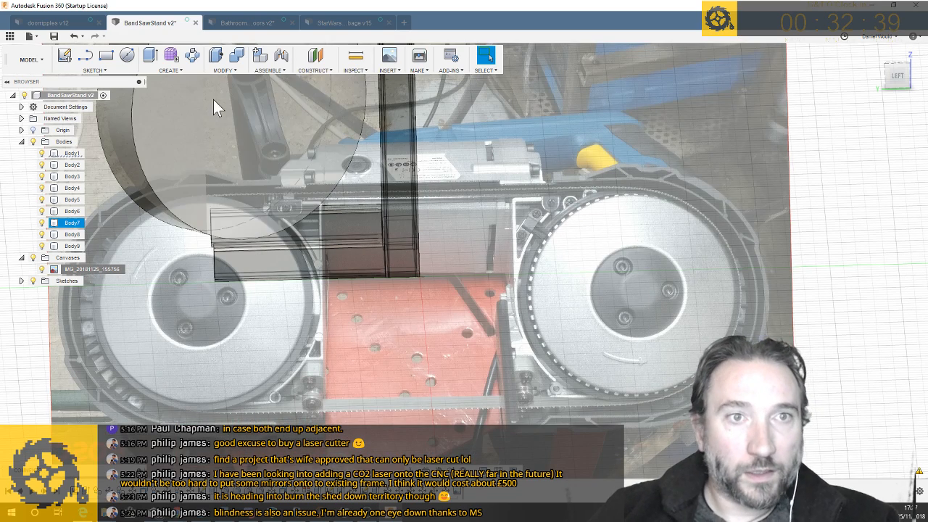
# Measure the saw casing's height on the canvas with Calibrate, between its upper and lower edges, without rescaling the image
pyautogui.rightClick(74, 270)
pyautogui.click(97, 298)
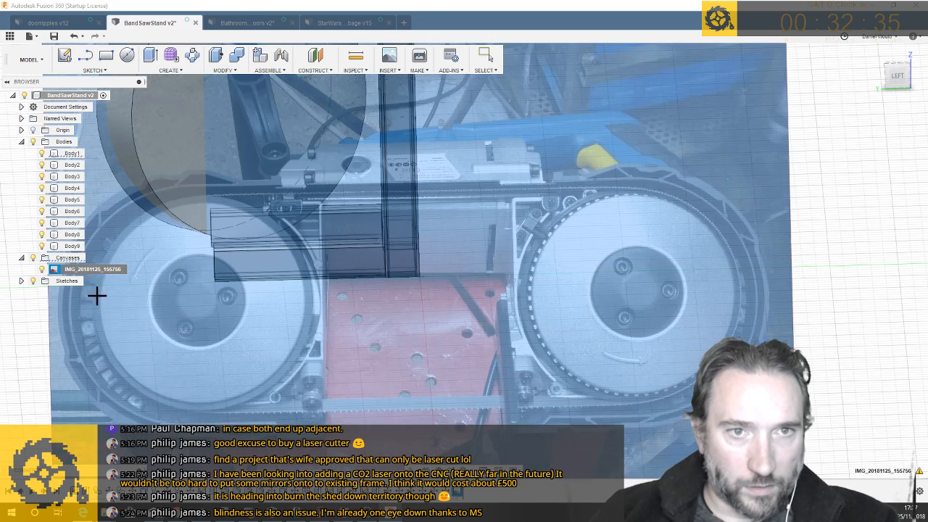
pyautogui.click(197, 171)
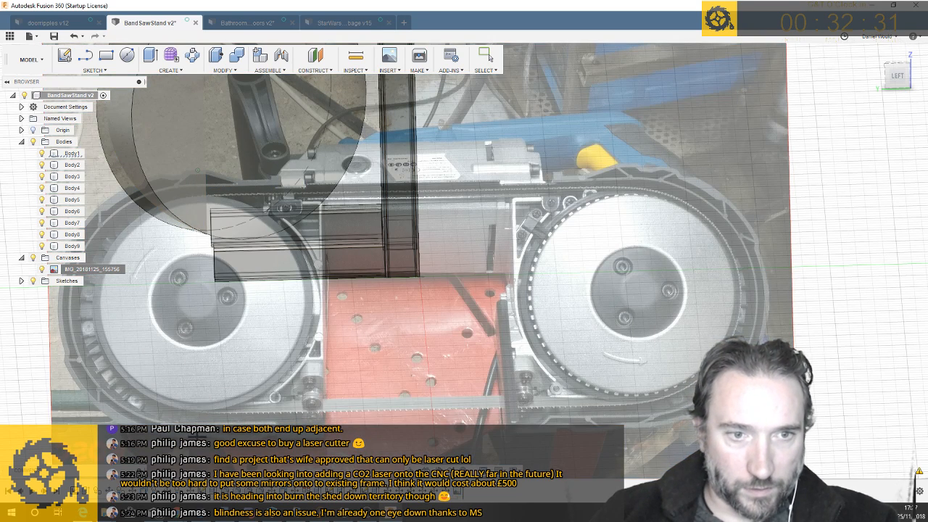
pyautogui.click(206, 445)
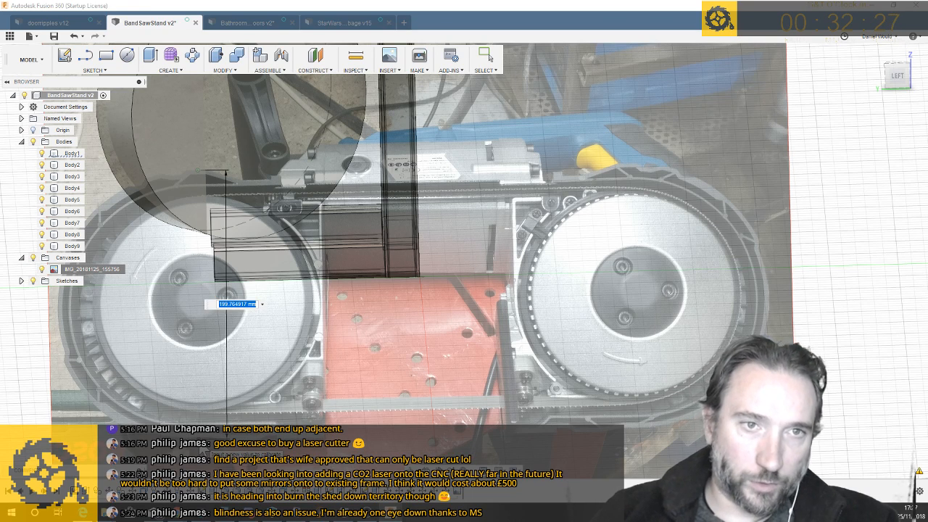
pyautogui.scroll(-4, 205, 450)
pyautogui.scroll(5, 416, 398)
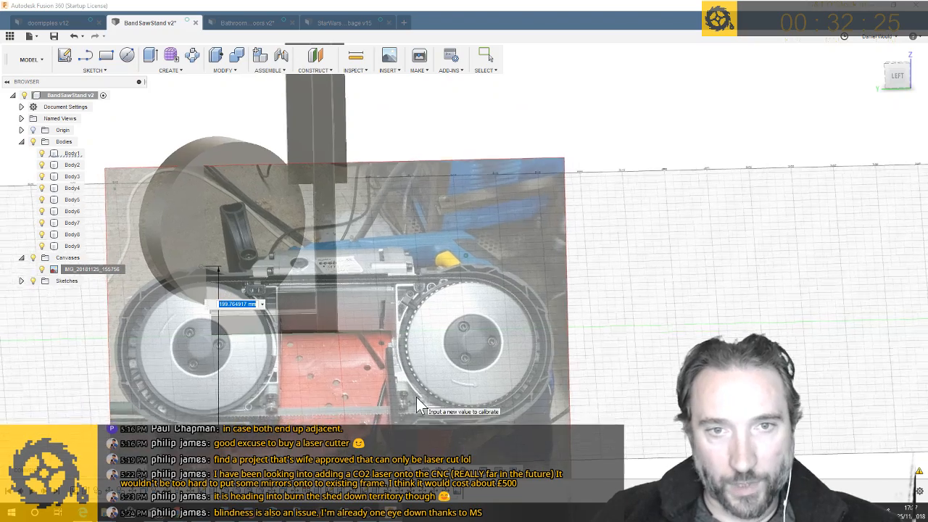
pyautogui.press('Escape')
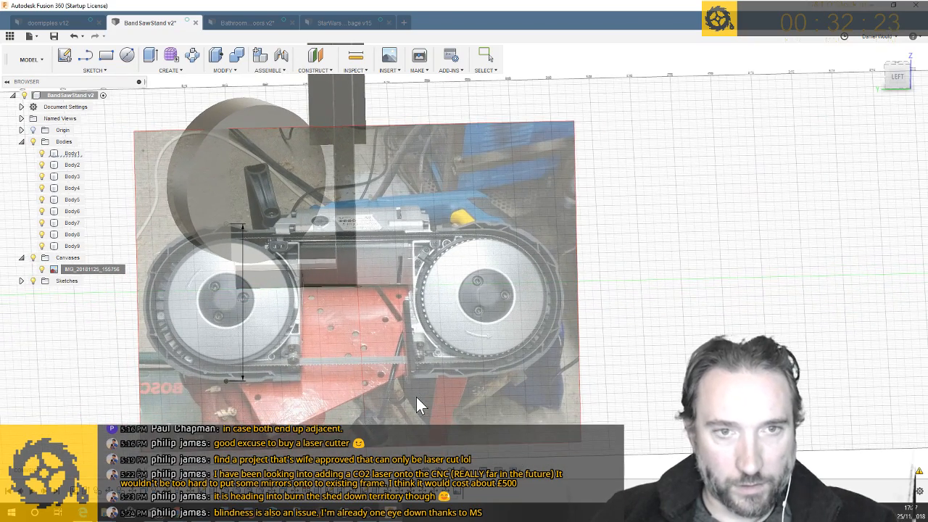
pyautogui.click(314, 155)
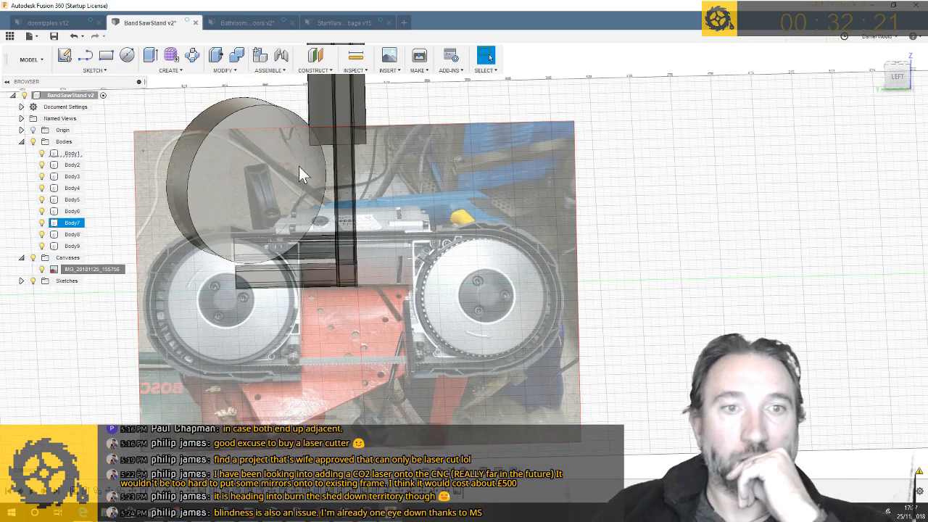
# Hide all nine bodies, Body1 to Body9, leaving only the band saw canvas displayed
pyautogui.click(43, 153)
pyautogui.click(43, 165)
pyautogui.click(42, 177)
pyautogui.click(42, 188)
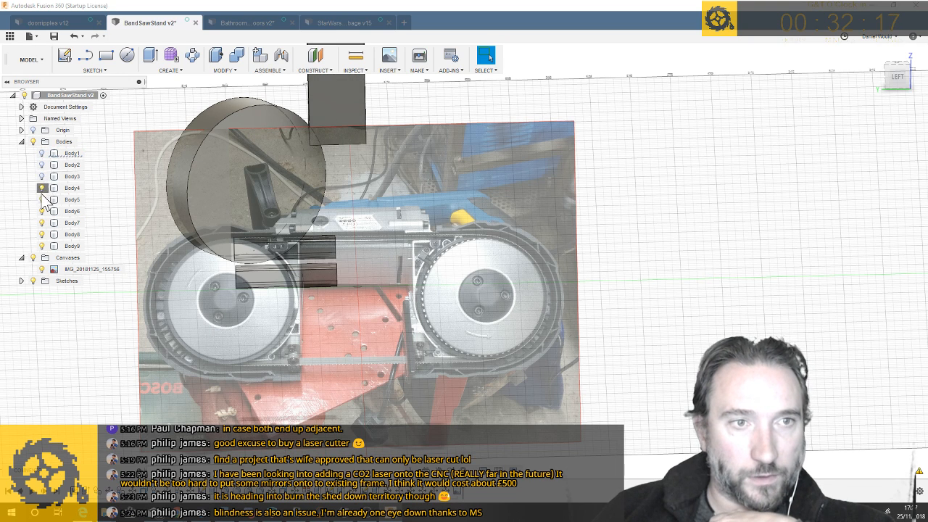
pyautogui.click(42, 199)
pyautogui.click(41, 211)
pyautogui.click(41, 222)
pyautogui.click(41, 234)
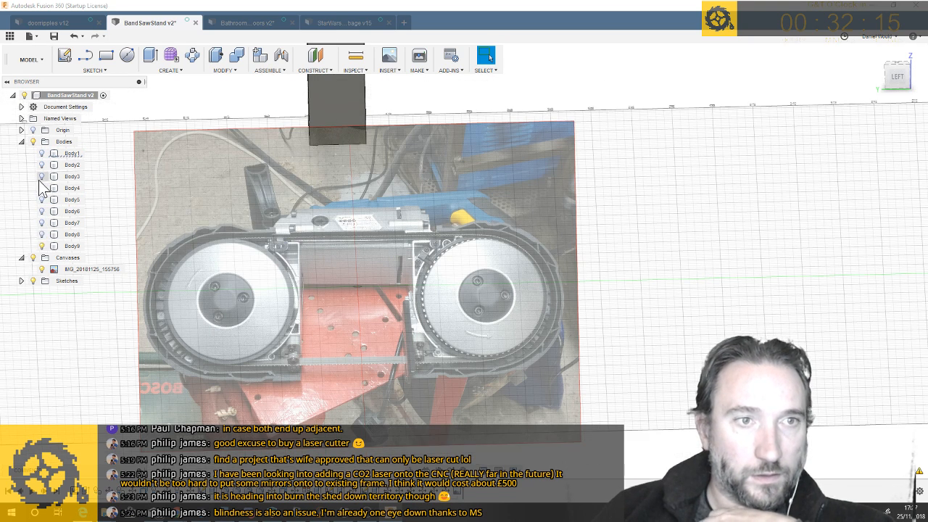
pyautogui.click(41, 245)
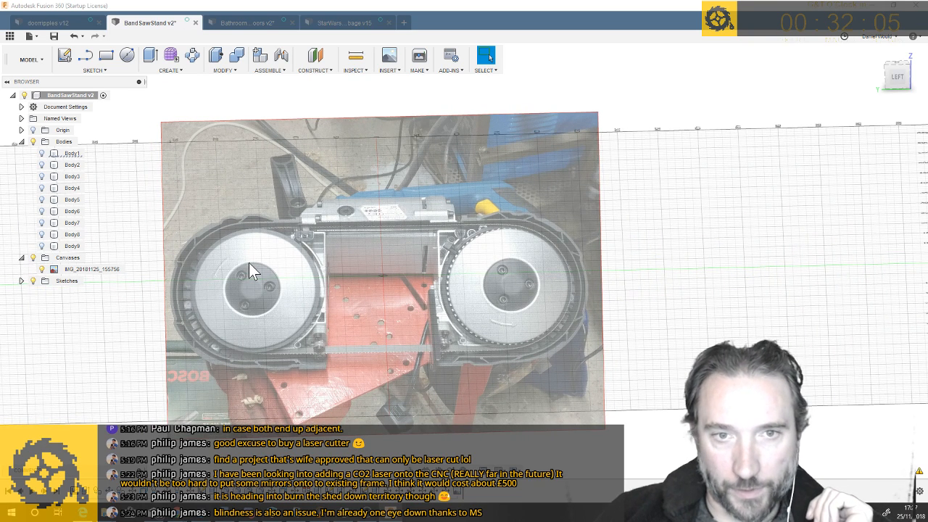
pyautogui.click(127, 55)
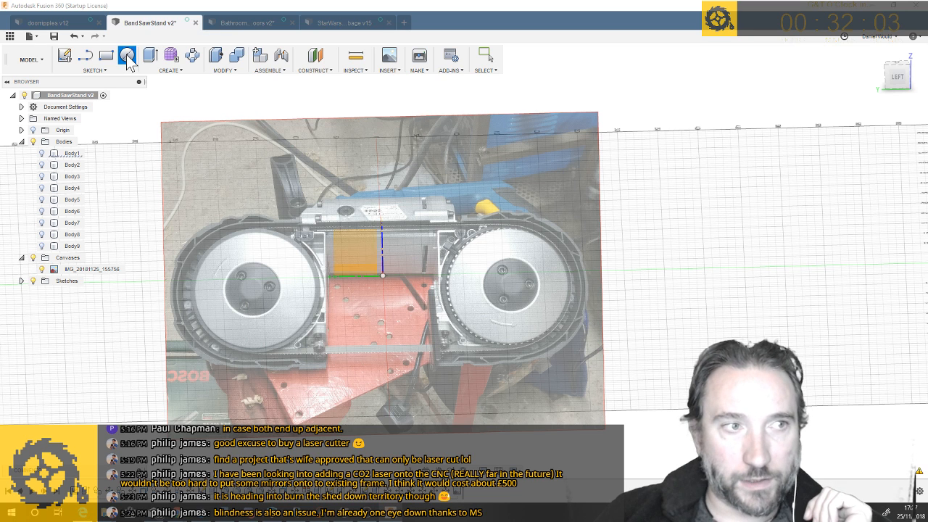
pyautogui.click(253, 292)
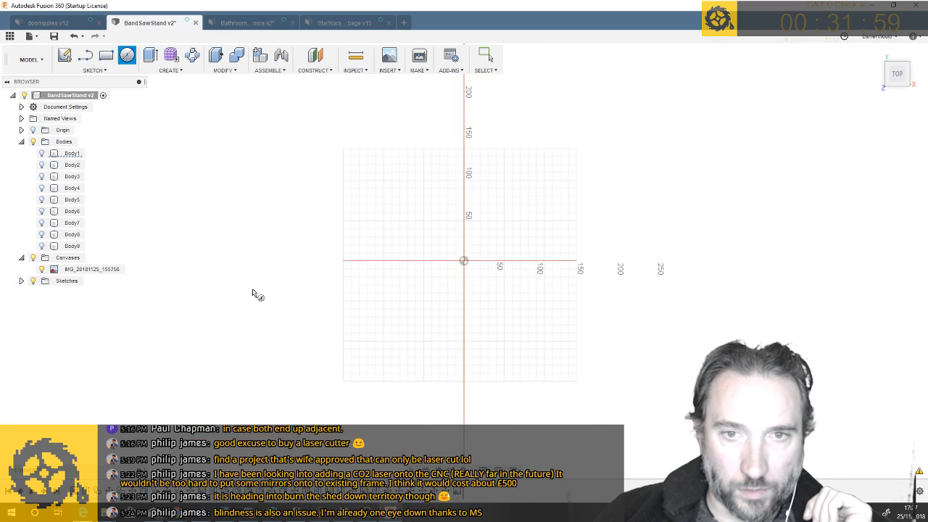
pyautogui.click(901, 469)
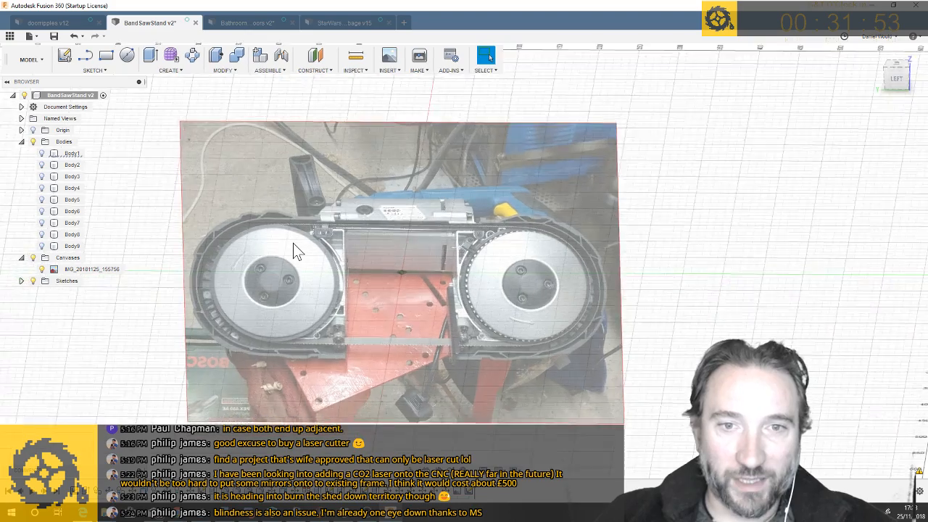
# Start a sketch on the band saw canvas's plane from the LEFT view
pyautogui.click(900, 71)
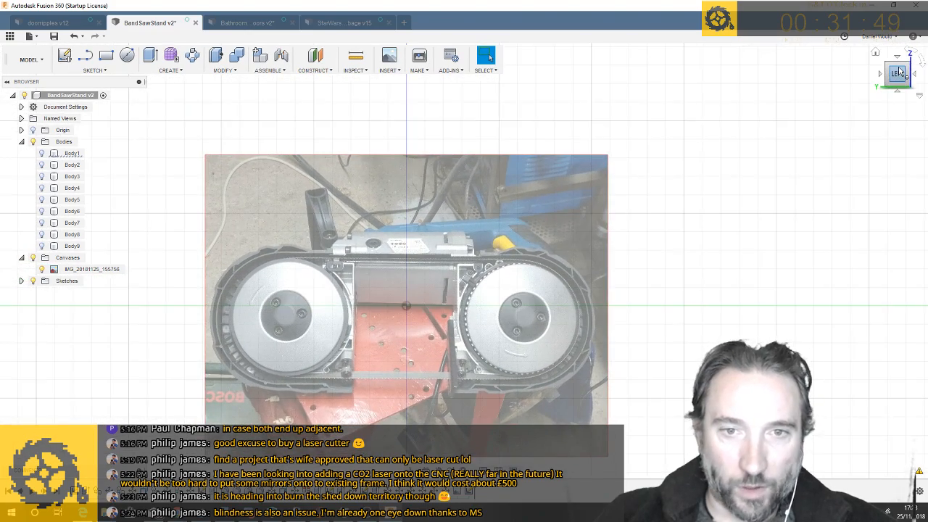
pyautogui.click(127, 56)
pyautogui.click(370, 283)
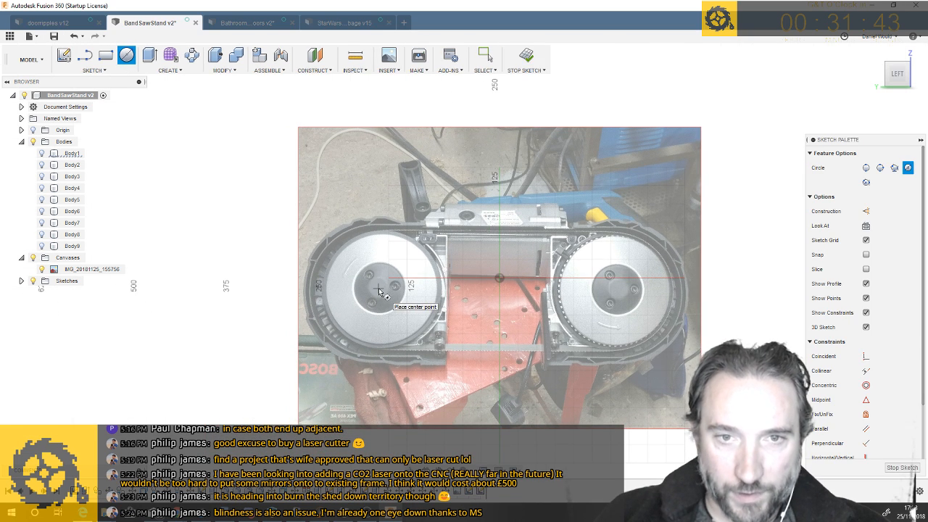
pyautogui.scroll(3, 378, 290)
pyautogui.click(378, 285)
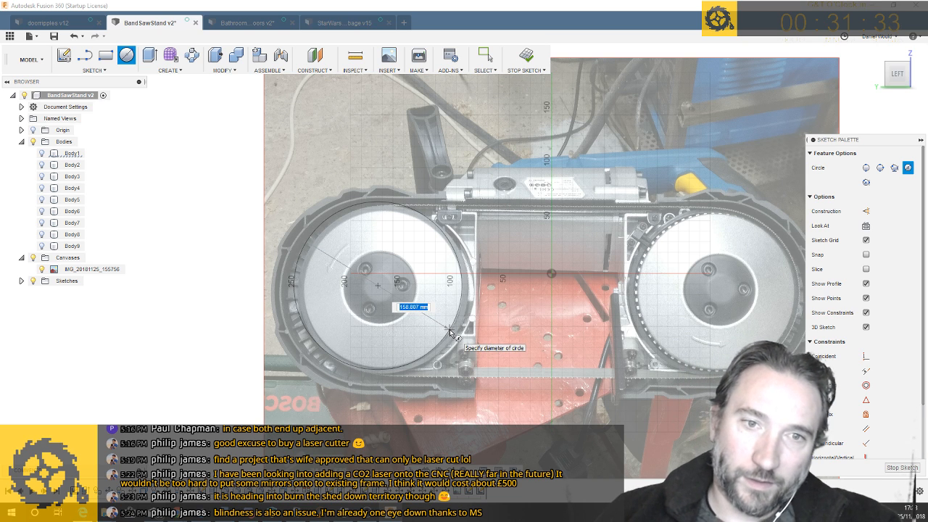
pyautogui.press('Escape')
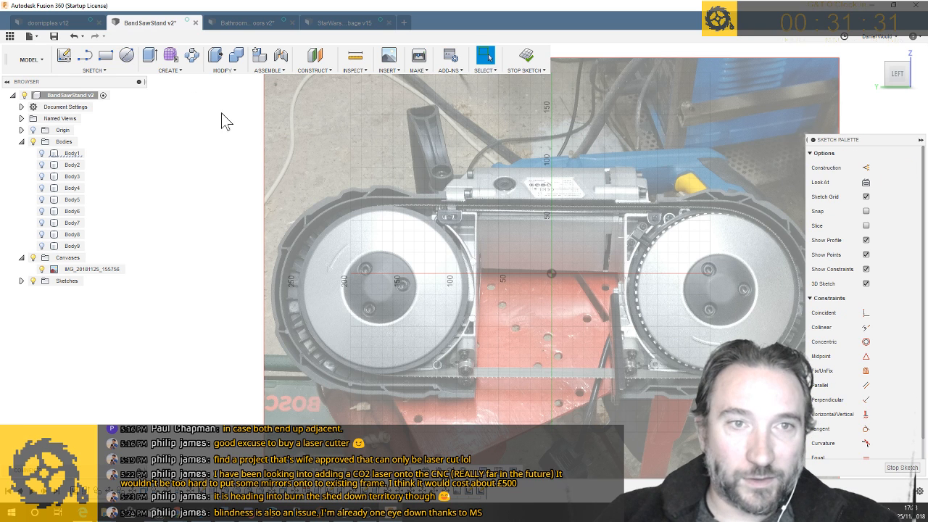
# Trace the rims of both band saw wheels on the canvas with two 3-point circles
pyautogui.click(105, 72)
pyautogui.moveTo(109, 115)
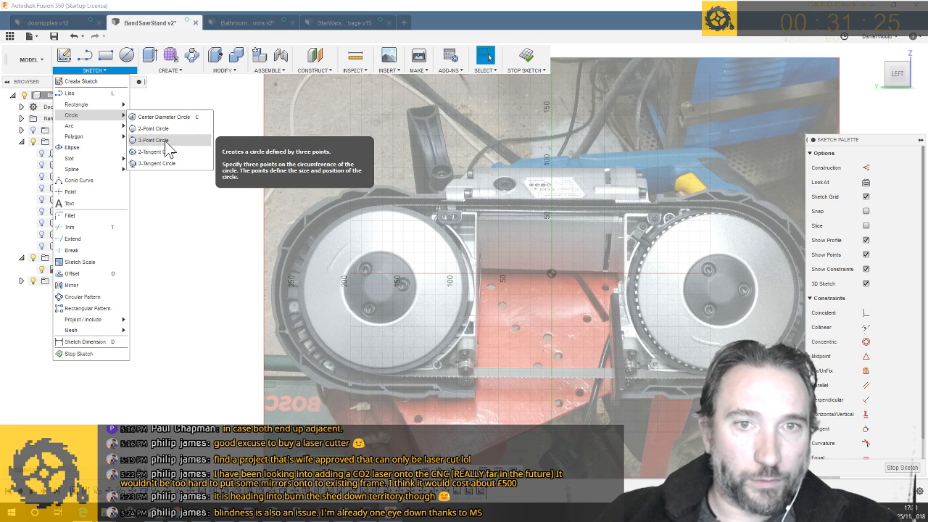
pyautogui.click(166, 144)
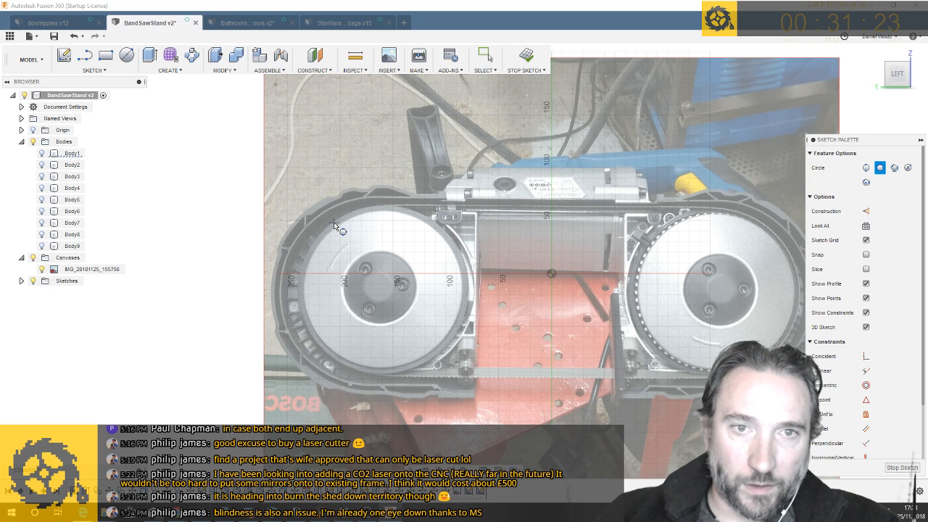
pyautogui.click(466, 310)
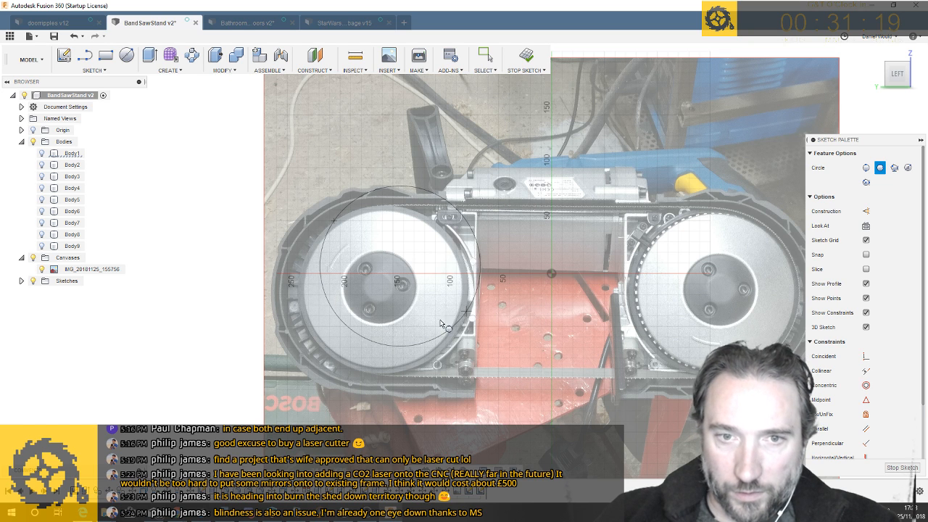
pyautogui.click(335, 362)
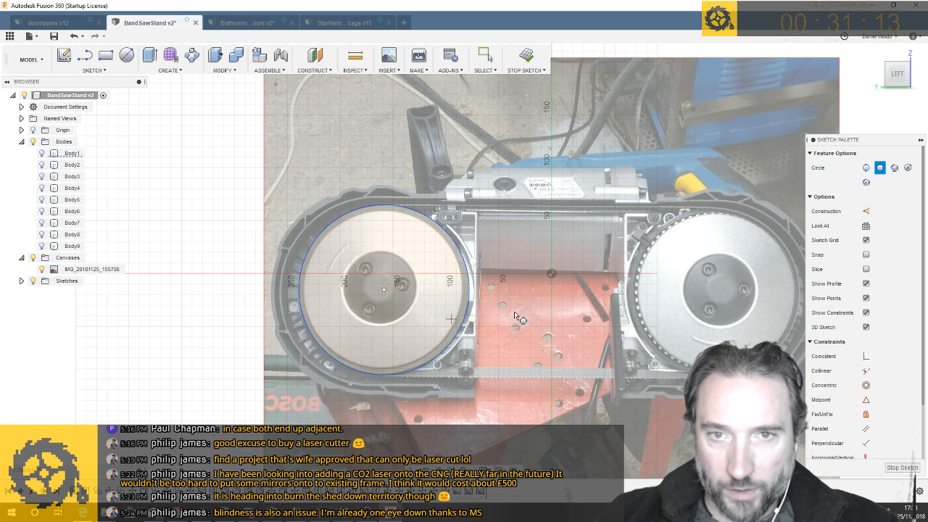
pyautogui.click(701, 212)
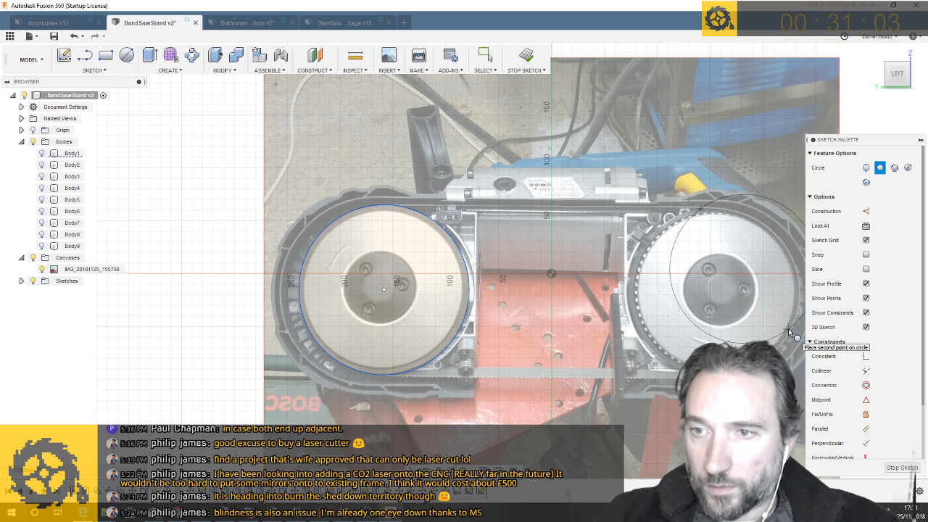
pyautogui.click(661, 358)
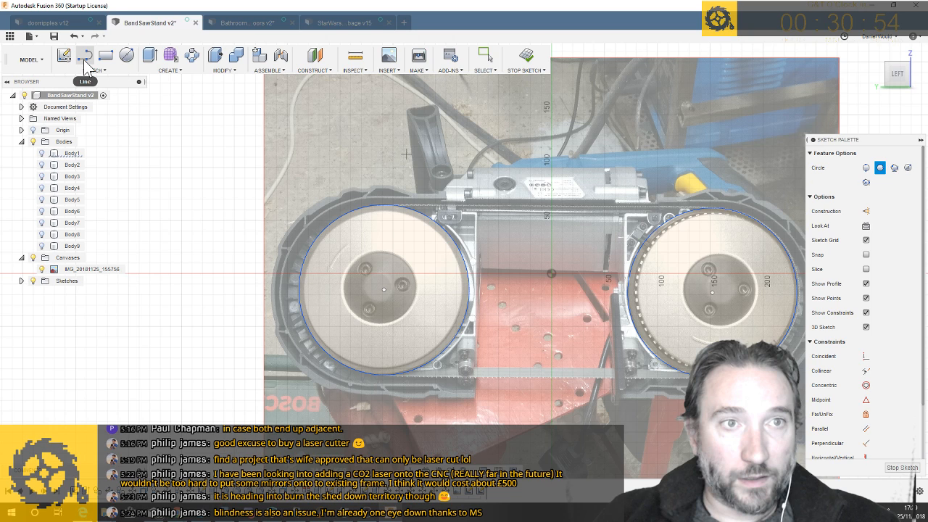
# Trace the left wheel casing's inner side with a vertical line and continue with a short horizontal line along its lower edge
pyautogui.click(84, 60)
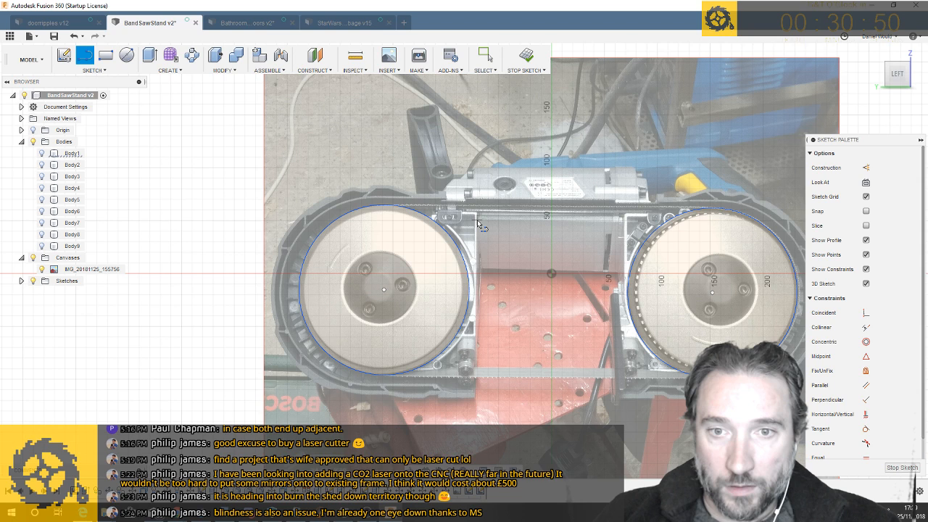
pyautogui.click(476, 217)
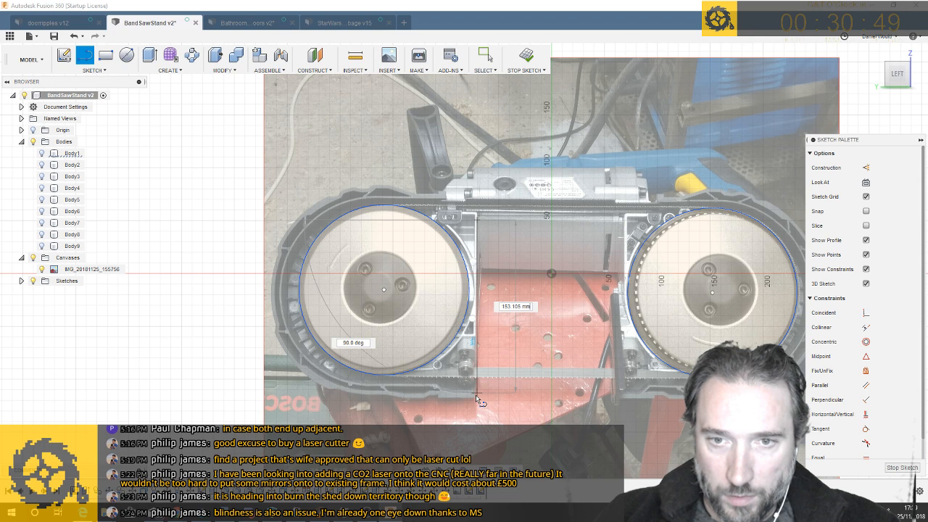
pyautogui.click(476, 395)
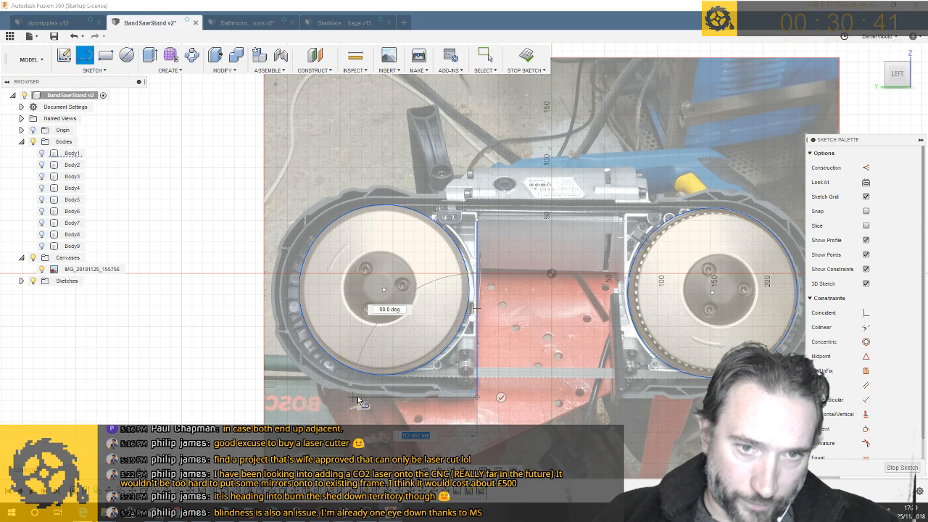
pyautogui.click(439, 399)
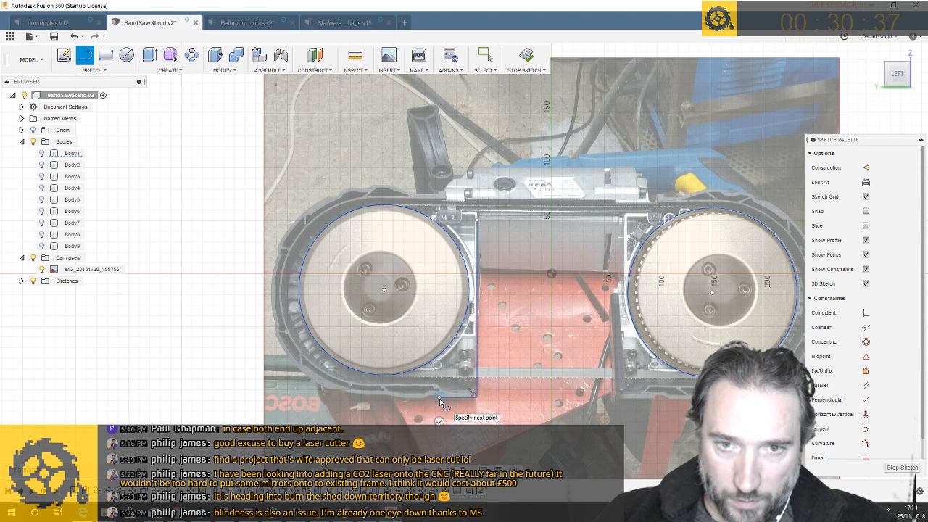
pyautogui.rightClick(440, 400)
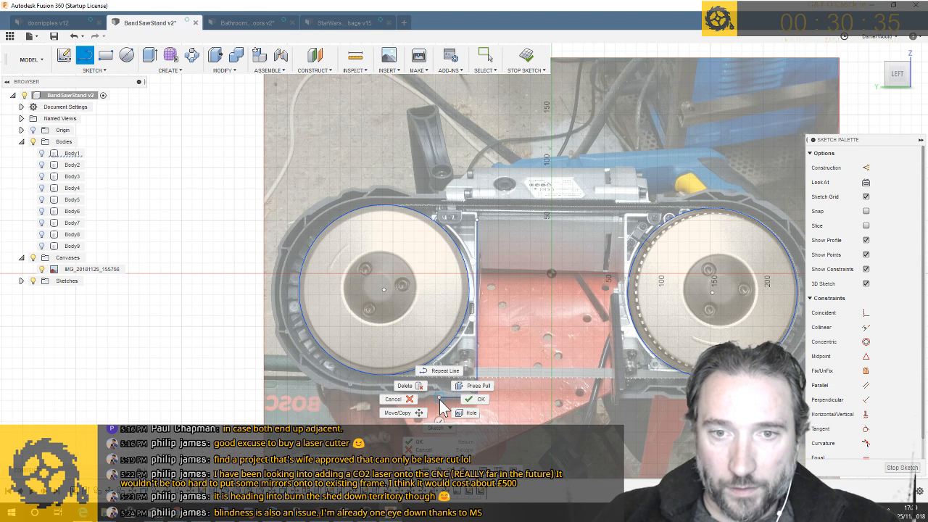
pyautogui.click(443, 372)
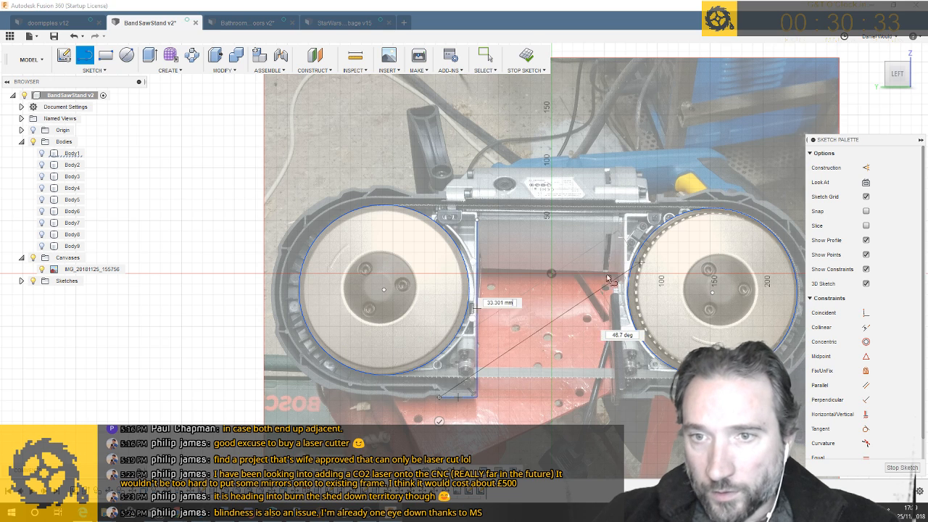
pyautogui.press('Escape')
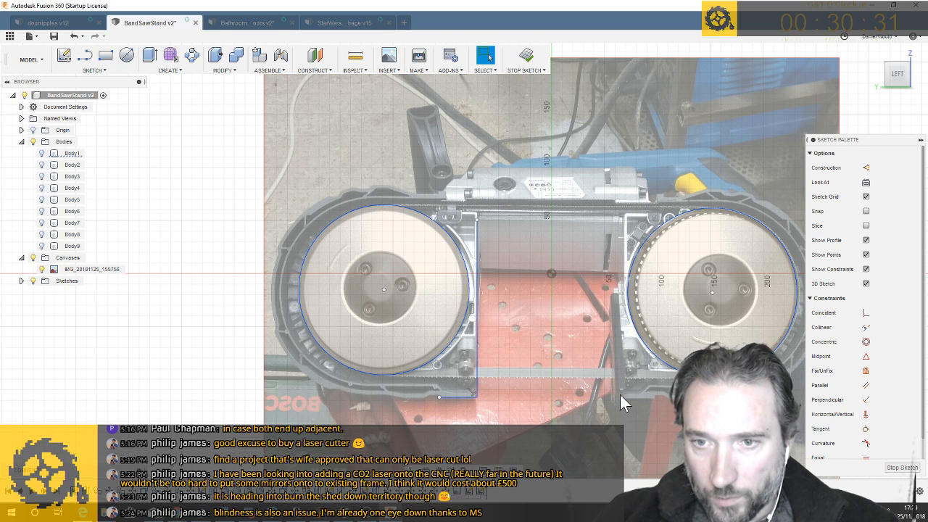
# Draw a vertical line along the right wheel casing's inner side, from its lower edge up to the horizontal axis
pyautogui.rightClick(614, 401)
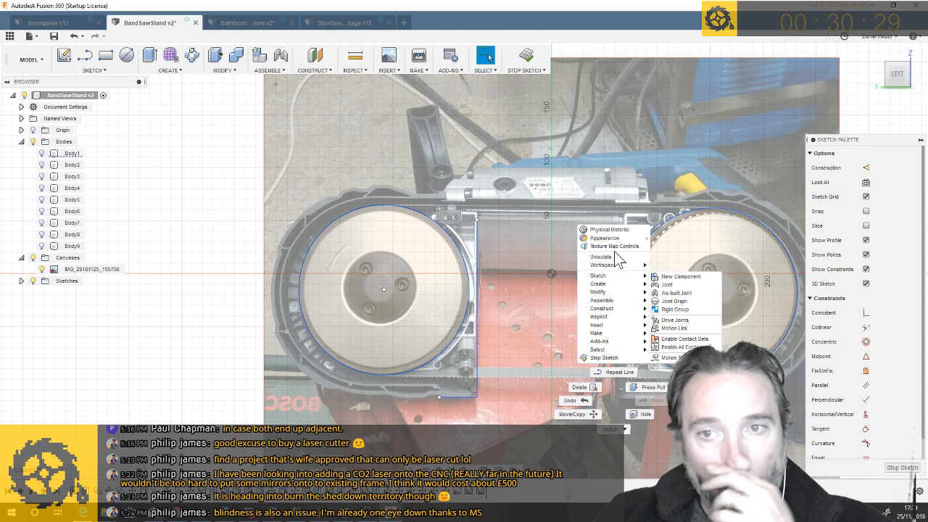
pyautogui.click(614, 385)
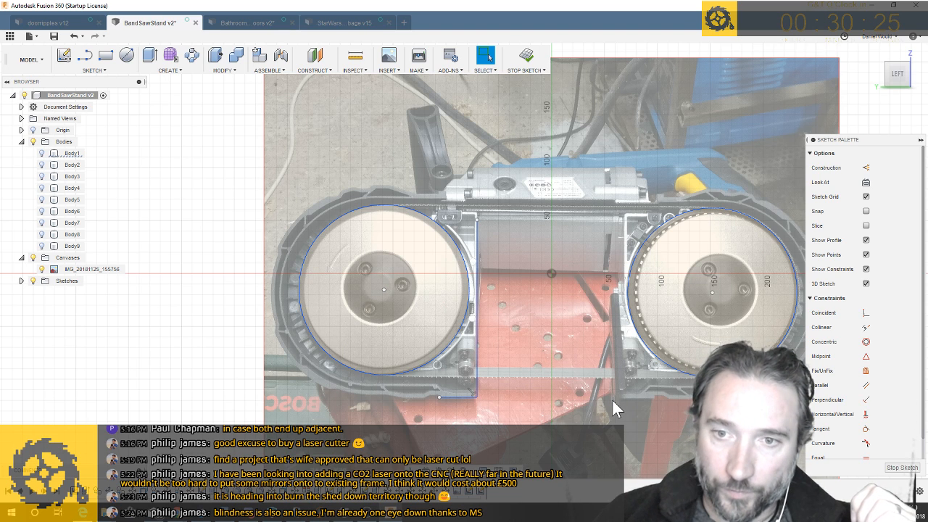
pyautogui.click(85, 55)
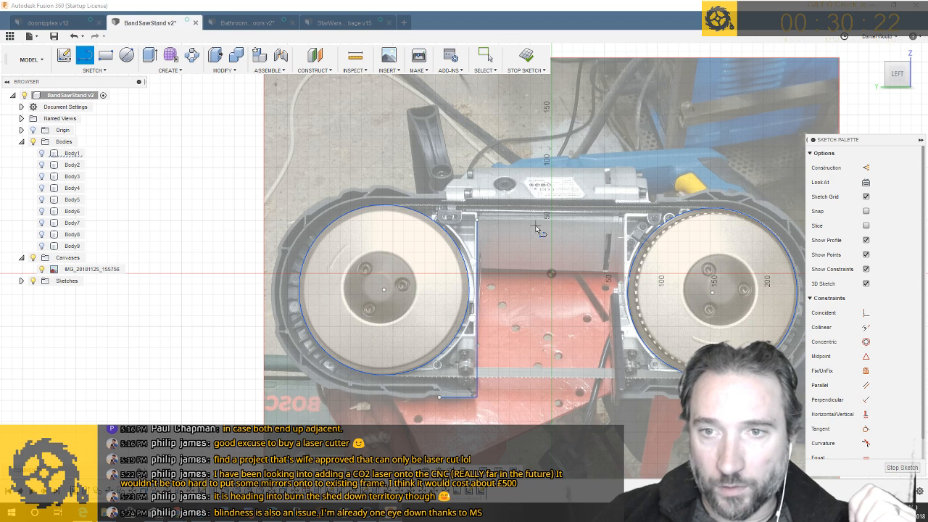
pyautogui.click(611, 403)
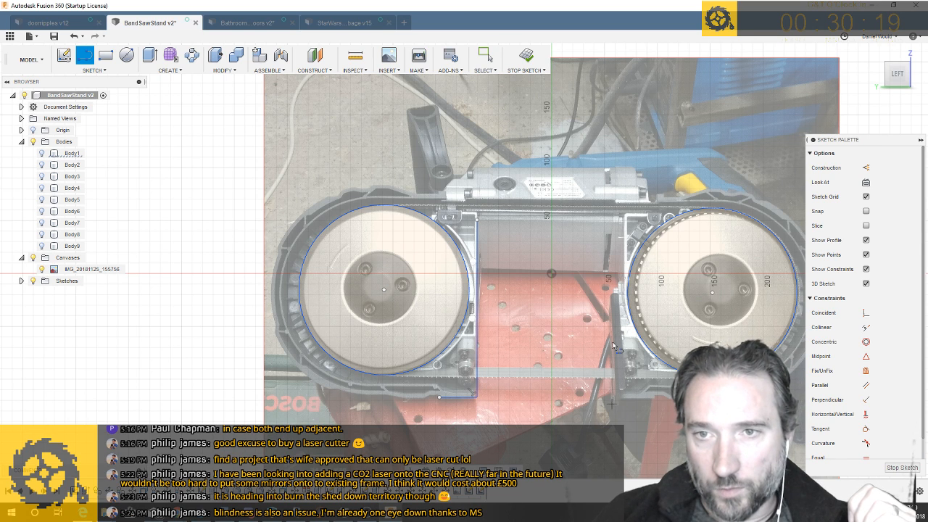
pyautogui.doubleClick(609, 276)
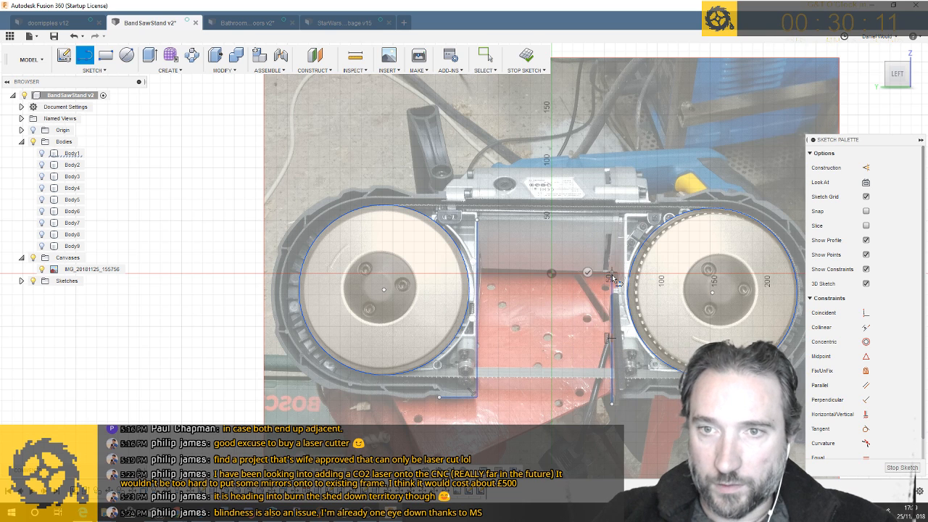
pyautogui.press('Escape')
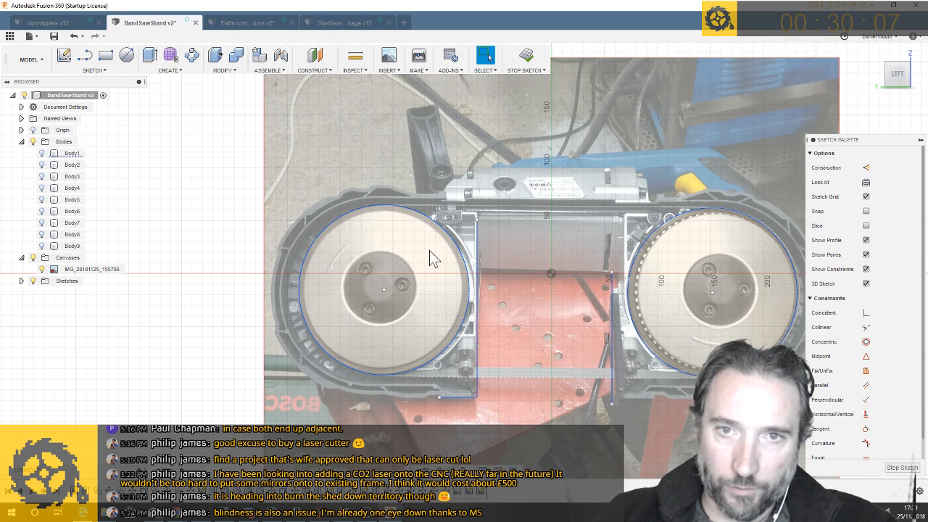
pyautogui.click(370, 269)
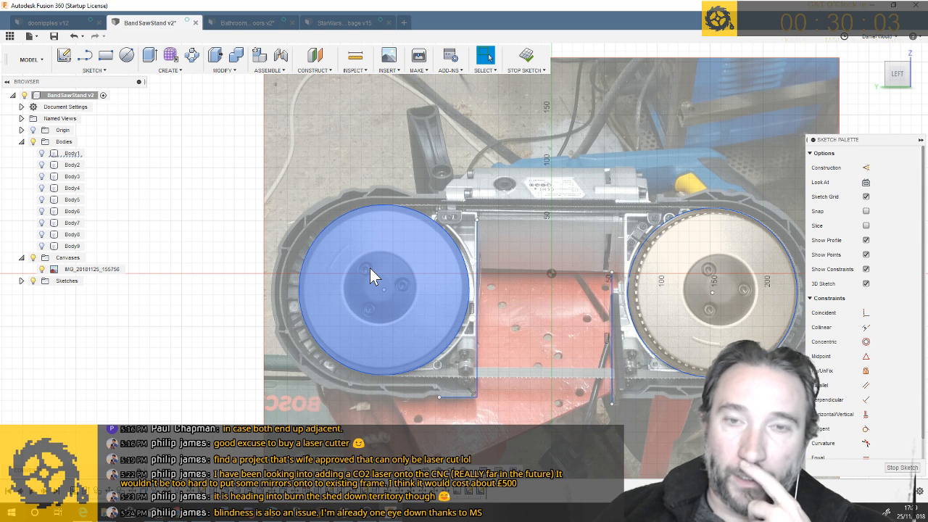
pyautogui.click(105, 72)
pyautogui.moveTo(114, 135)
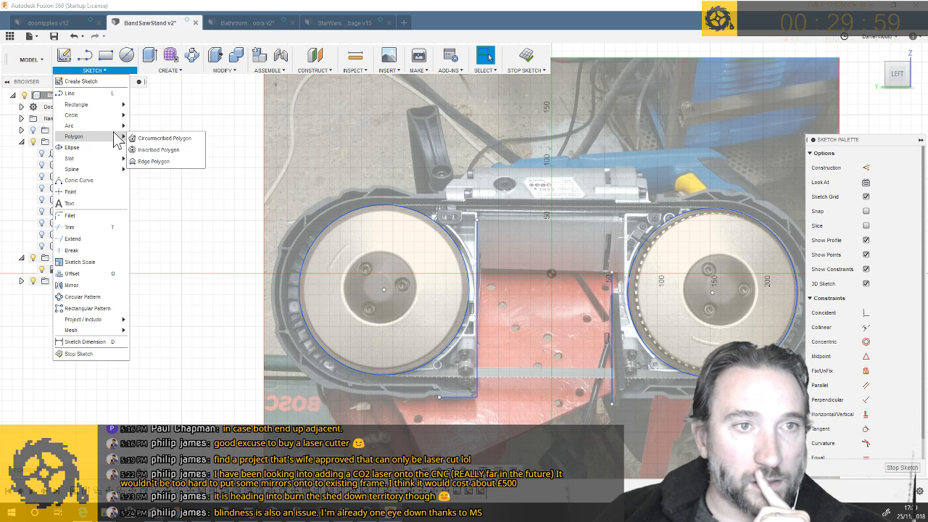
pyautogui.moveTo(116, 171)
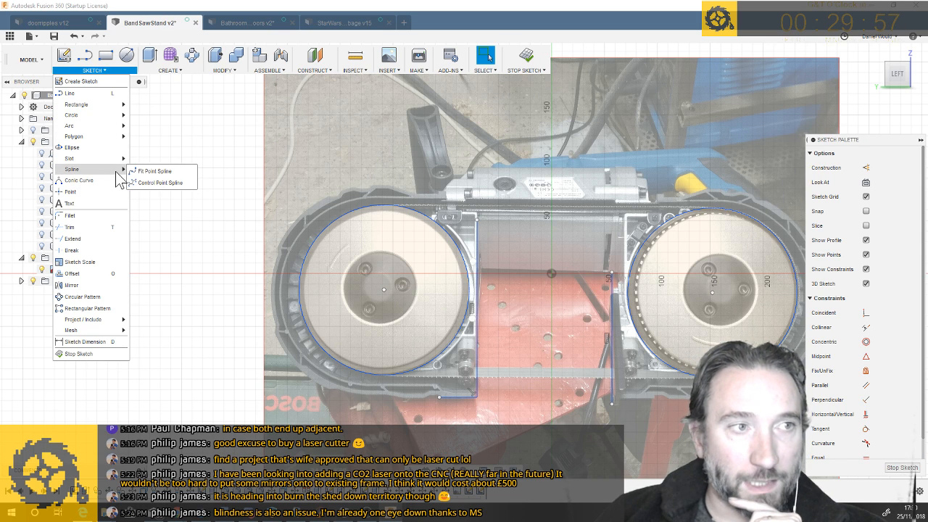
pyautogui.click(145, 171)
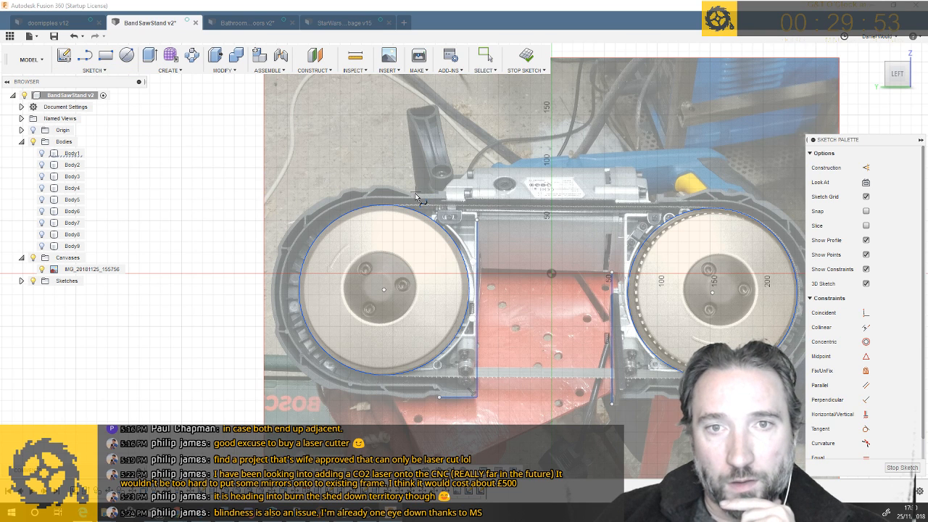
pyautogui.click(346, 192)
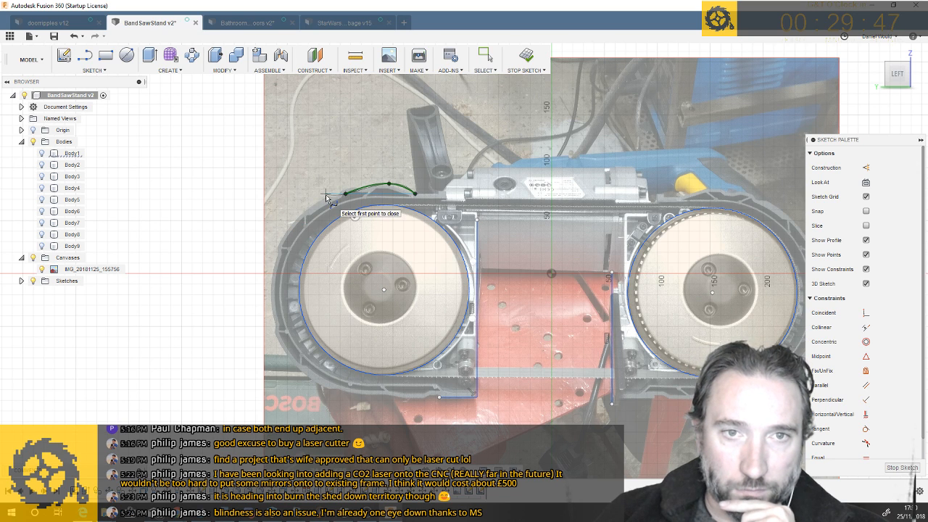
pyautogui.click(327, 195)
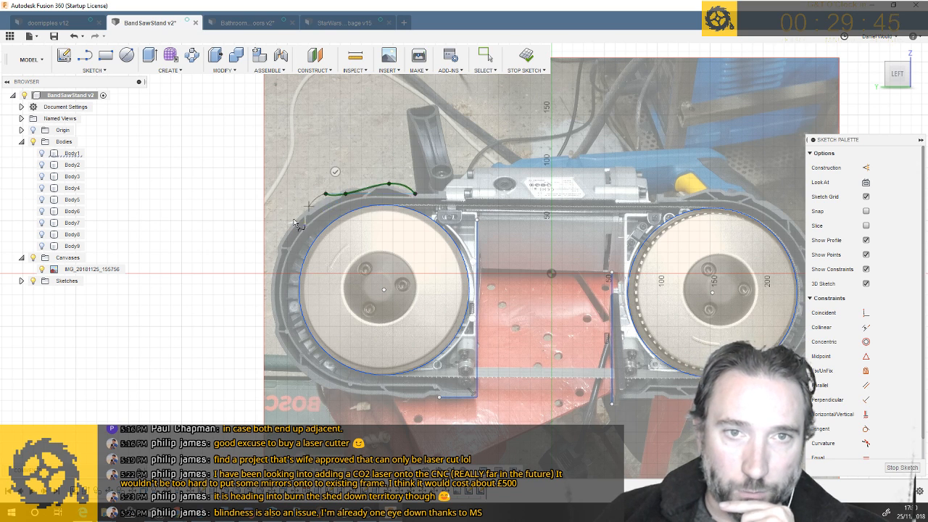
pyautogui.click(273, 251)
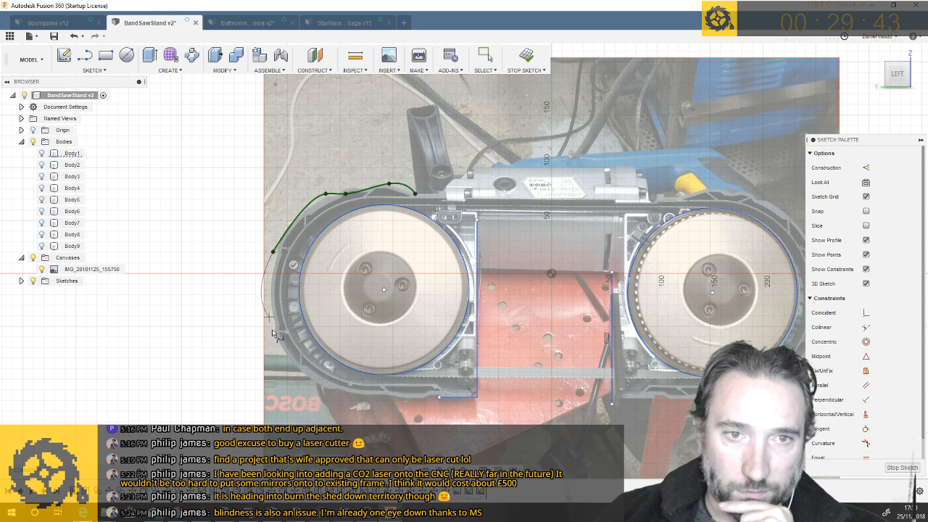
pyautogui.click(320, 386)
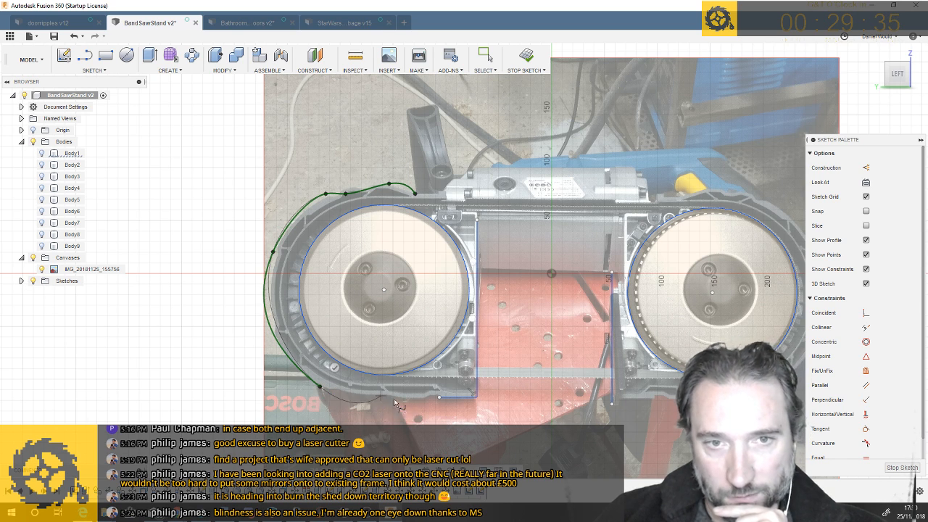
pyautogui.press('Escape')
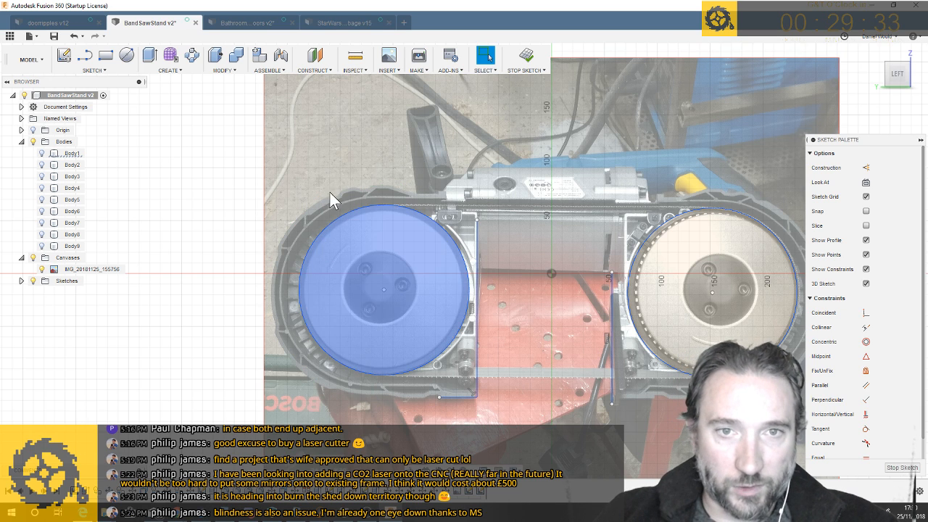
# Trace the left wheel casing's upper edge with connected lines, from beside the motor housing leftward past the first notch
pyautogui.click(90, 54)
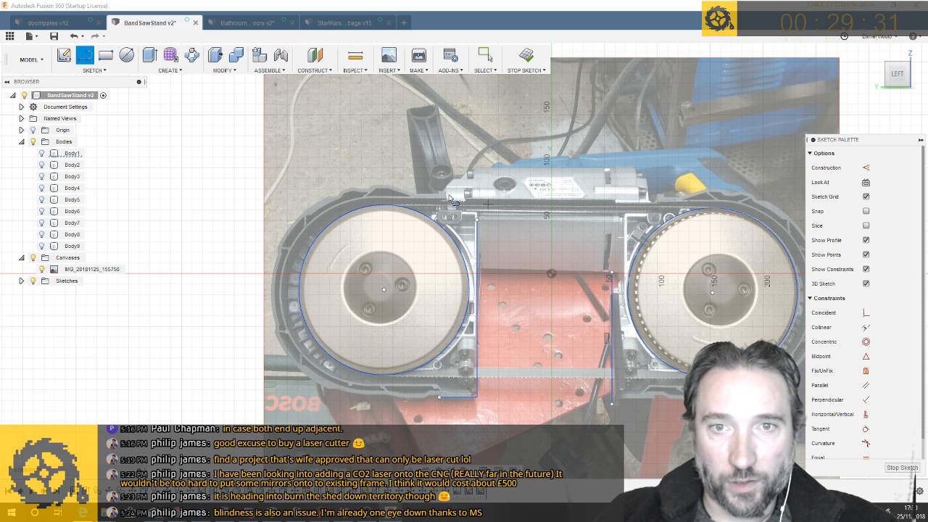
pyautogui.click(438, 194)
pyautogui.click(418, 193)
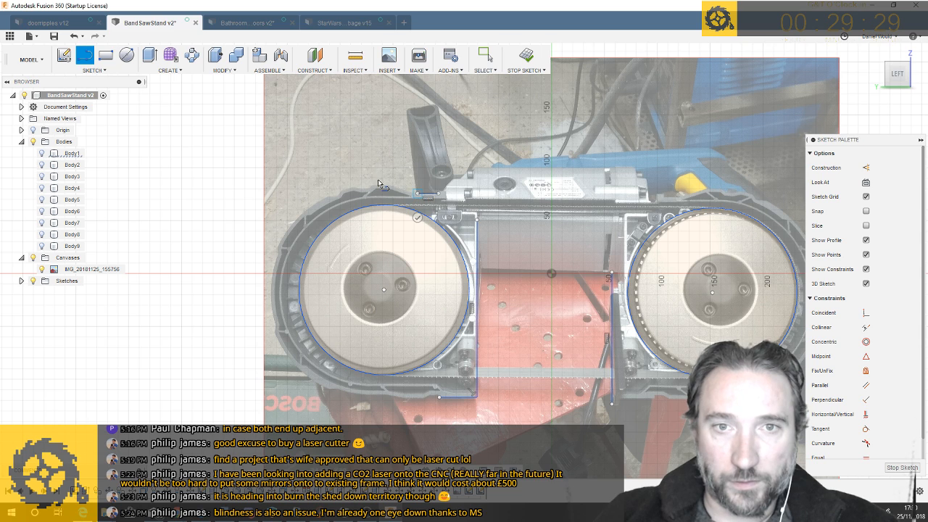
pyautogui.click(390, 187)
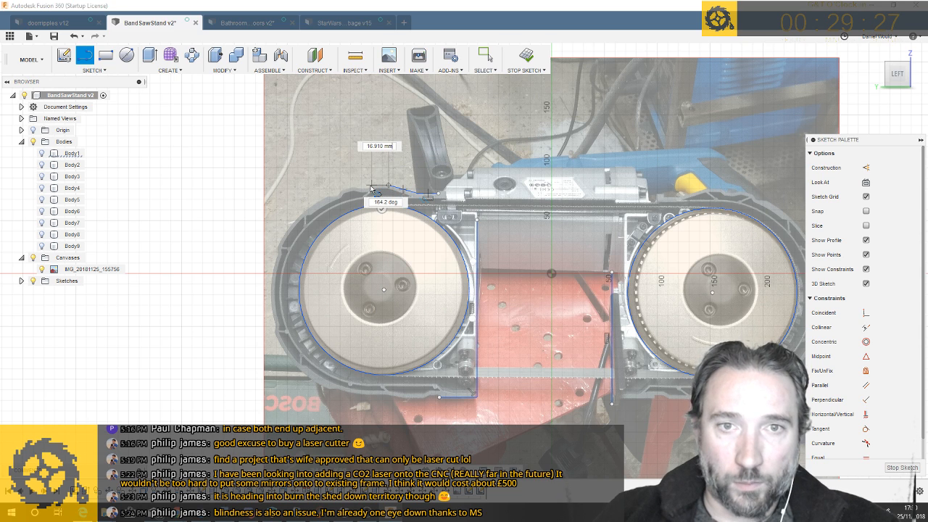
pyautogui.scroll(5, 368, 193)
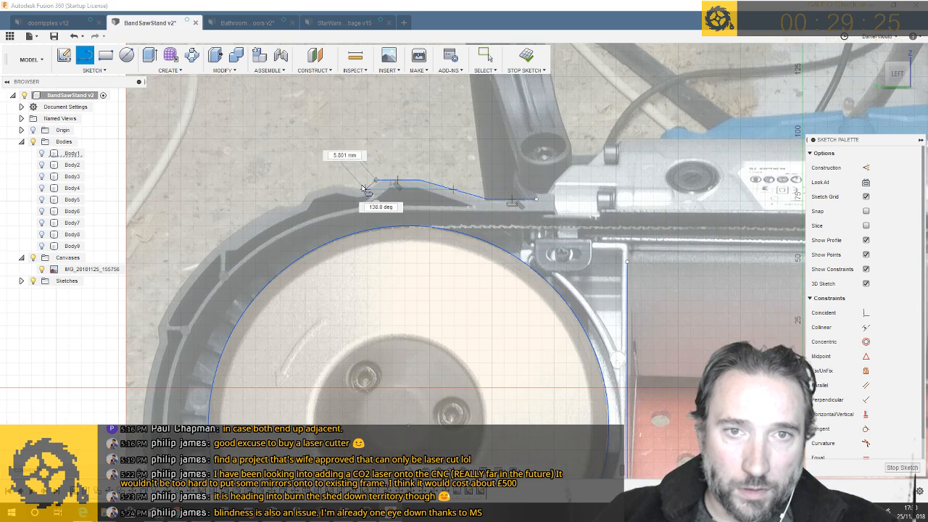
pyautogui.click(368, 189)
pyautogui.click(336, 181)
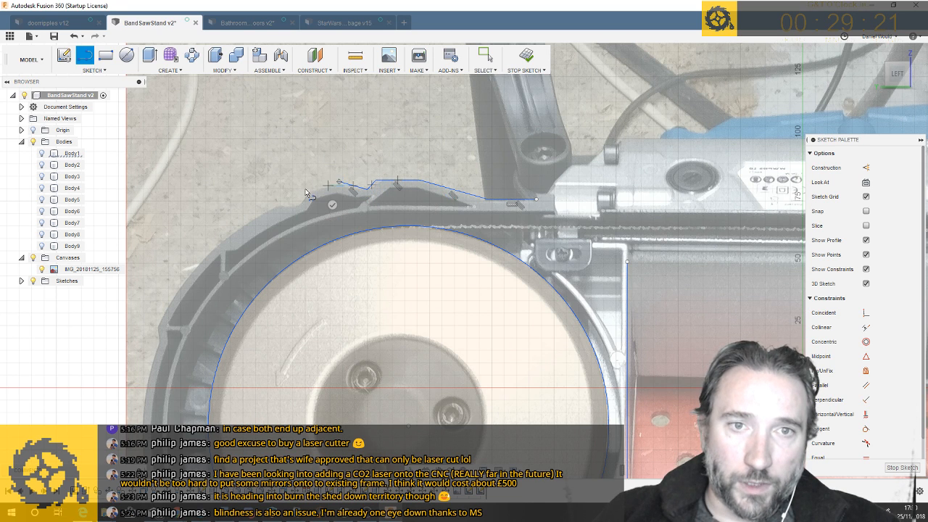
# Continue the outline around the left casing's upper-left curve with short line segments and a tangent arc
pyautogui.click(304, 190)
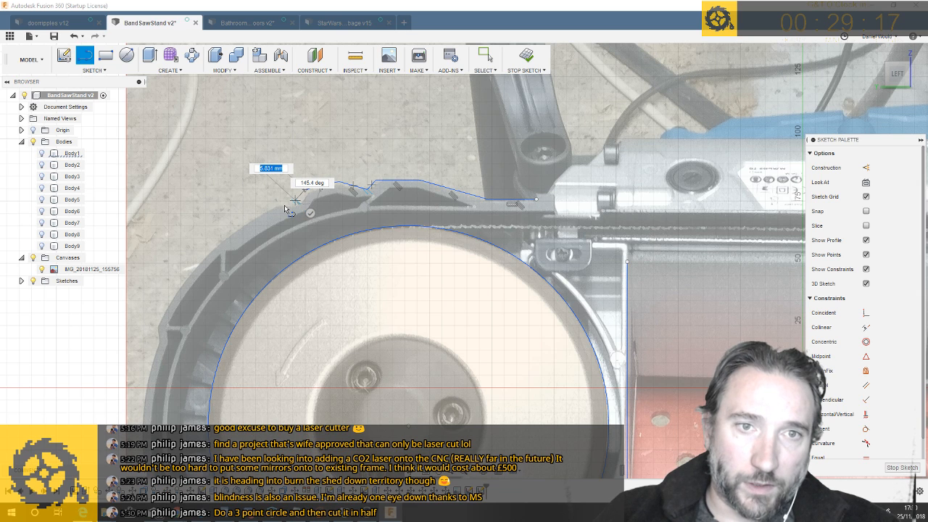
pyautogui.click(282, 204)
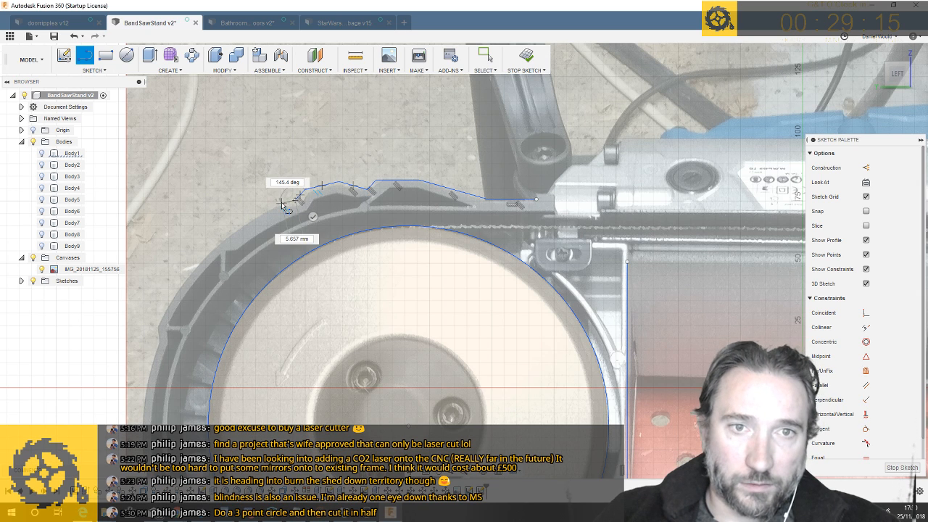
pyautogui.click(256, 218)
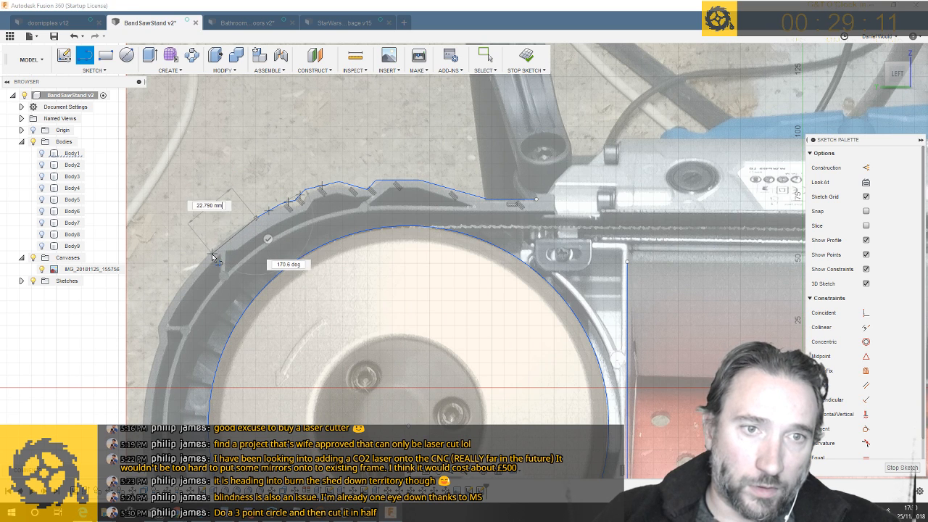
pyautogui.moveTo(201, 261); pyautogui.dragTo(157, 326)
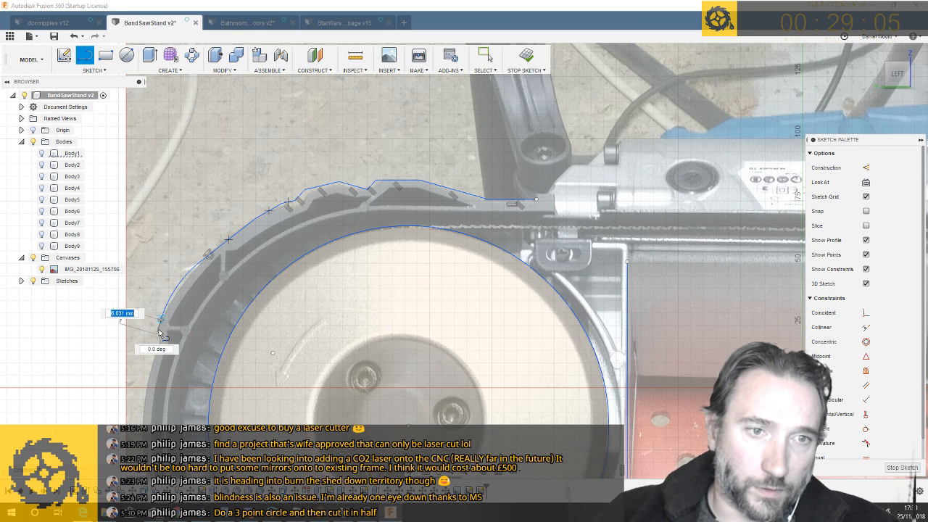
pyautogui.click(159, 329)
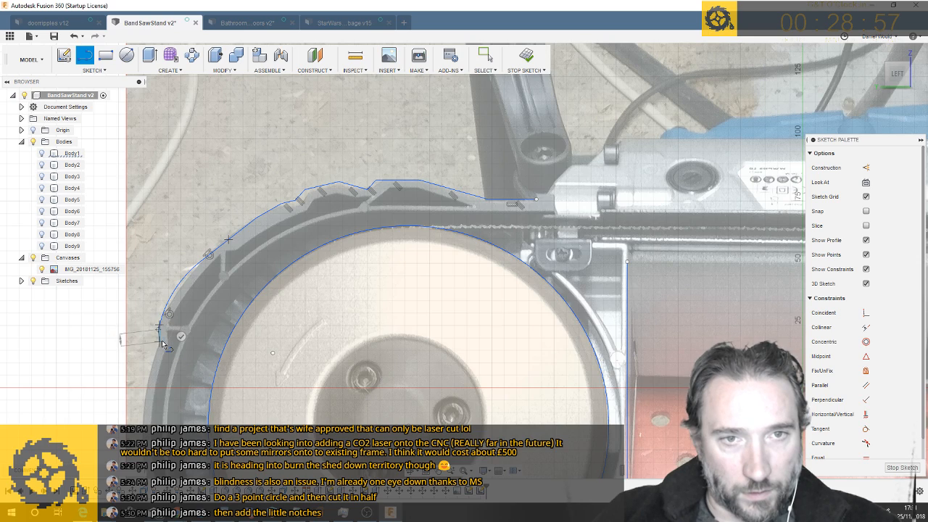
# Continue the line chain down the left casing's outer side and around towards its lower-left corner
pyautogui.scroll(-2, 161, 344)
pyautogui.scroll(-2, 162, 344)
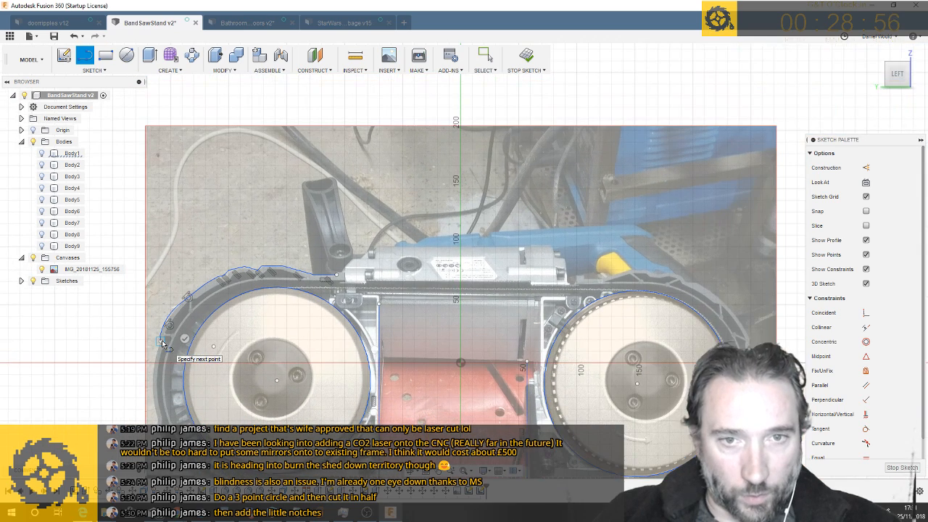
pyautogui.click(151, 395)
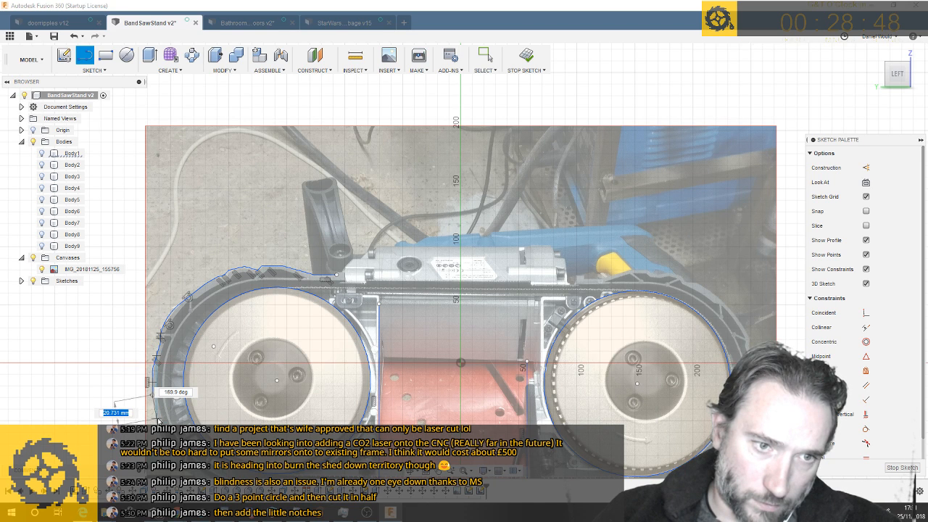
pyautogui.click(158, 422)
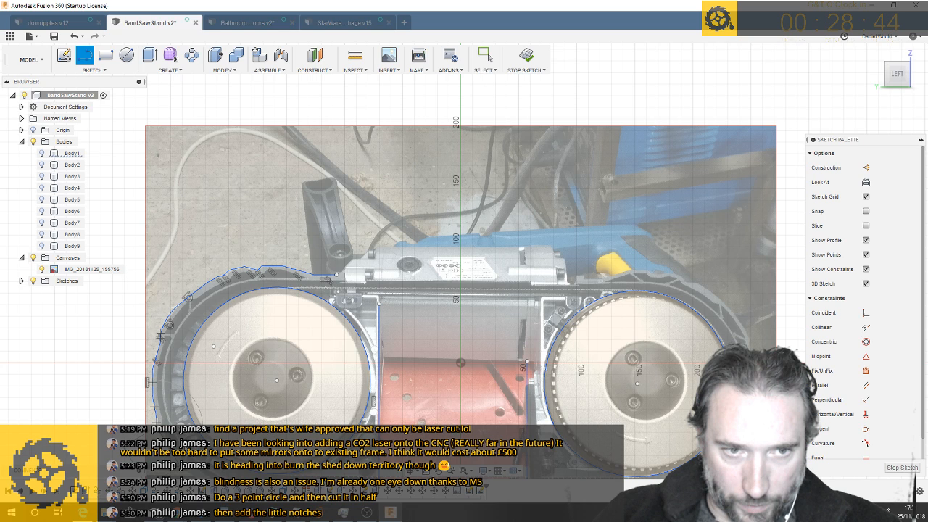
pyautogui.scroll(-3, 174, 417)
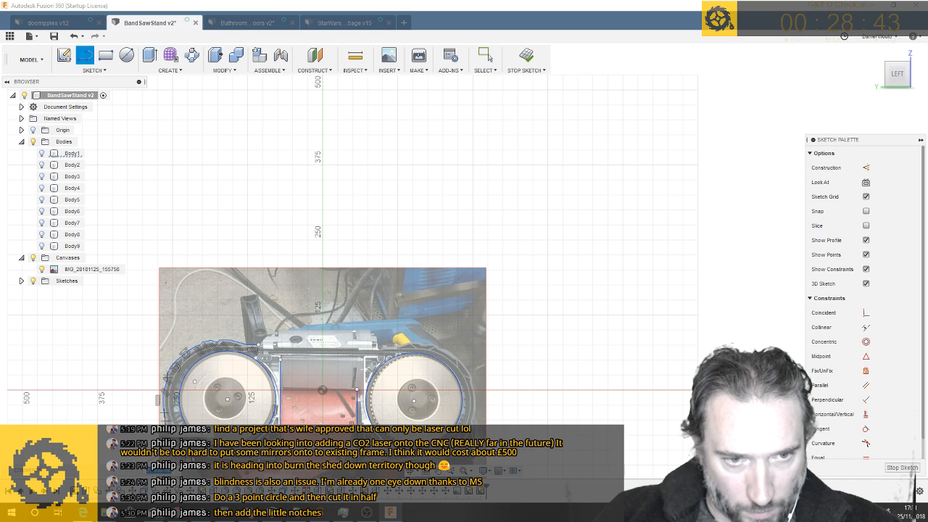
pyautogui.scroll(5, 189, 457)
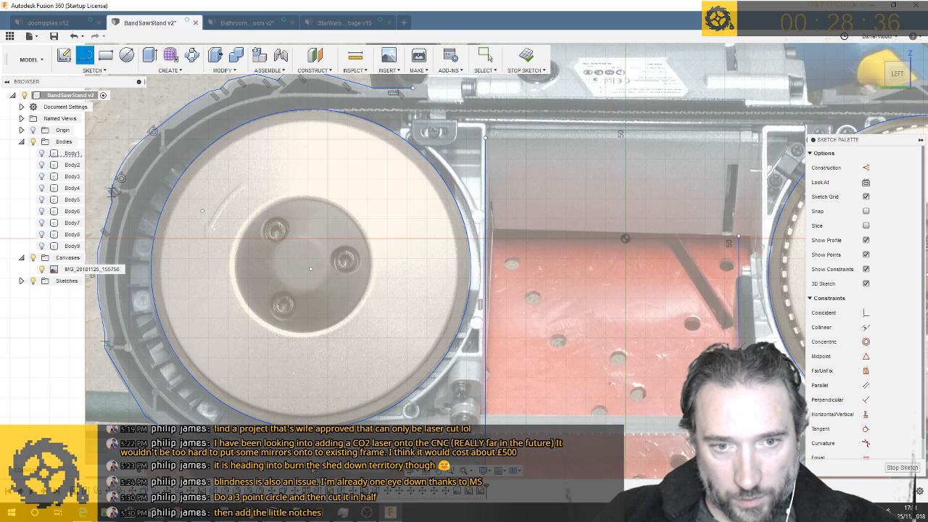
# Trace the notch on the left casing's lower edge and join the outline to the existing short horizontal line
pyautogui.scroll(-3, 312, 468)
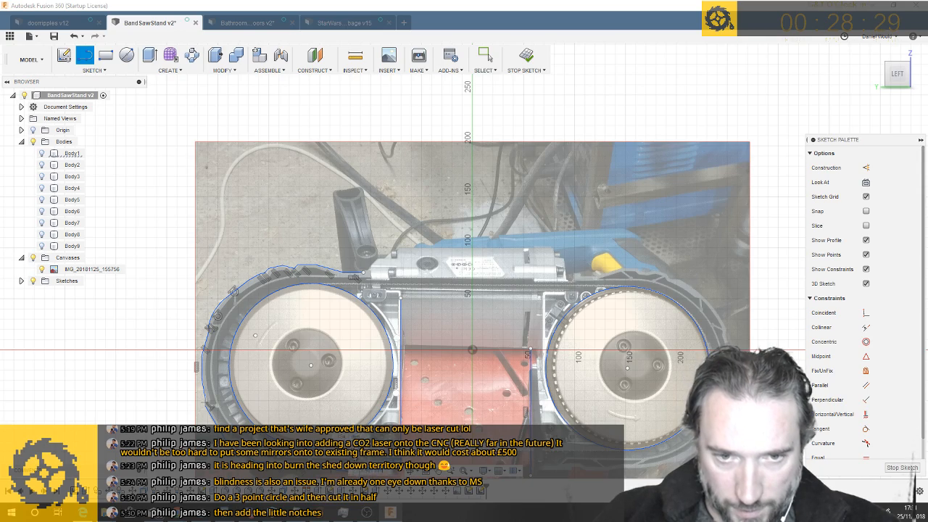
pyautogui.scroll(4, 356, 460)
pyautogui.moveTo(355, 460)
pyautogui.keyDown('shift'); pyautogui.mouseDown(button='middle')
pyautogui.moveTo(365, 464)
pyautogui.moveTo(361, 368)
pyautogui.mouseUp(button='middle'); pyautogui.keyUp('shift')
pyautogui.click(368, 380)
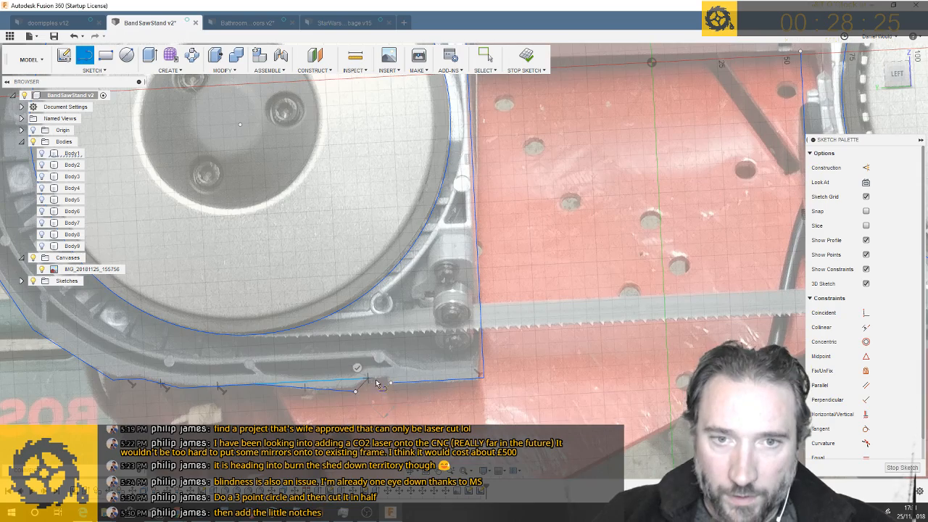
pyautogui.click(383, 379)
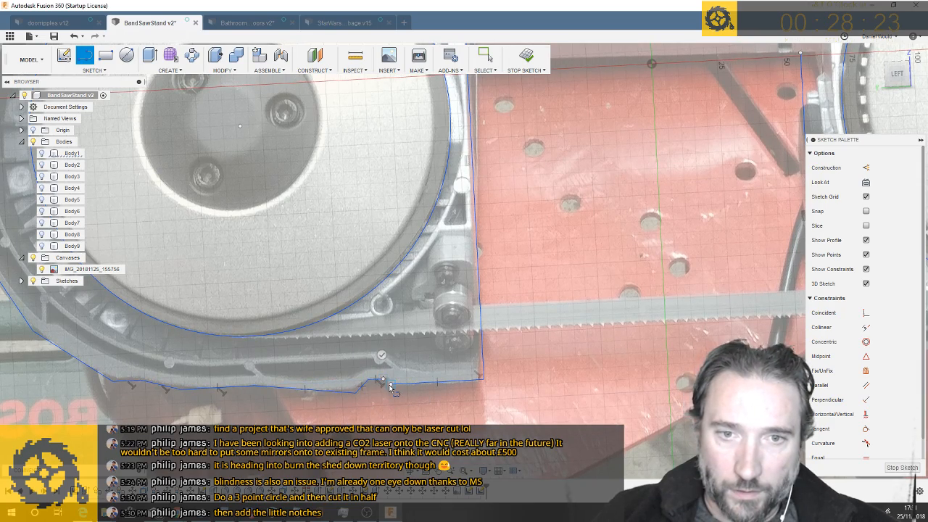
pyautogui.scroll(-6, 449, 370)
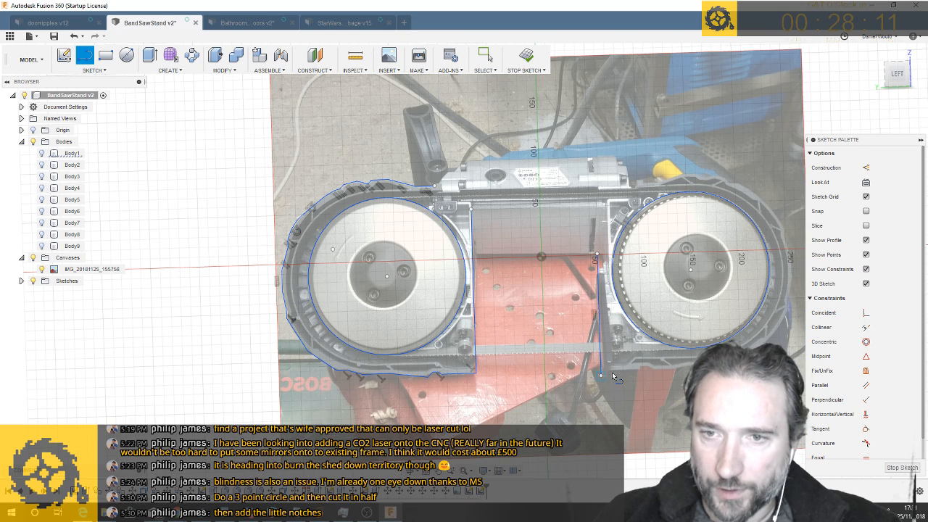
pyautogui.scroll(5, 613, 375)
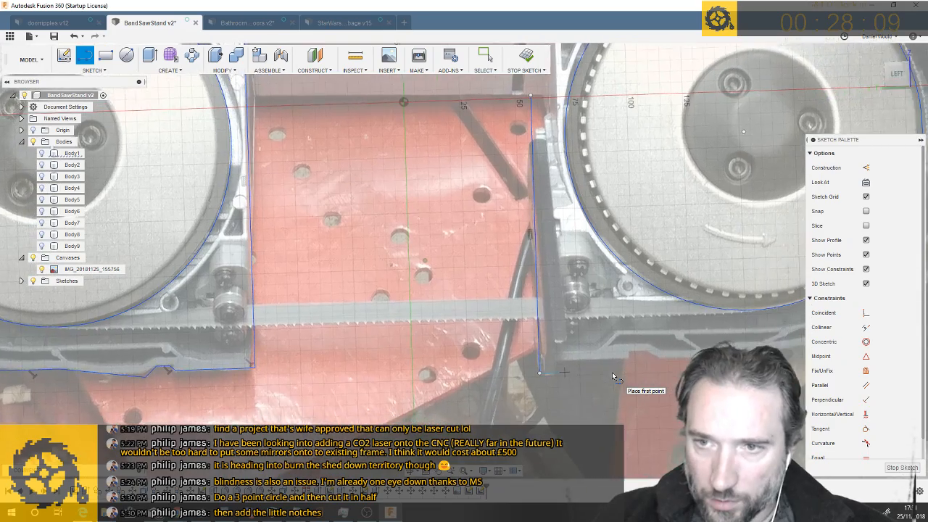
pyautogui.scroll(-3, 612, 372)
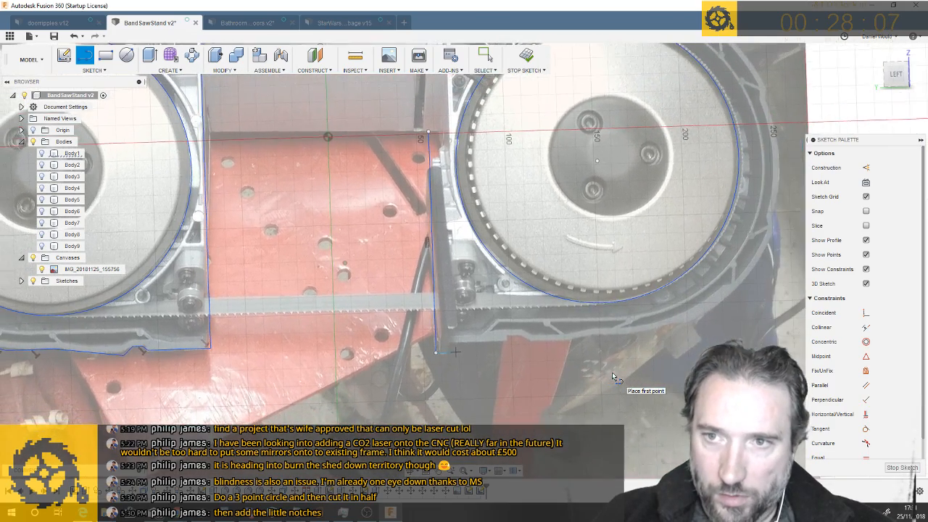
pyautogui.scroll(-2, 612, 375)
pyautogui.scroll(1, 612, 375)
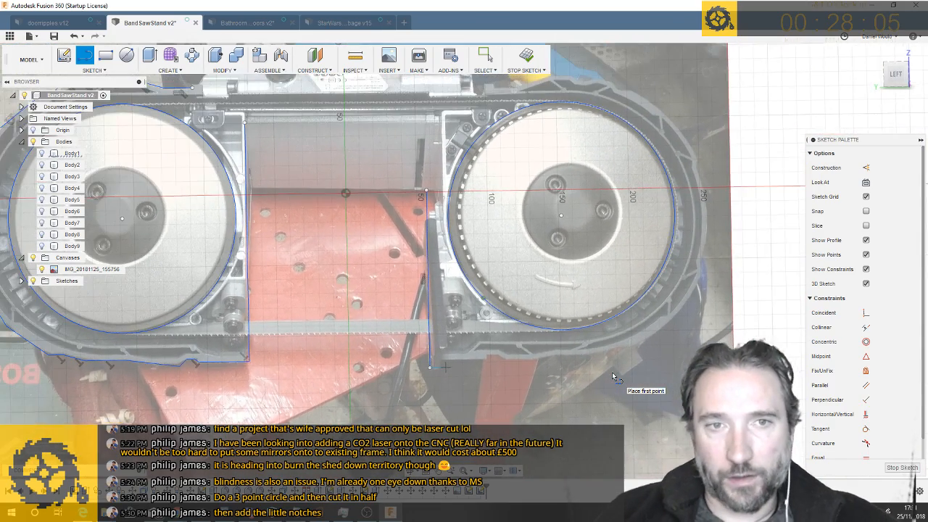
pyautogui.scroll(-4, 613, 375)
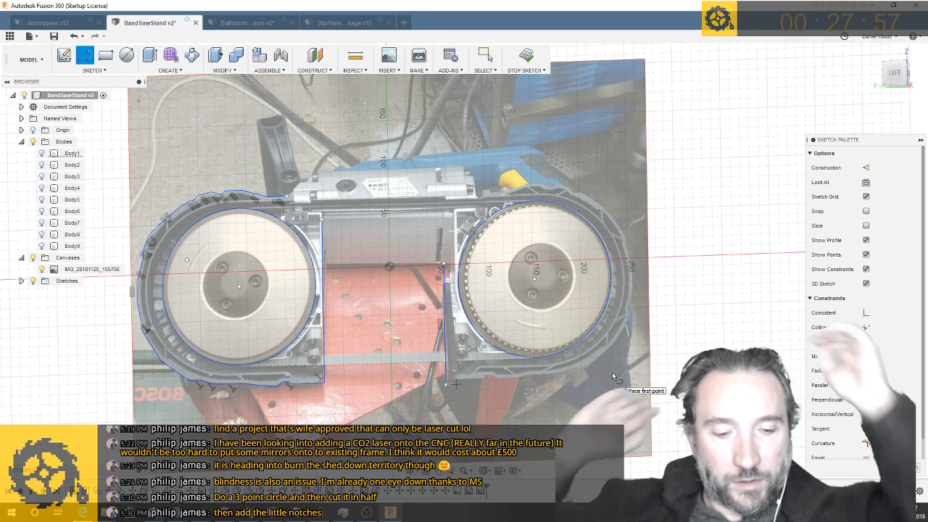
# Trace the saw body's upper edge with a line about 205 mm long, a short step and an arc rising beside the yellow trigger
pyautogui.click(288, 197)
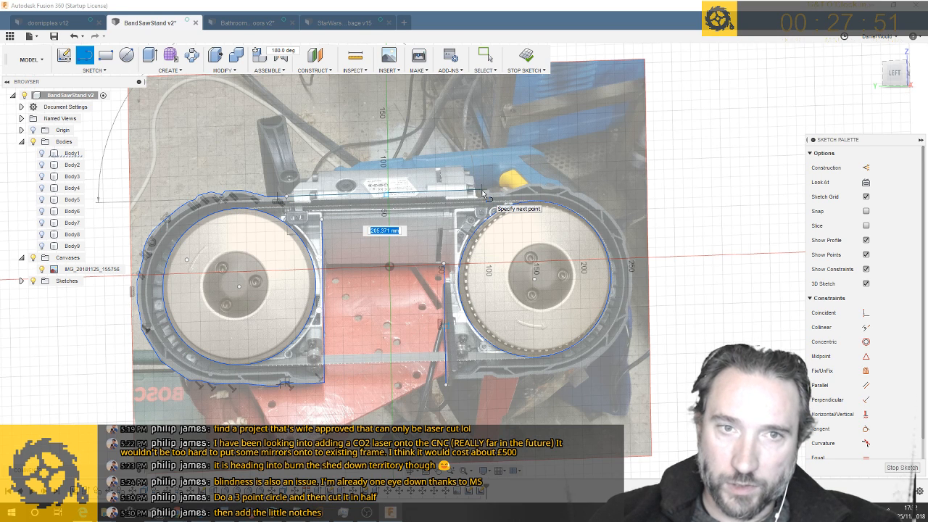
pyautogui.click(483, 193)
pyautogui.scroll(5, 485, 190)
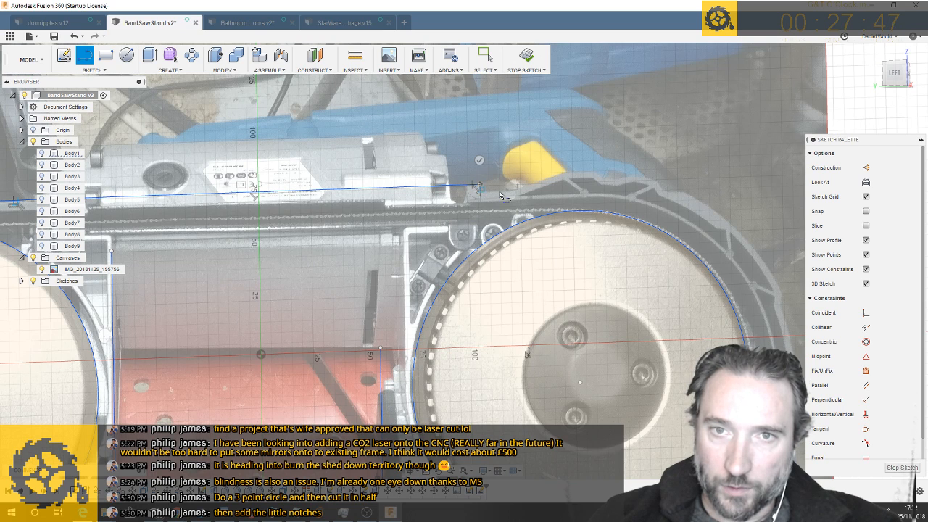
pyautogui.click(516, 191)
pyautogui.moveTo(515, 191); pyautogui.dragTo(563, 172)
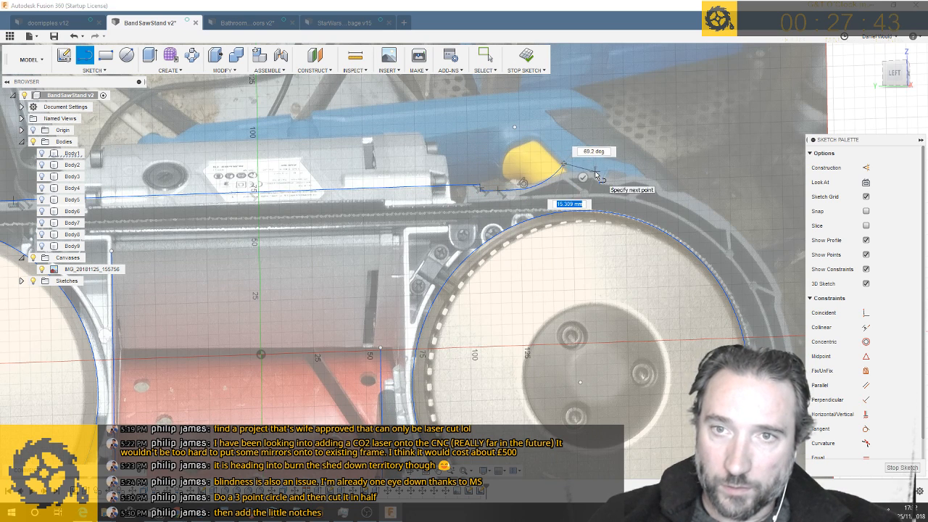
# Trace the notched ridge on top of the right wheel housing with short connected line segments
pyautogui.click(595, 172)
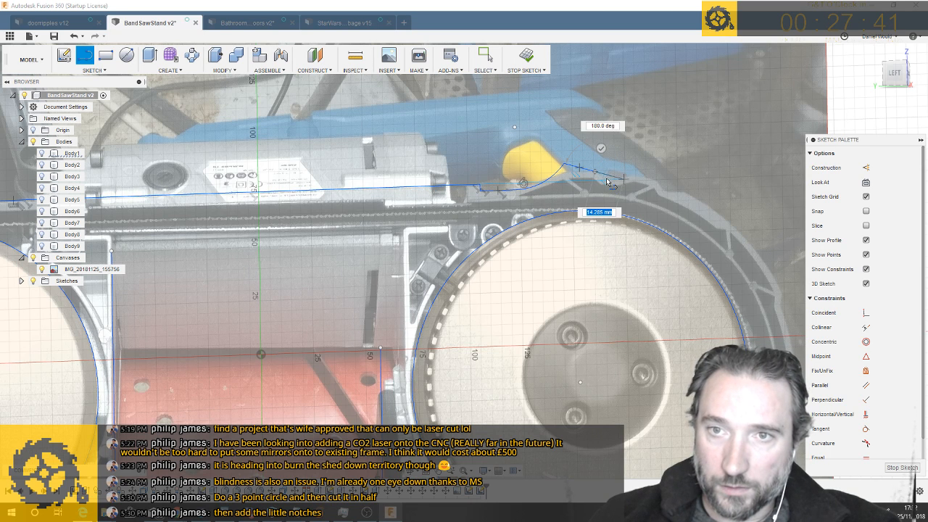
pyautogui.click(624, 179)
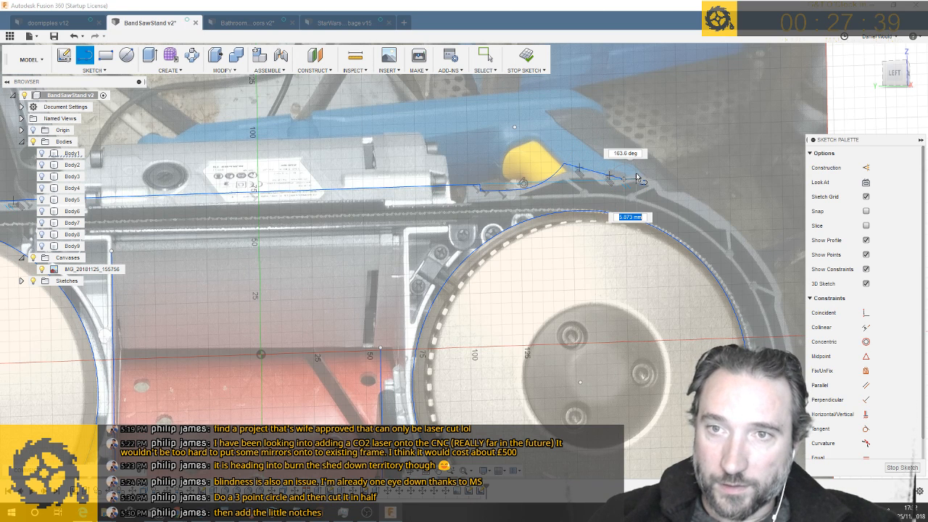
pyautogui.scroll(2, 638, 174)
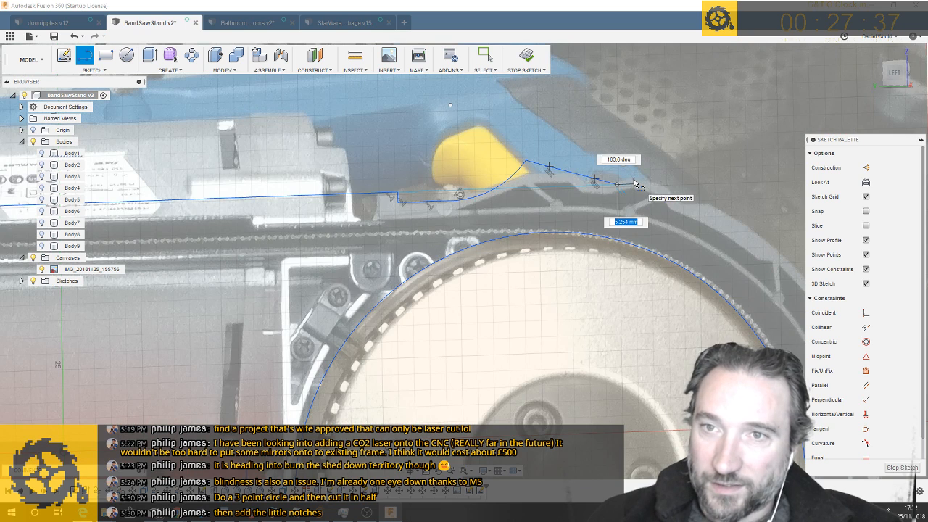
pyautogui.click(632, 178)
pyautogui.click(665, 183)
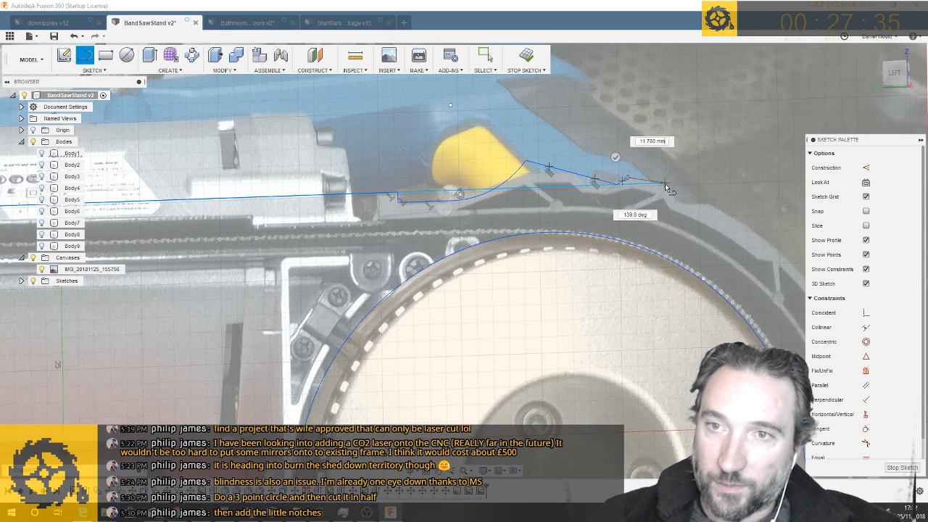
pyautogui.click(680, 202)
pyautogui.click(712, 203)
# Continue the line chain around the outer curve of the right wheel housing, following its notches down the right side
pyautogui.scroll(-1, 712, 202)
pyautogui.scroll(-4, 712, 203)
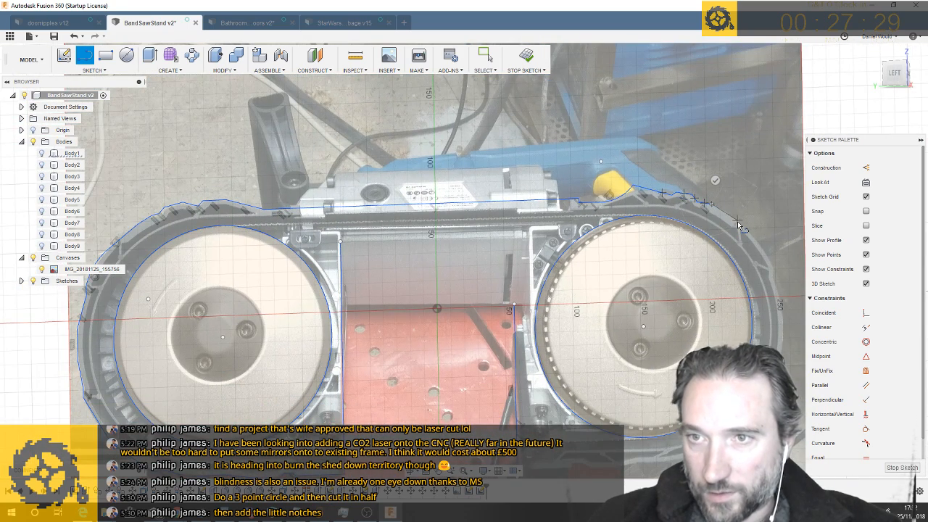
pyautogui.click(738, 221)
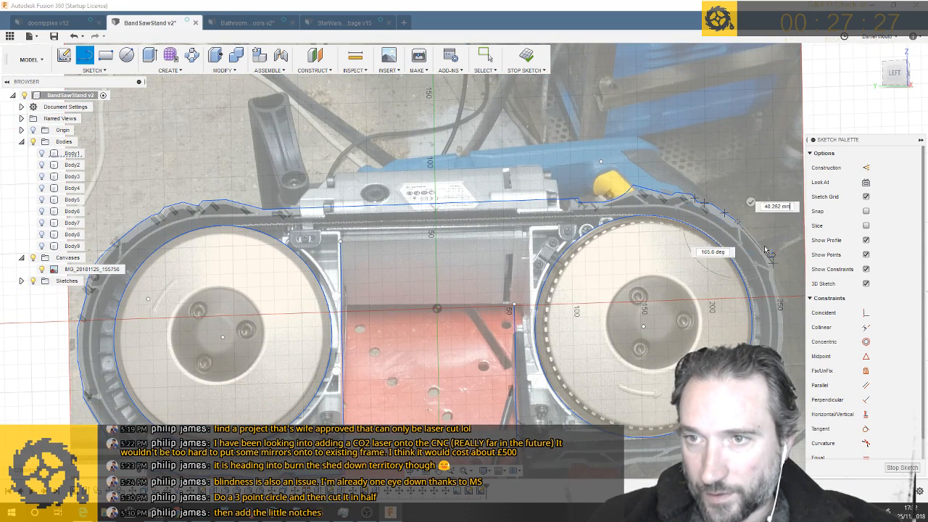
pyautogui.doubleClick(758, 243)
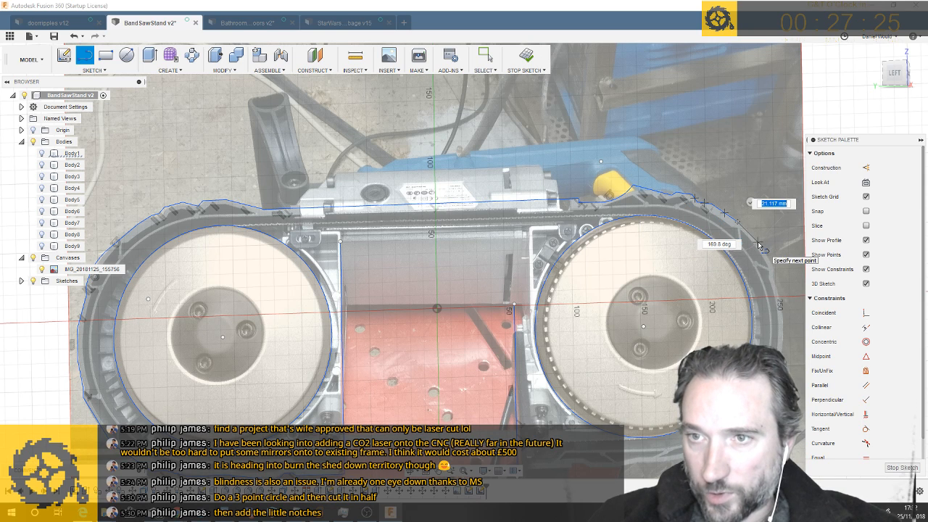
pyautogui.click(776, 271)
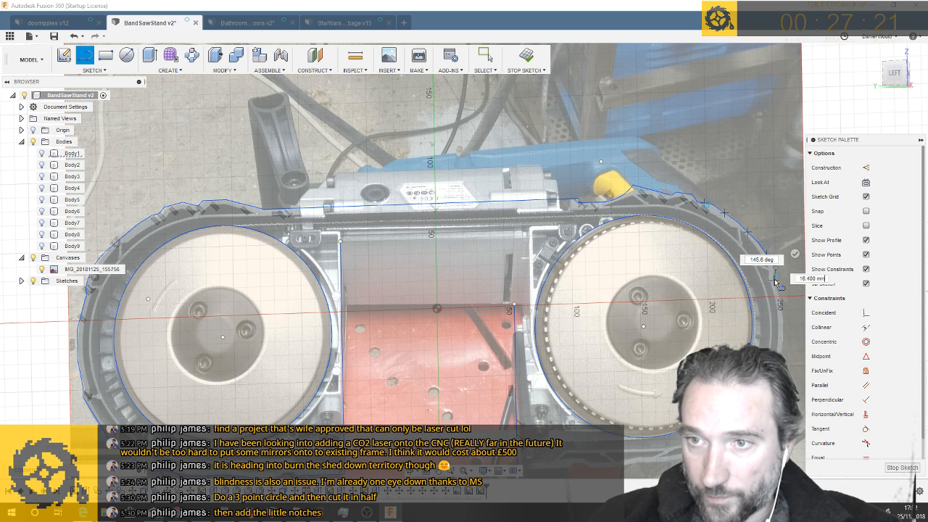
pyautogui.doubleClick(774, 279)
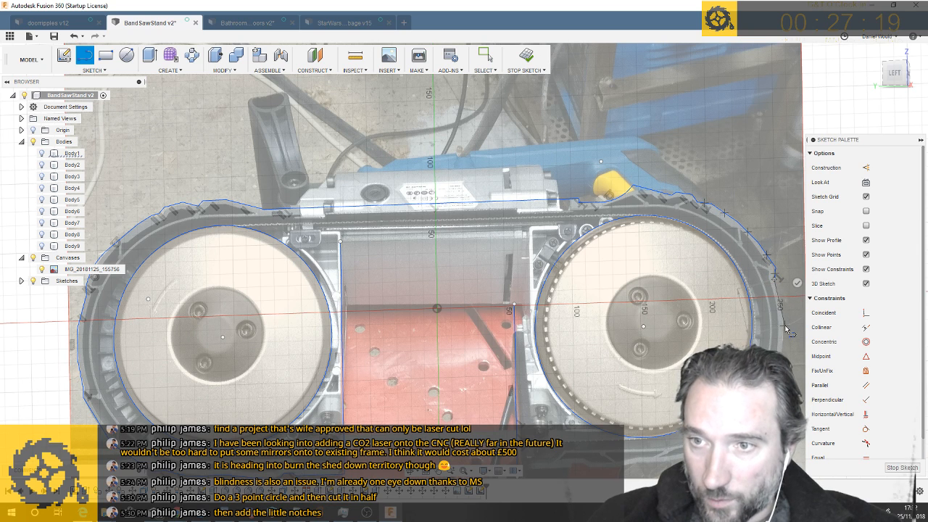
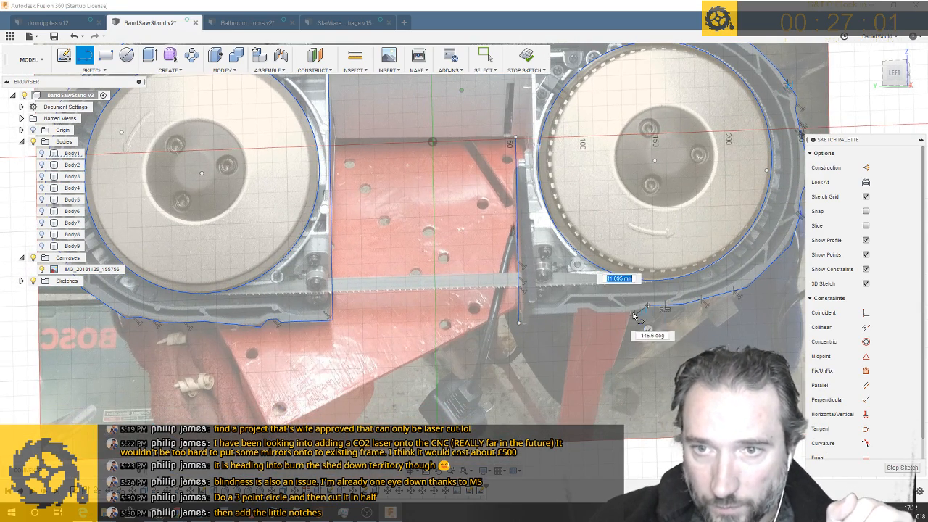
# Trace the right housing's lower edge and end the line chain on the vertical inner edge
pyautogui.click(626, 311)
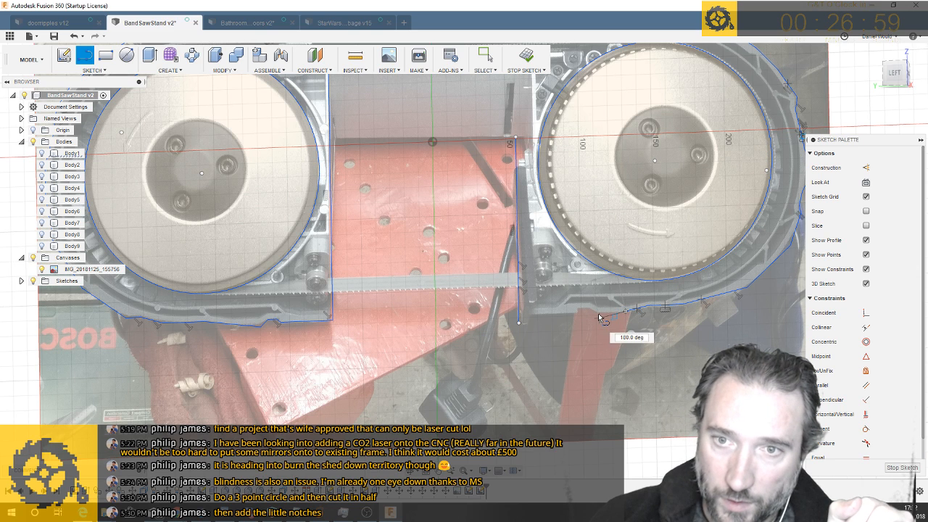
pyautogui.click(598, 313)
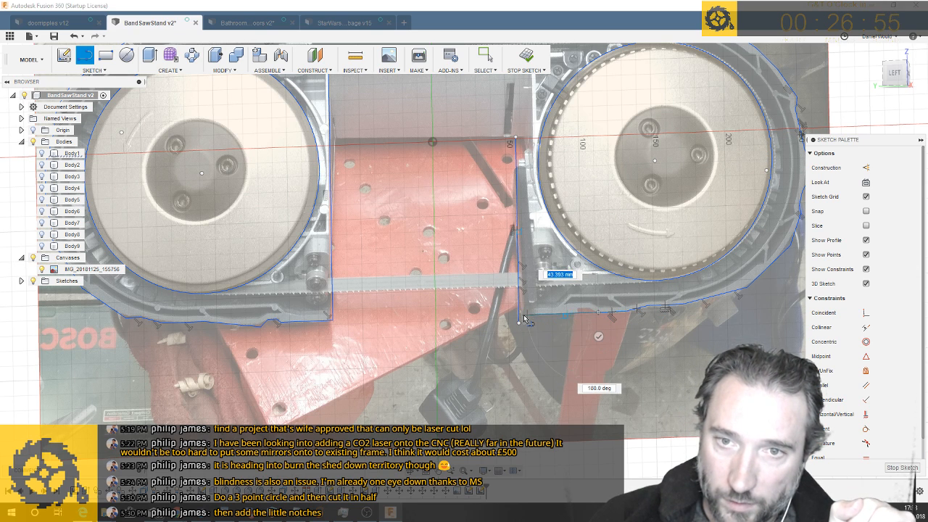
pyautogui.click(520, 319)
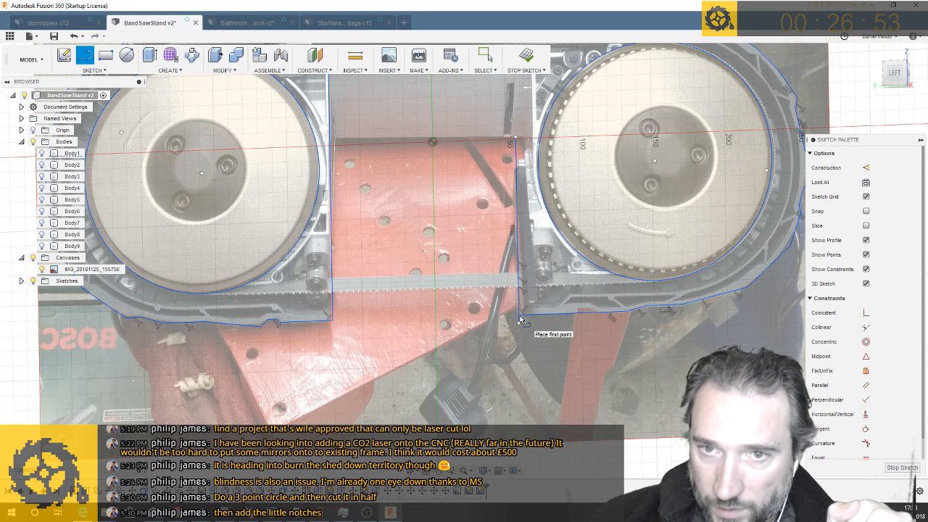
# Extend the right housing's inner edge upward and draw a line across the gap to the left inner edge, closing the outline
pyautogui.scroll(-5, 520, 320)
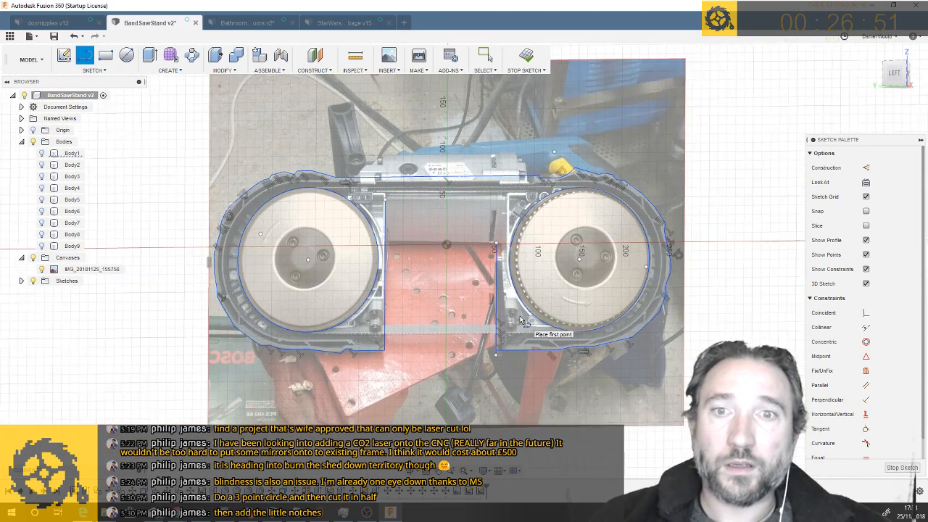
pyautogui.click(495, 206)
pyautogui.click(388, 205)
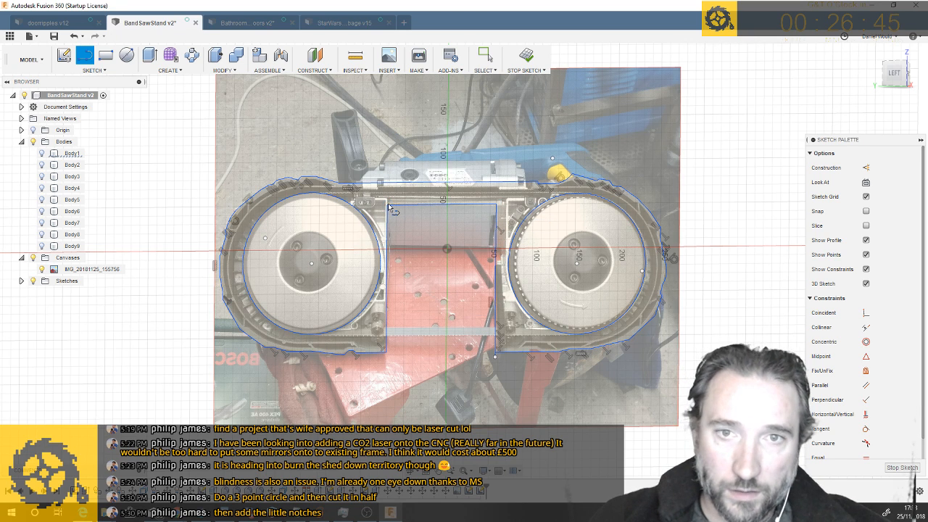
# Extrude the two wheel circles 20 mm as new bodies
pyautogui.keyDown('shift'); pyautogui.moveTo(435, 243); pyautogui.dragTo(424, 247, button='middle'); pyautogui.keyUp('shift')
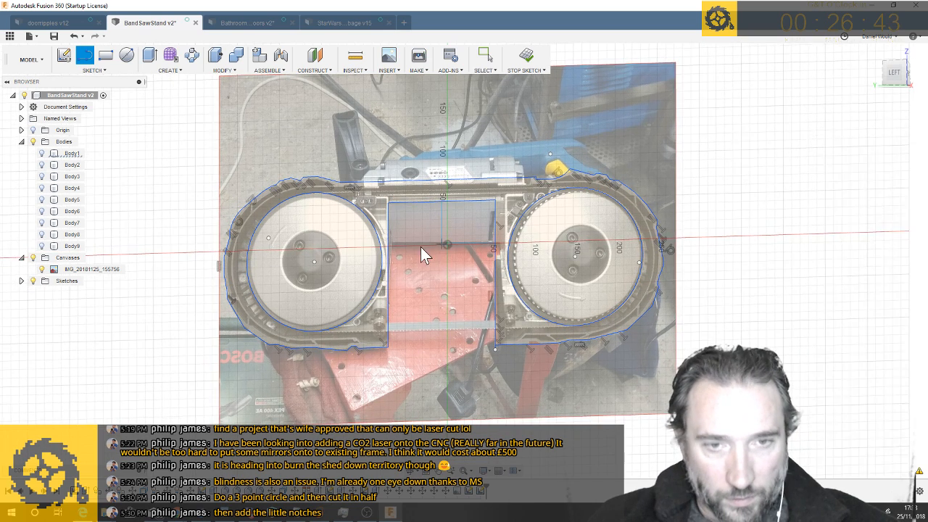
pyautogui.press('q')
pyautogui.click(314, 288)
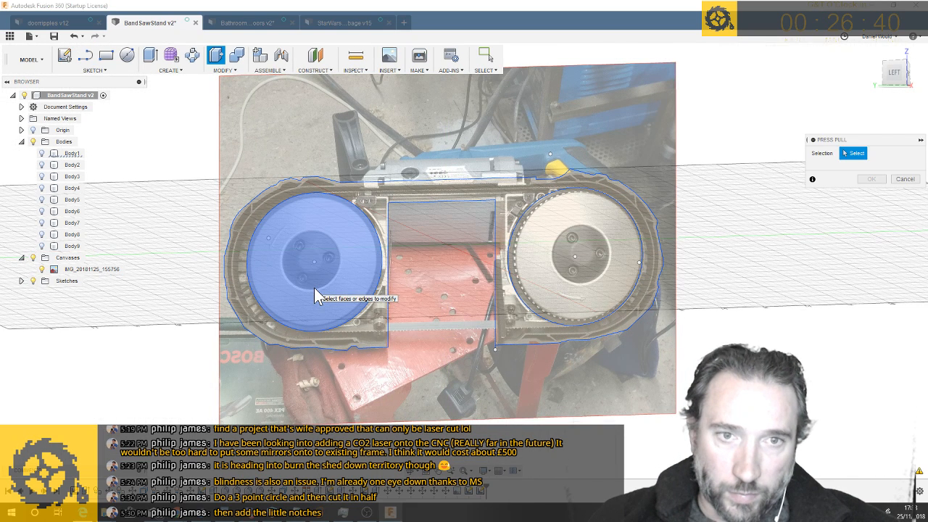
pyautogui.click(314, 288)
pyautogui.click(571, 261)
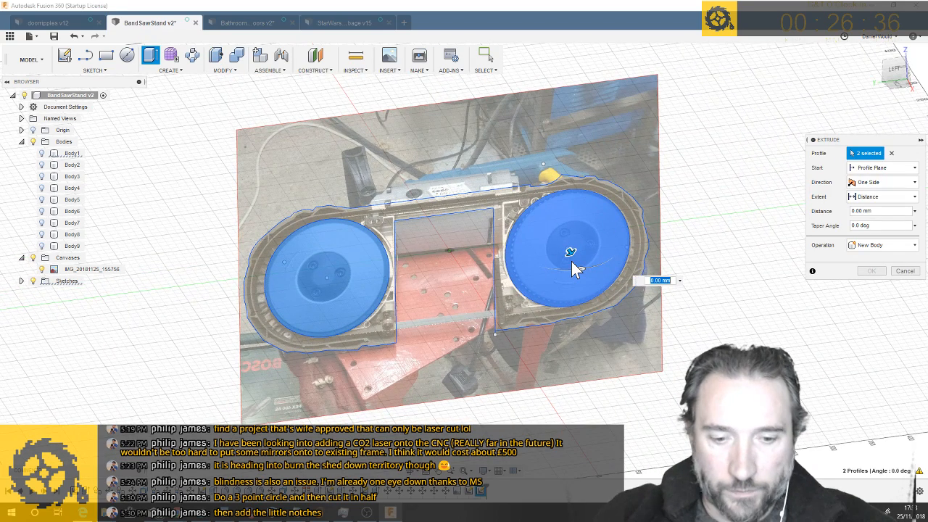
pyautogui.write('20')
pyautogui.press('Return')
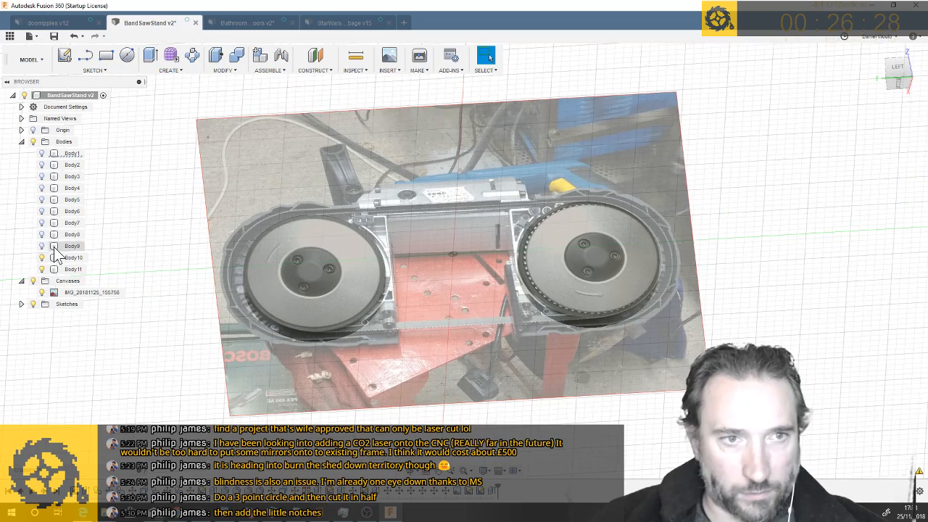
# Show the traced band saw outline, Sketch6, in the model again
pyautogui.click(53, 269)
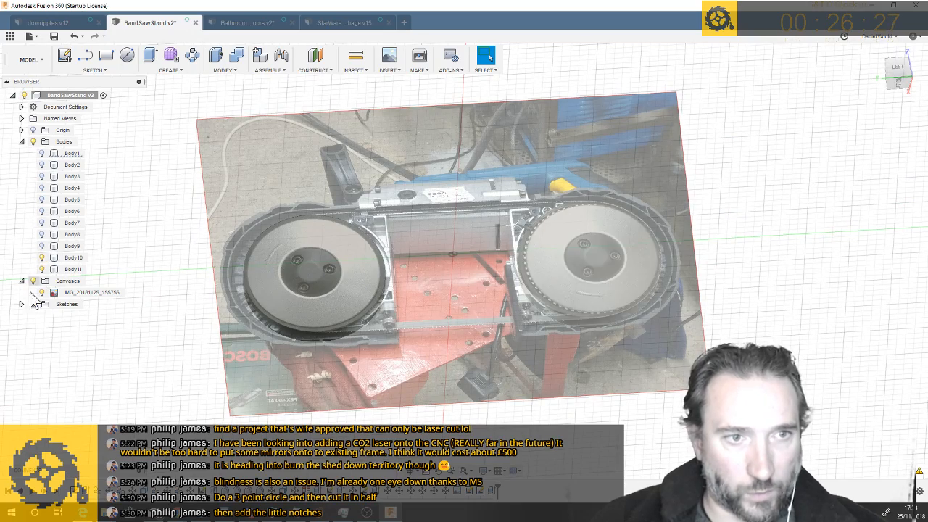
pyautogui.click(313, 270)
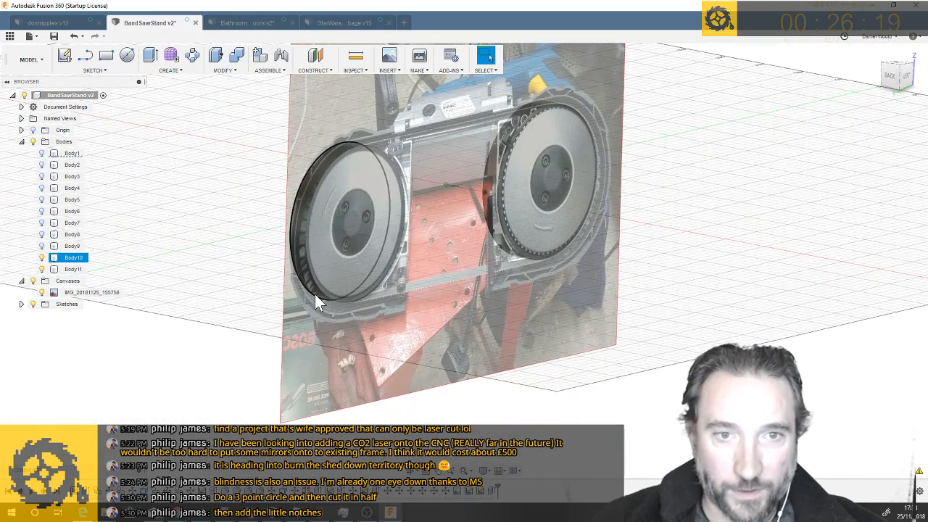
pyautogui.click(112, 266)
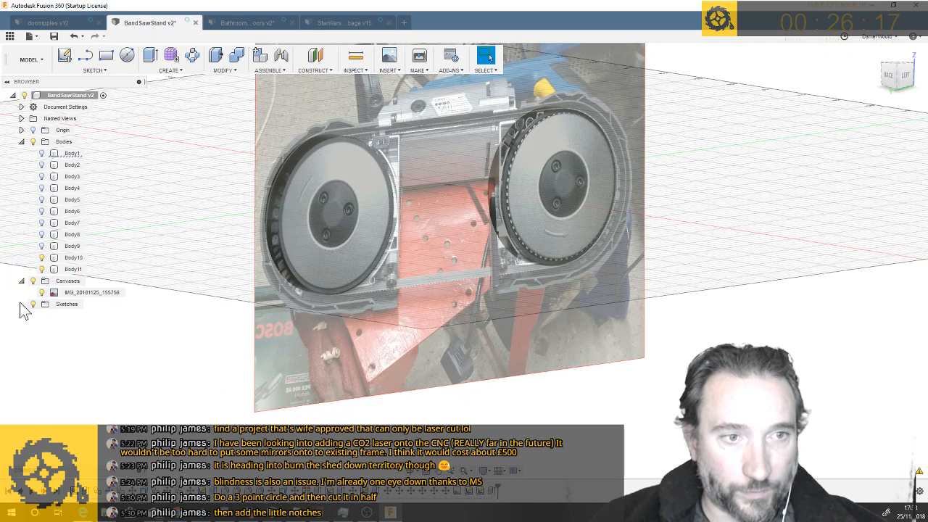
pyautogui.click(22, 305)
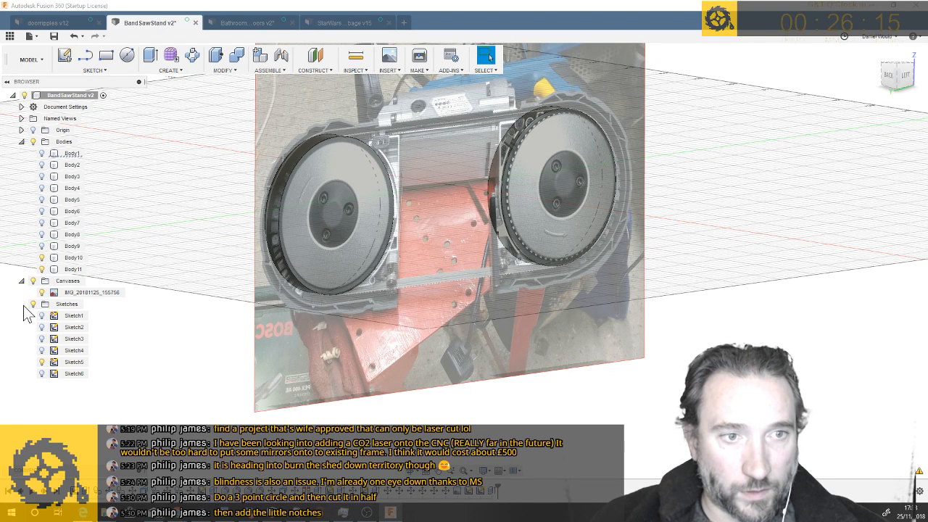
pyautogui.click(41, 374)
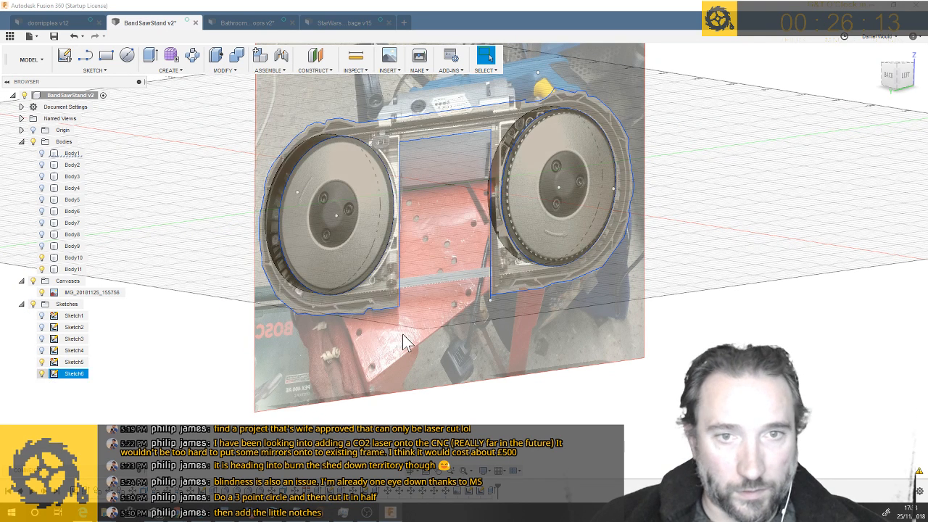
# Extrude the housing profile around the two wheels 30 mm as a new body
pyautogui.click(372, 293)
pyautogui.press('q')
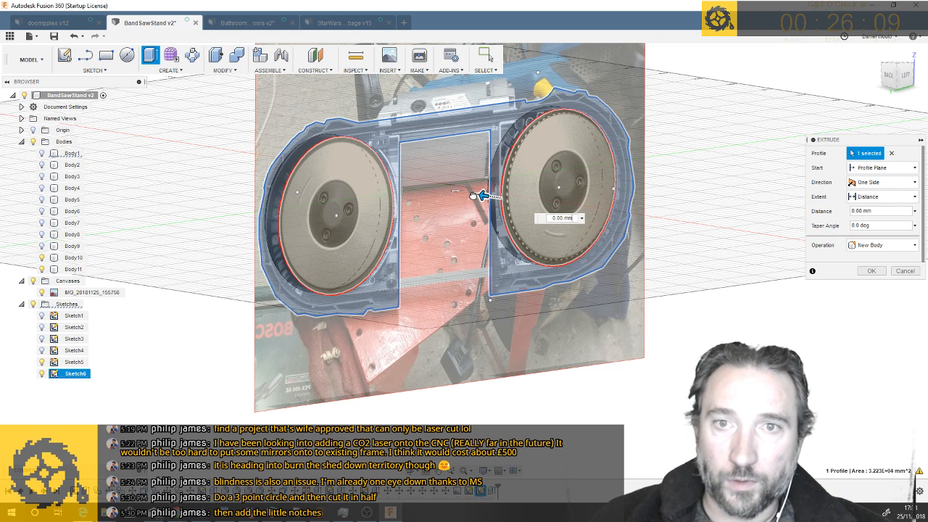
pyautogui.moveTo(465, 195); pyautogui.dragTo(465, 196)
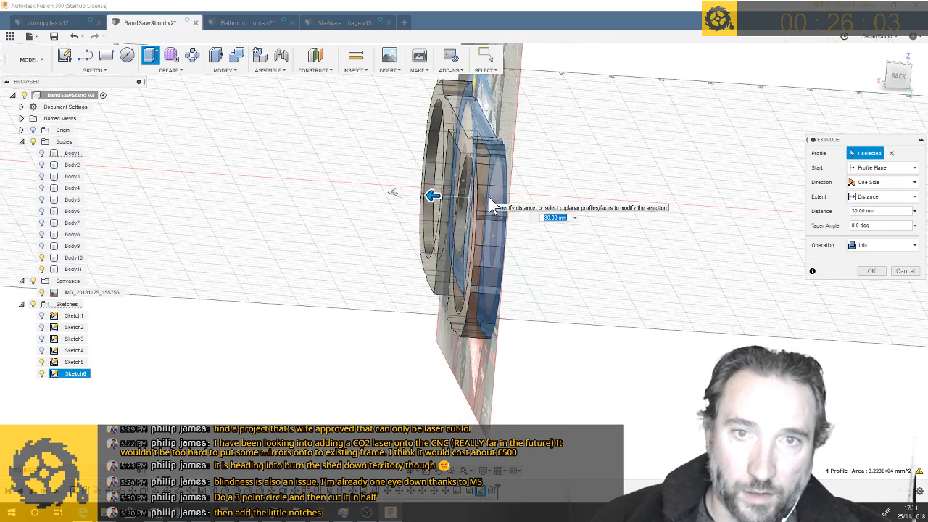
pyautogui.click(861, 247)
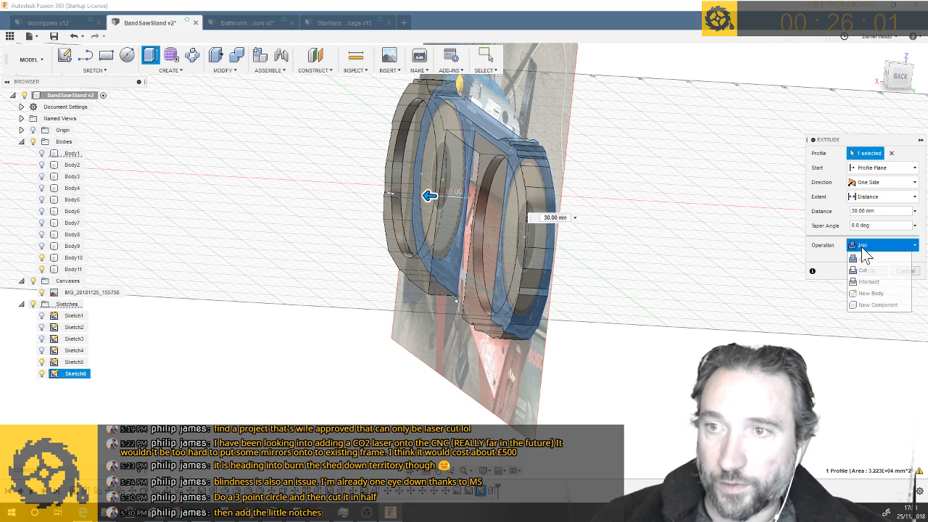
pyautogui.click(870, 292)
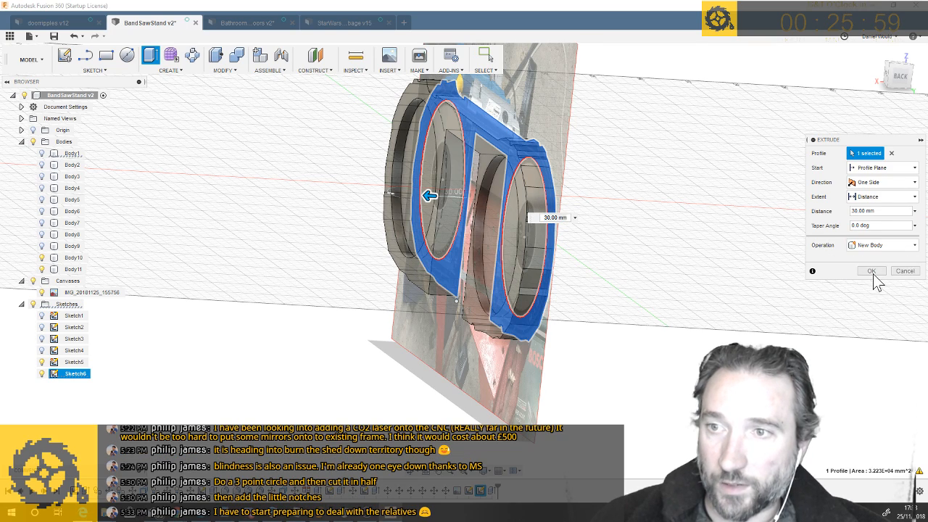
pyautogui.click(871, 270)
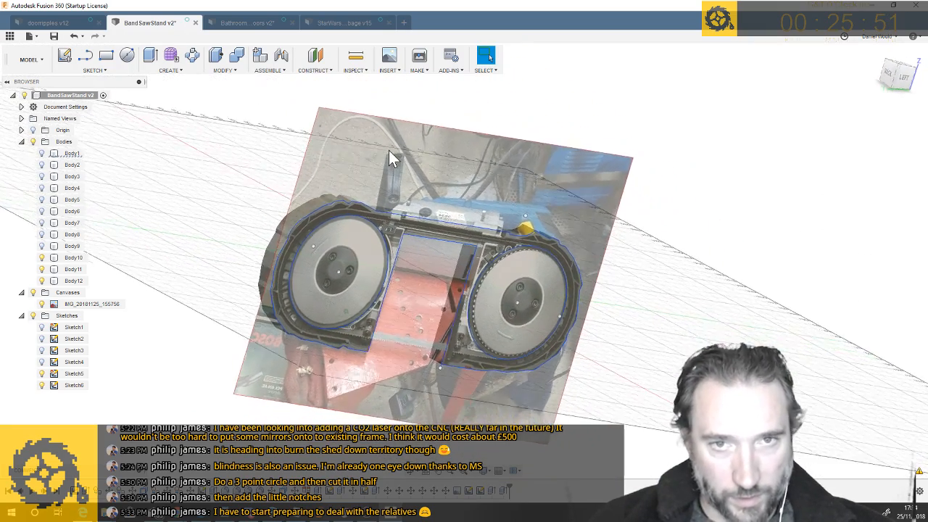
# Create a construction plane at 45 degrees through the straight top line of the band saw outline sketch
pyautogui.click(314, 69)
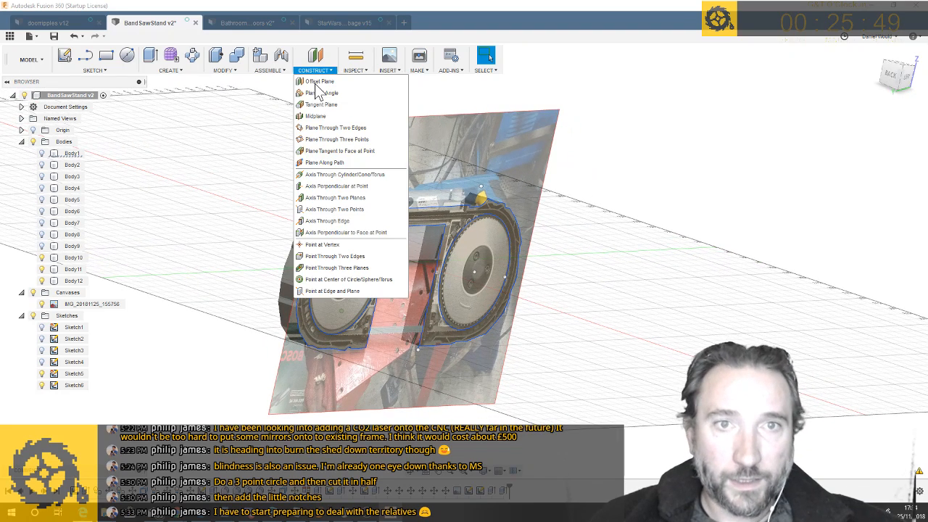
pyautogui.click(319, 92)
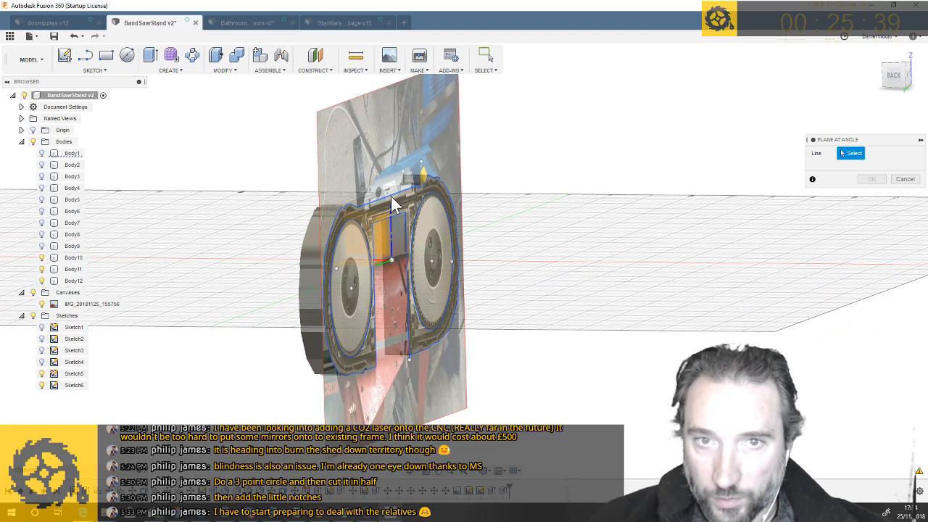
pyautogui.click(391, 196)
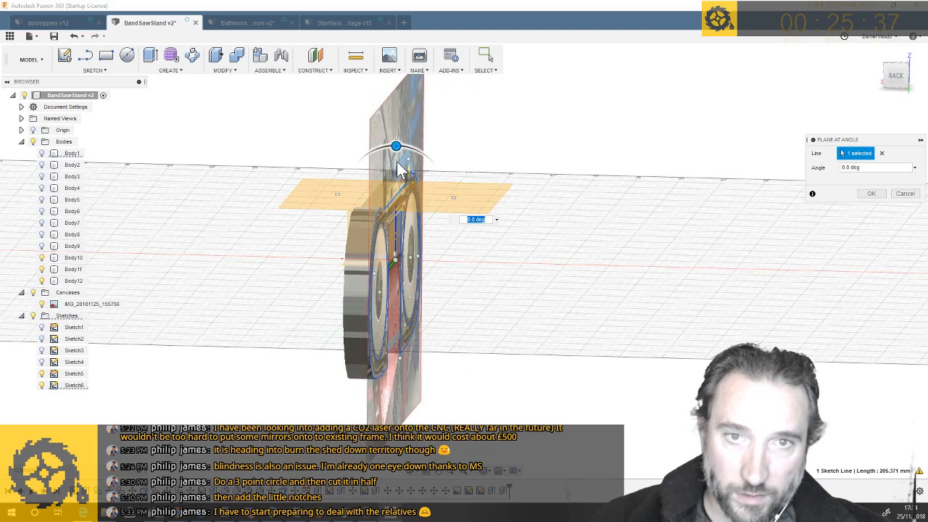
pyautogui.moveTo(396, 147); pyautogui.dragTo(422, 166)
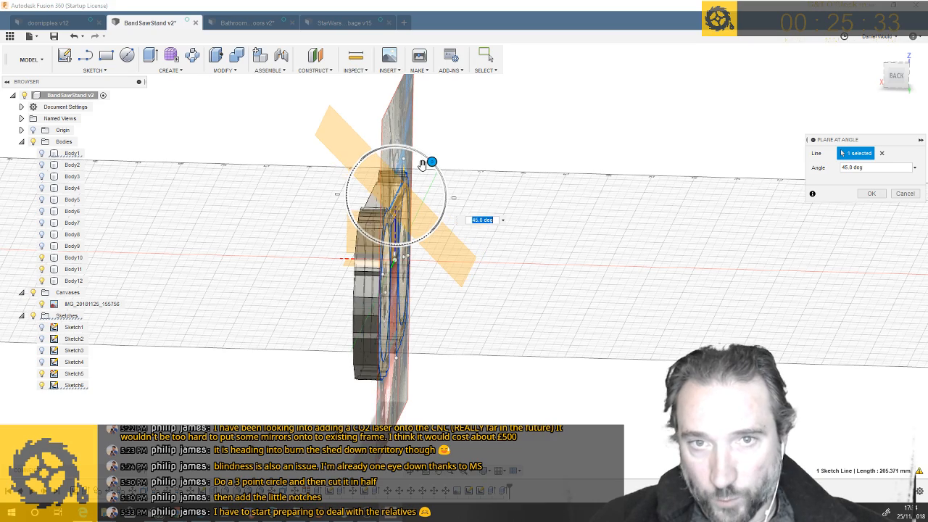
pyautogui.press('Return')
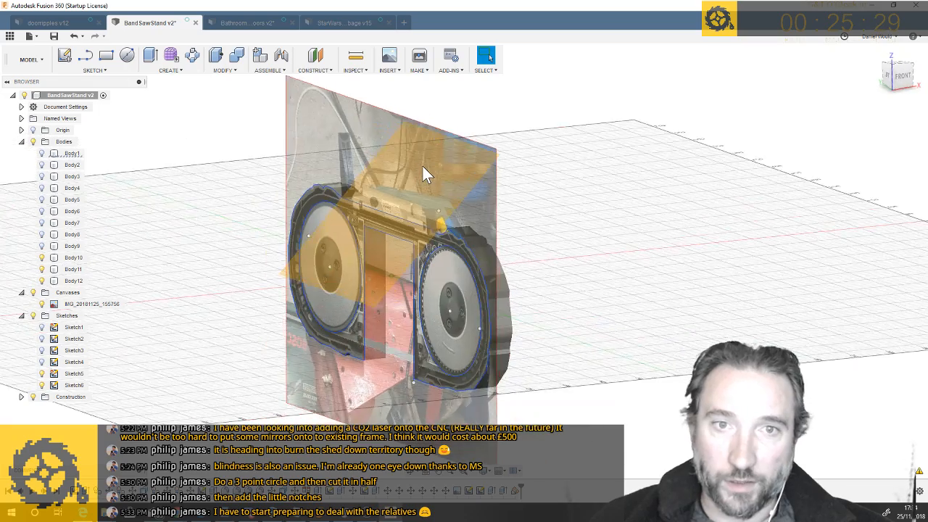
# Attach the photo IMG_20181125_163209.jpg as a canvas on the angled plane
pyautogui.click(388, 70)
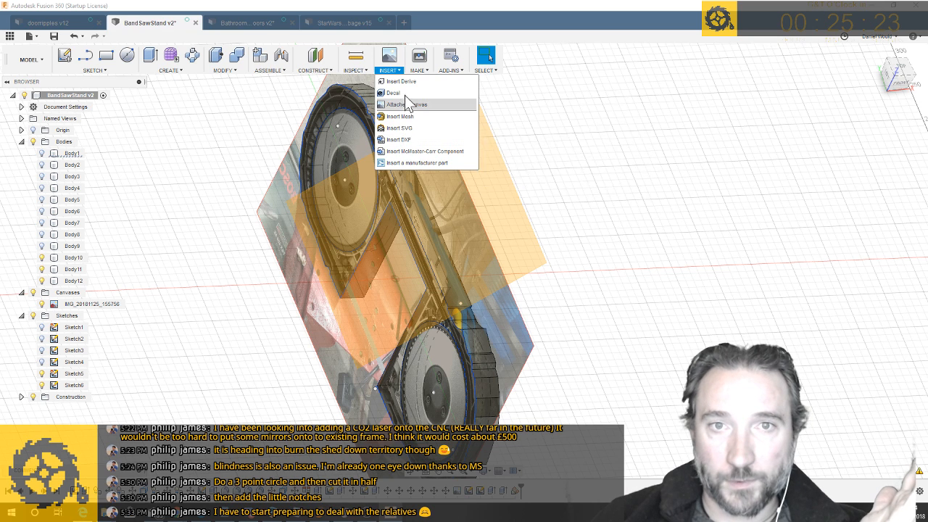
pyautogui.click(493, 175)
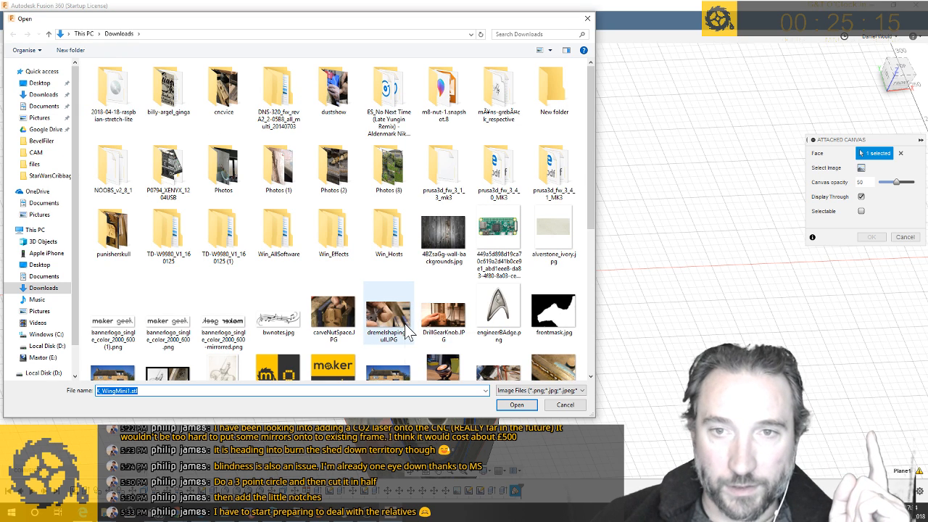
pyautogui.scroll(-5, 402, 319)
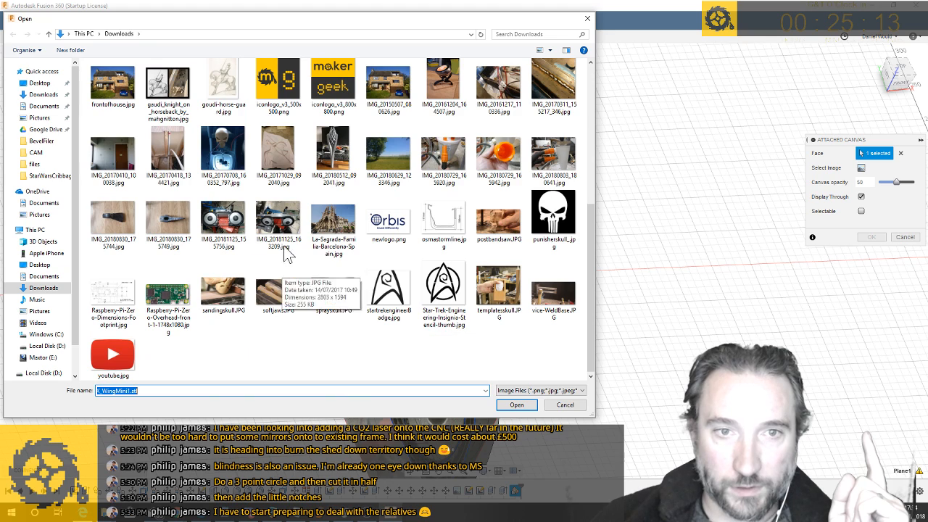
pyautogui.click(280, 227)
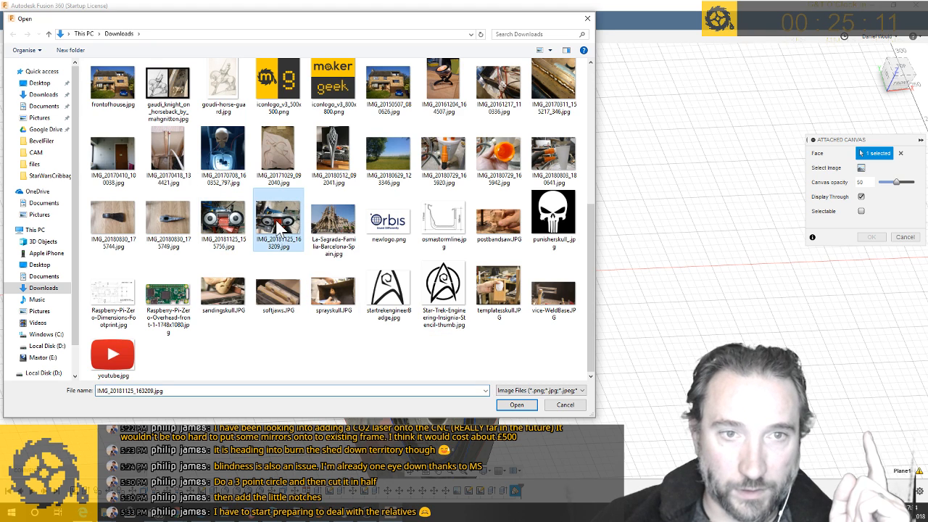
pyautogui.click(530, 408)
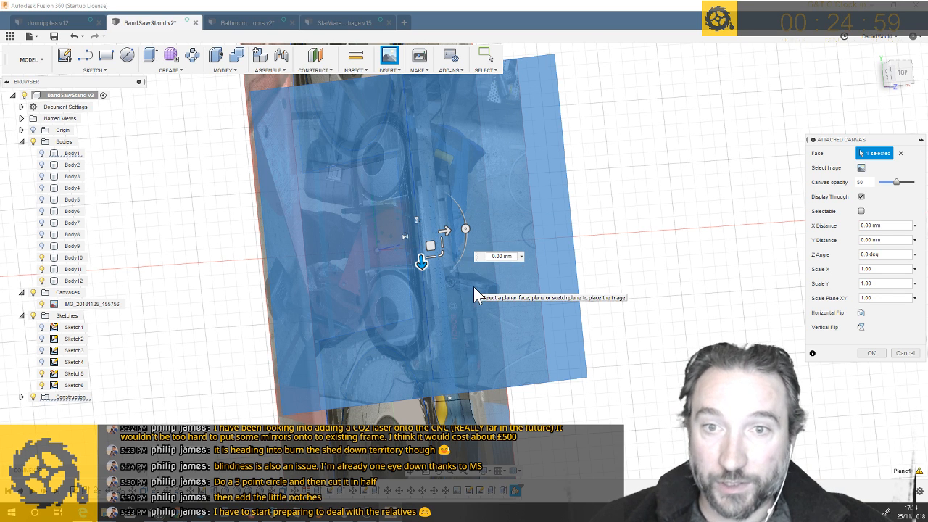
pyautogui.click(871, 353)
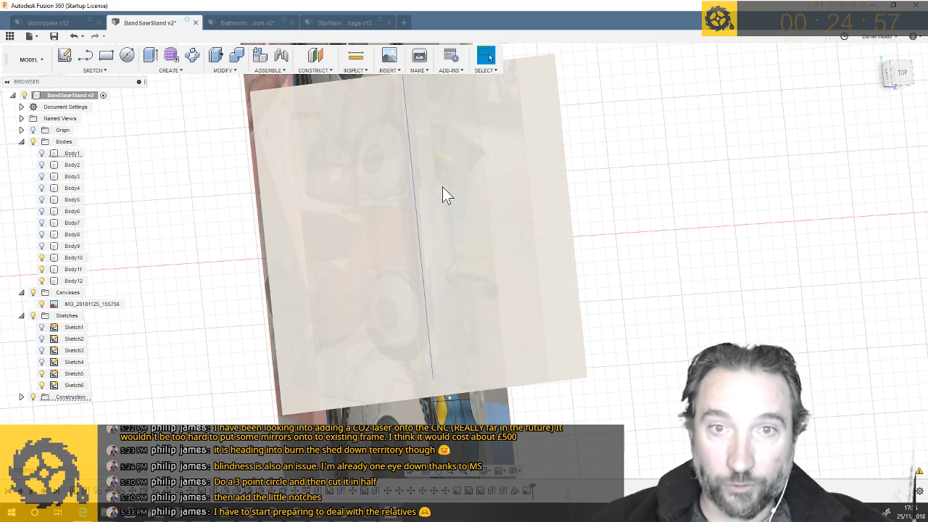
# Calibrate the IMG_20181125_163209 canvas to 200 mm between two points along the photographed ruler, starting at its 10 mark
pyautogui.scroll(5, 444, 187)
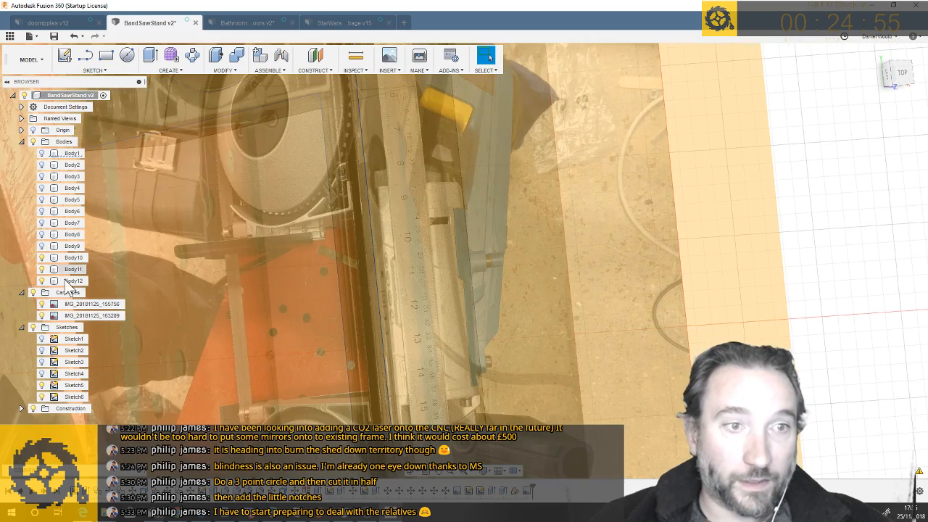
pyautogui.rightClick(82, 317)
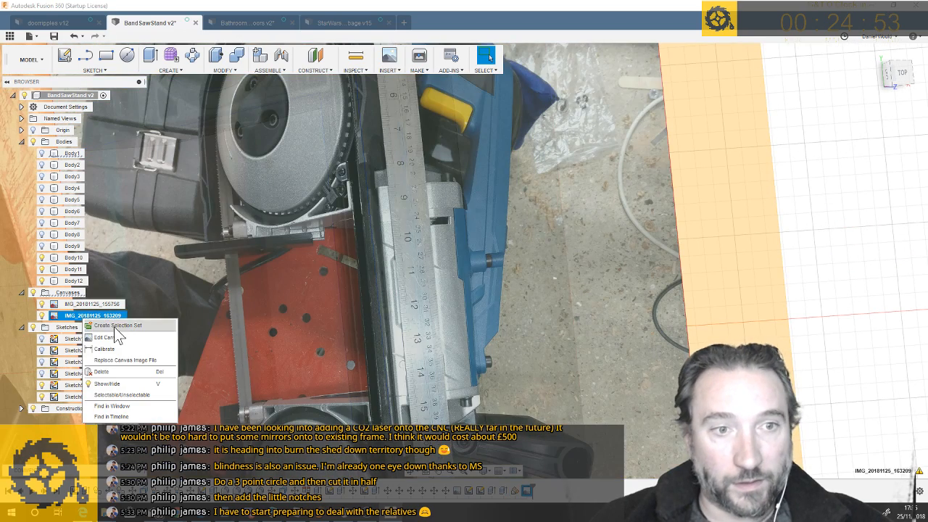
pyautogui.click(103, 349)
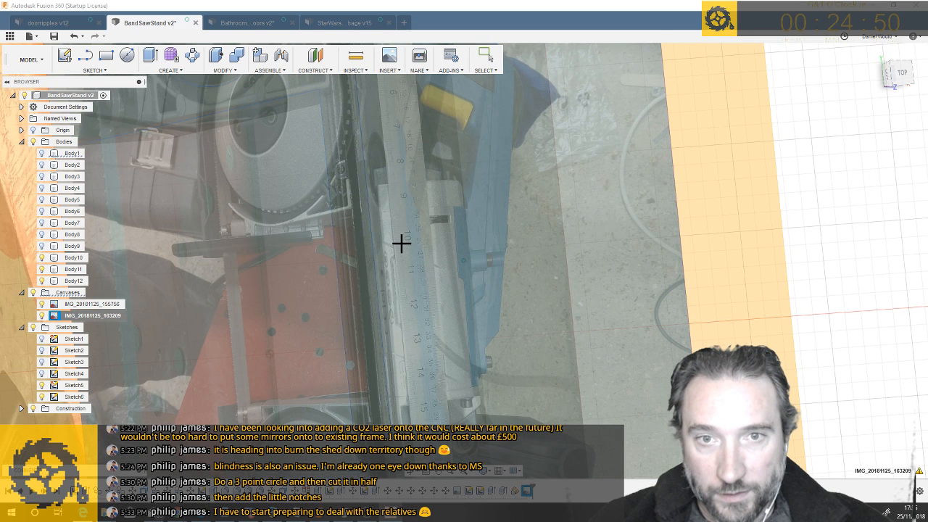
pyautogui.keyDown('shift'); pyautogui.moveTo(402, 244); pyautogui.dragTo(399, 205, button='middle'); pyautogui.keyUp('shift')
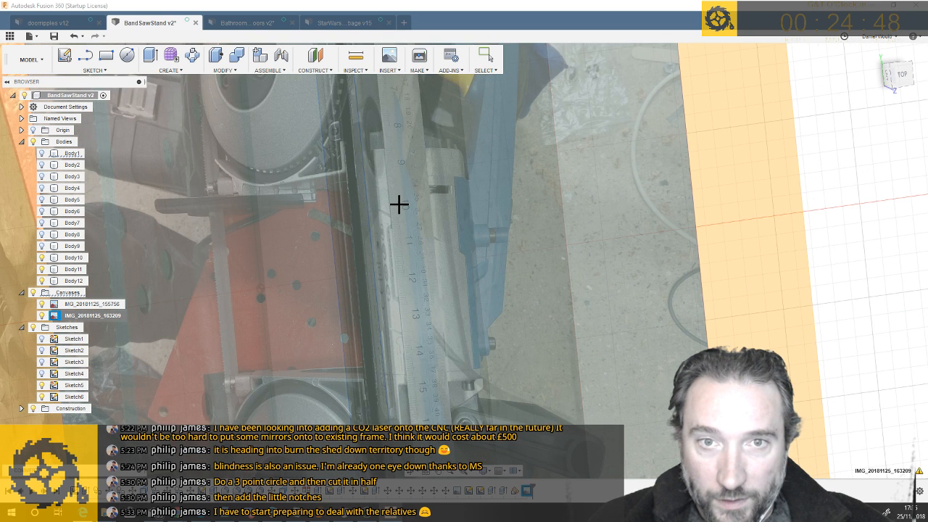
pyautogui.click(399, 204)
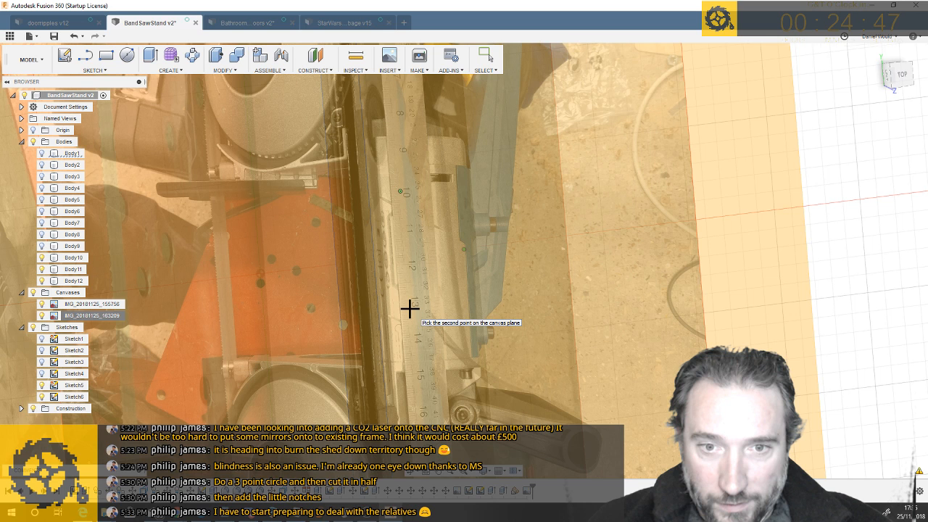
pyautogui.scroll(-3, 410, 308)
pyautogui.scroll(3, 427, 421)
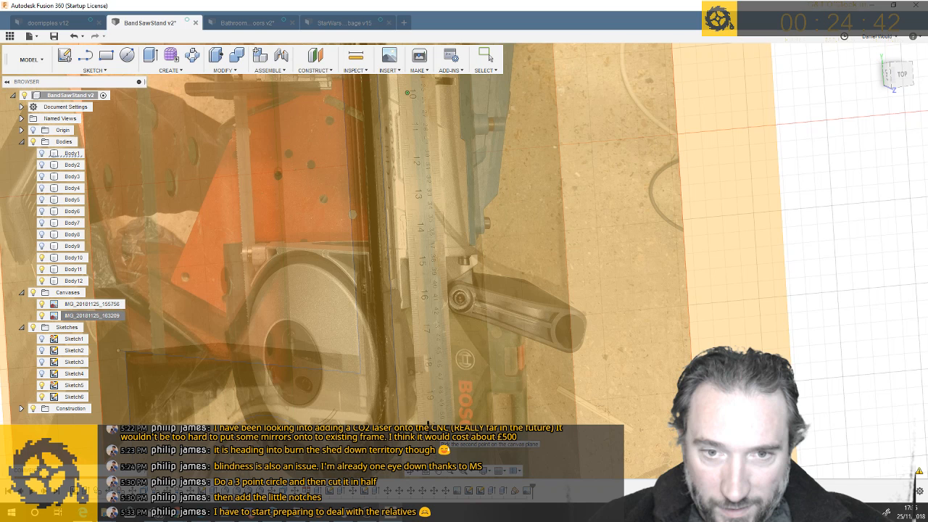
pyautogui.click(428, 423)
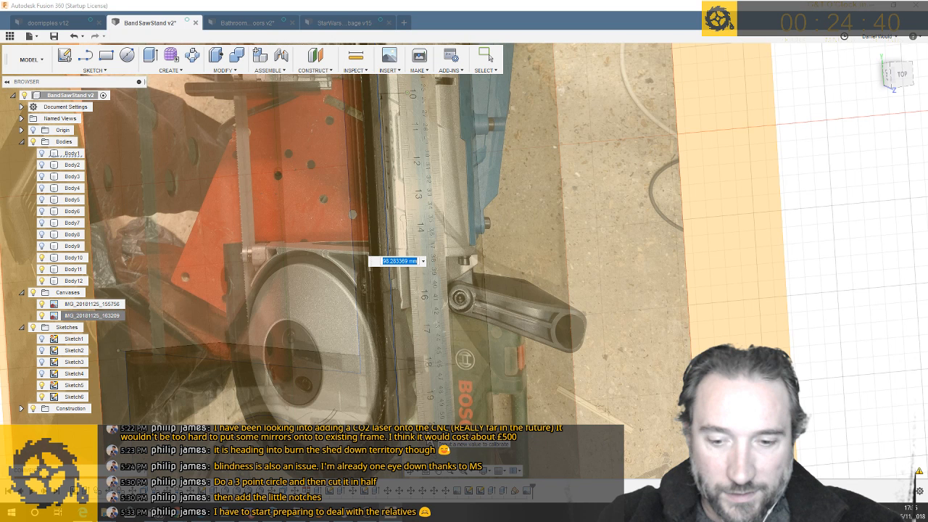
pyautogui.write('200')
pyautogui.press('Return')
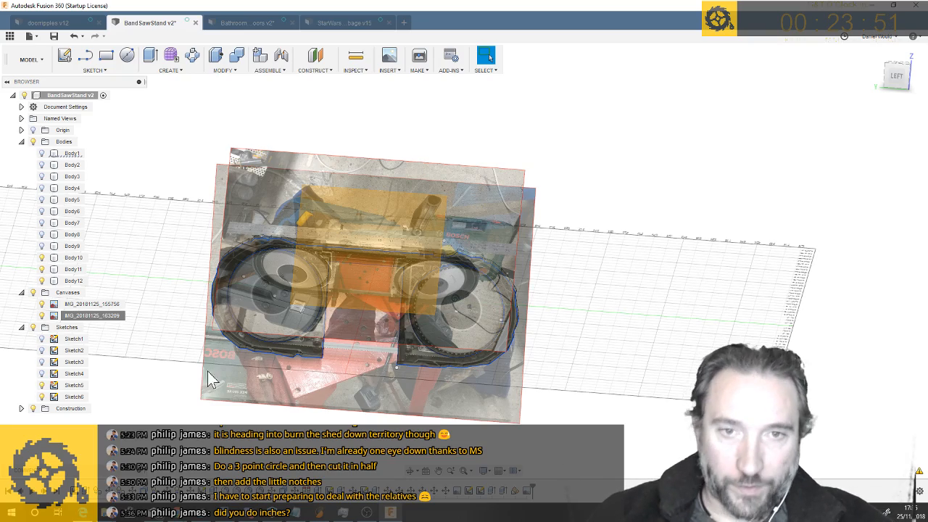
# Hide the first band saw photo, canvas IMG_20181125_155756
pyautogui.keyDown('shift'); pyautogui.moveTo(394, 275); pyautogui.dragTo(512, 264, button='middle'); pyautogui.keyUp('shift')
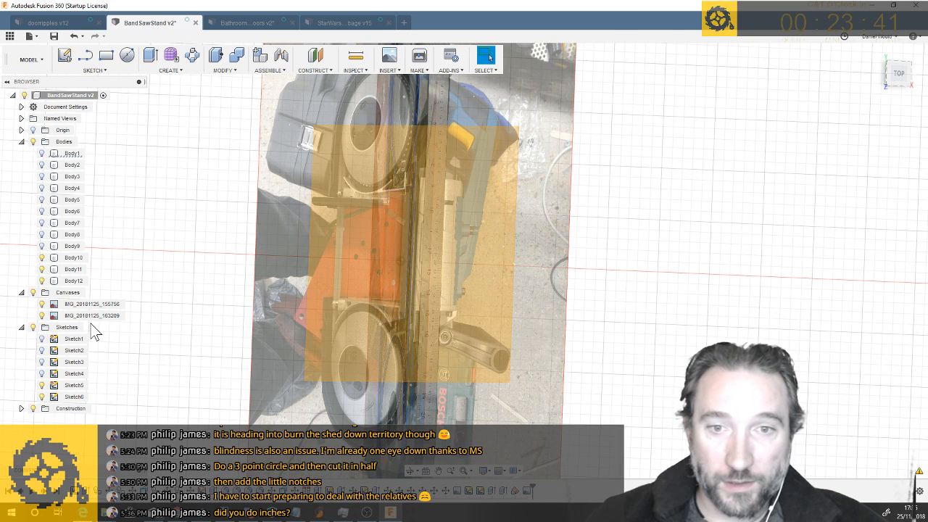
pyautogui.click(49, 316)
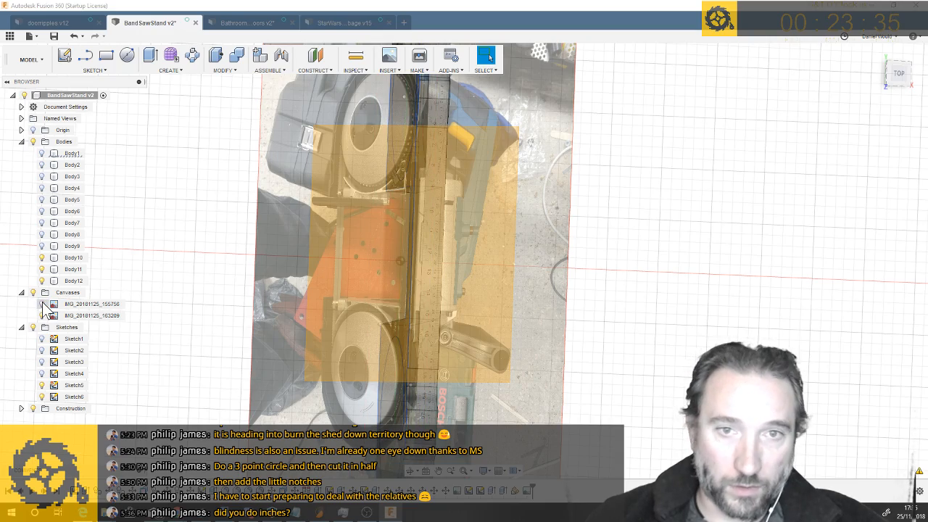
pyautogui.click(42, 304)
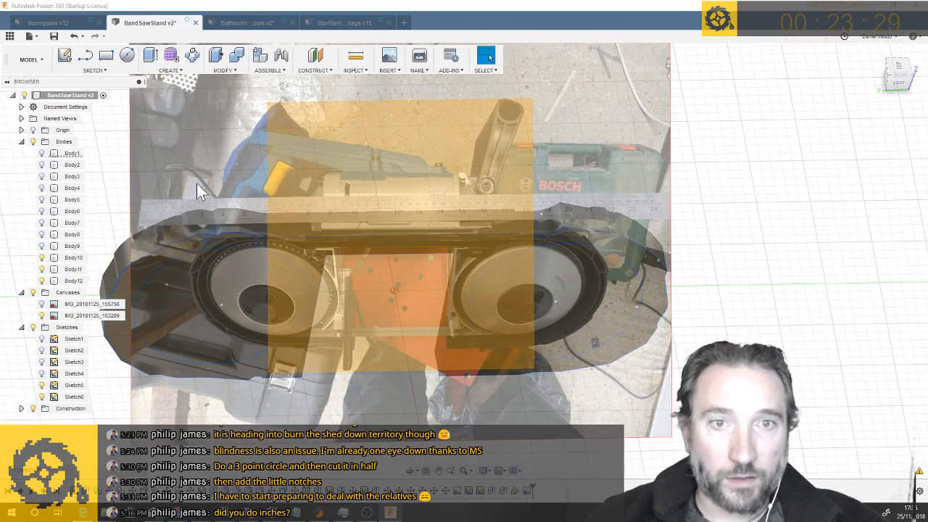
# Sketch a rectangle about 173 by 51 mm on the angled plane around the grey housing block behind the ruler
pyautogui.click(106, 55)
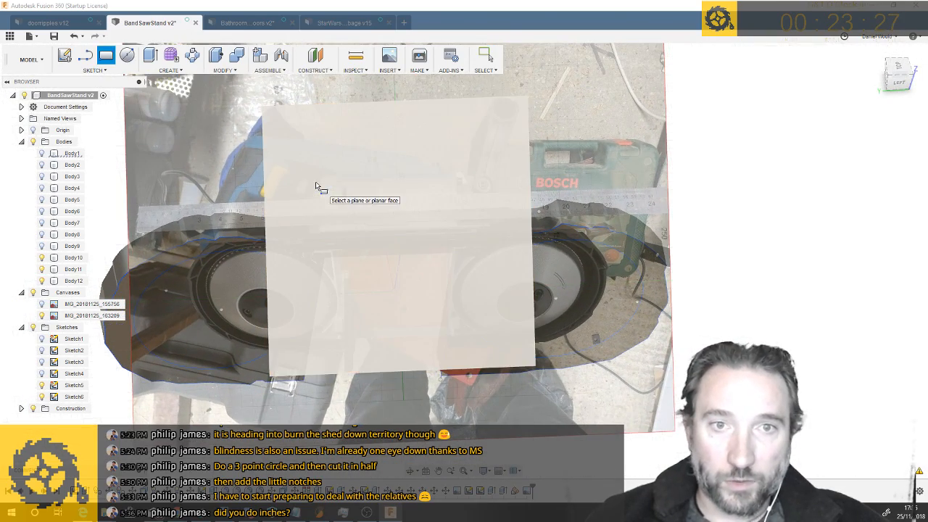
pyautogui.click(316, 181)
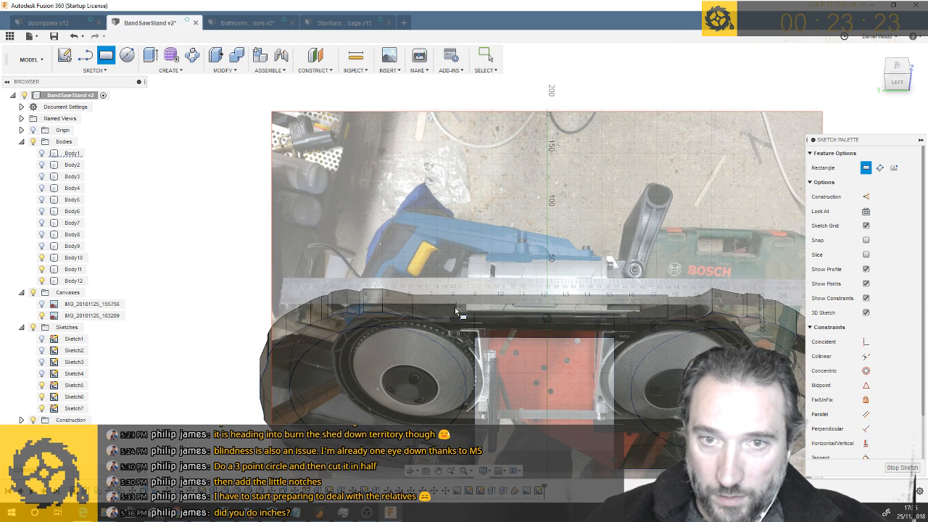
pyautogui.click(452, 314)
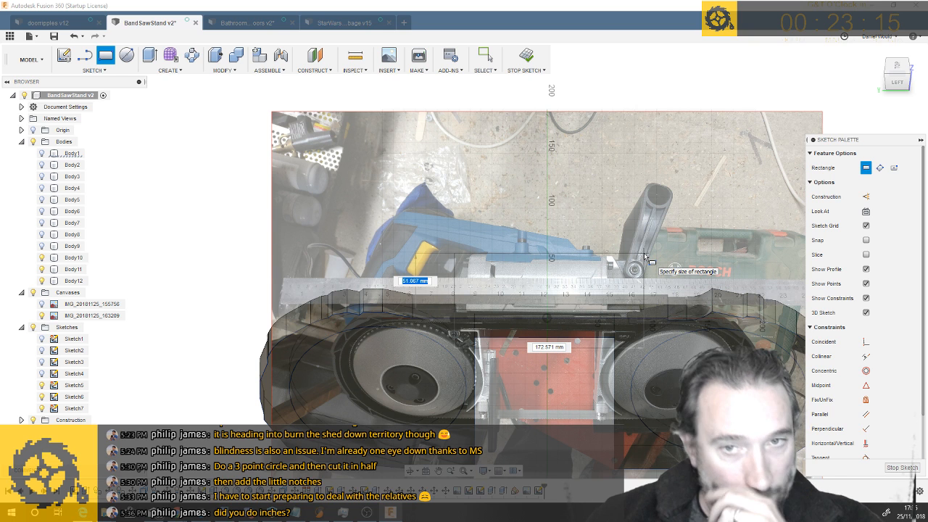
pyautogui.click(645, 254)
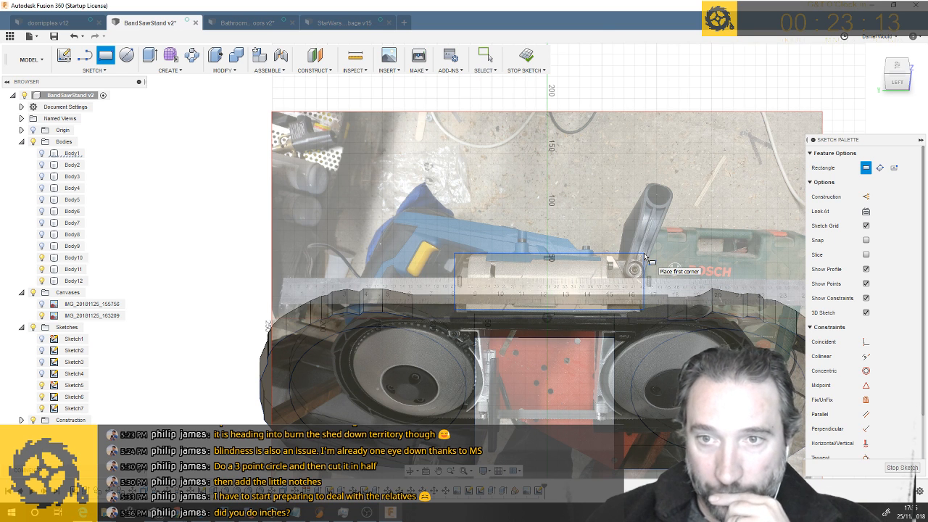
# Extrude the rectangle by -95 mm as a new body
pyautogui.press('e')
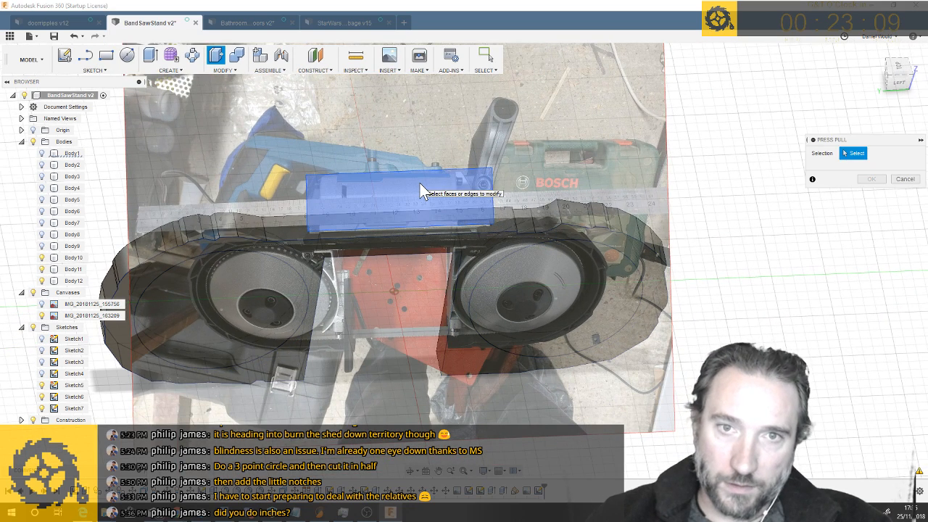
pyautogui.click(419, 182)
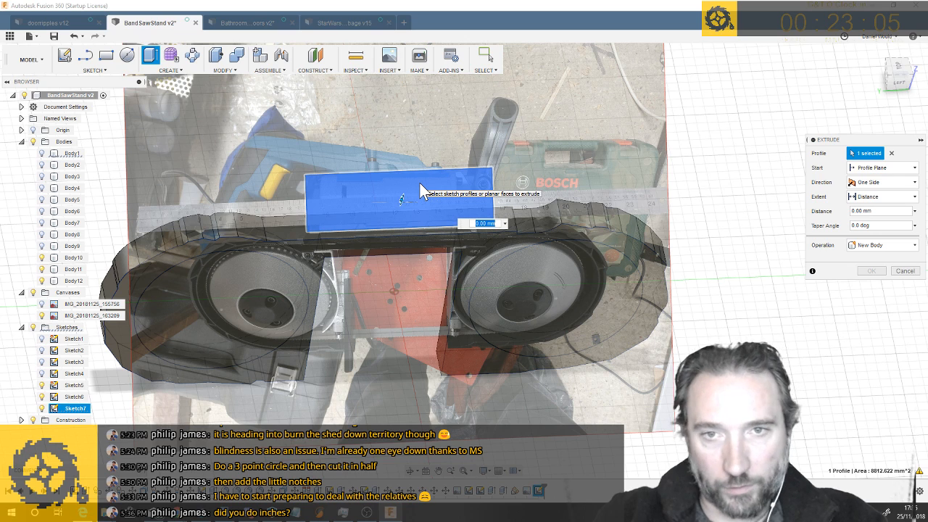
pyautogui.write('95')
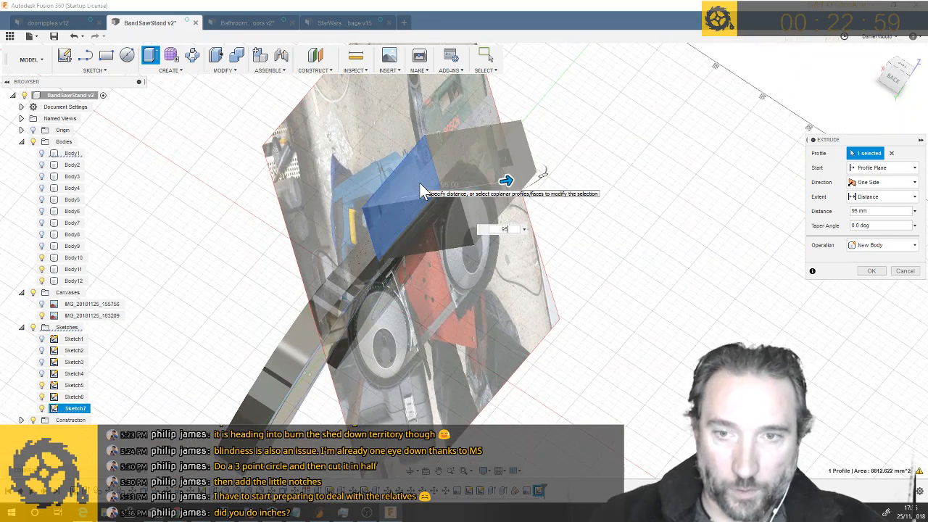
pyautogui.write('-95')
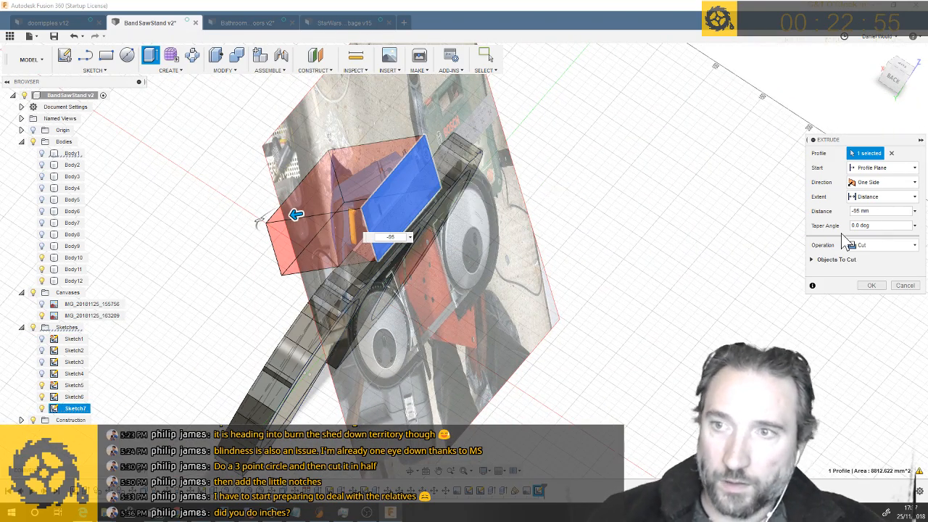
pyautogui.click(892, 245)
pyautogui.click(871, 293)
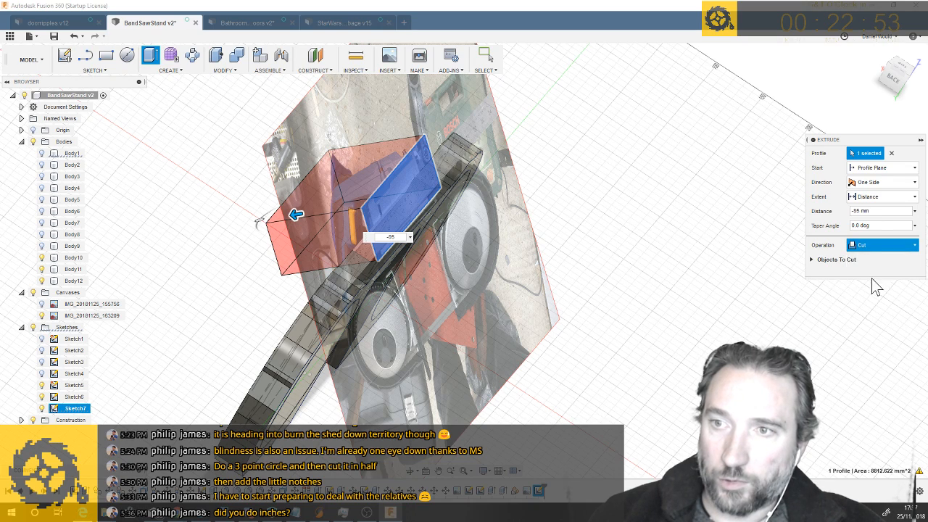
pyautogui.click(872, 271)
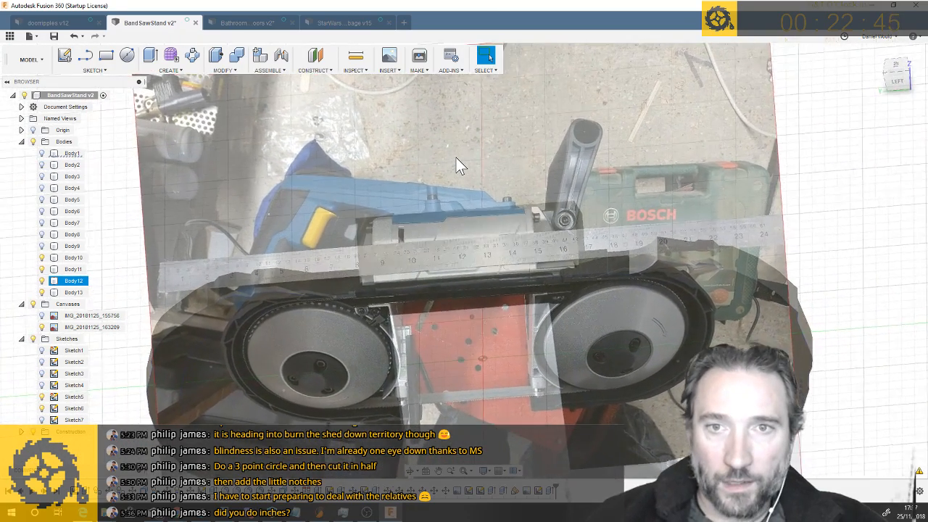
pyautogui.click(456, 157)
pyautogui.click(85, 56)
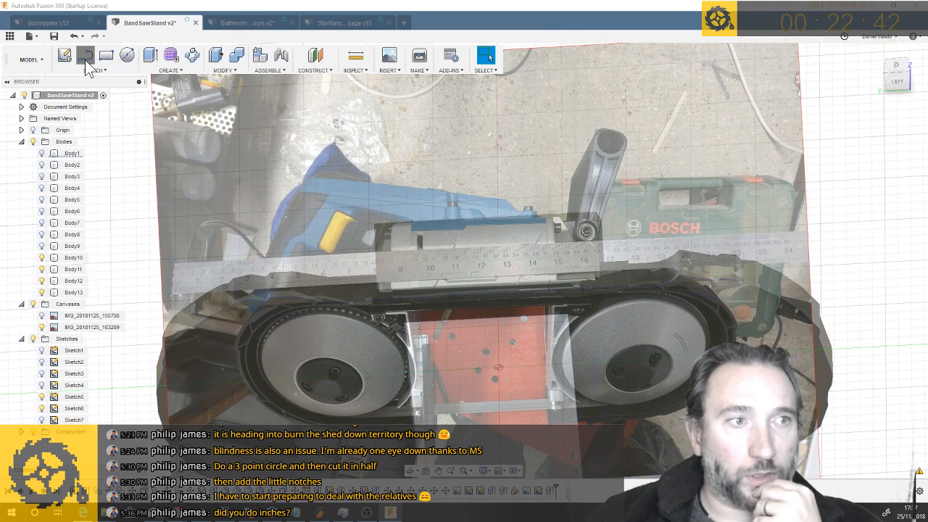
pyautogui.click(541, 212)
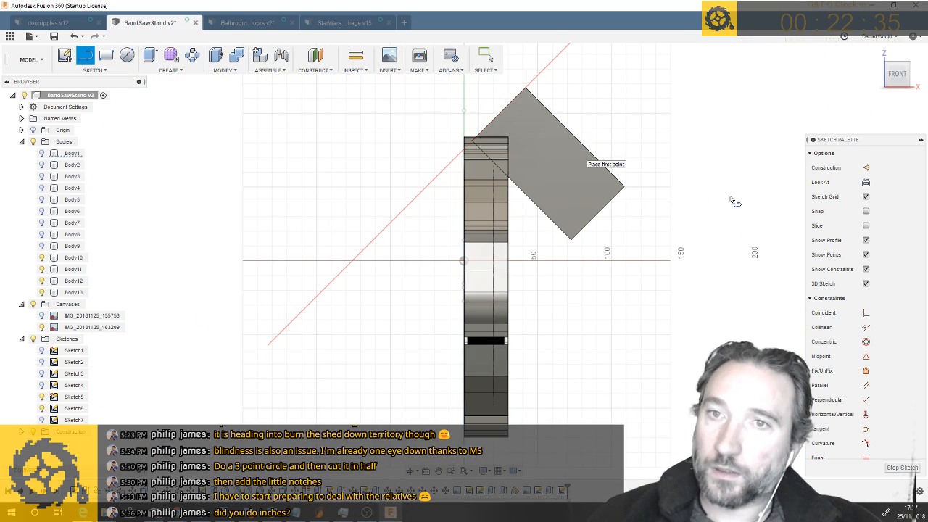
pyautogui.click(902, 468)
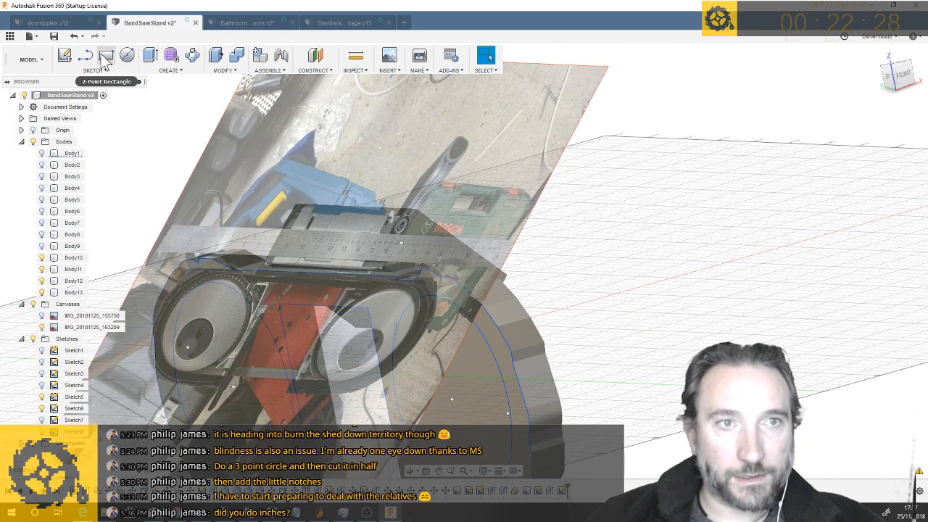
pyautogui.click(84, 55)
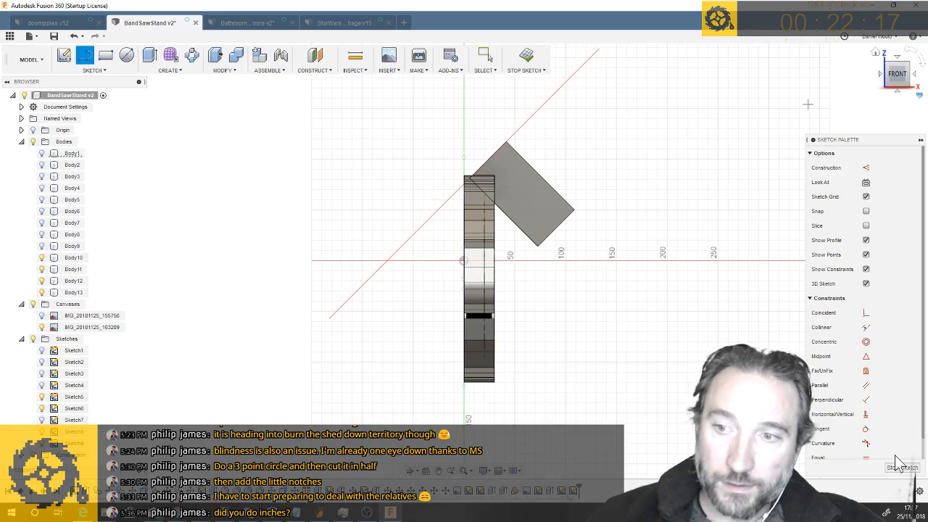
pyautogui.click(901, 467)
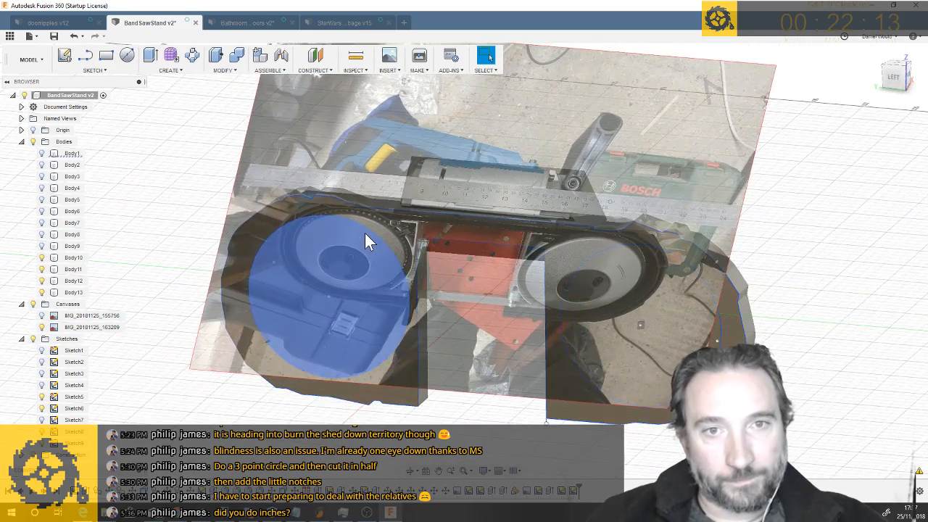
pyautogui.click(364, 233)
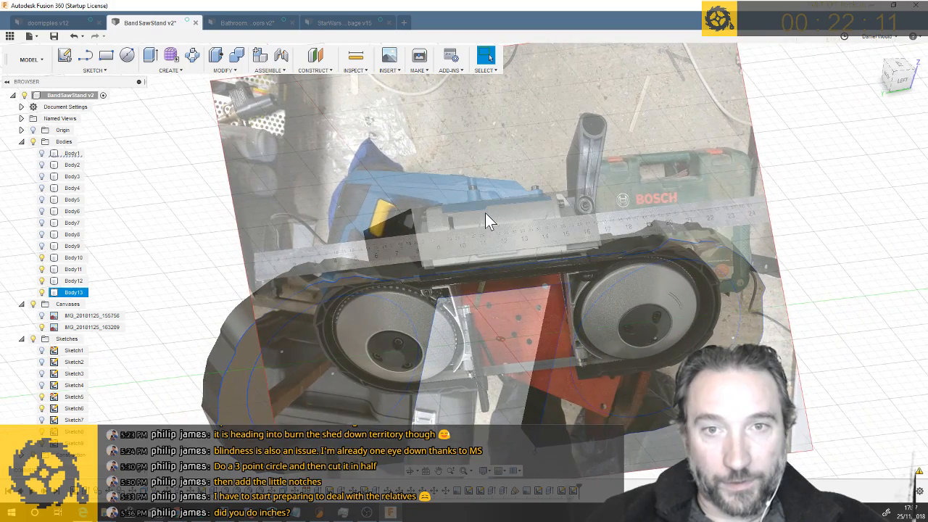
pyautogui.keyDown('shift'); pyautogui.moveTo(485, 213); pyautogui.dragTo(429, 212, button='middle'); pyautogui.keyUp('shift')
pyautogui.press('Escape')
# Show the angled construction plane and start a line sketch on it over the second band saw photo
pyautogui.click(104, 55)
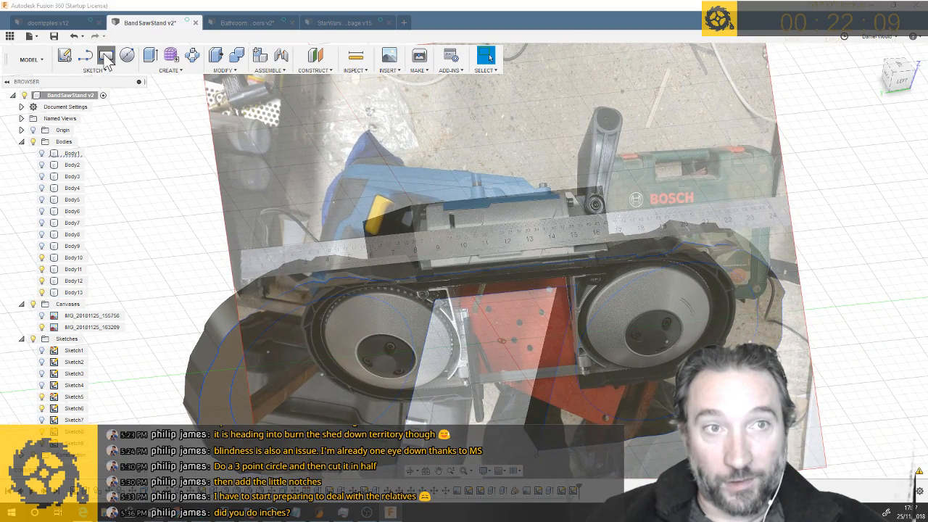
pyautogui.click(87, 58)
pyautogui.click(427, 233)
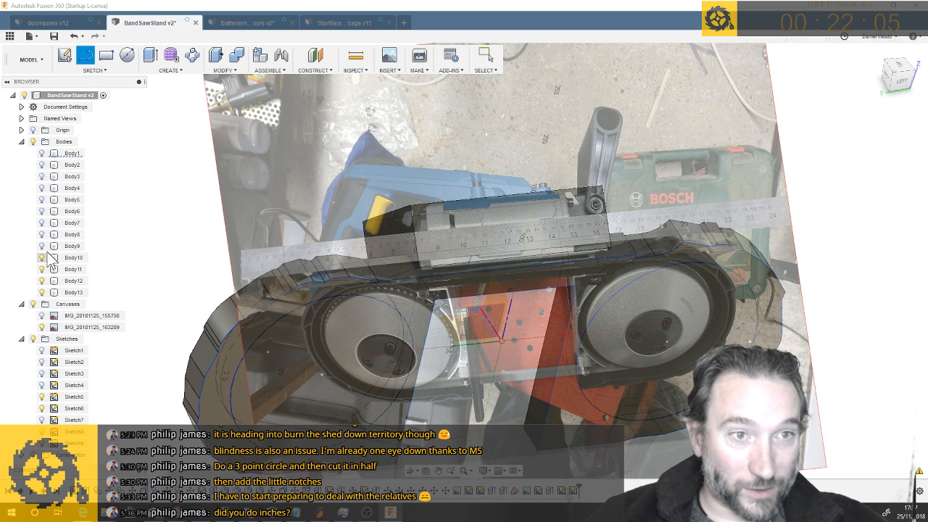
pyautogui.scroll(-1, 42, 431)
pyautogui.click(42, 457)
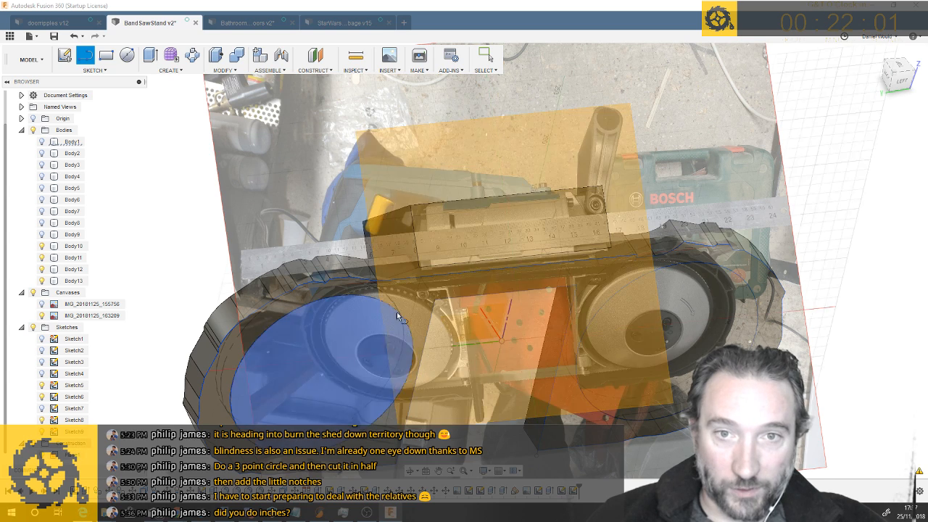
pyautogui.click(491, 163)
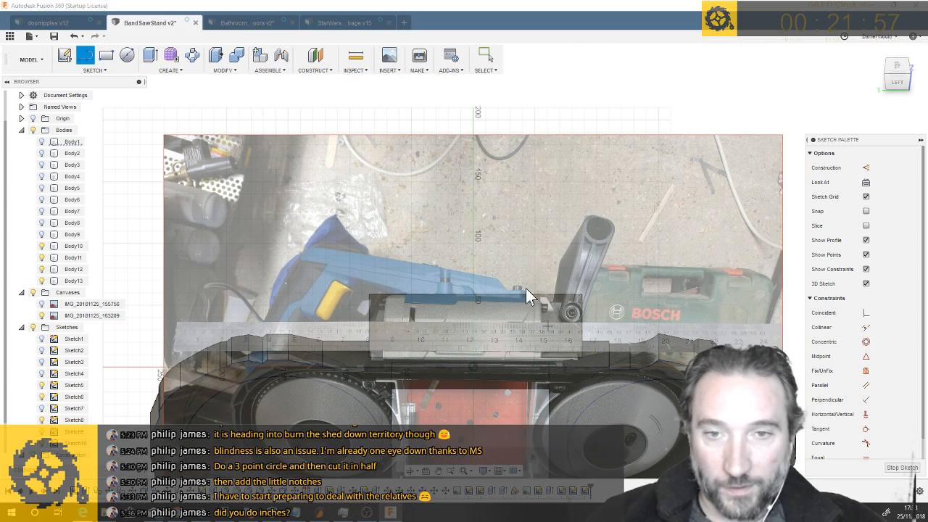
# Trace the blue handle's front end from the motor block's upper edge, up and around the small bolt head
pyautogui.scroll(2, 538, 300)
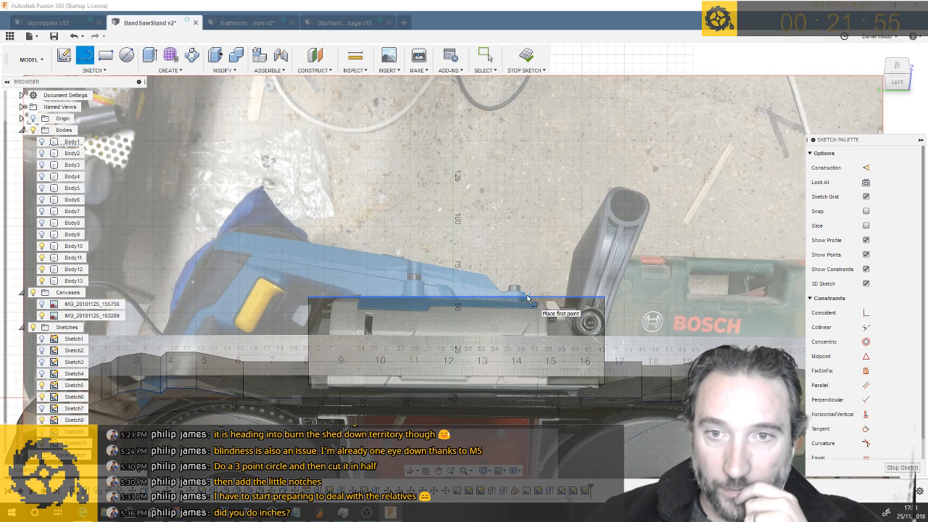
pyautogui.click(528, 298)
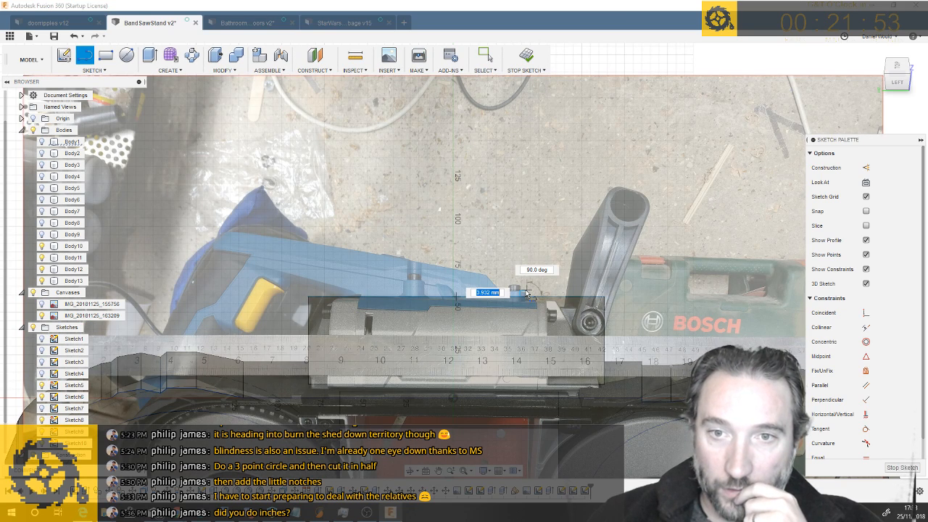
pyautogui.scroll(3, 528, 294)
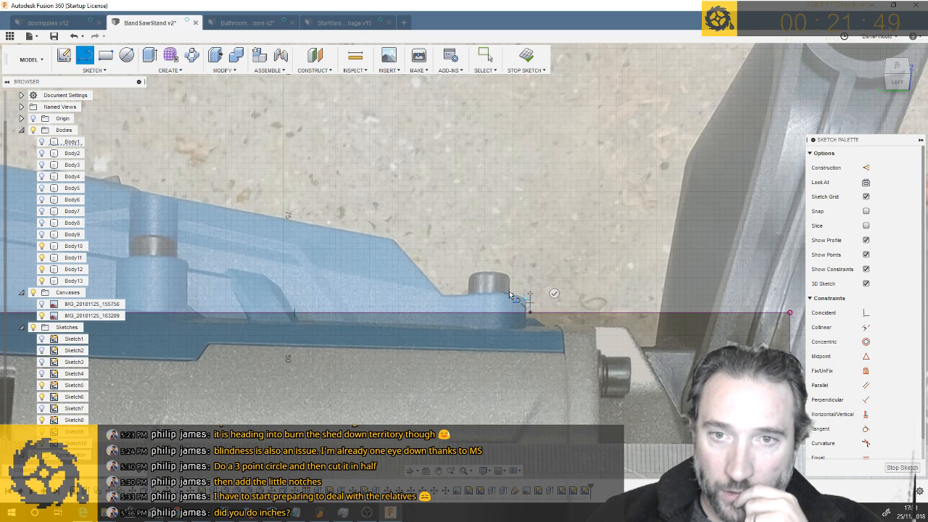
pyautogui.click(509, 291)
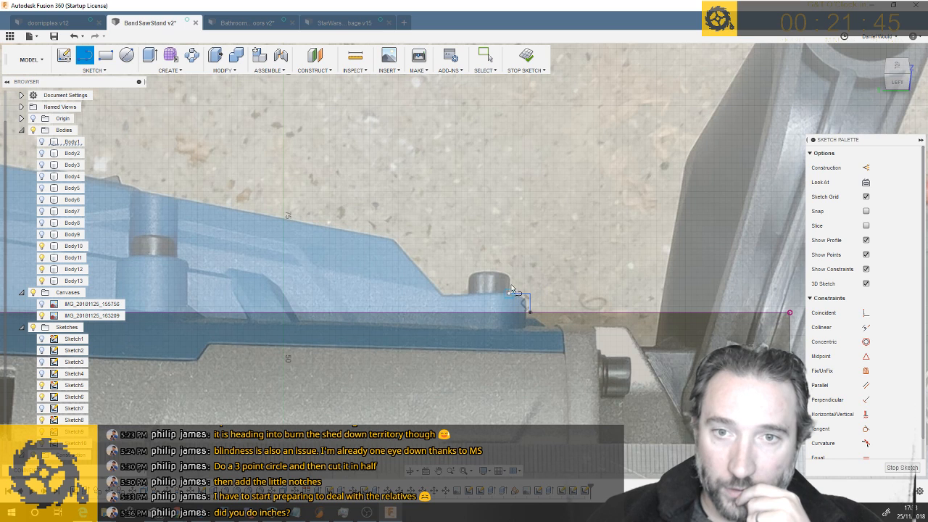
pyautogui.click(509, 275)
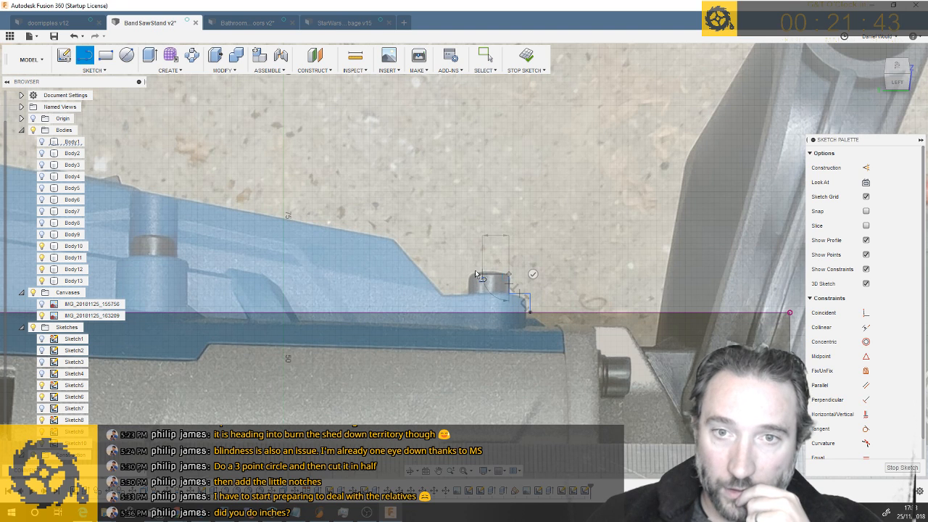
pyautogui.click(471, 274)
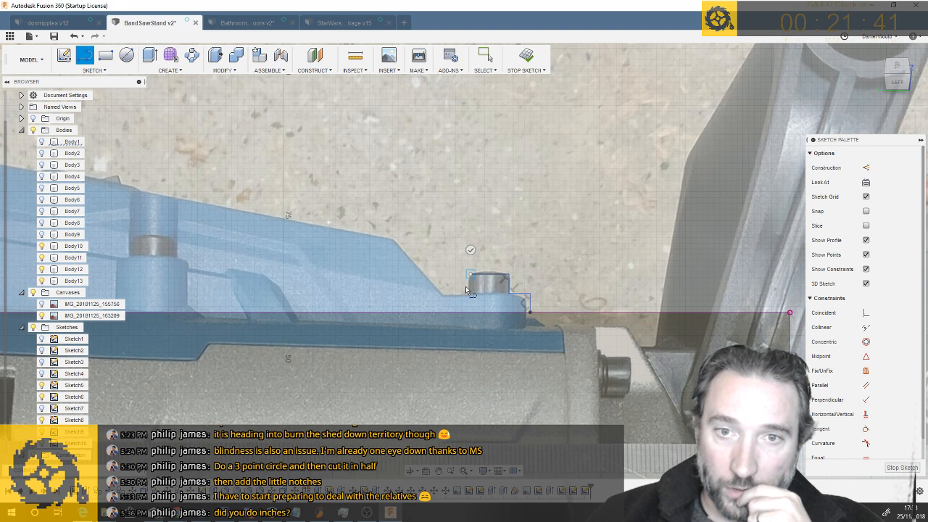
pyautogui.click(470, 292)
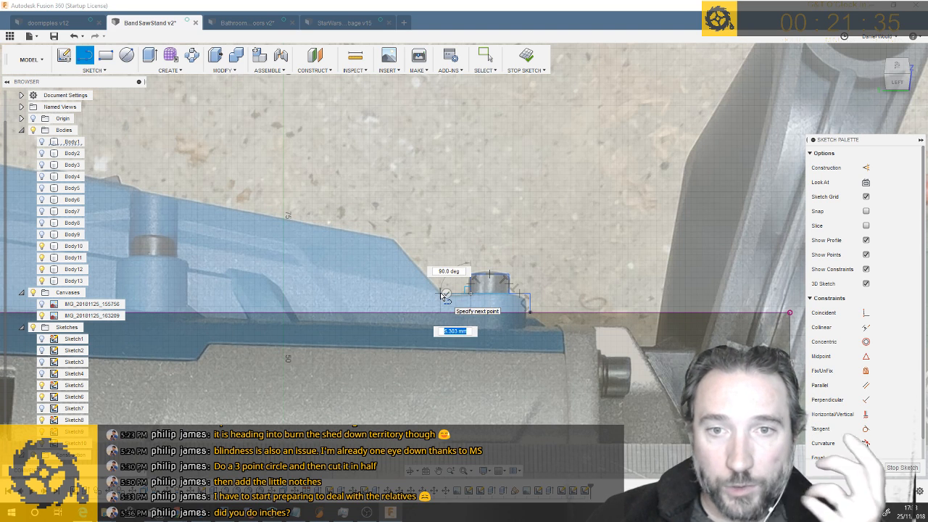
# Continue the handle outline along the front slope, the roughly 155 mm upper edge and down the rear edge past the ruler, ending the chain
pyautogui.scroll(4, 442, 295)
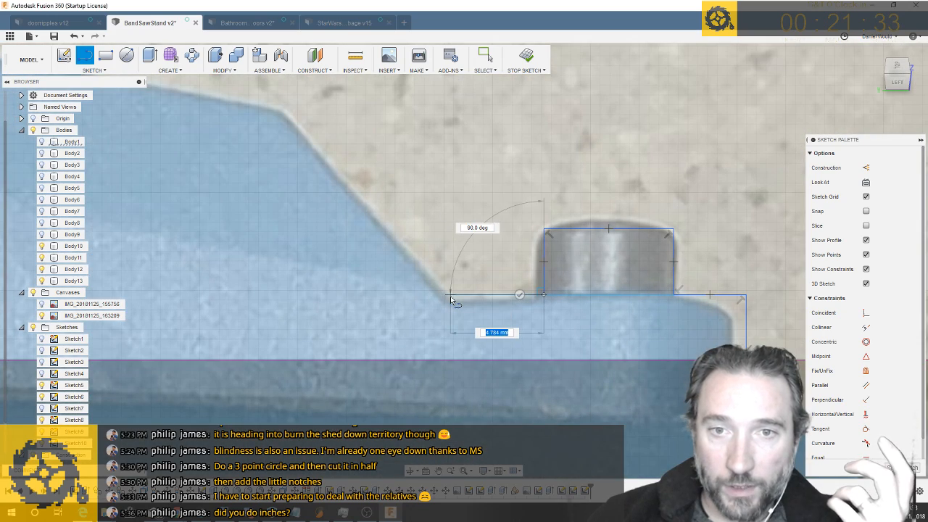
pyautogui.click(450, 296)
pyautogui.scroll(-2, 287, 109)
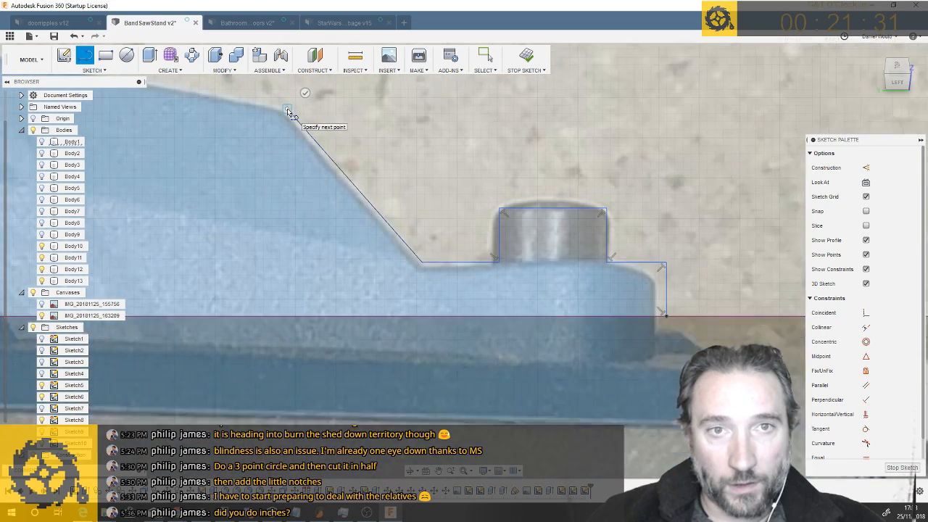
pyautogui.scroll(-5, 505, 231)
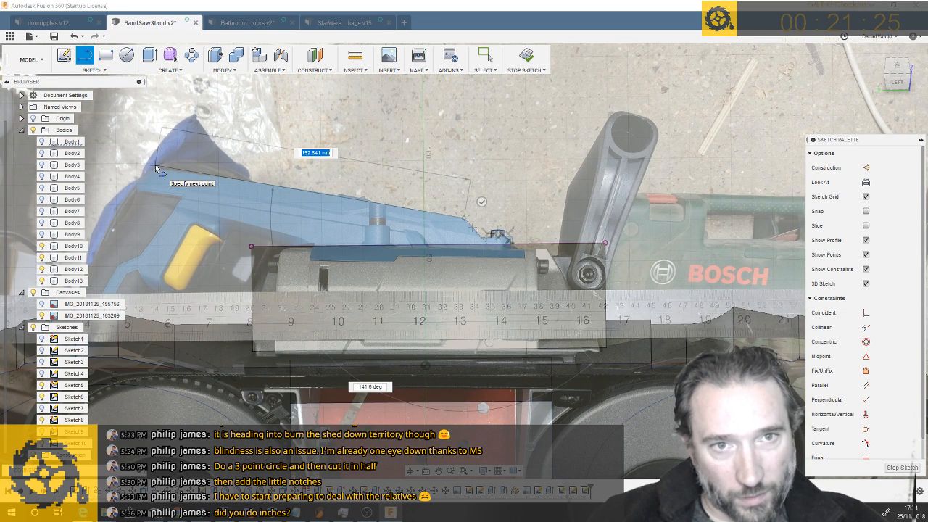
pyautogui.moveTo(156, 165); pyautogui.dragTo(275, 191, button='middle')
pyautogui.scroll(-1, 274, 192)
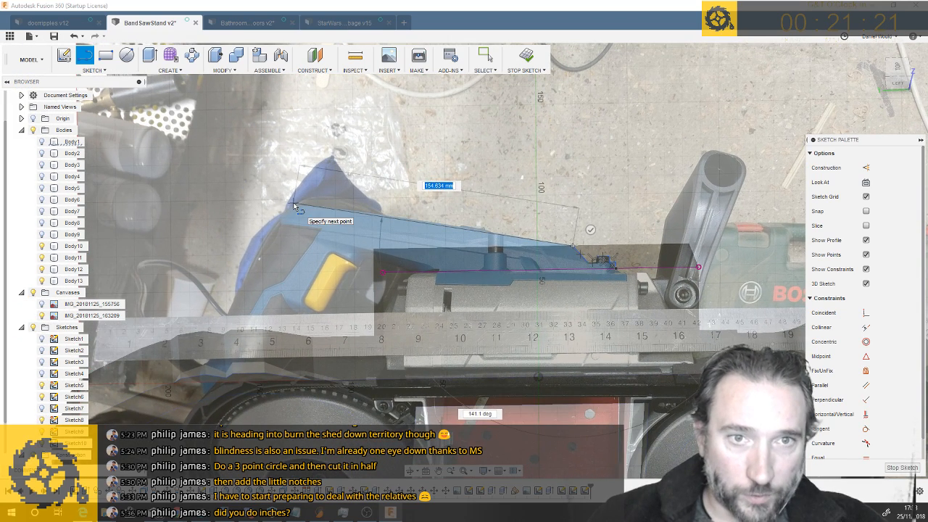
pyautogui.click(278, 220)
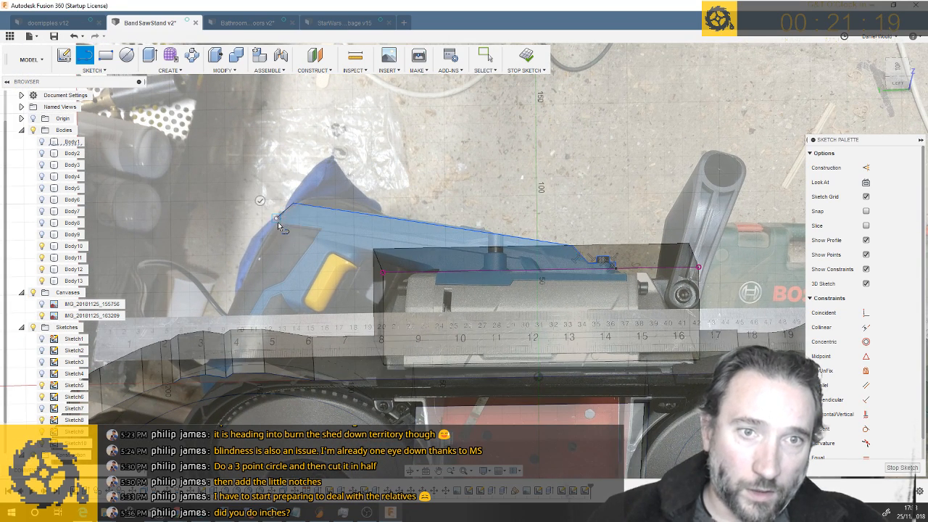
pyautogui.click(276, 227)
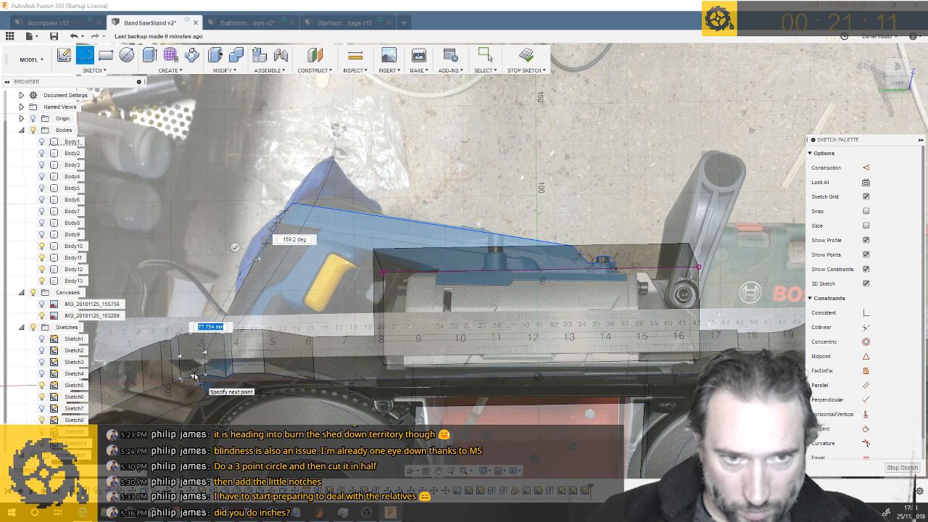
pyautogui.press('Escape')
# Trace the handle's inner underside with connected lines from the motor block's upper edge to the yellow trigger and the block's corner
pyautogui.scroll(-2, 194, 375)
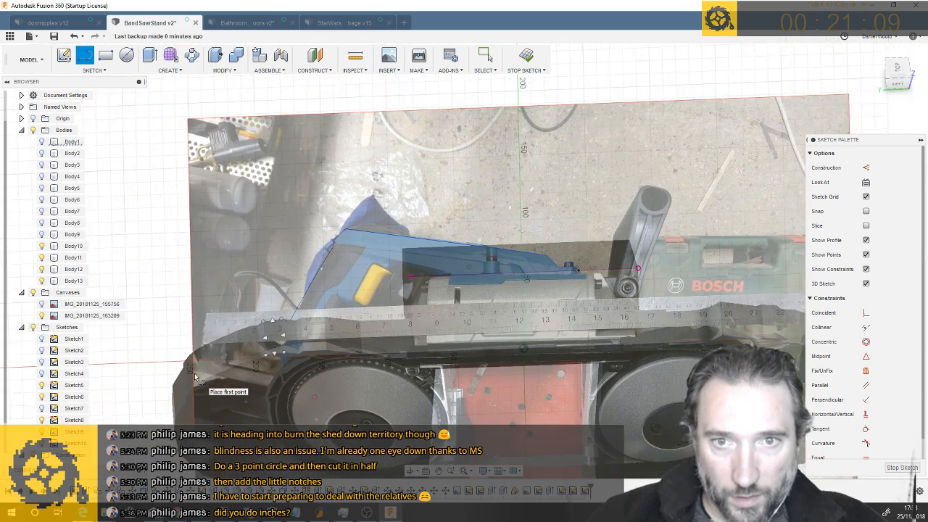
pyautogui.scroll(-1, 412, 313)
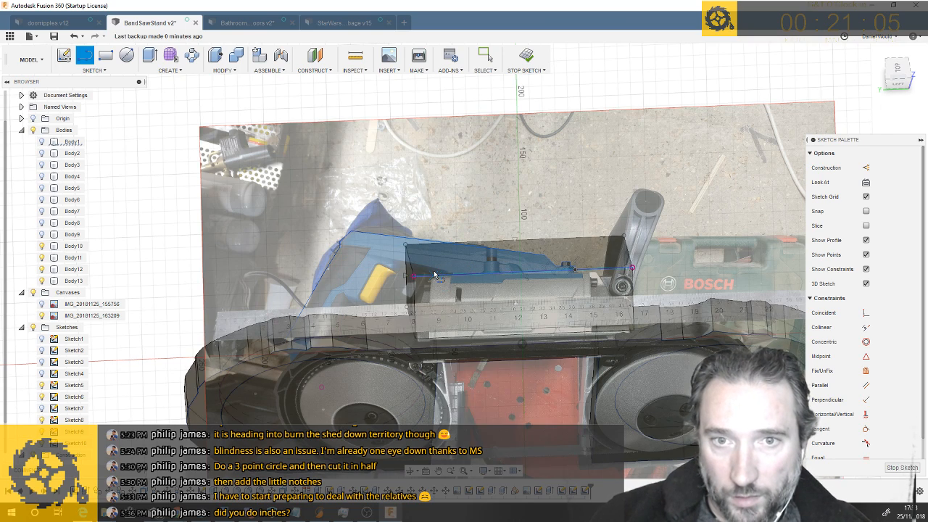
pyautogui.scroll(4, 435, 274)
pyautogui.scroll(-3, 435, 274)
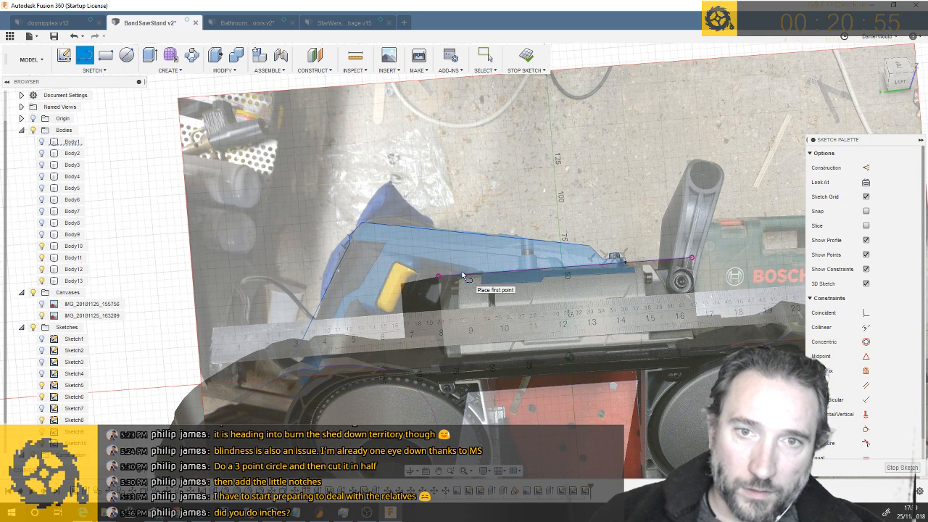
pyautogui.click(462, 272)
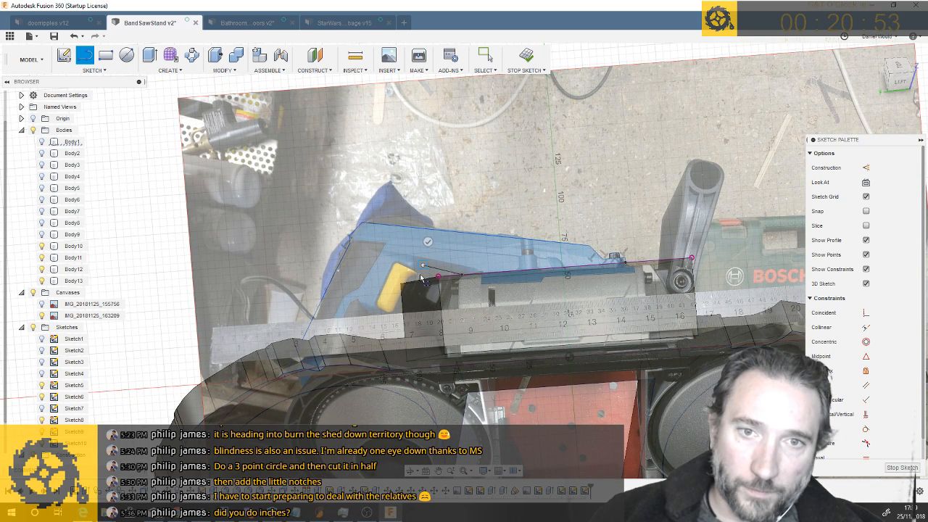
pyautogui.scroll(5, 419, 279)
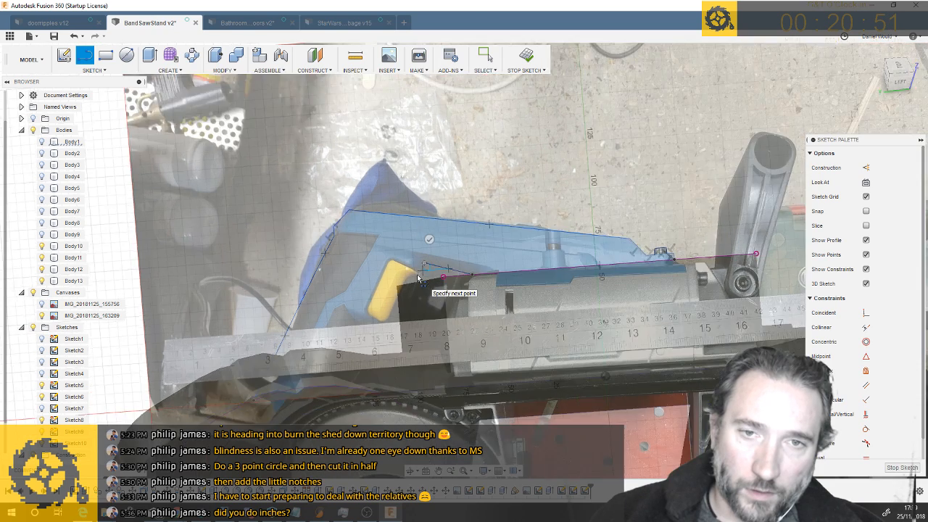
pyautogui.click(420, 277)
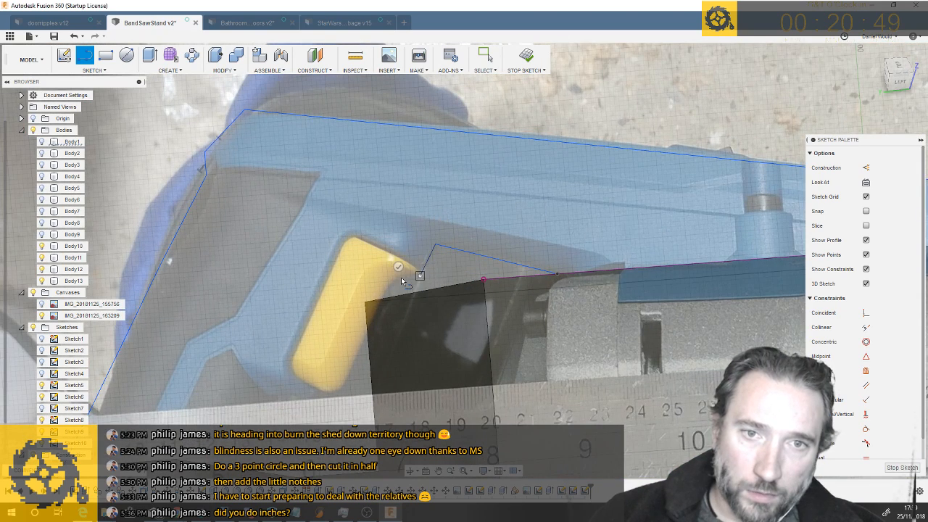
pyautogui.click(364, 302)
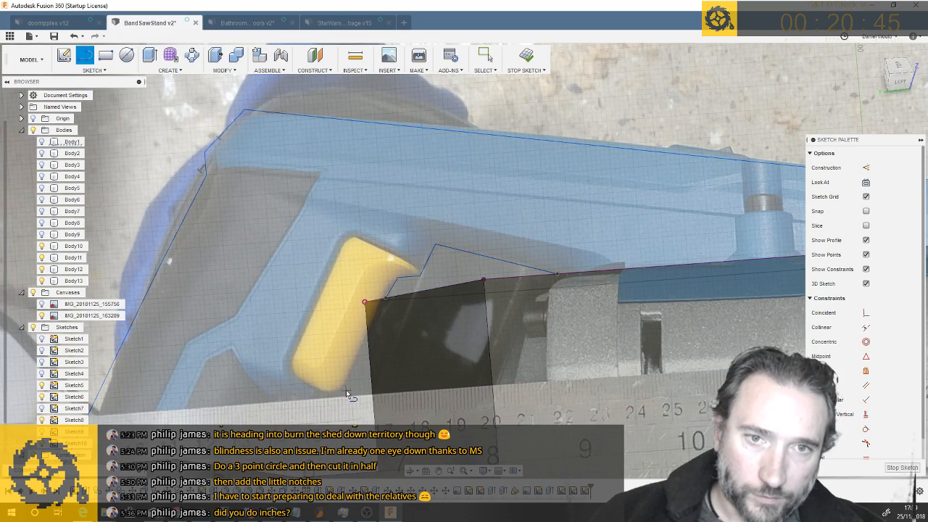
# Check the inner handle lines from several angles and remove the last segment, which runs off the sketch plane along the motor block
pyautogui.scroll(-5, 347, 395)
pyautogui.scroll(-2, 347, 395)
pyautogui.scroll(-2, 662, 254)
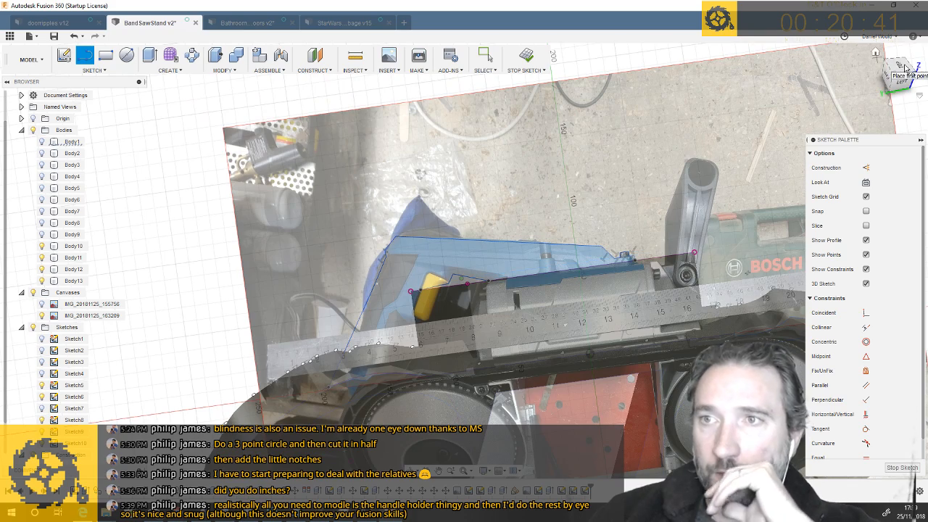
pyautogui.click(902, 68)
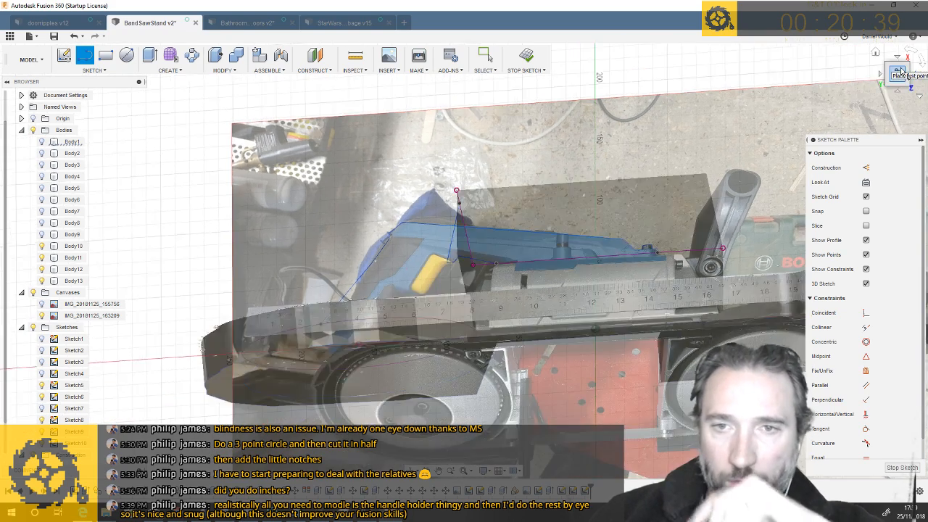
pyautogui.click(904, 66)
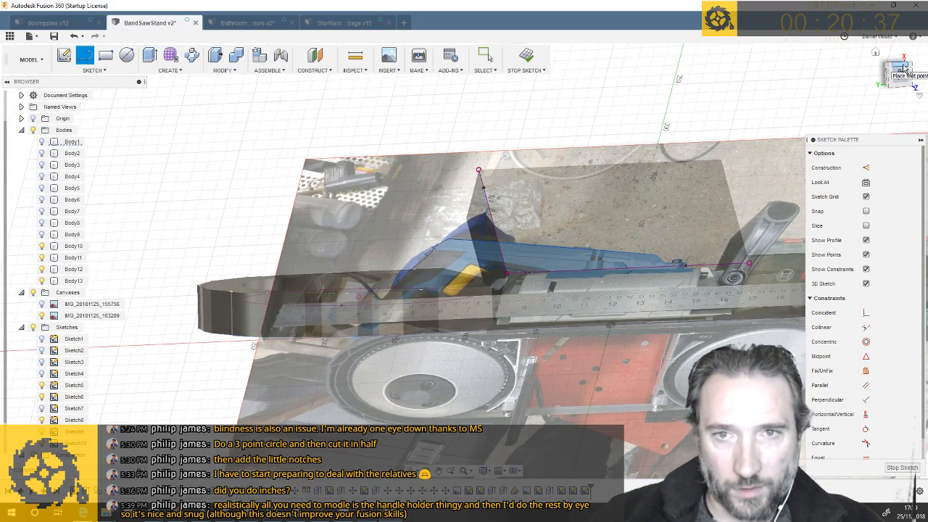
pyautogui.click(904, 66)
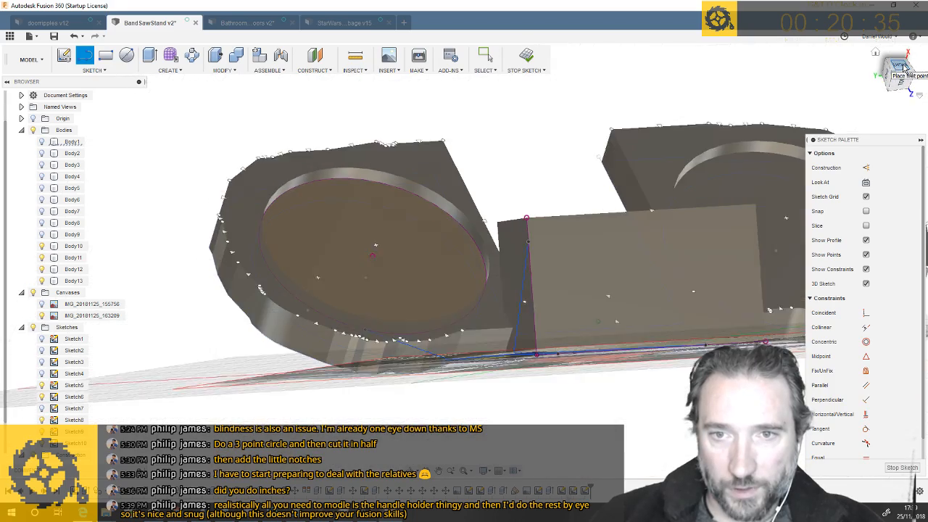
pyautogui.click(904, 67)
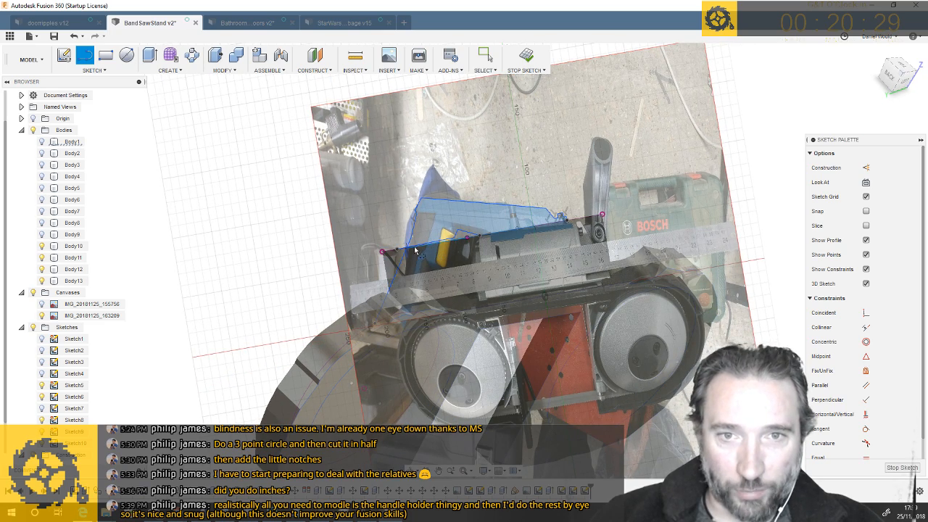
pyautogui.scroll(5, 431, 245)
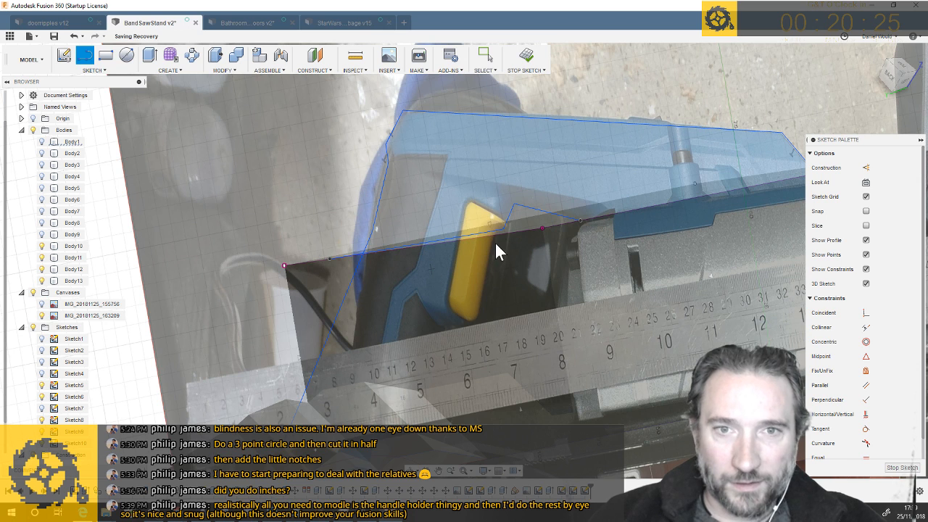
pyautogui.press('Escape')
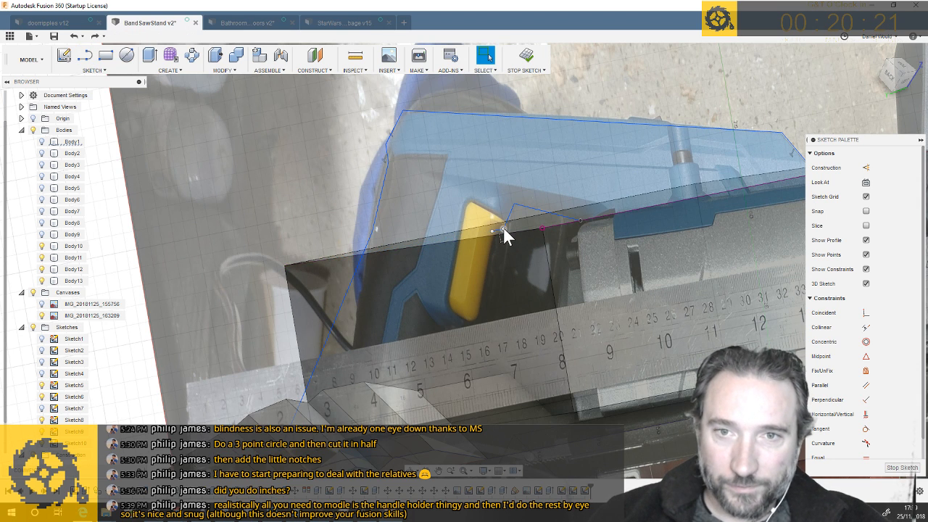
pyautogui.keyDown('shift'); pyautogui.moveTo(524, 181); pyautogui.dragTo(488, 203, button='middle'); pyautogui.keyUp('shift')
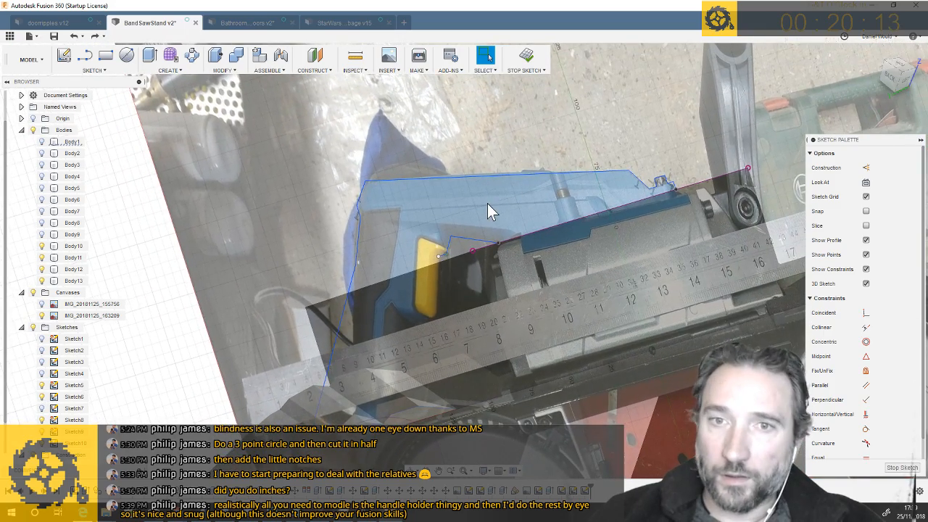
# Hide the motor block body and continue the handle's inner outline down the yellow trigger, around its base and past the ruler, ending the chain
pyautogui.keyDown('shift'); pyautogui.moveTo(265, 272); pyautogui.dragTo(411, 264, button='middle'); pyautogui.keyUp('shift')
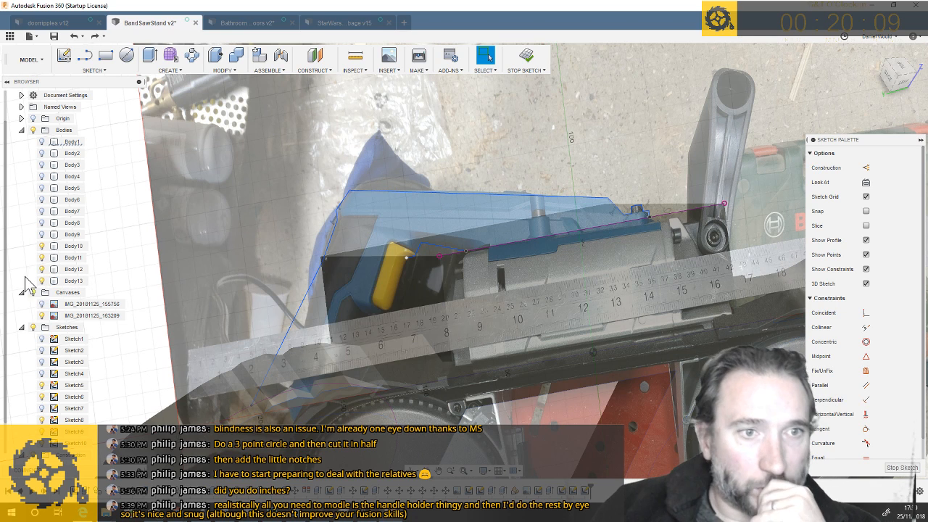
pyautogui.click(73, 281)
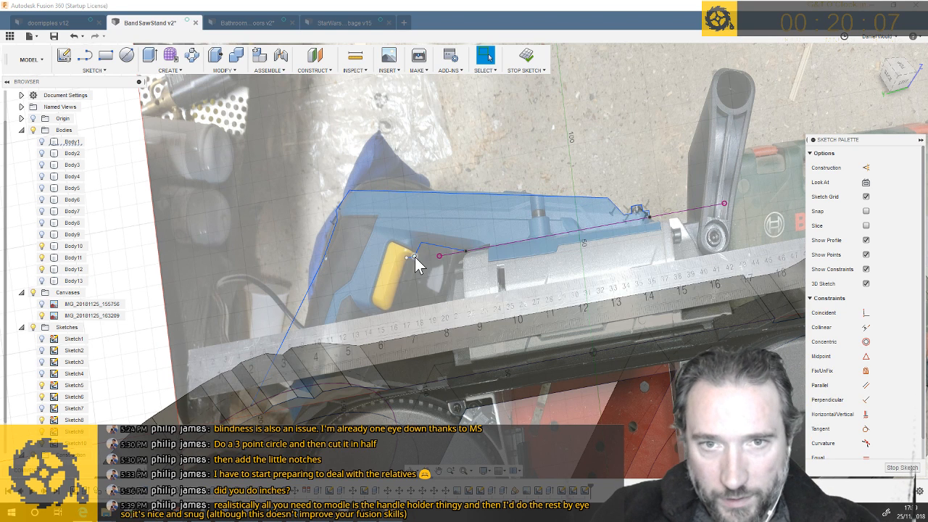
pyautogui.click(84, 56)
pyautogui.click(406, 257)
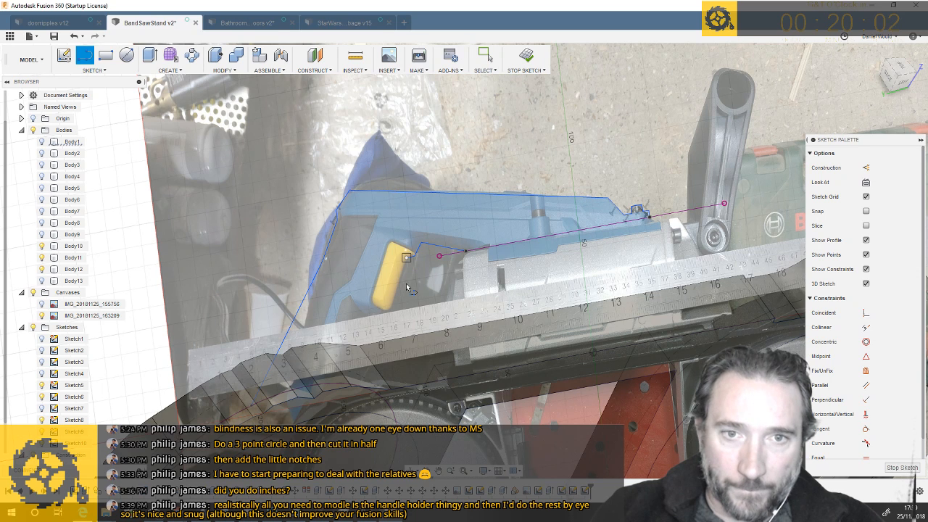
pyautogui.click(370, 312)
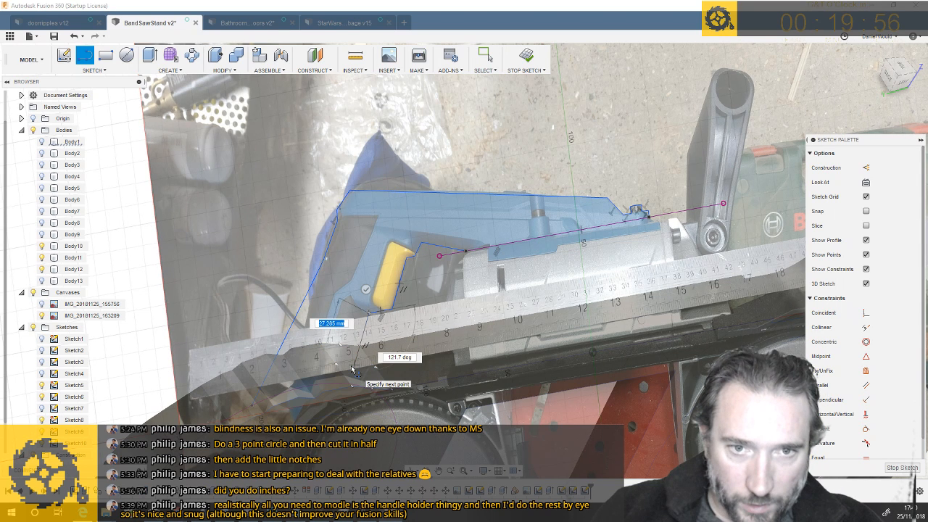
pyautogui.click(352, 369)
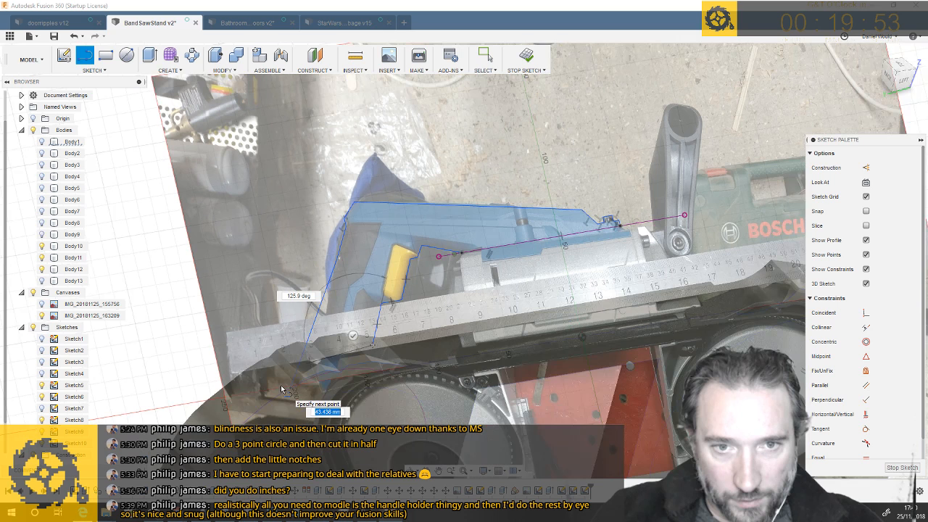
pyautogui.keyDown('shift'); pyautogui.moveTo(281, 390); pyautogui.dragTo(300, 373, button='middle'); pyautogui.keyUp('shift')
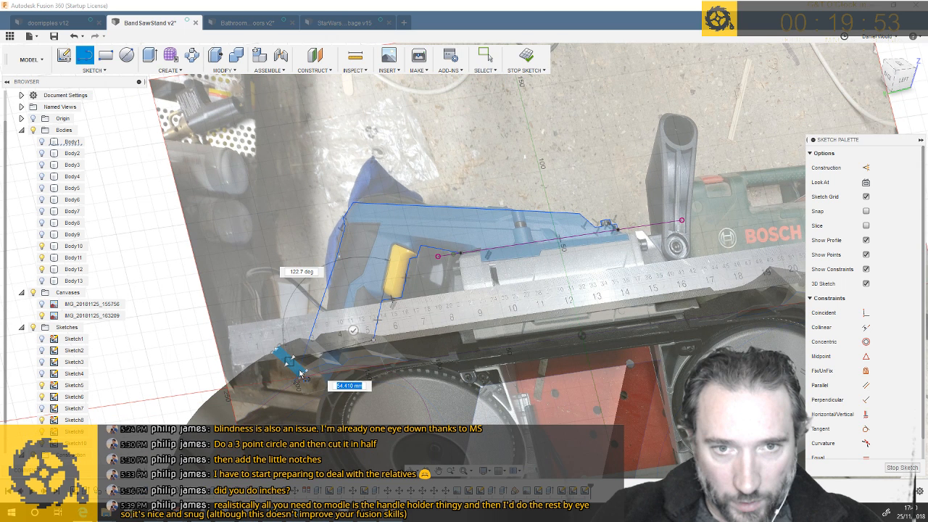
pyautogui.keyDown('shift'); pyautogui.moveTo(298, 385); pyautogui.dragTo(298, 386, button='middle'); pyautogui.keyUp('shift')
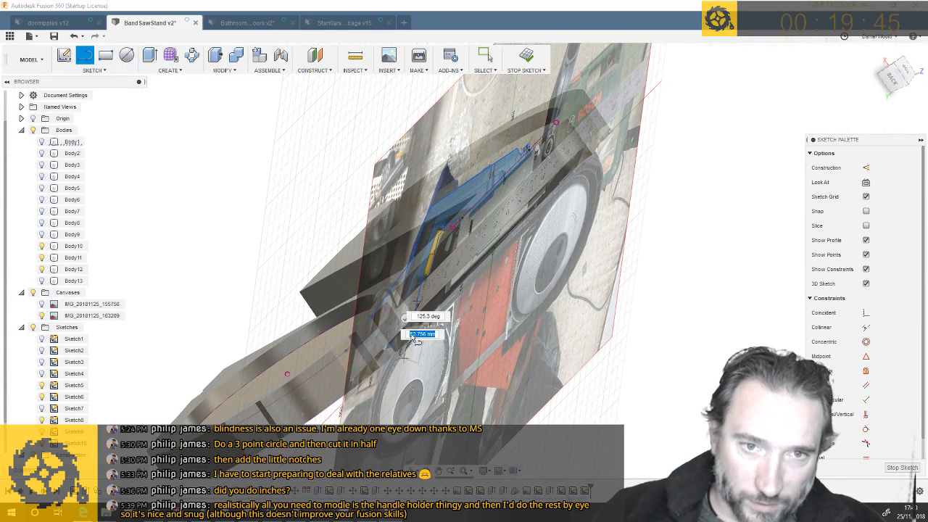
pyautogui.moveTo(359, 353)
pyautogui.keyDown('shift'); pyautogui.mouseDown(button='middle')
pyautogui.moveTo(314, 357)
pyautogui.moveTo(332, 331)
pyautogui.moveTo(402, 289)
pyautogui.moveTo(395, 261)
pyautogui.mouseUp(button='middle'); pyautogui.keyUp('shift')
pyautogui.scroll(1, 402, 288)
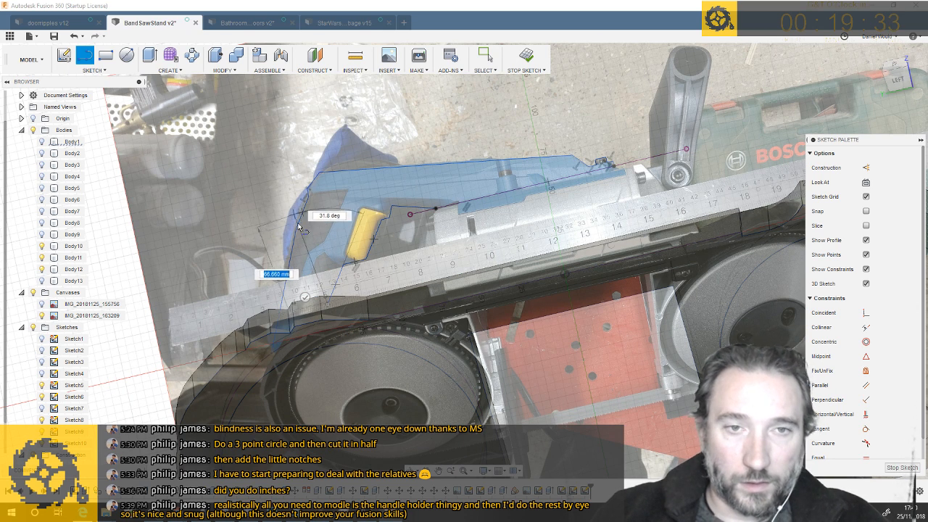
pyautogui.press('Escape')
pyautogui.press('Escape')
# Check the handle outline against the saw bodies from several angles and finish the sketch
pyautogui.moveTo(577, 316)
pyautogui.keyDown('shift'); pyautogui.mouseDown(button='middle')
pyautogui.moveTo(584, 306)
pyautogui.moveTo(687, 281)
pyautogui.moveTo(703, 375)
pyautogui.mouseUp(button='middle'); pyautogui.keyUp('shift')
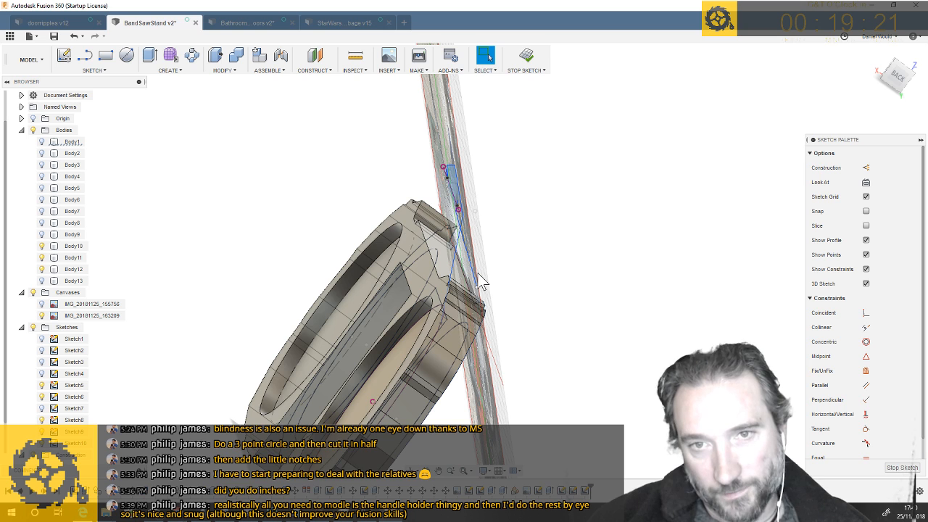
pyautogui.keyDown('shift'); pyautogui.moveTo(500, 257); pyautogui.dragTo(501, 257, button='middle'); pyautogui.keyUp('shift')
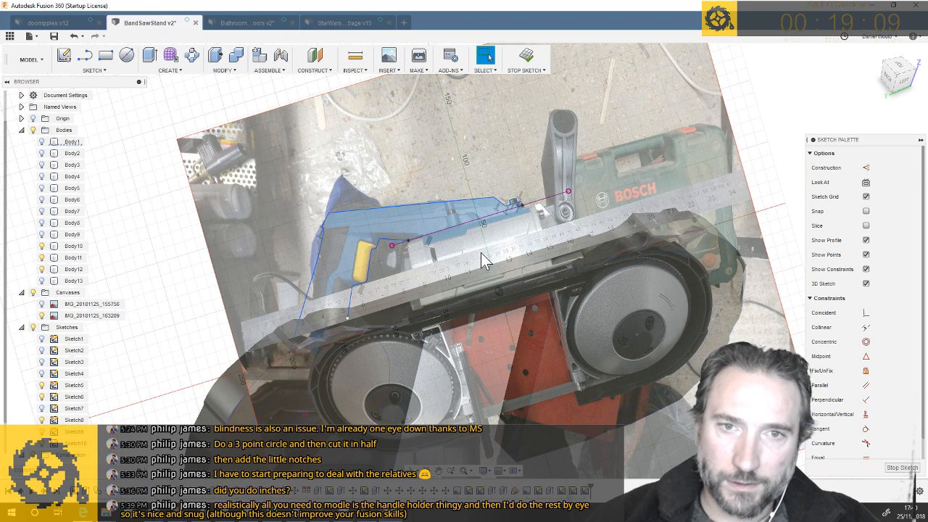
pyautogui.click(407, 283)
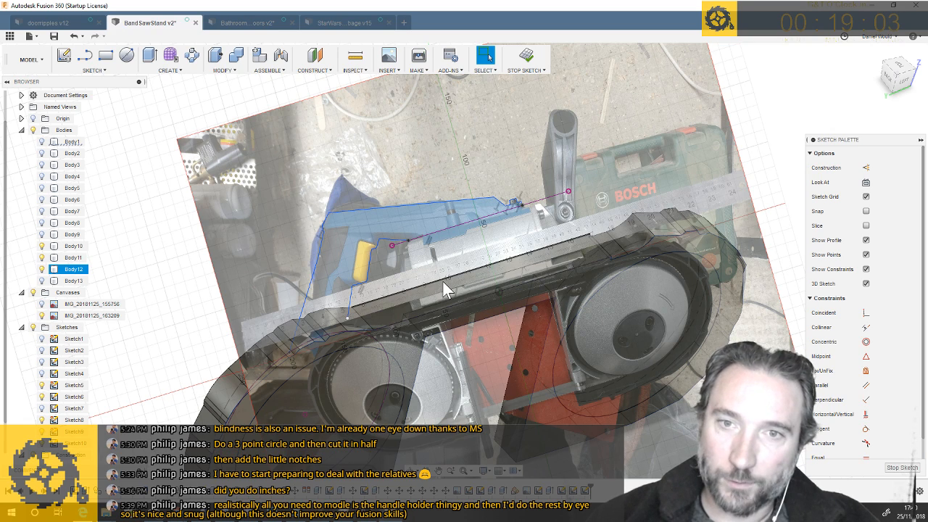
pyautogui.scroll(-3, 444, 289)
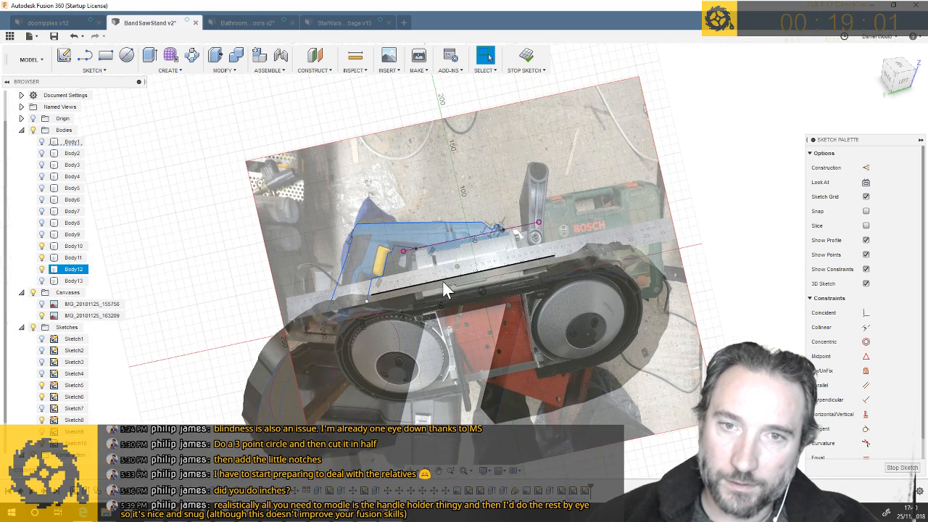
pyautogui.scroll(2, 445, 289)
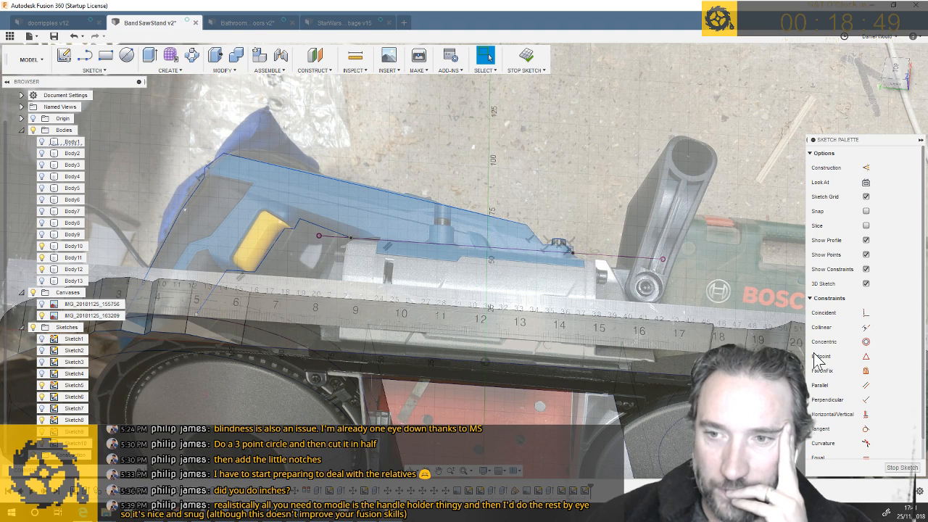
pyautogui.click(896, 468)
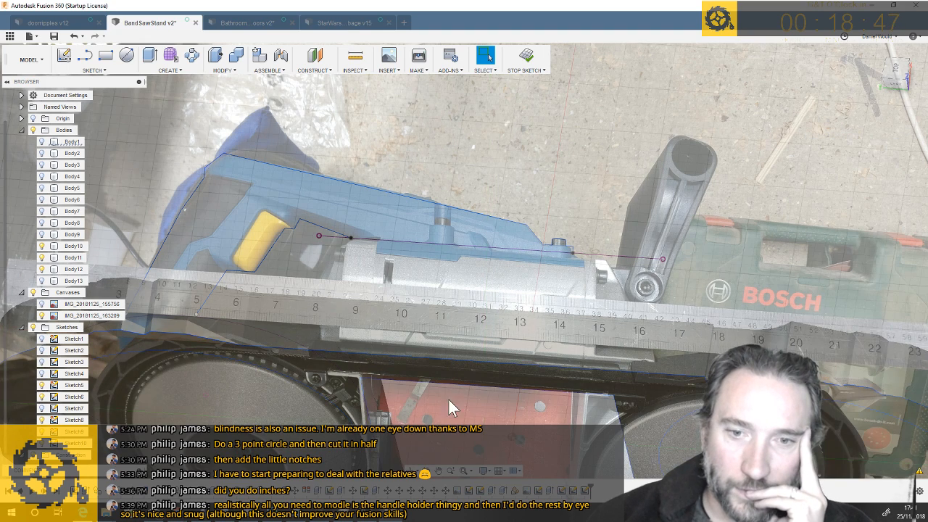
# Calibrate the IMG_20181125_163209 canvas between the ruler's 20 cm and 30 cm marks
pyautogui.click(528, 492)
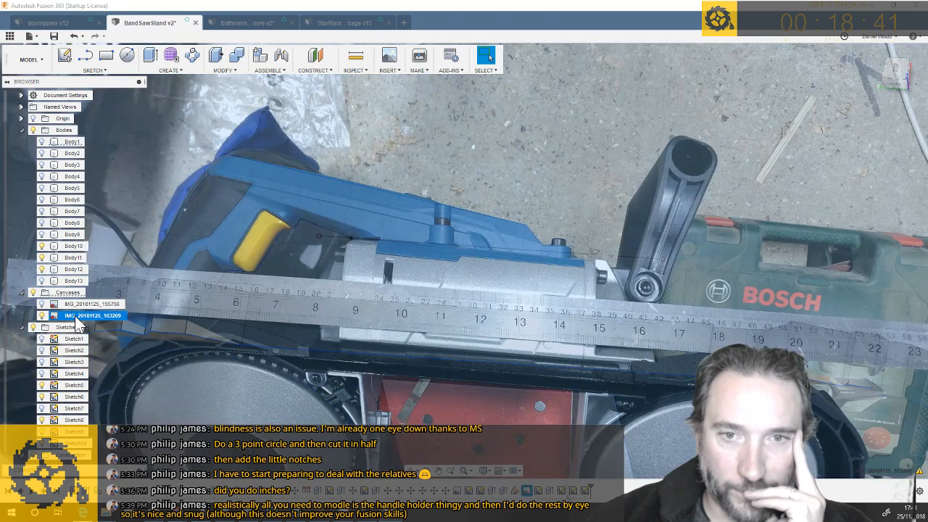
pyautogui.rightClick(81, 317)
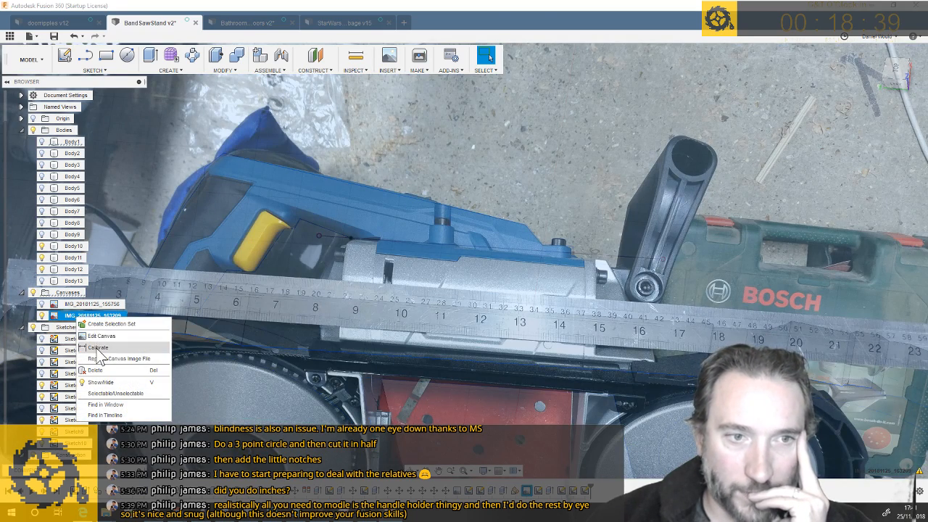
pyautogui.click(101, 336)
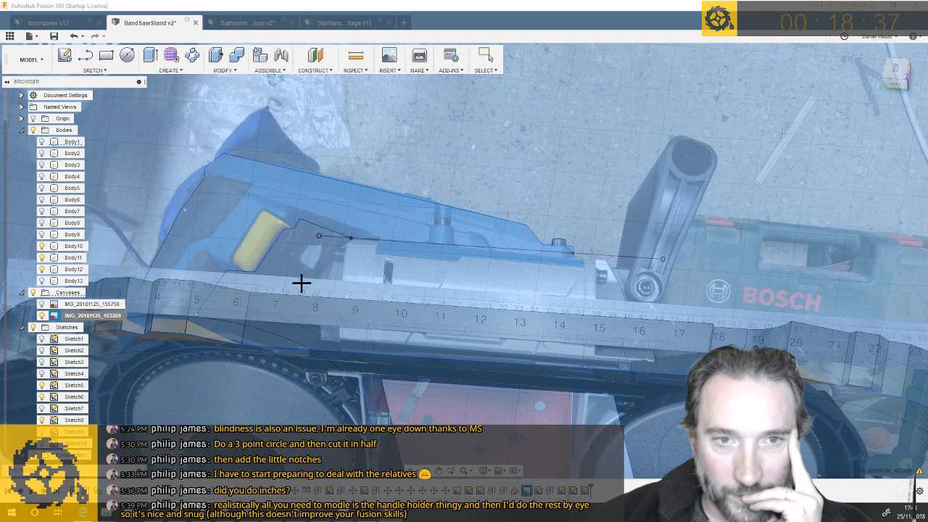
pyautogui.scroll(5, 321, 284)
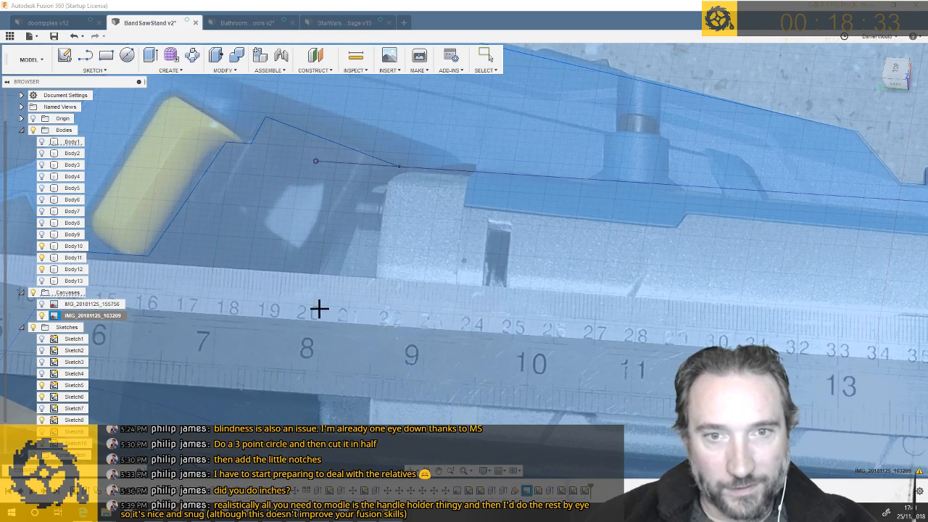
pyautogui.moveTo(319, 305)
pyautogui.keyDown('shift'); pyautogui.mouseDown(button='middle')
pyautogui.moveTo(300, 297)
pyautogui.moveTo(299, 285)
pyautogui.mouseUp(button='middle'); pyautogui.keyUp('shift')
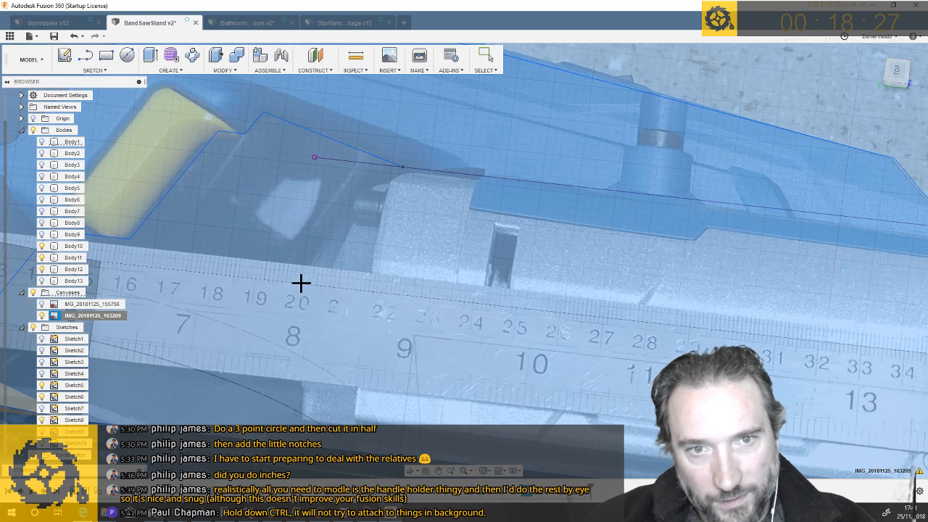
pyautogui.click(301, 283)
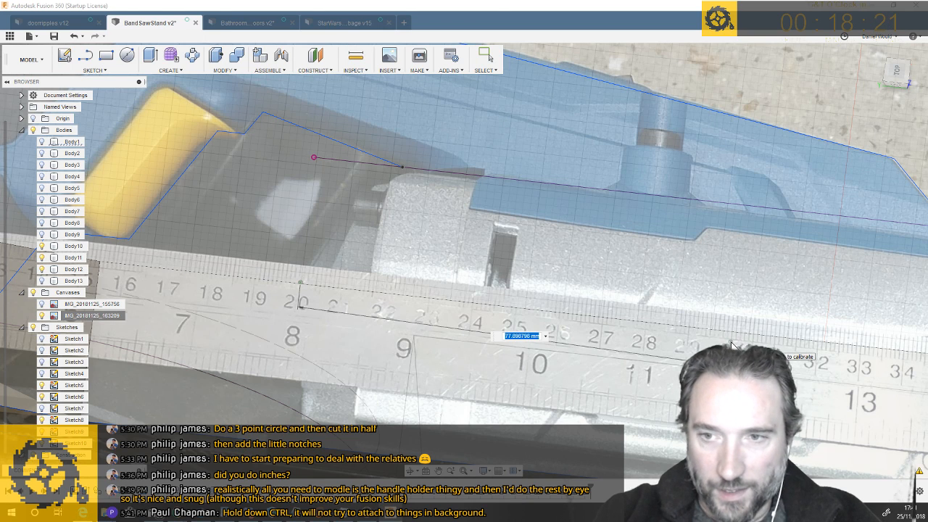
pyautogui.press('Return')
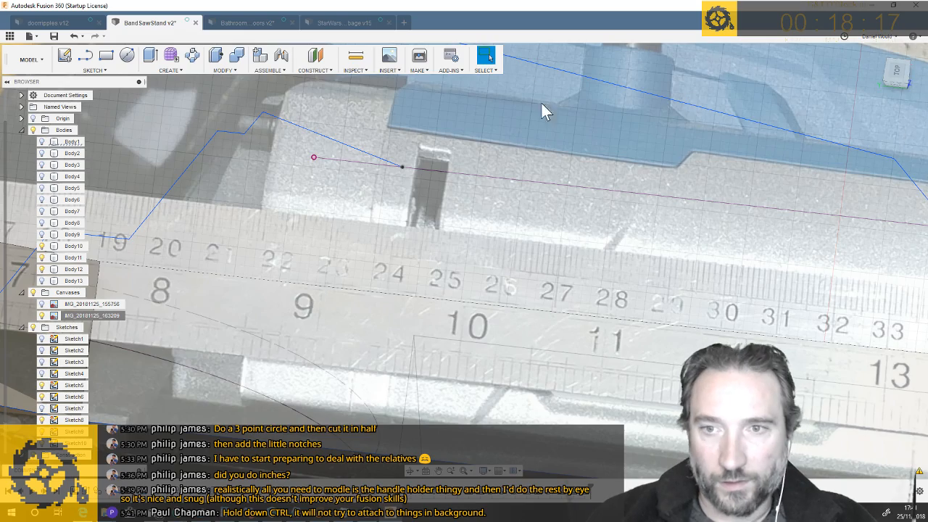
# Show the motor block body again and open its rectangle sketch for editing
pyautogui.scroll(-5, 496, 284)
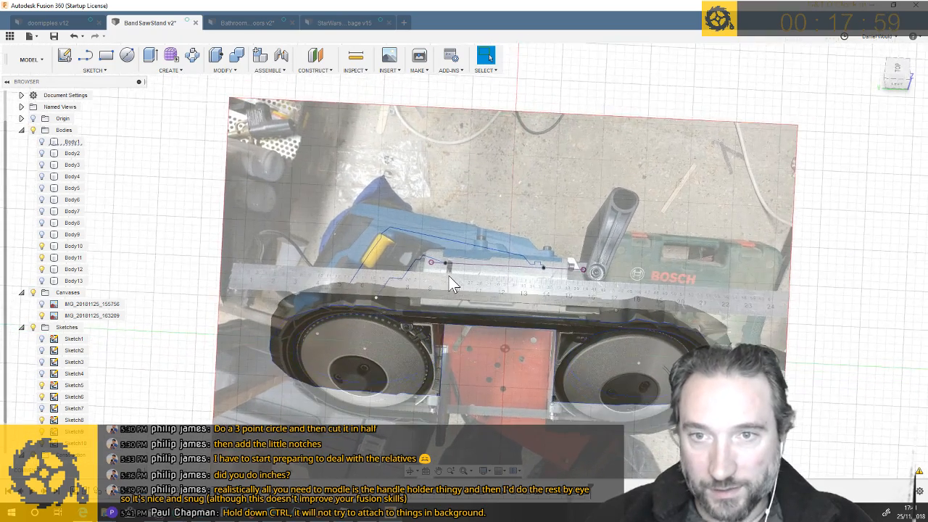
pyautogui.click(61, 281)
pyautogui.click(42, 283)
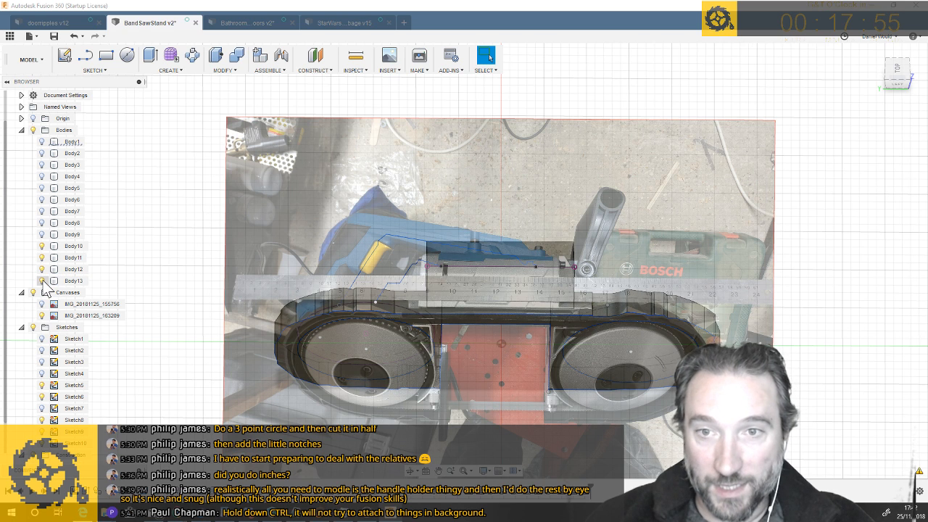
pyautogui.rightClick(544, 496)
pyautogui.click(567, 426)
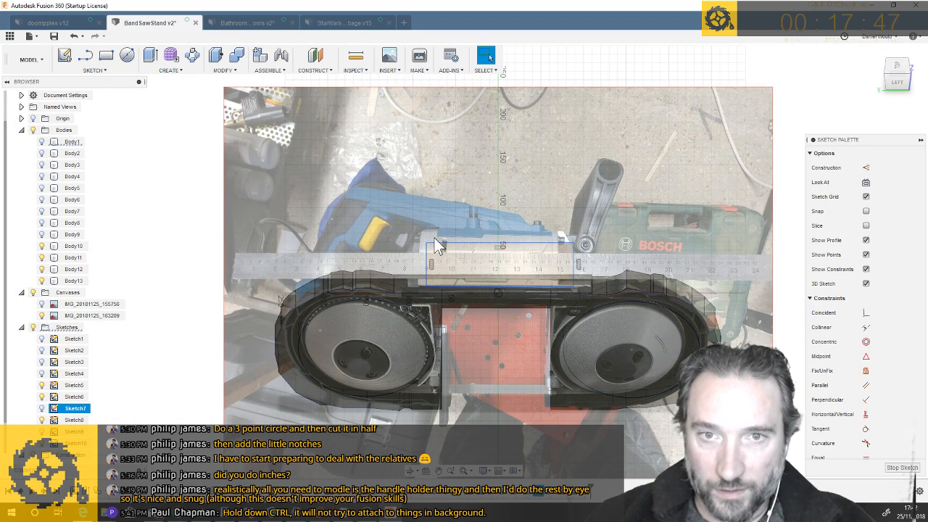
# Remove the constraint at the upper rear corner of the motor block rectangle
pyautogui.scroll(4, 454, 244)
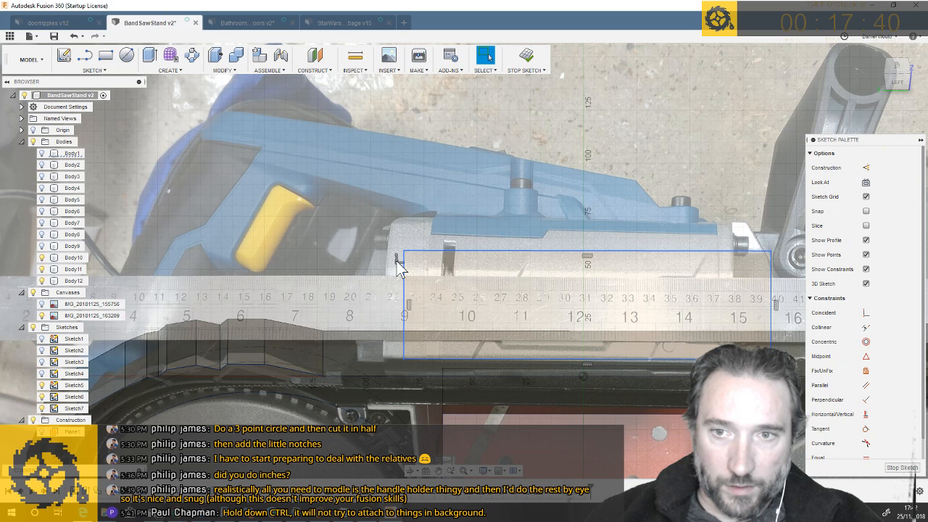
pyautogui.rightClick(397, 261)
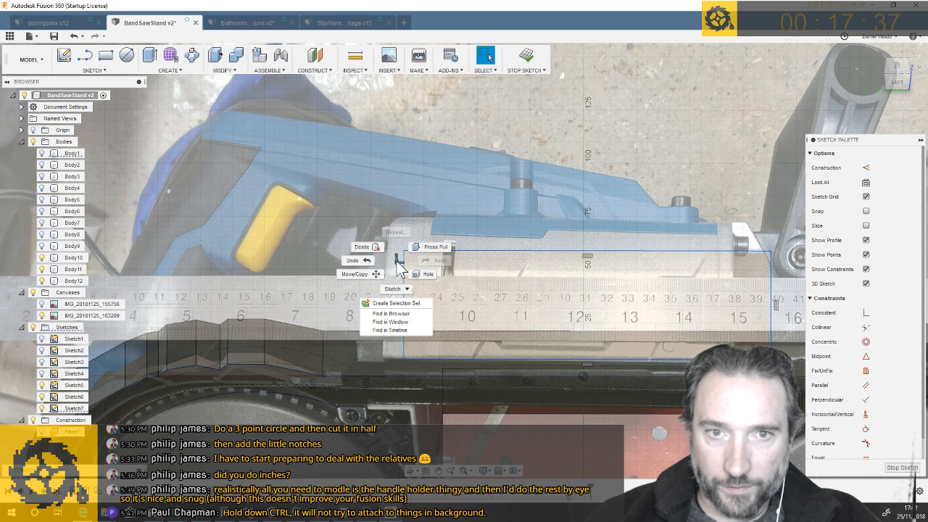
pyautogui.click(628, 274)
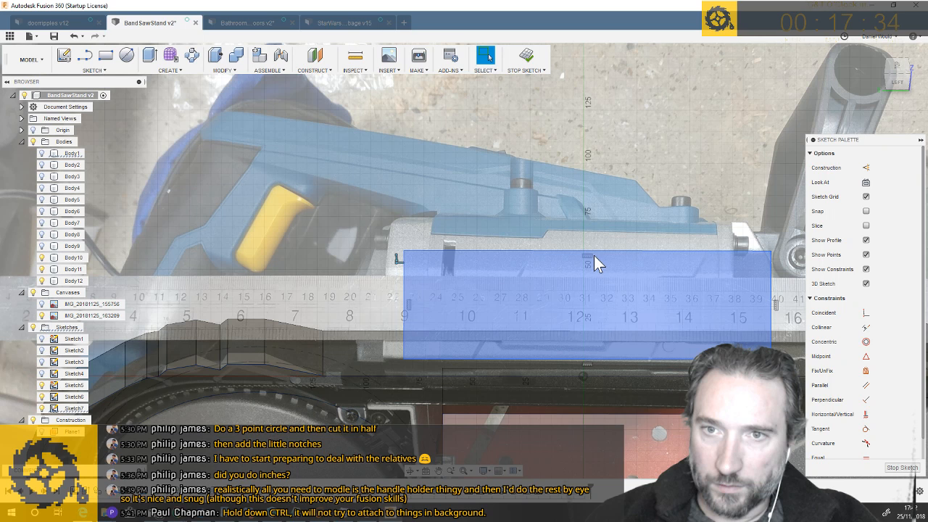
pyautogui.click(586, 256)
pyautogui.rightClick(589, 257)
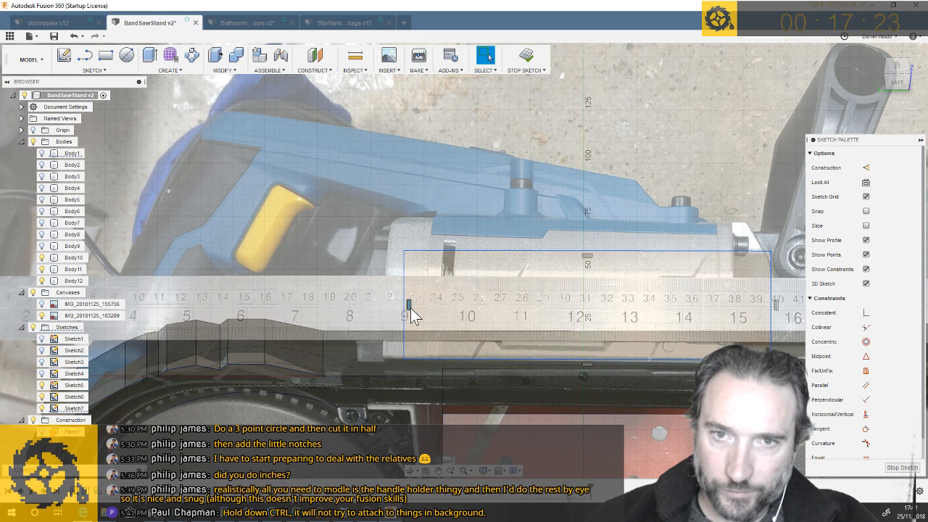
# Dimension the height of the motor block rectangle and finish the sketch
pyautogui.press('d')
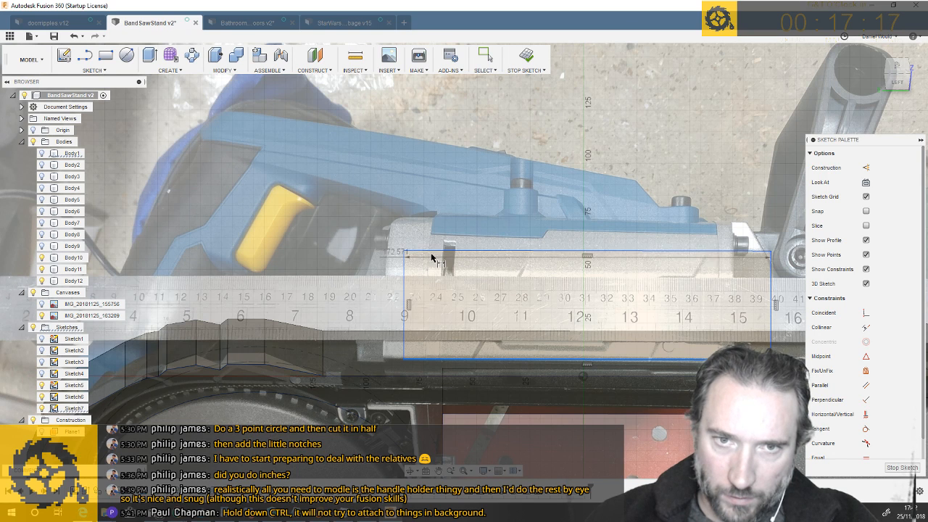
pyautogui.click(283, 258)
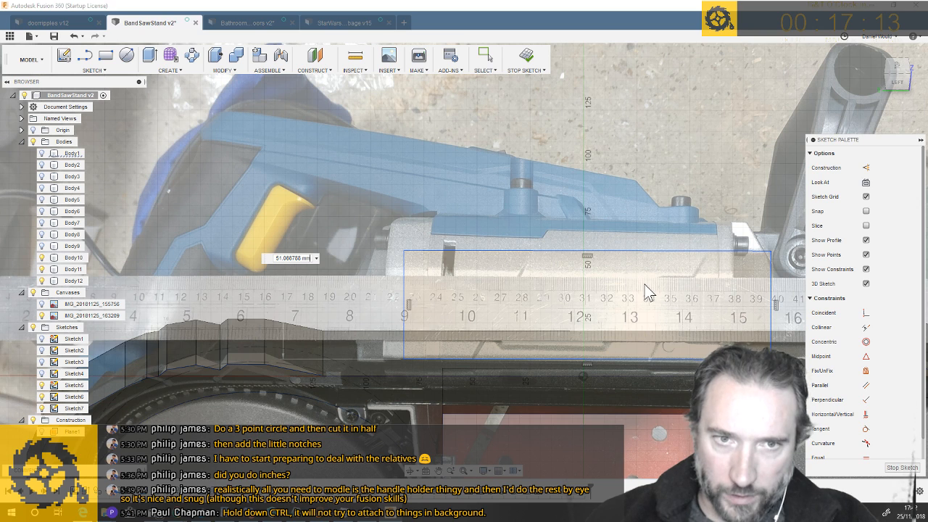
pyautogui.press('Return')
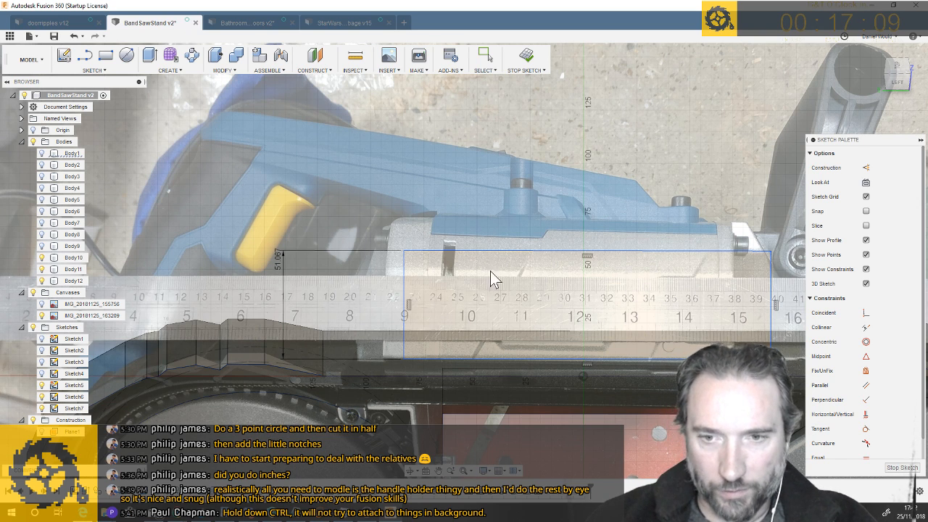
pyautogui.press('Escape')
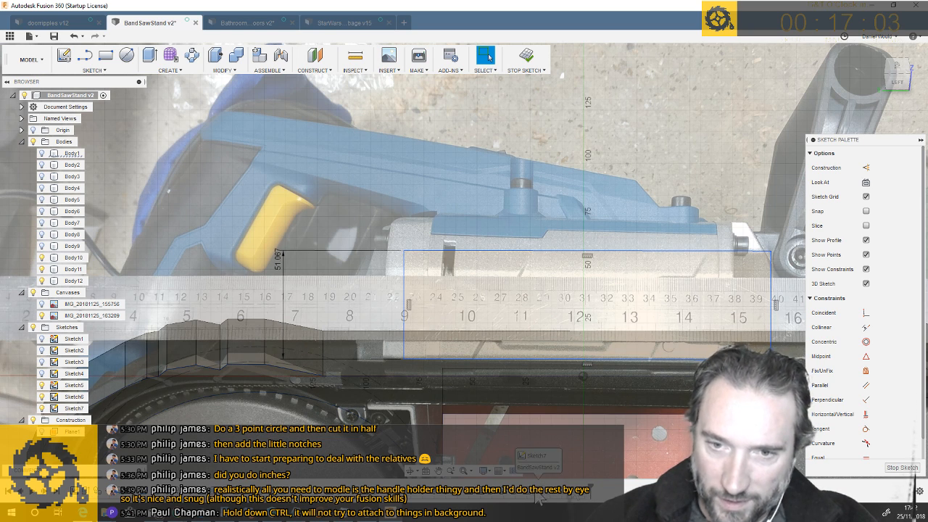
pyautogui.click(902, 467)
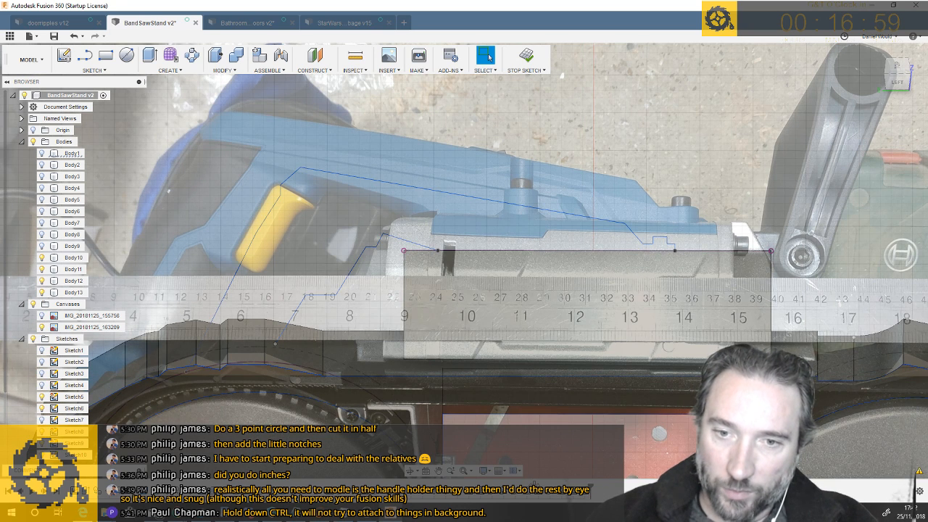
# Delete the motor block sketch and all other features after the history marker
pyautogui.hotkey('ctrl', 'z')
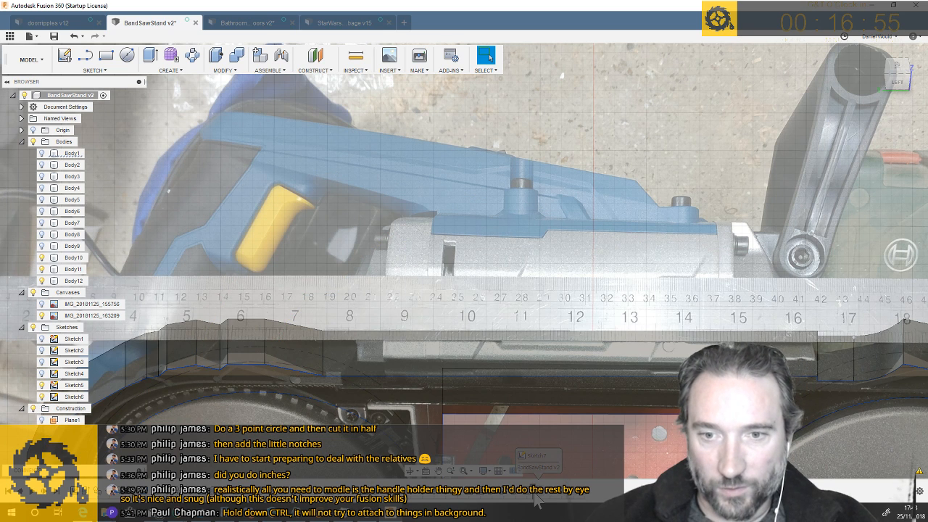
pyautogui.rightClick(534, 495)
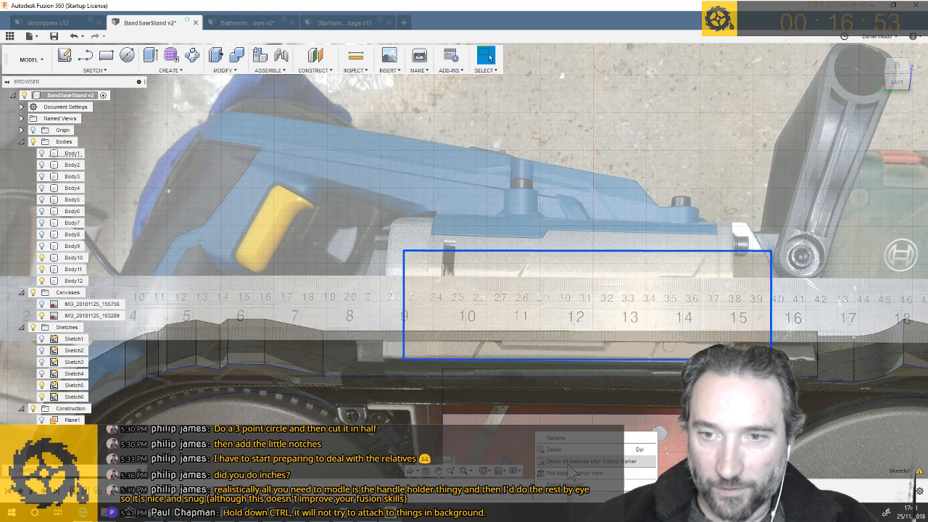
pyautogui.click(572, 473)
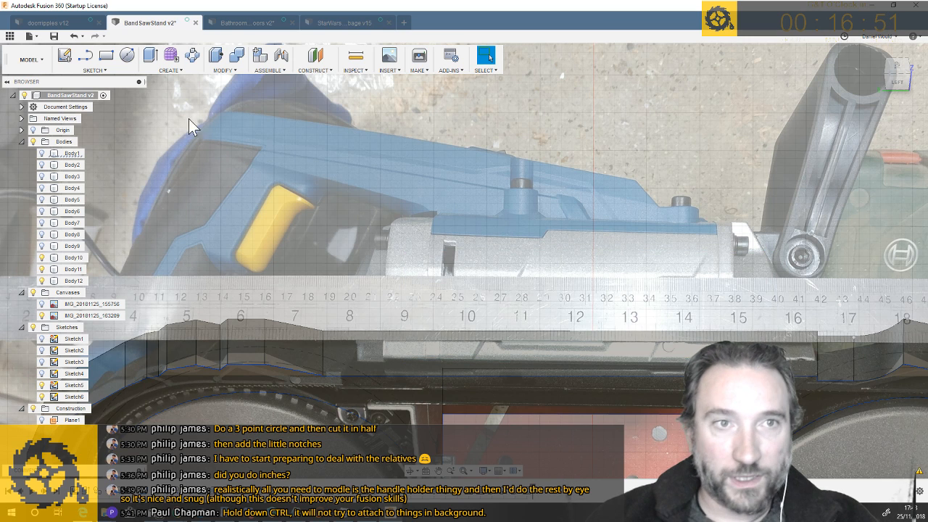
pyautogui.click(106, 55)
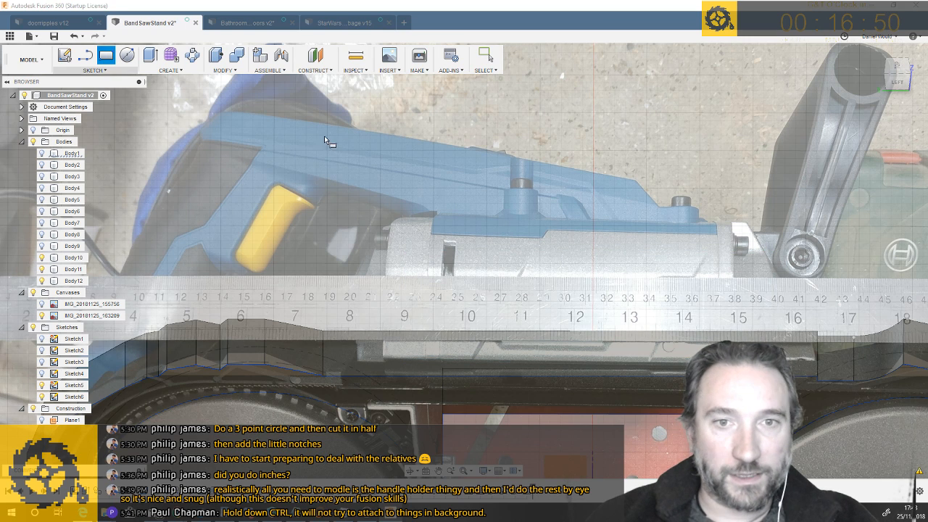
pyautogui.click(388, 211)
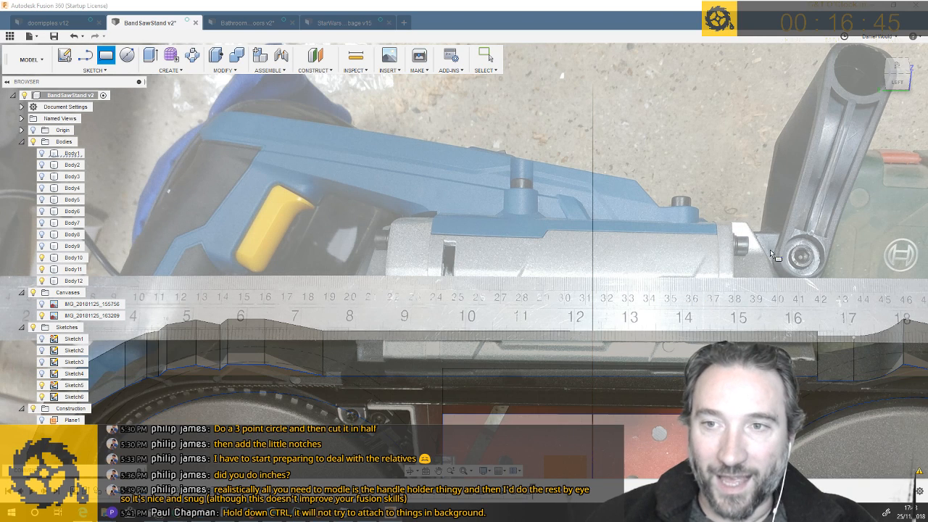
pyautogui.scroll(-3, 799, 231)
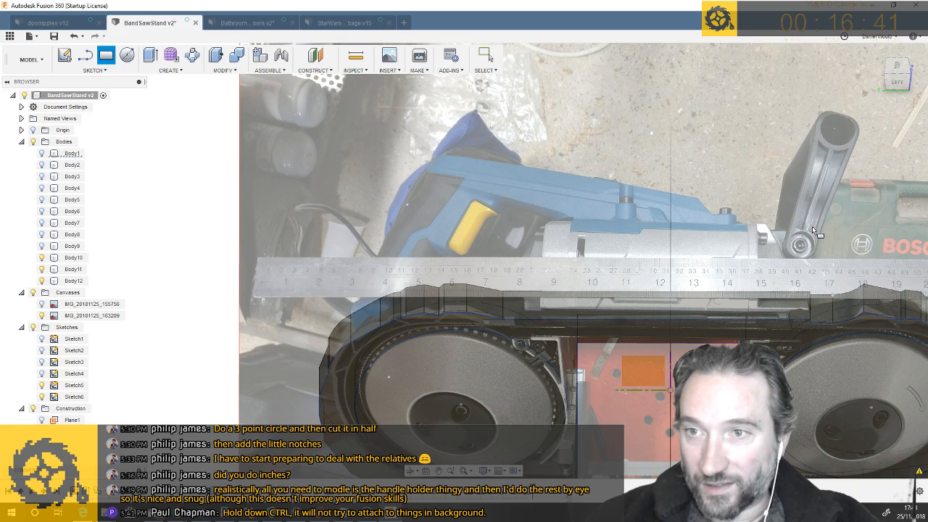
pyautogui.click(813, 231)
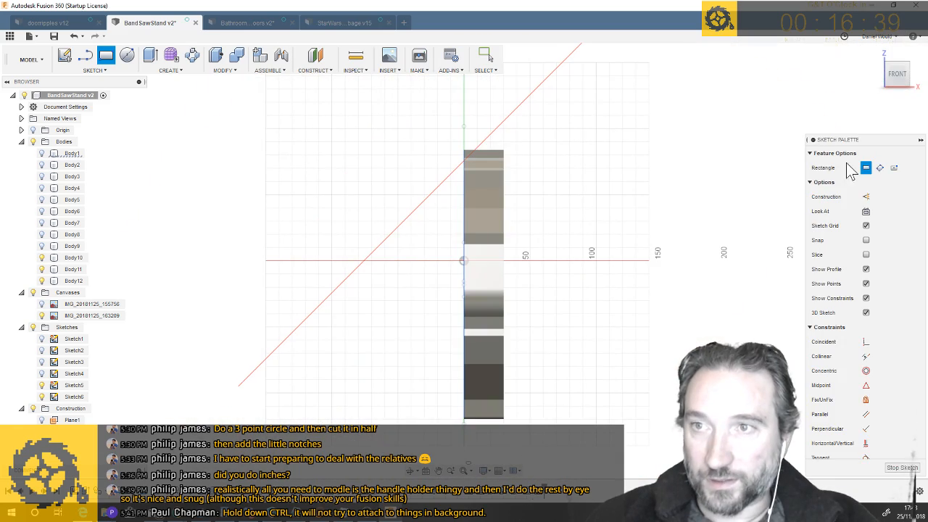
pyautogui.click(902, 468)
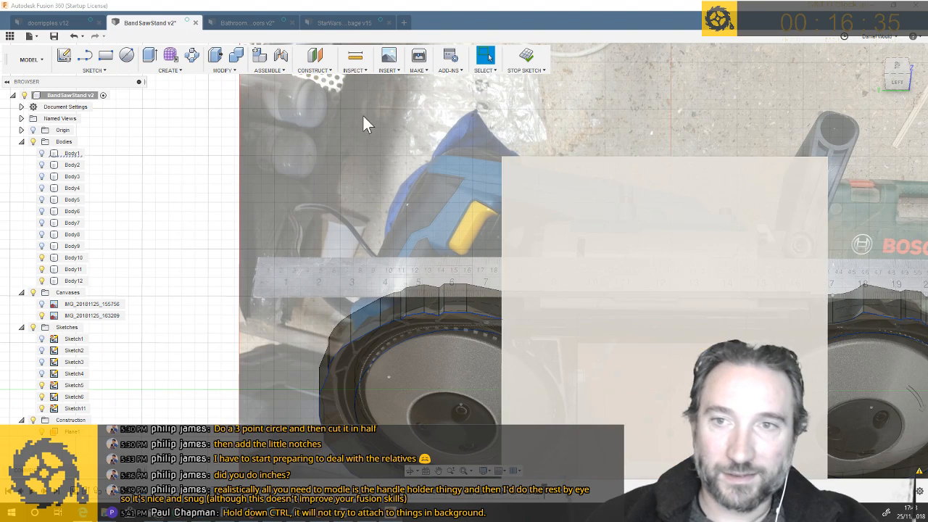
pyautogui.click(526, 56)
# Sketch a two-point rectangle on Plane1 around the motor housing shown in the handle photo
pyautogui.press('r')
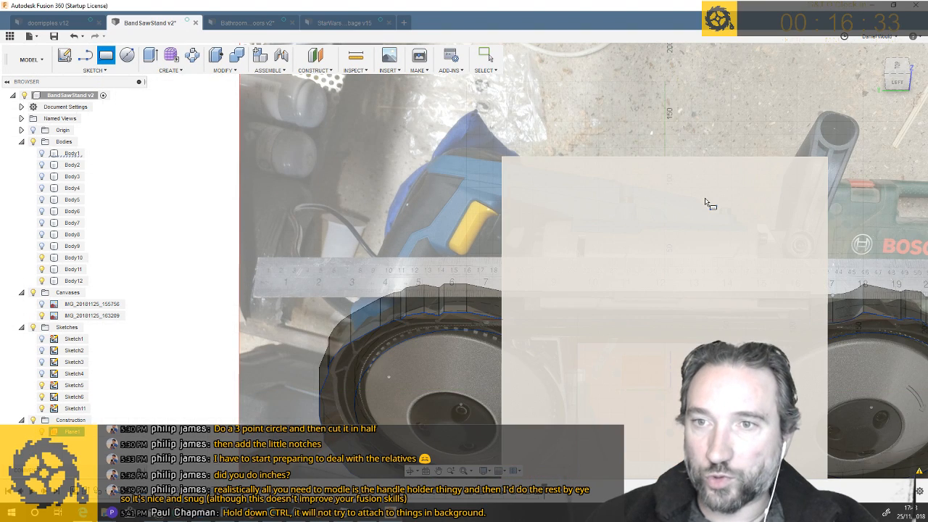
pyautogui.click(705, 199)
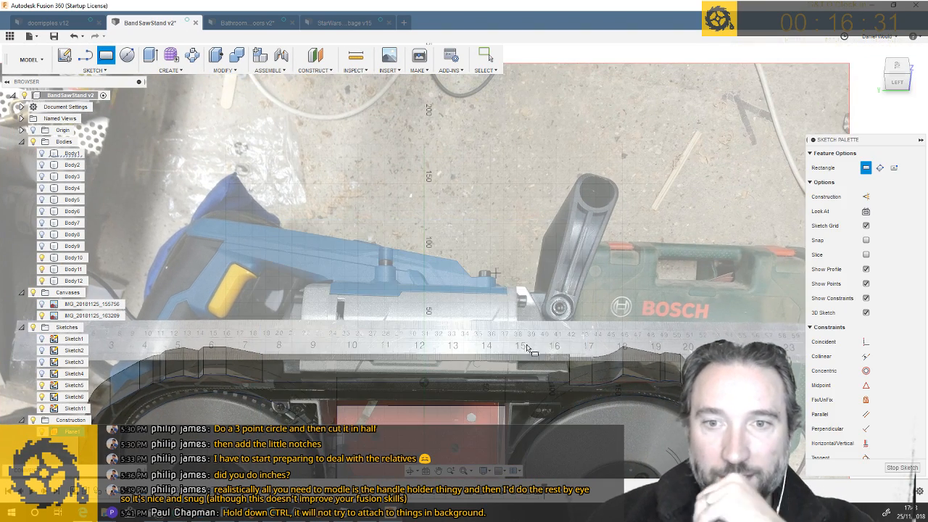
pyautogui.click(571, 375)
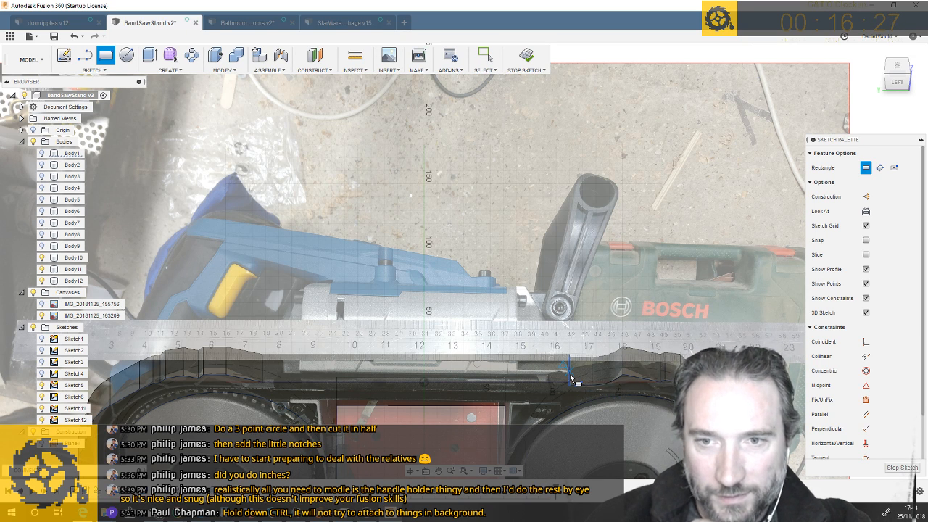
pyautogui.click(281, 284)
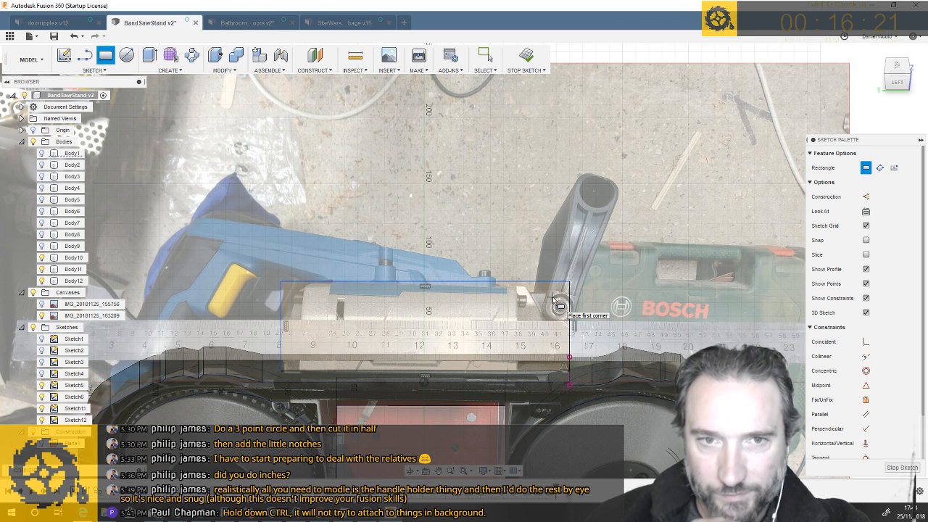
# Extrude the motor housing rectangle by -95 mm
pyautogui.press('q')
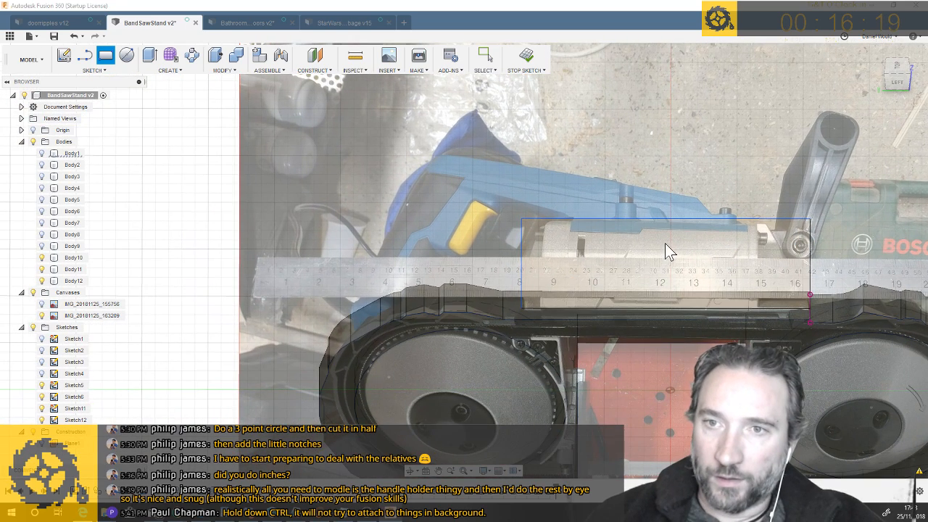
pyautogui.click(687, 242)
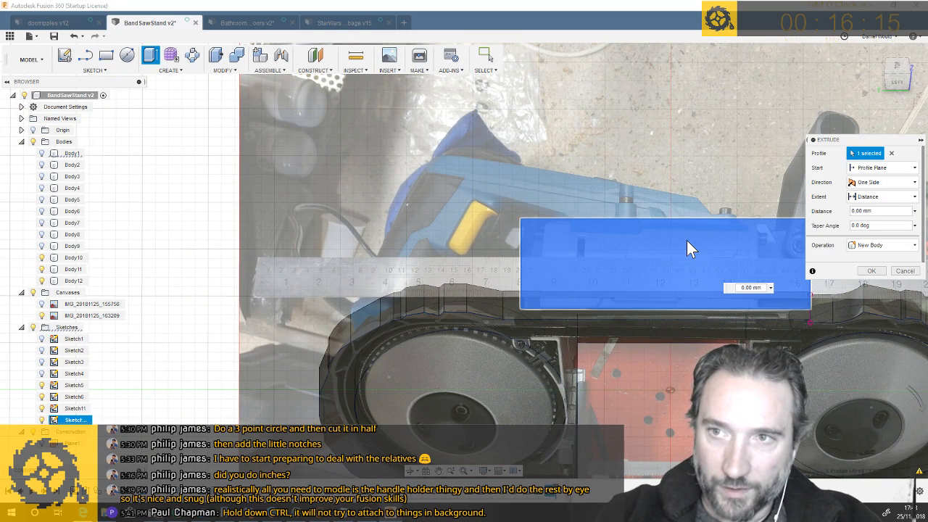
pyautogui.write('-95')
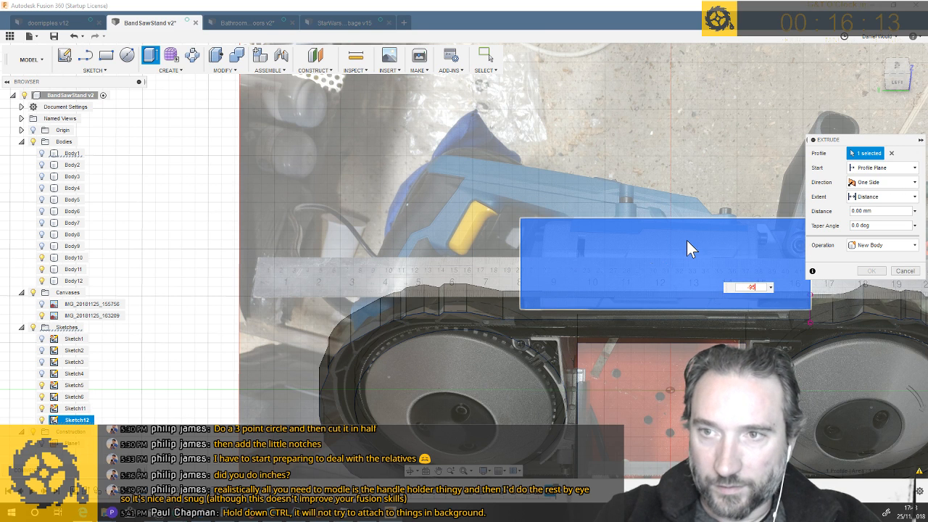
pyautogui.press('Return')
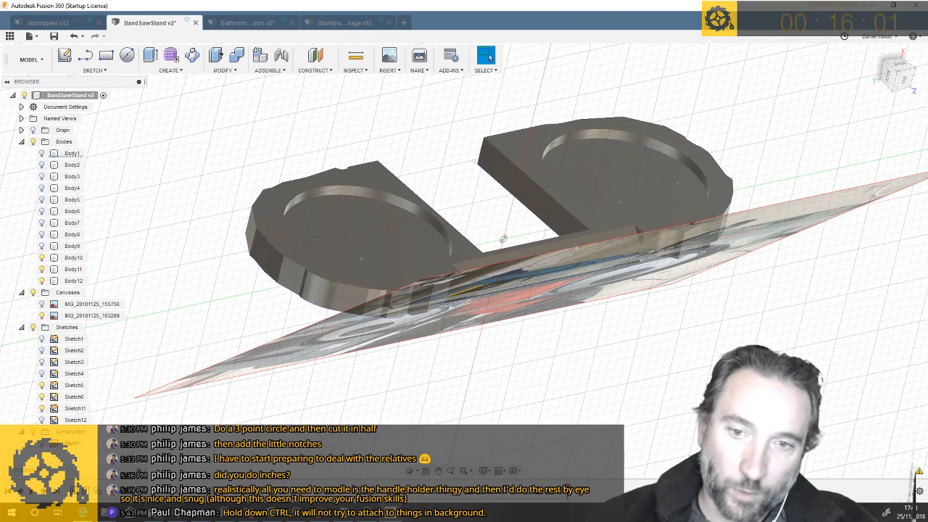
# Change the operation of the motor block extrusion to Join
pyautogui.rightClick(561, 493)
pyautogui.click(603, 392)
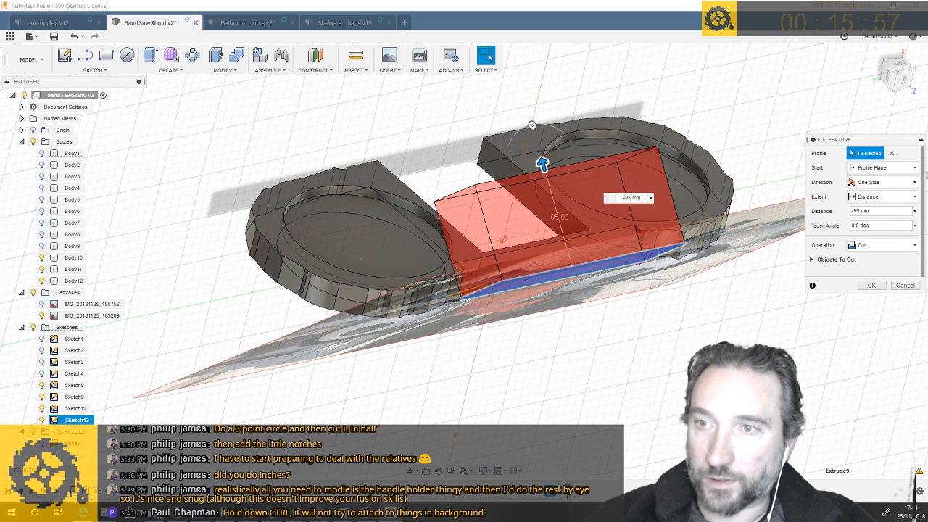
pyautogui.click(864, 247)
pyautogui.click(865, 259)
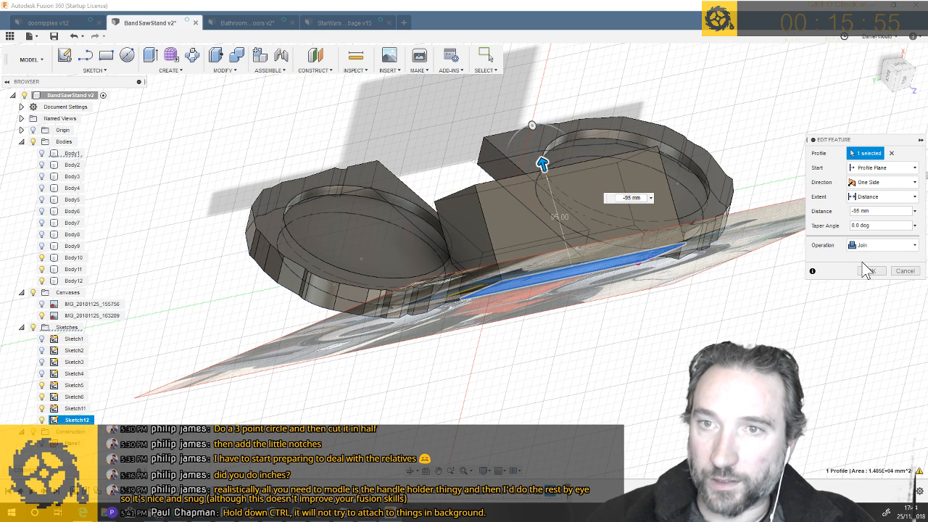
pyautogui.click(870, 271)
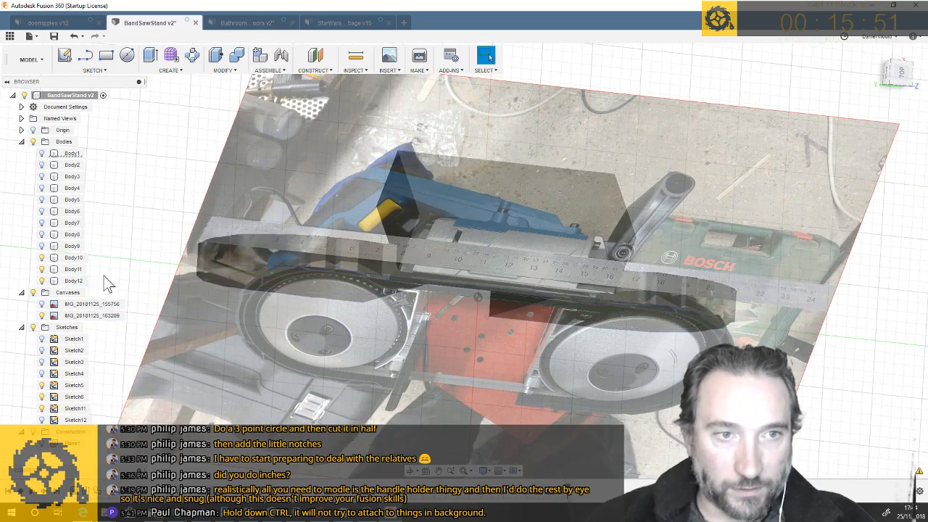
# Edit the motor block extrusion again and set its operation to New Body, keeping the block separate from the saw frame
pyautogui.click(72, 282)
pyautogui.rightClick(72, 282)
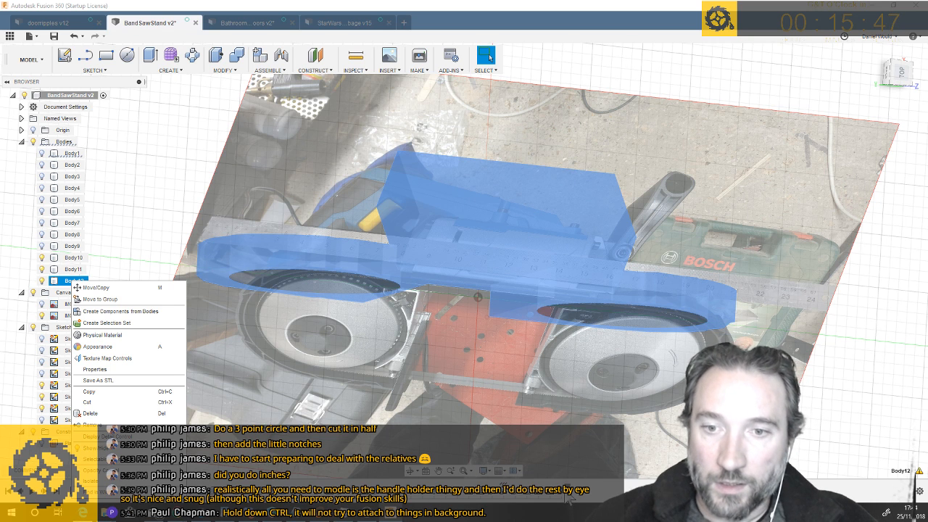
pyautogui.click(565, 489)
pyautogui.rightClick(563, 489)
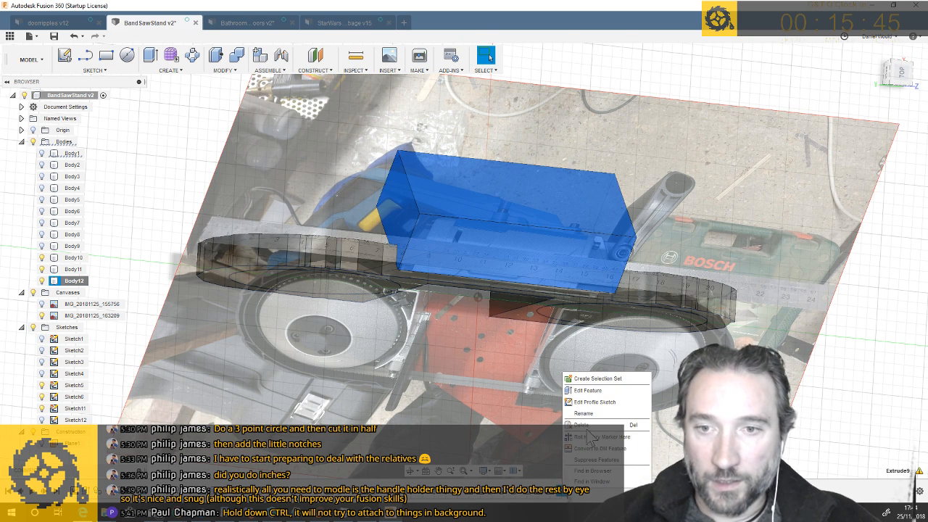
pyautogui.click(590, 391)
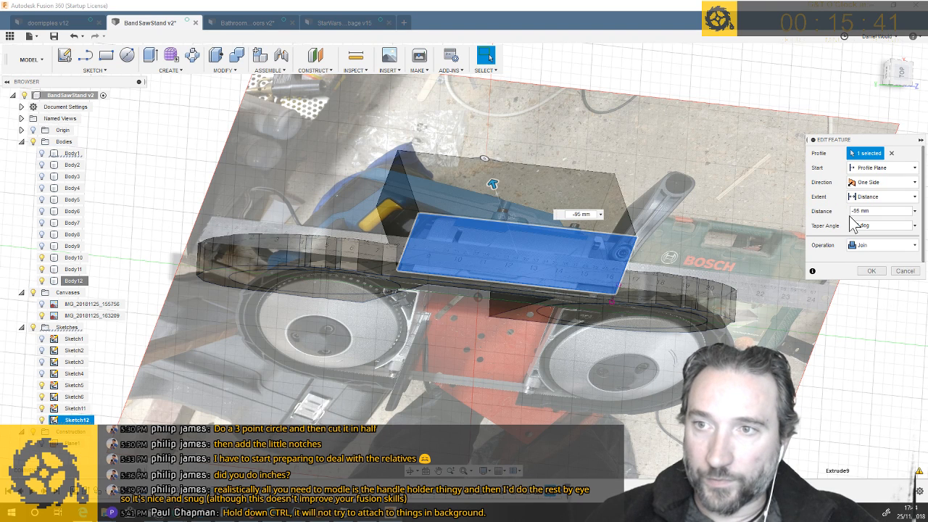
pyautogui.click(865, 246)
pyautogui.click(870, 294)
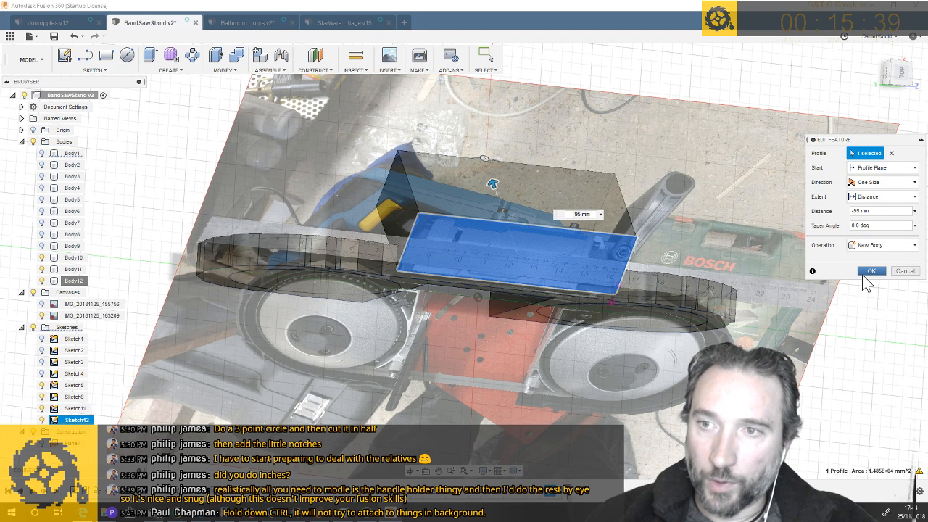
pyautogui.click(866, 270)
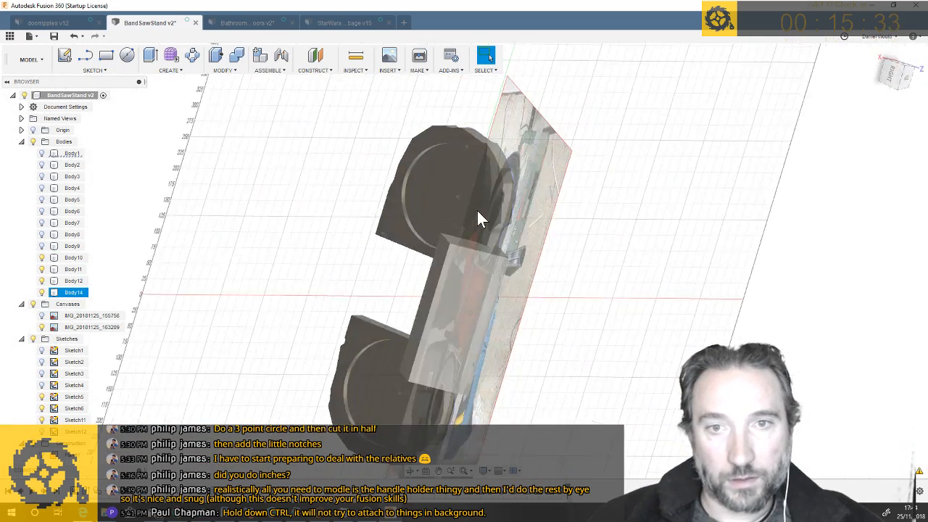
# Examine how the motor block sits against the saw frame and the handle photo from several angles
pyautogui.click(582, 230)
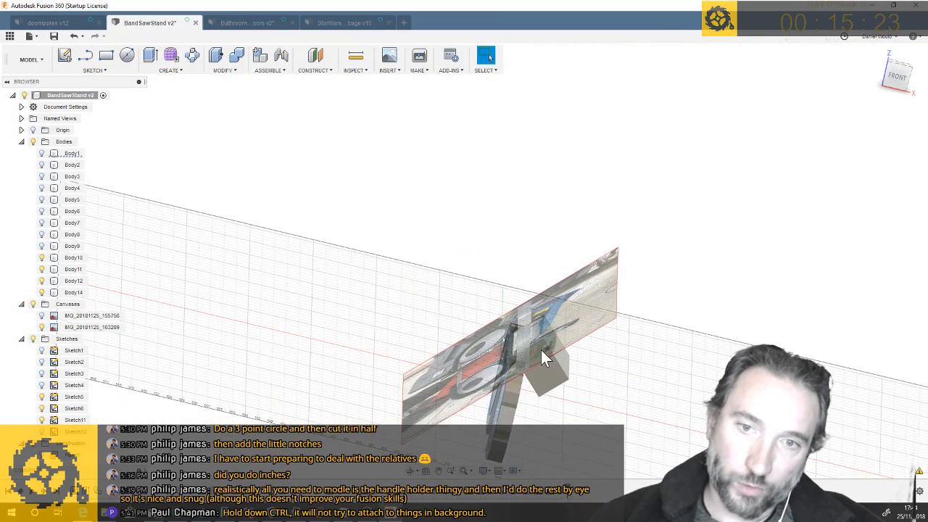
pyautogui.click(536, 384)
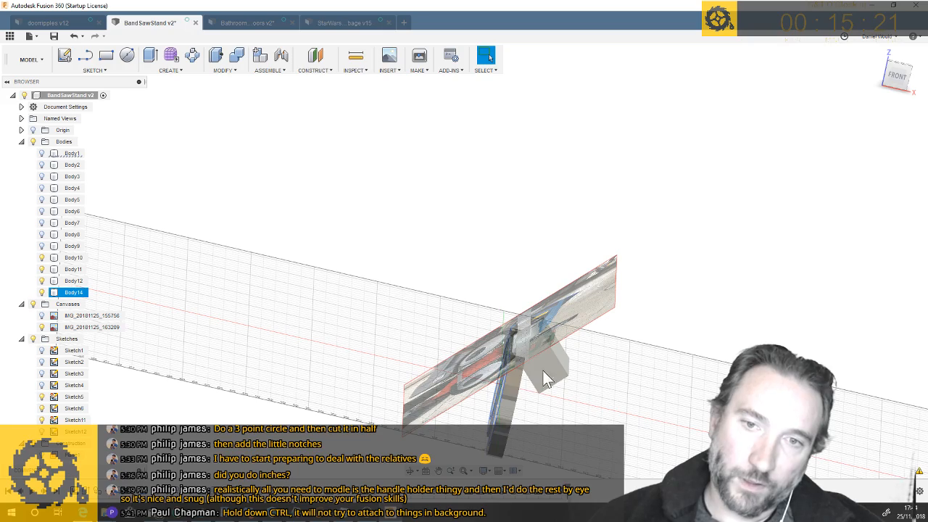
pyautogui.moveTo(538, 384); pyautogui.dragTo(564, 363)
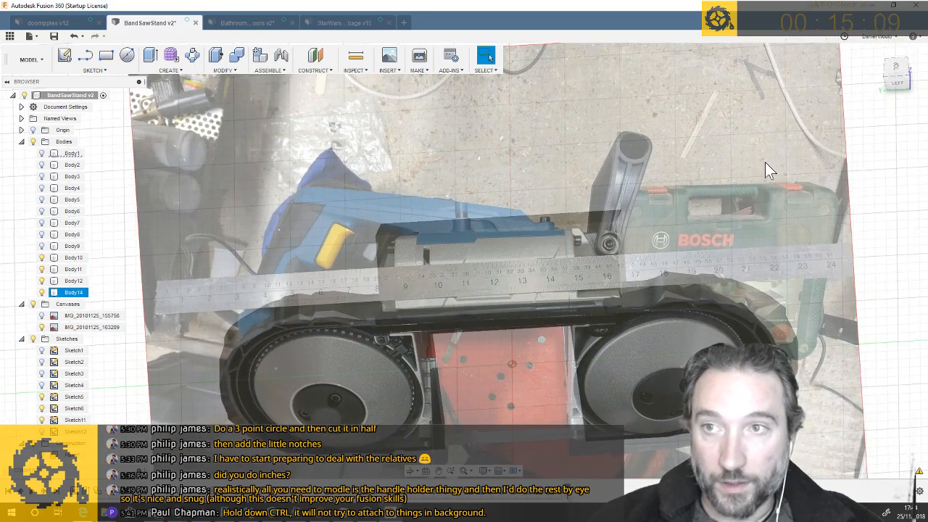
pyautogui.click(893, 60)
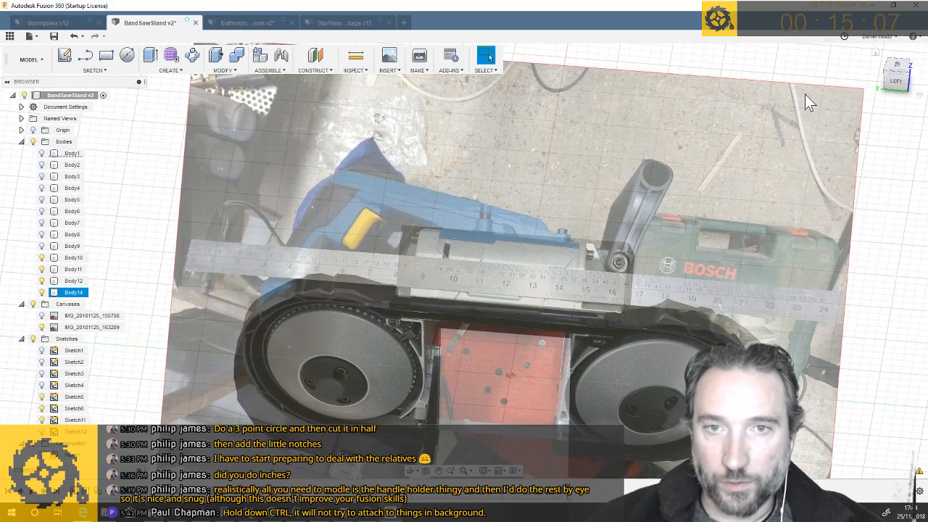
pyautogui.click(719, 121)
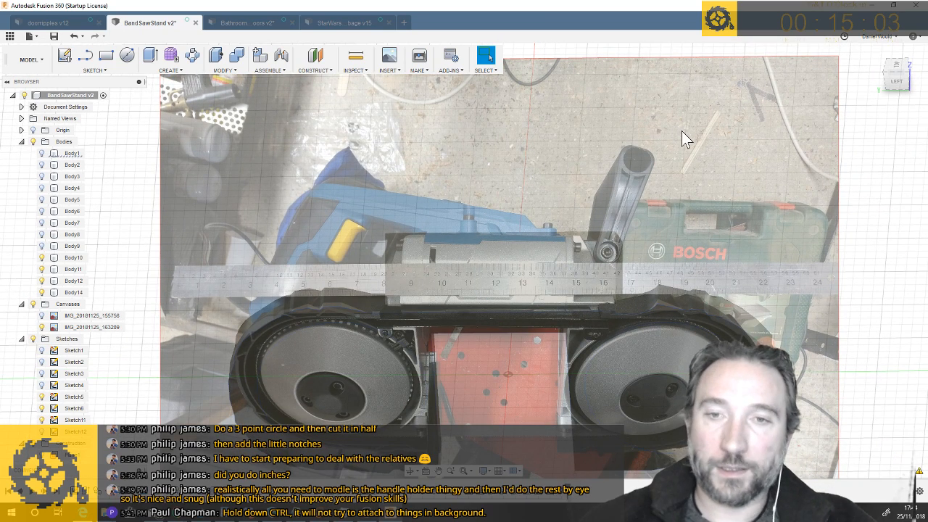
pyautogui.click(527, 257)
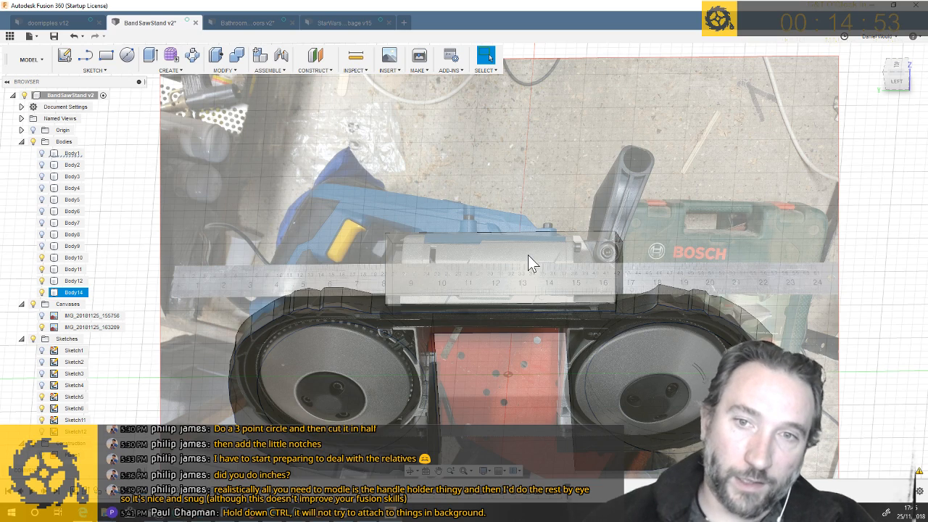
pyautogui.click(510, 214)
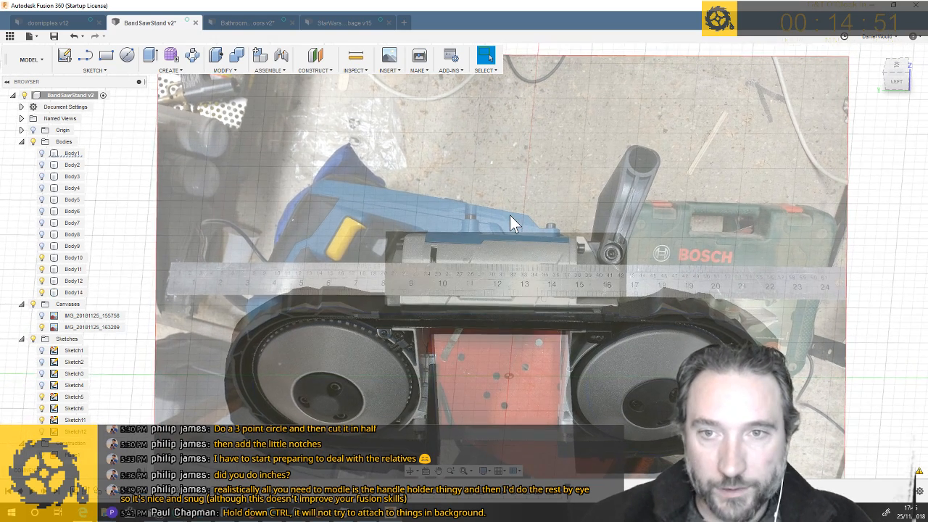
pyautogui.scroll(1, 718, 139)
pyautogui.scroll(1, 530, 162)
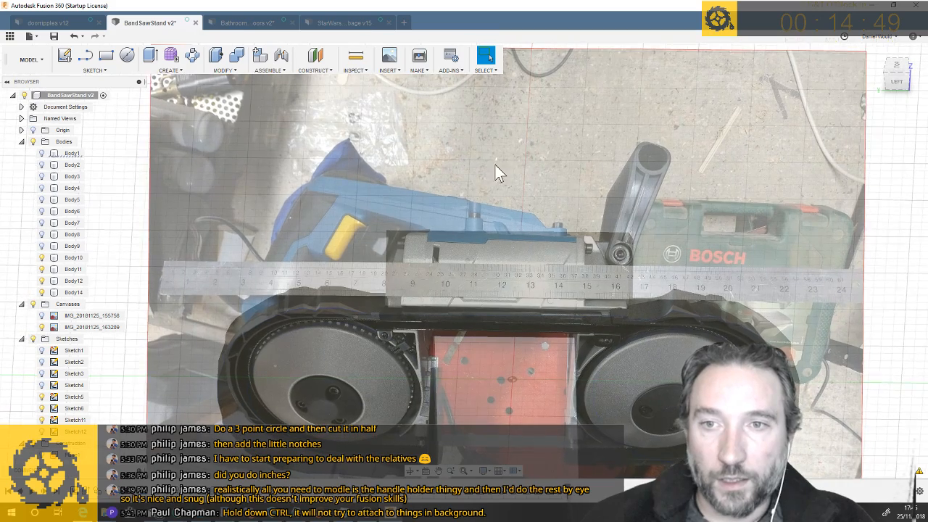
# Start a new line sketch on the side plane parallel to the handle photo, discarding the stray first line
pyautogui.click(86, 57)
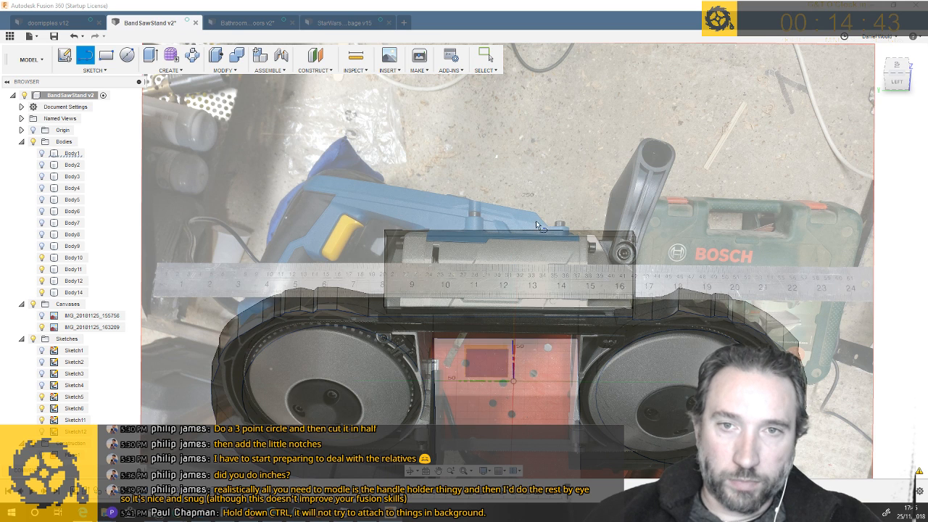
pyautogui.click(578, 233)
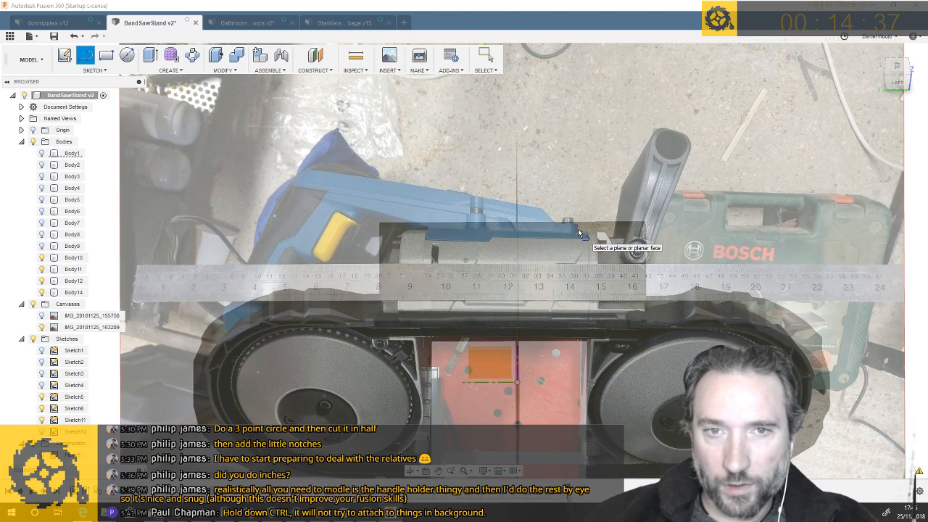
pyautogui.keyDown('shift'); pyautogui.moveTo(864, 87); pyautogui.dragTo(849, 94, button='middle'); pyautogui.keyUp('shift')
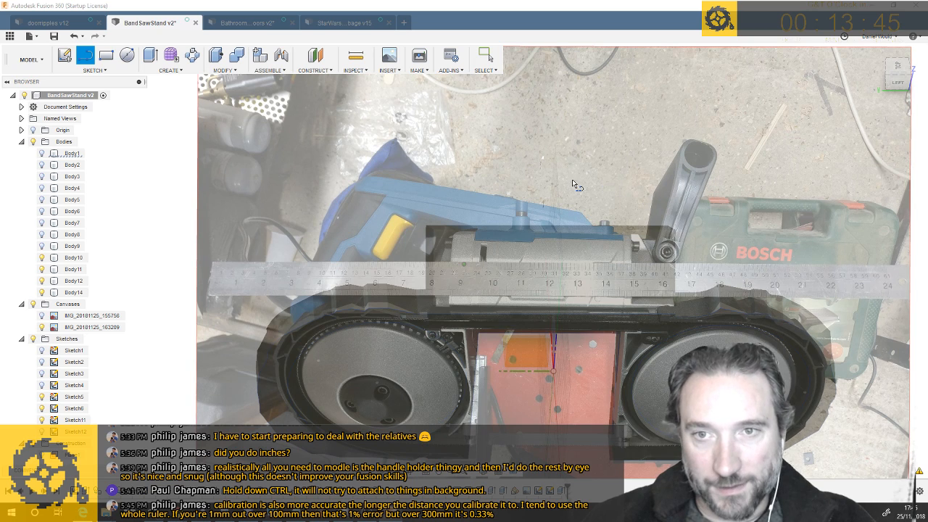
pyautogui.click(605, 231)
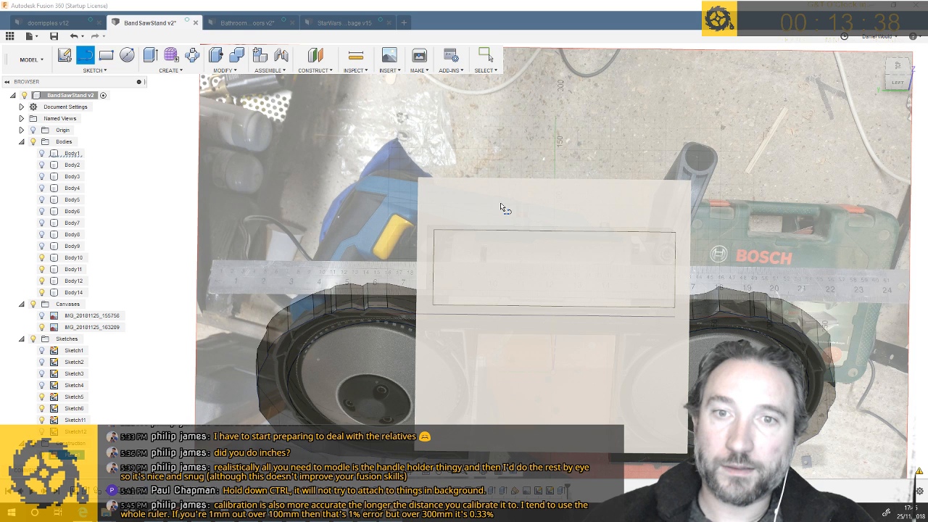
pyautogui.click(501, 208)
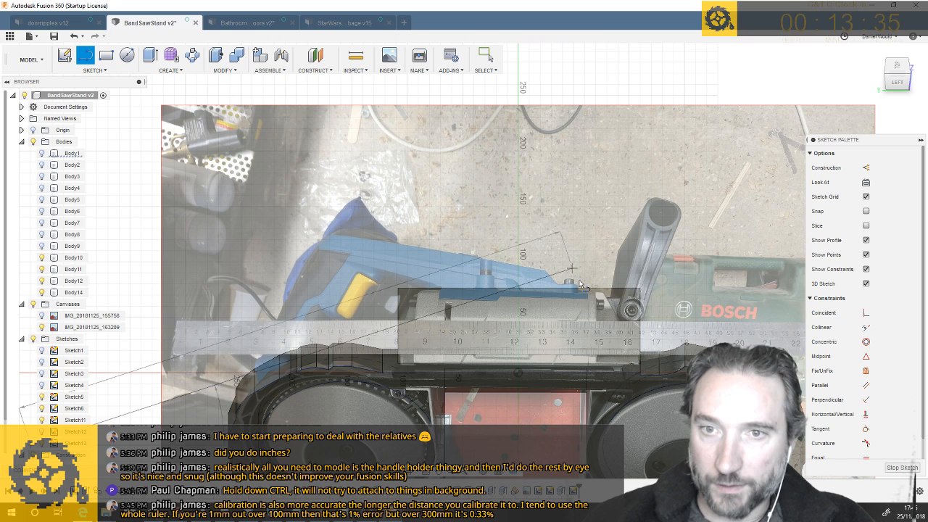
pyautogui.press('Escape')
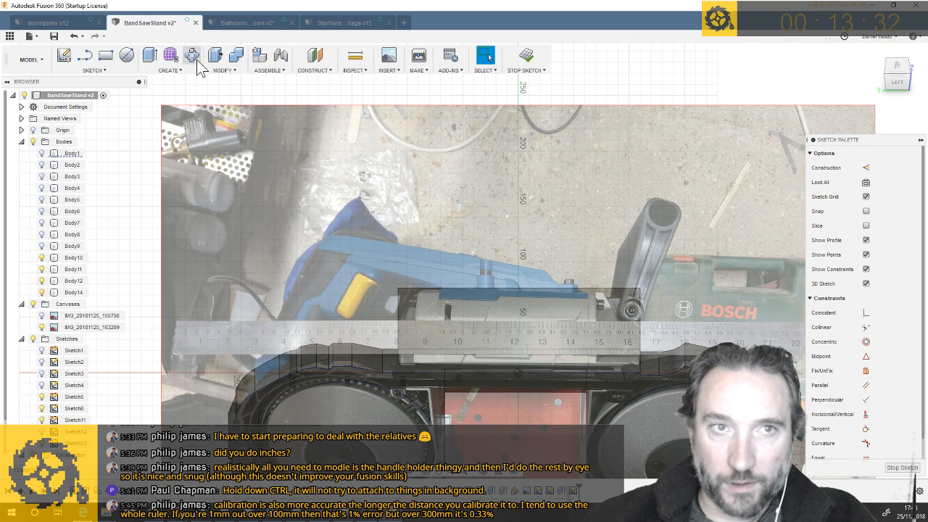
pyautogui.press('l')
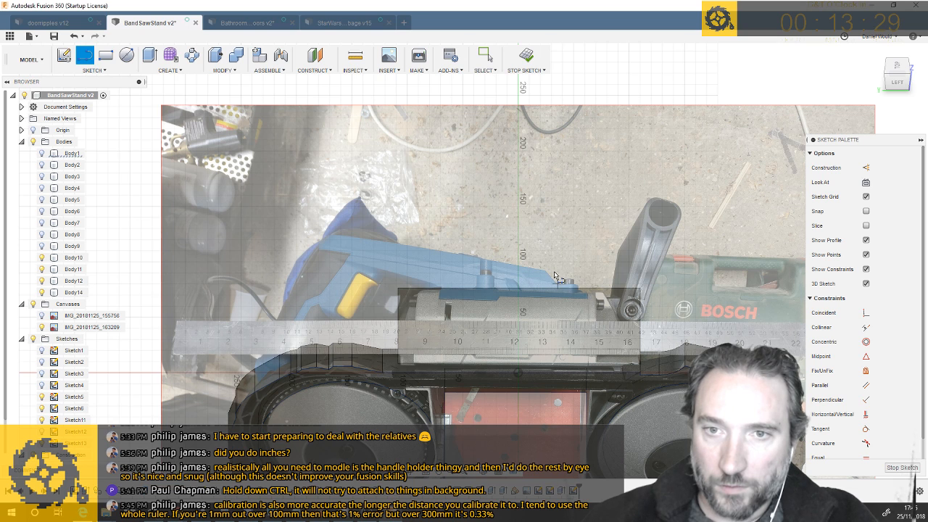
# Trace the handle's sloping upper edge and its rear edge in the photo with connected lines, down to the saw frame
pyautogui.click(549, 276)
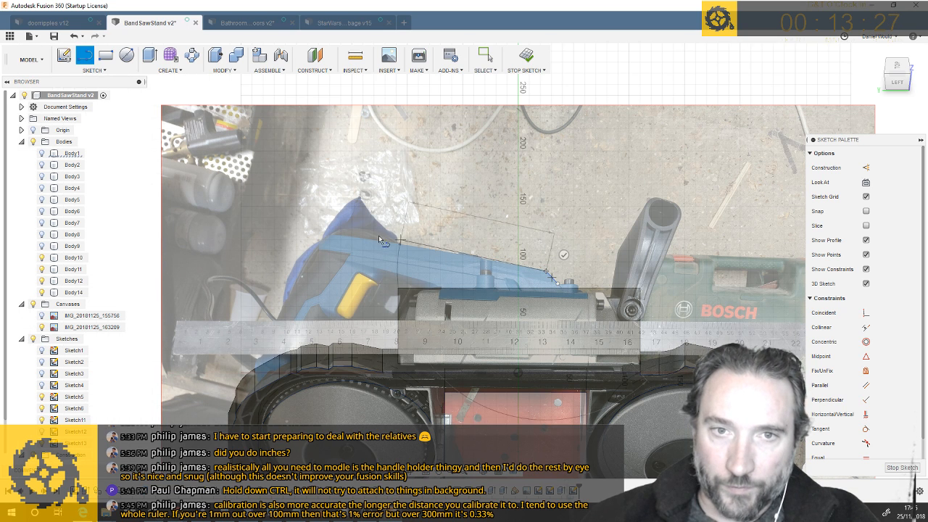
pyautogui.click(329, 234)
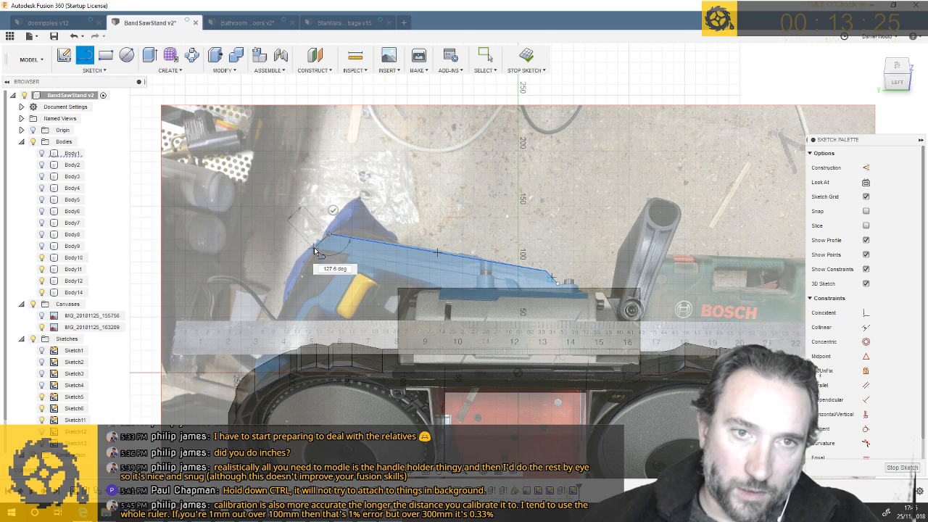
pyautogui.click(314, 246)
pyautogui.click(294, 283)
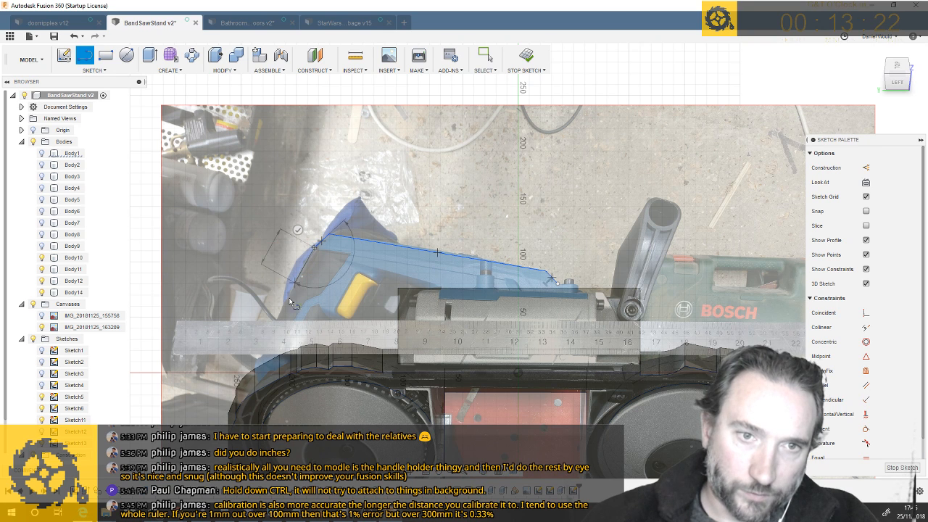
pyautogui.click(255, 363)
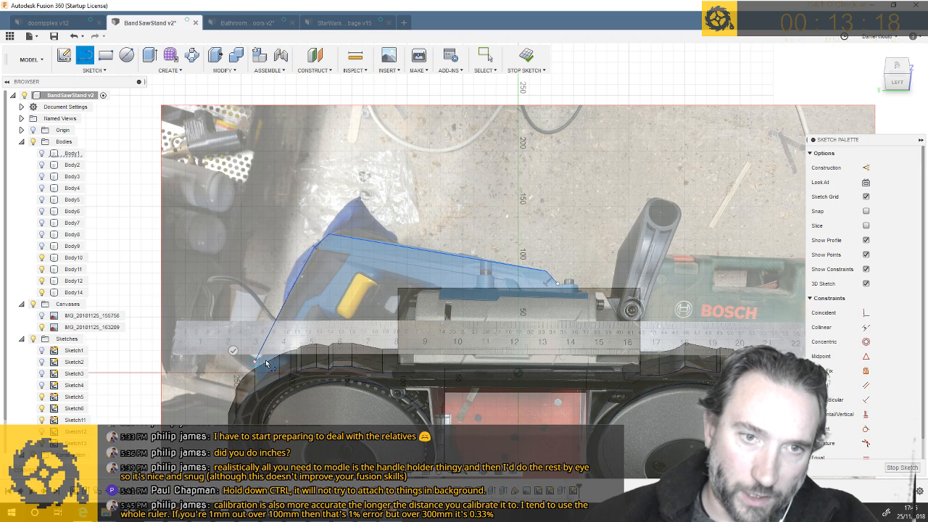
# Continue the handle outline around the grip and trigger, along the motor block's edge, and close it at the front tip
pyautogui.click(305, 343)
pyautogui.click(322, 315)
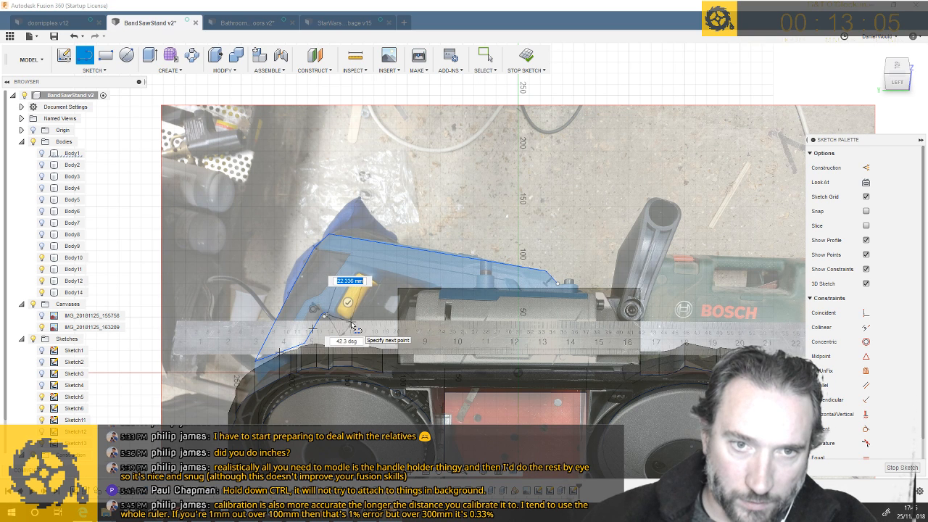
pyautogui.click(350, 323)
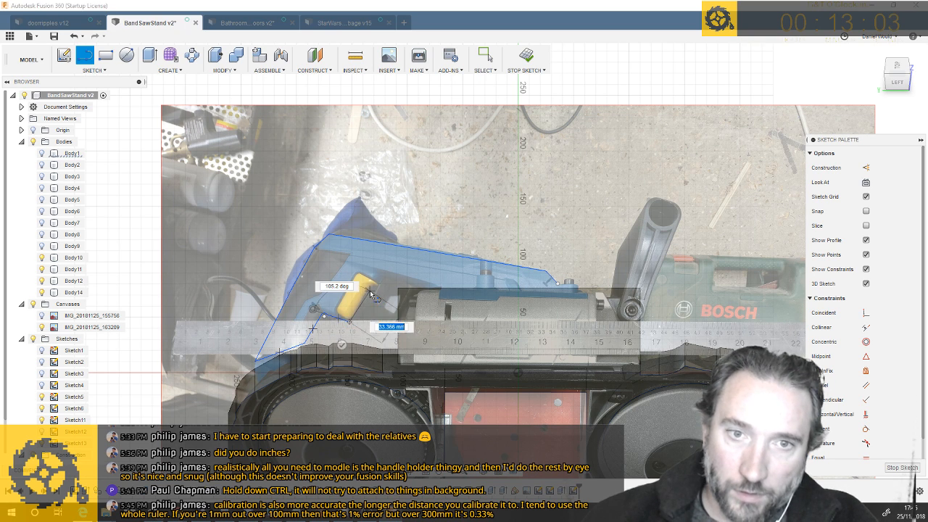
pyautogui.click(380, 286)
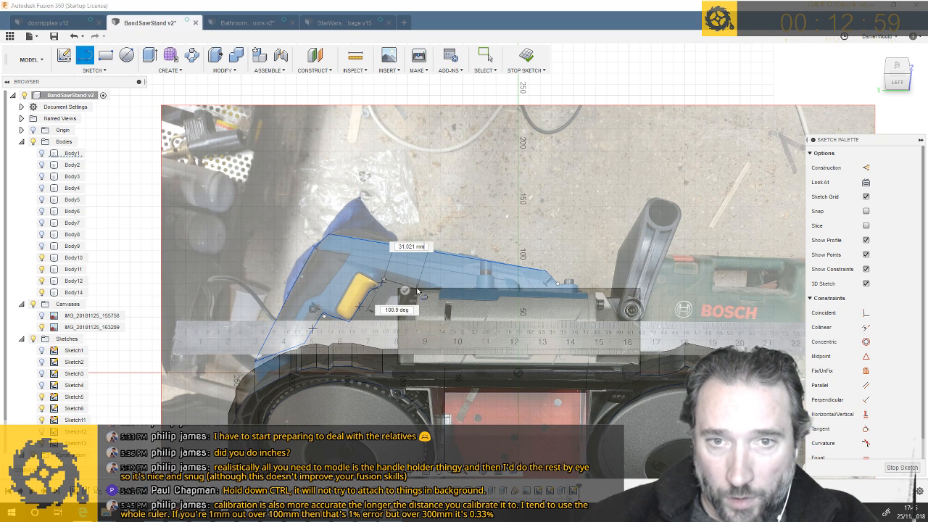
pyautogui.click(416, 291)
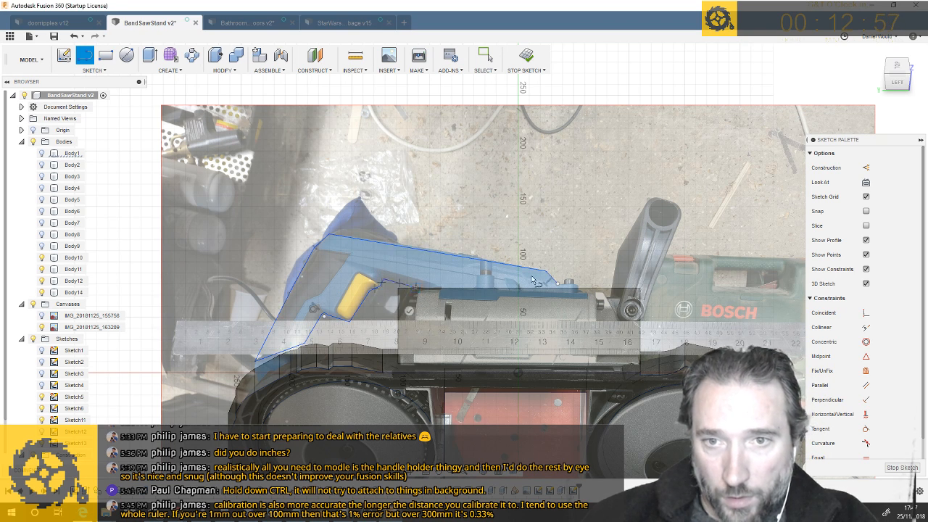
pyautogui.click(575, 284)
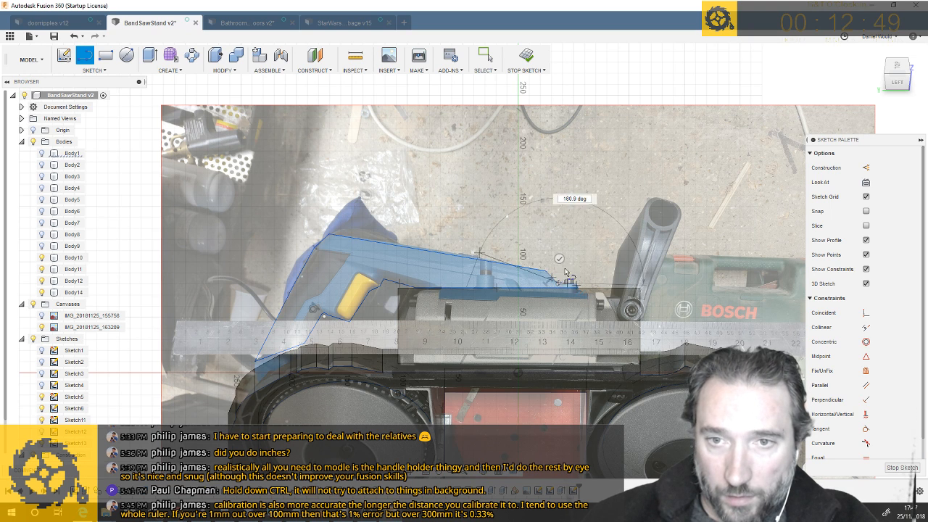
pyautogui.scroll(5, 555, 279)
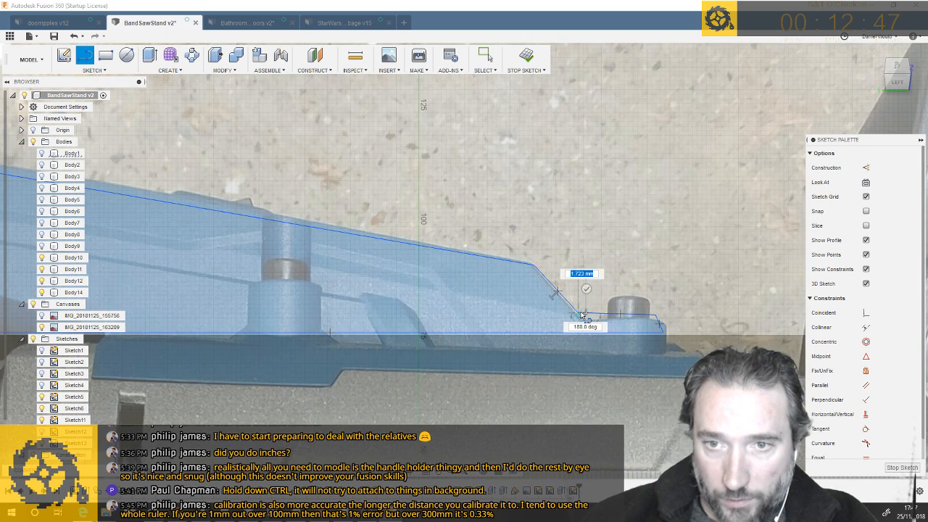
pyautogui.scroll(-4, 580, 321)
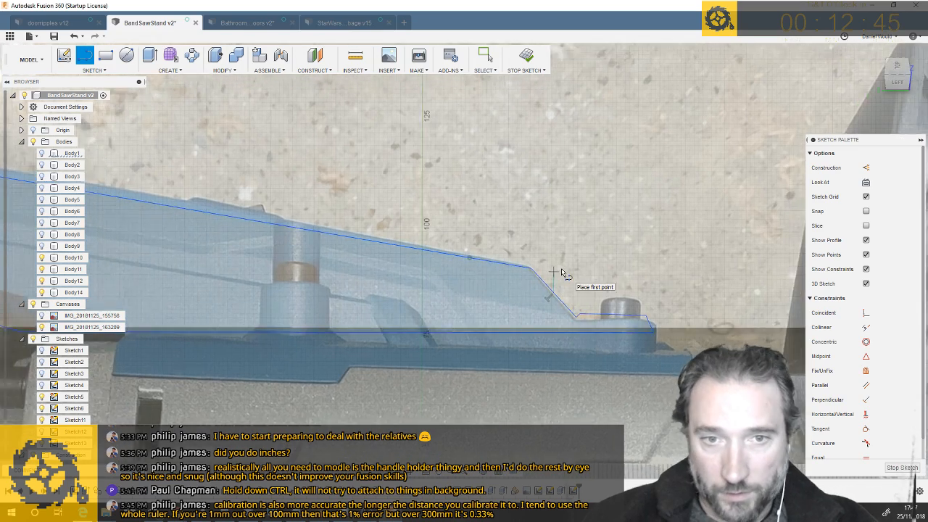
pyautogui.scroll(-1, 562, 273)
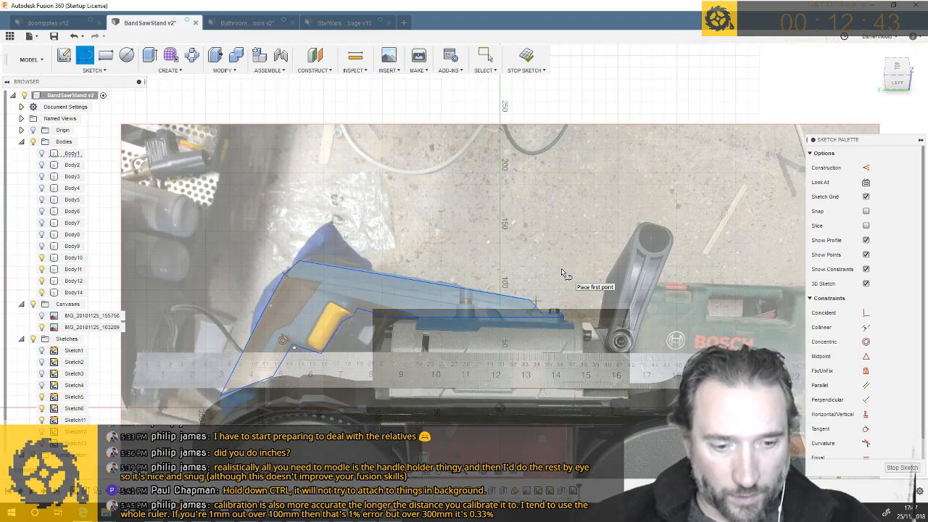
# Extrude the closed handle profile 40 mm as a new body
pyautogui.press('q')
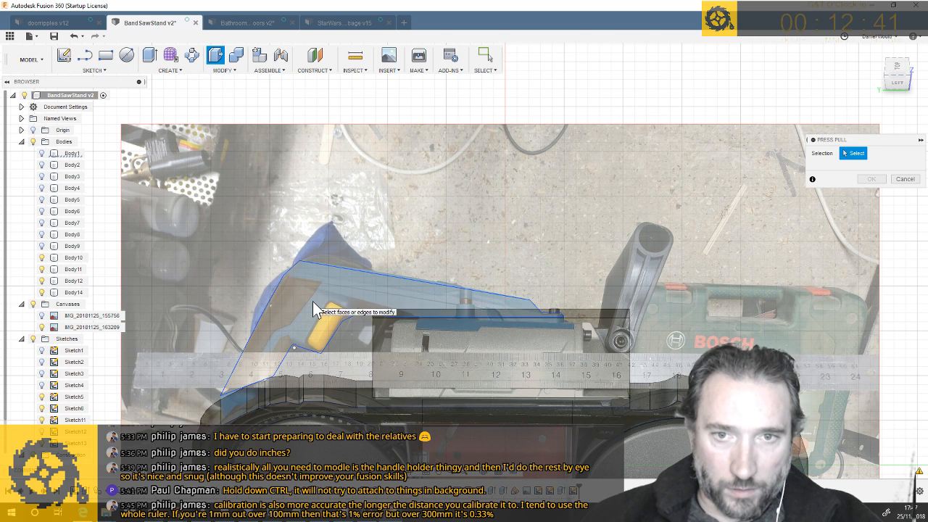
pyautogui.click(311, 324)
pyautogui.click(310, 322)
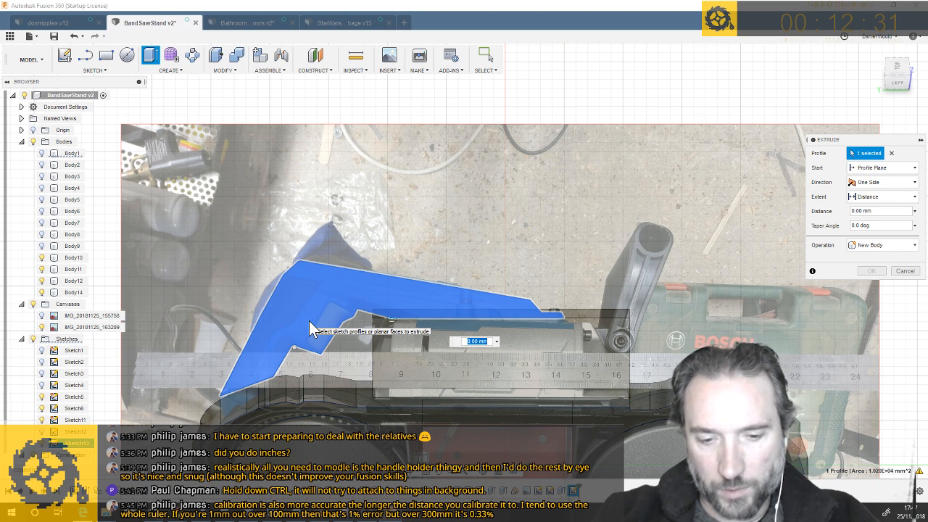
pyautogui.write('40')
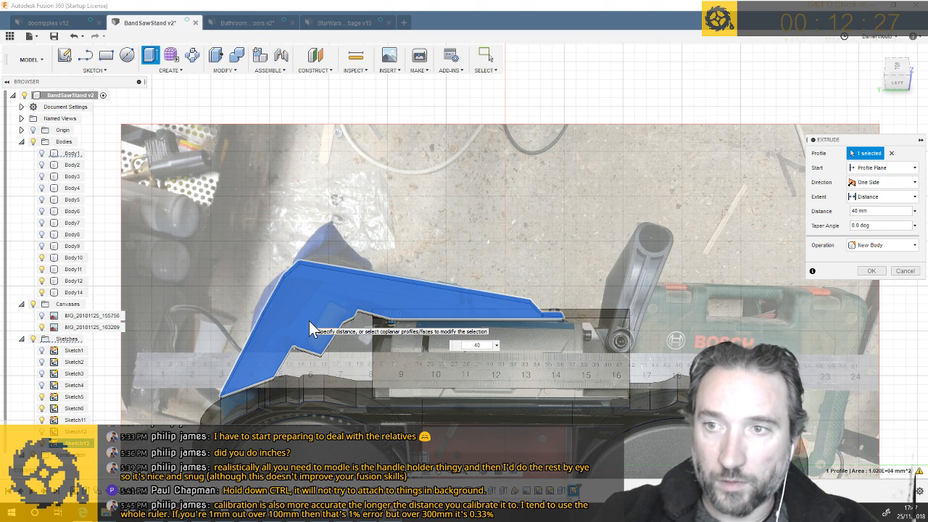
pyautogui.press('Return')
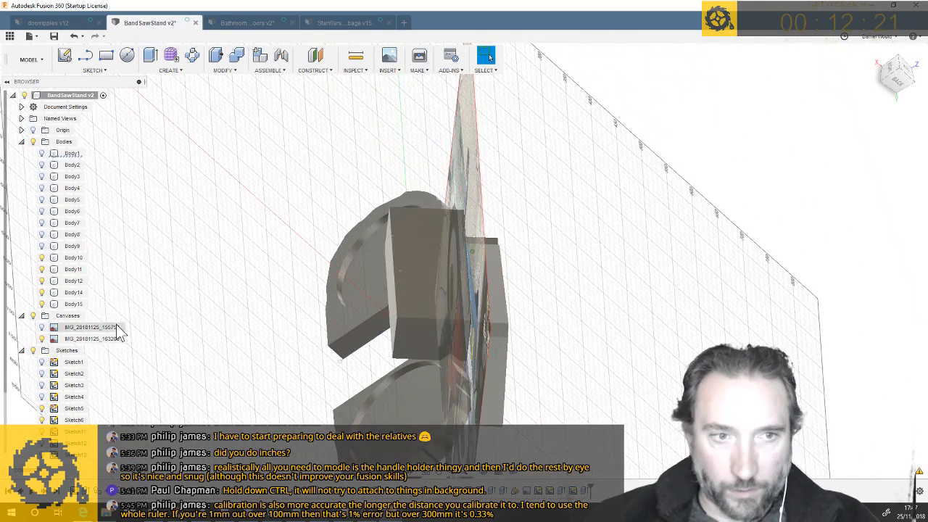
# Move the handle body -70 mm along Y so it sits within the motor block's width
pyautogui.click(71, 304)
pyautogui.rightClick(71, 304)
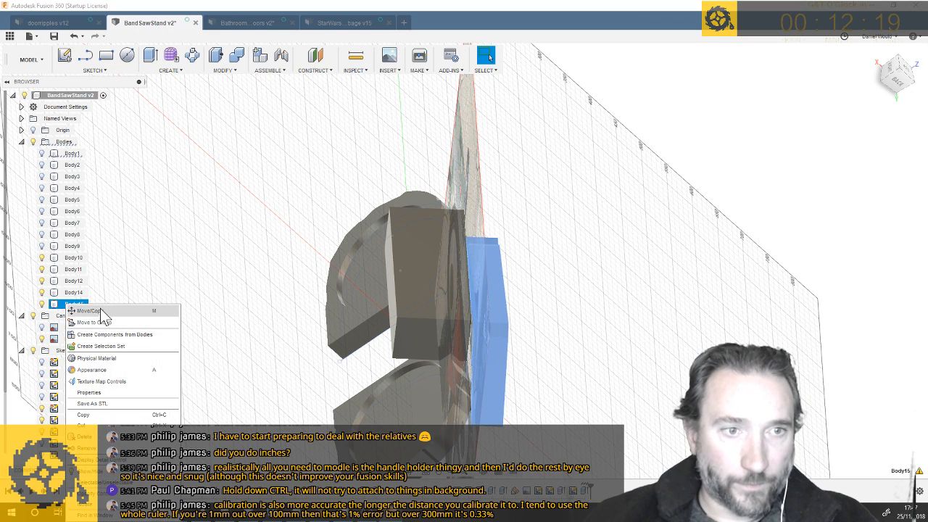
pyautogui.click(88, 310)
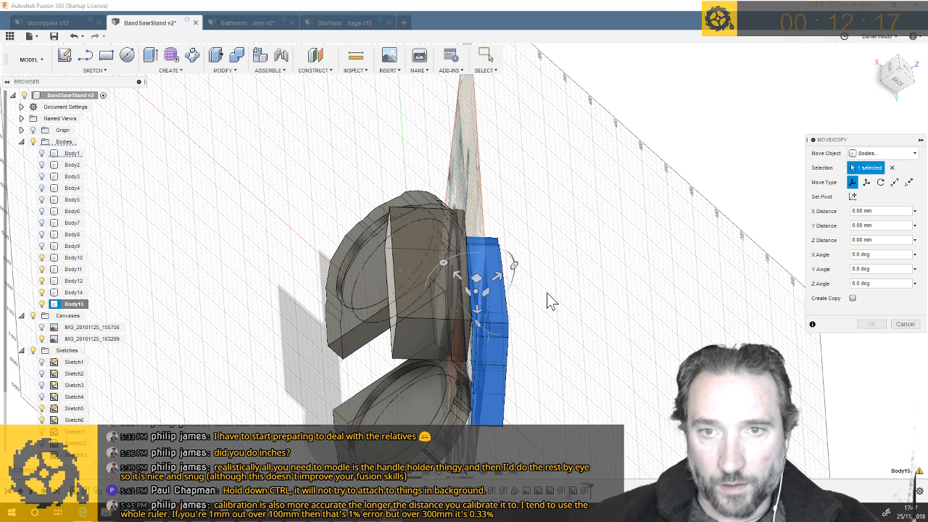
pyautogui.click(500, 345)
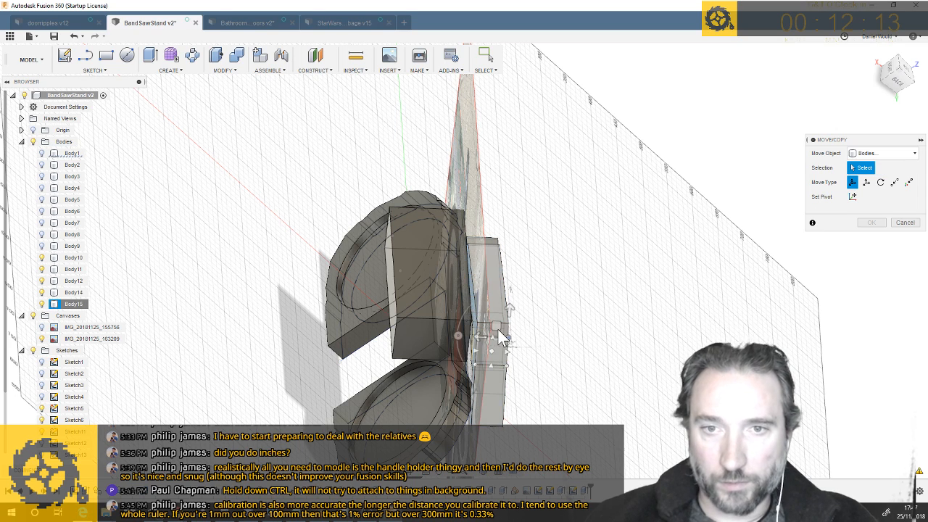
pyautogui.click(497, 329)
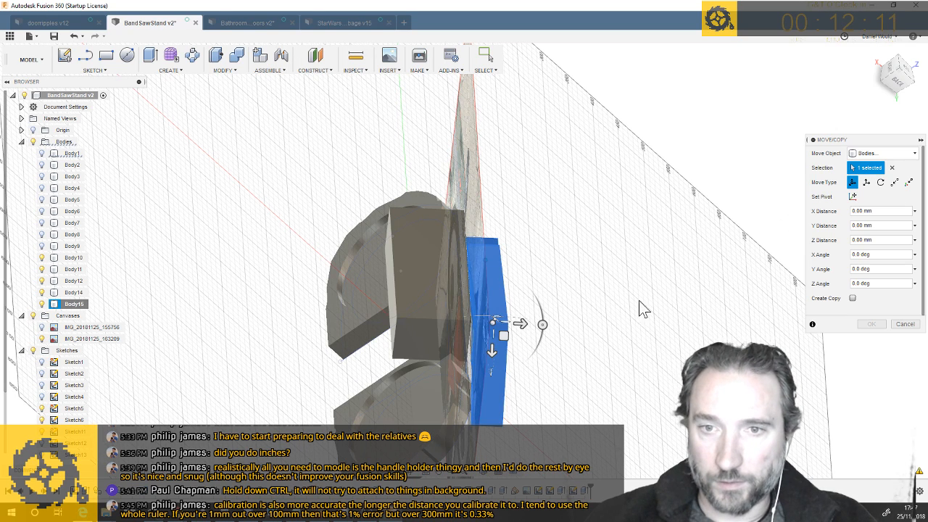
pyautogui.moveTo(520, 323); pyautogui.dragTo(462, 325)
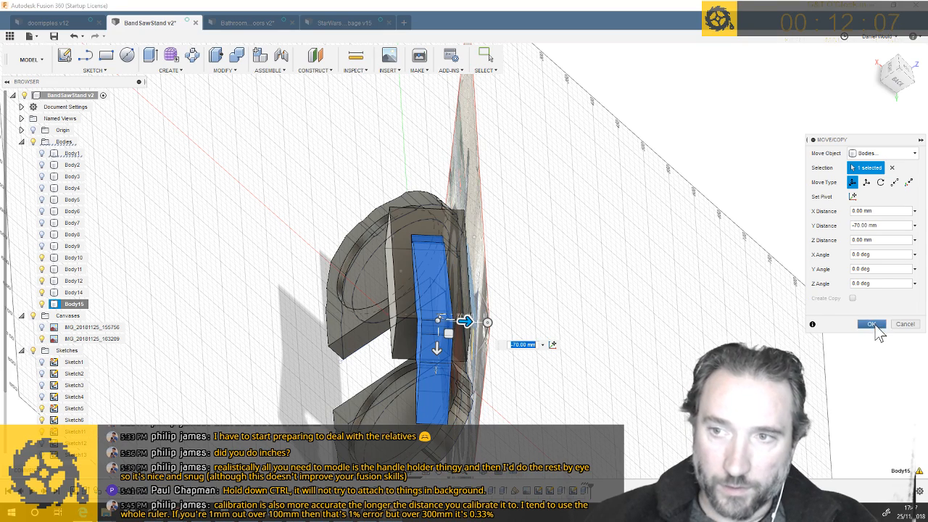
pyautogui.click(872, 324)
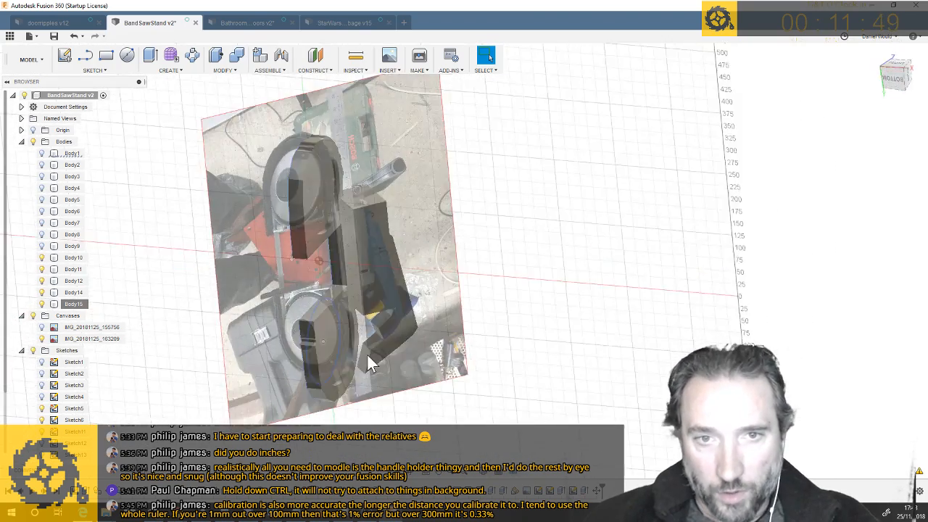
# Hide all reference photo canvases and save the design with the version description "User Saved"
pyautogui.click(341, 353)
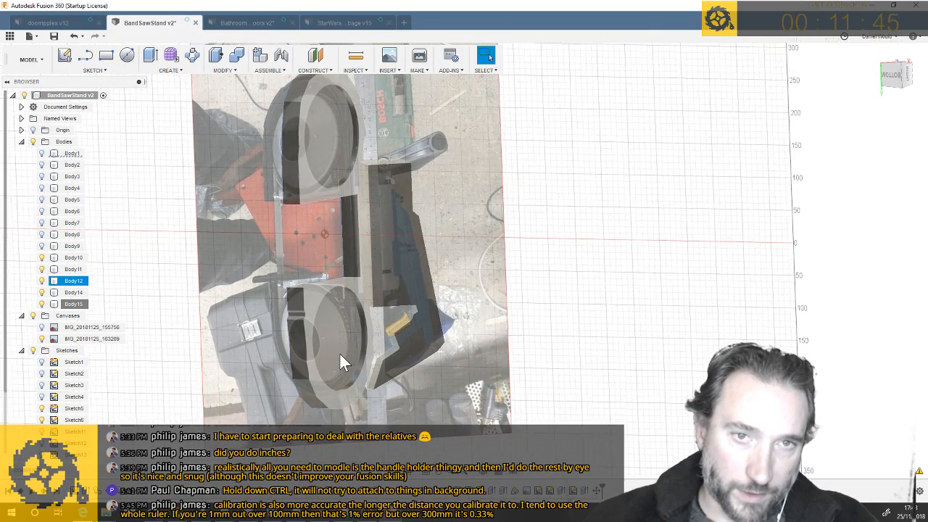
pyautogui.click(534, 335)
pyautogui.click(32, 315)
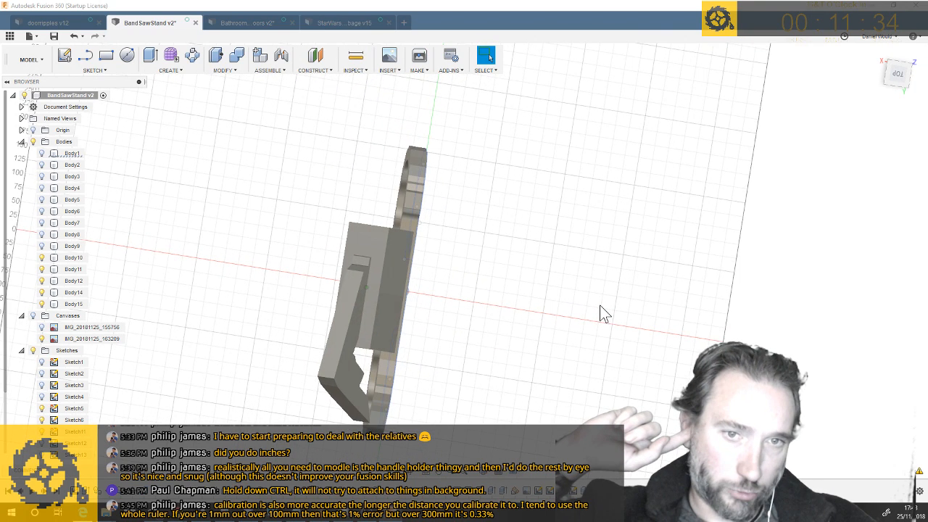
pyautogui.hotkey('ctrl', 's')
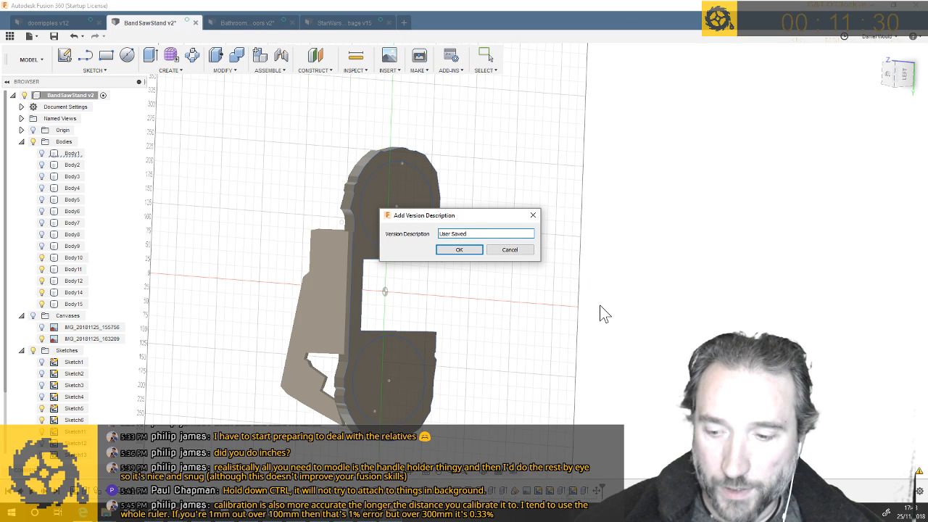
pyautogui.press('Return')
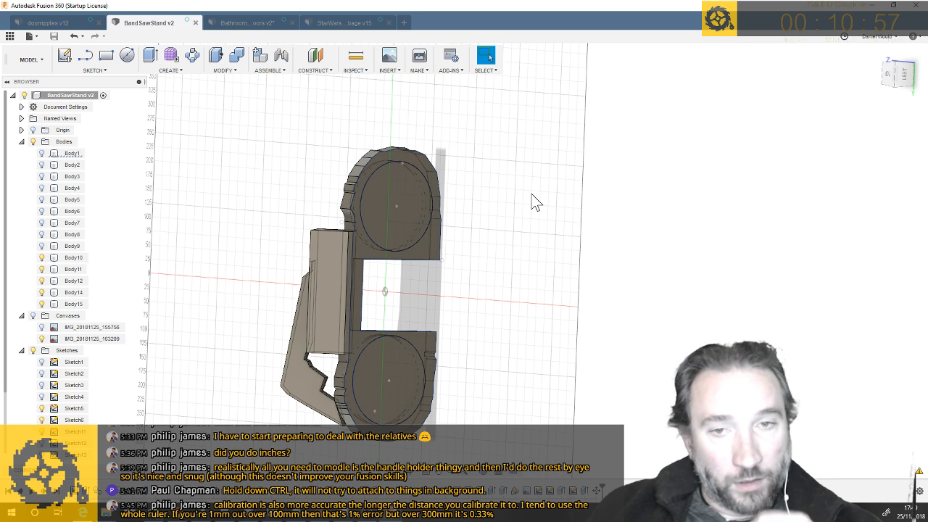
# Make the hidden Body2 visible alongside the band saw model
pyautogui.keyDown('shift'); pyautogui.moveTo(516, 254); pyautogui.dragTo(504, 263, button='middle'); pyautogui.keyUp('shift')
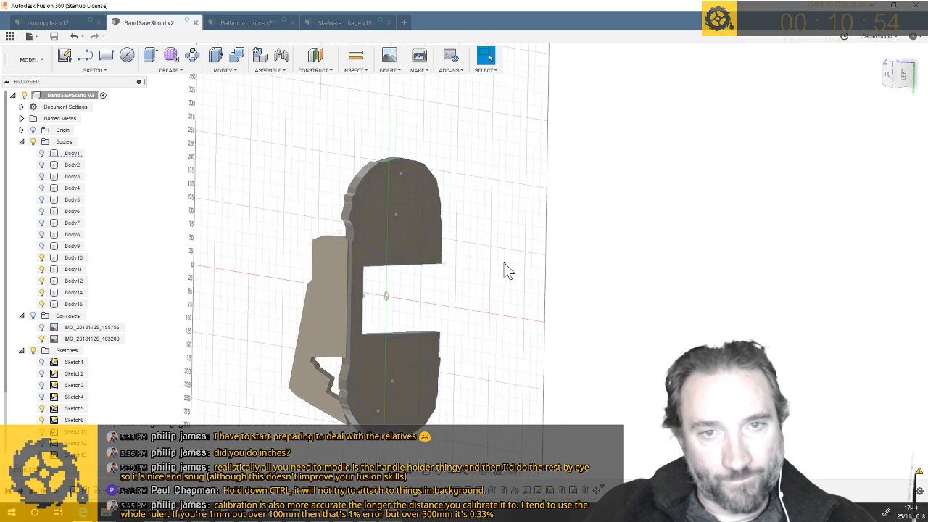
pyautogui.click(44, 166)
pyautogui.click(41, 166)
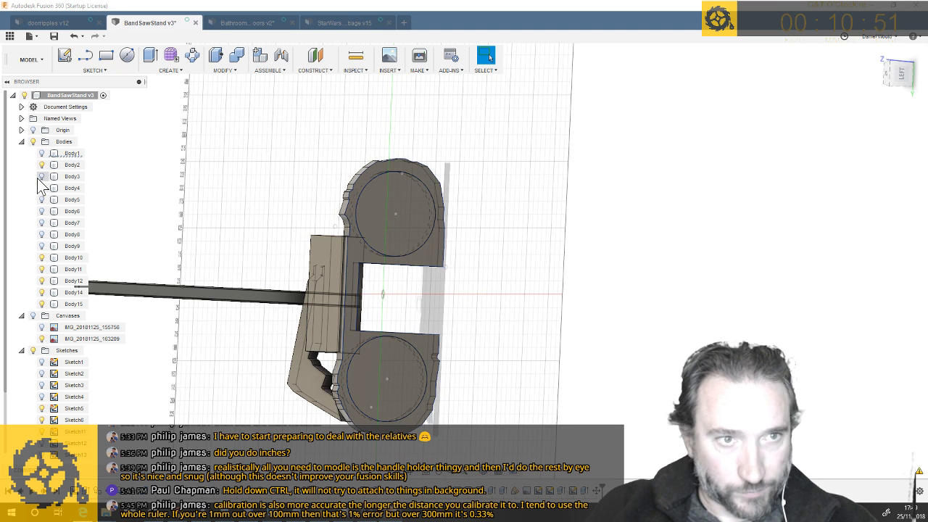
# Make the hidden stand bodies Body3, Body4, Body5 and Body6 visible, leaving Body7 hidden
pyautogui.click(41, 176)
pyautogui.click(42, 199)
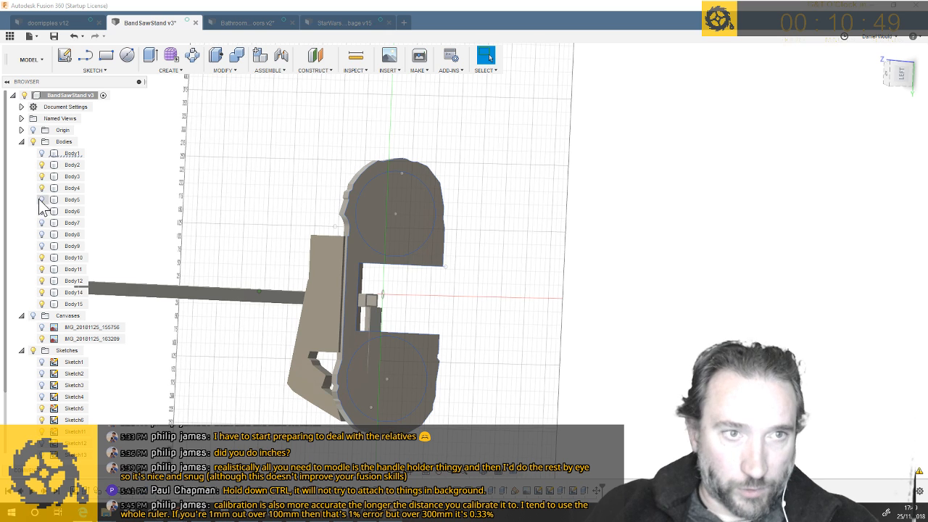
pyautogui.click(42, 211)
pyautogui.click(41, 223)
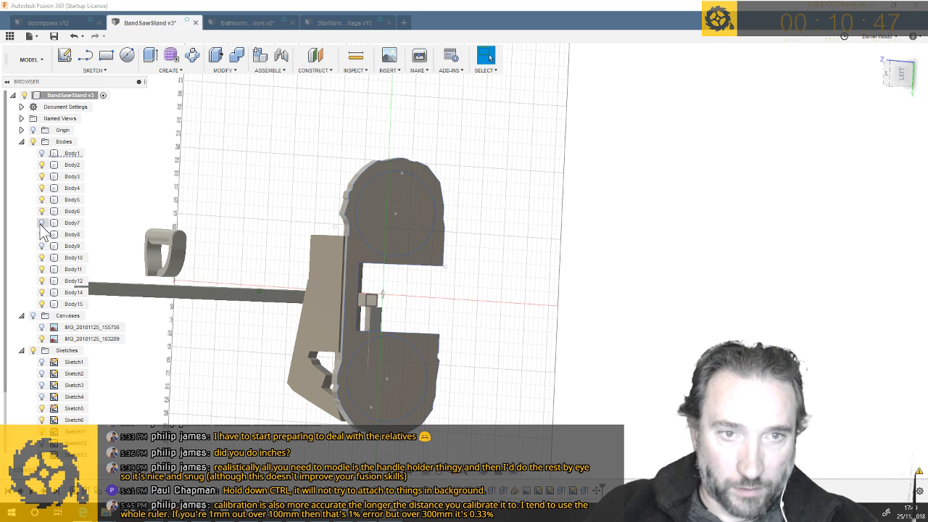
pyautogui.click(41, 234)
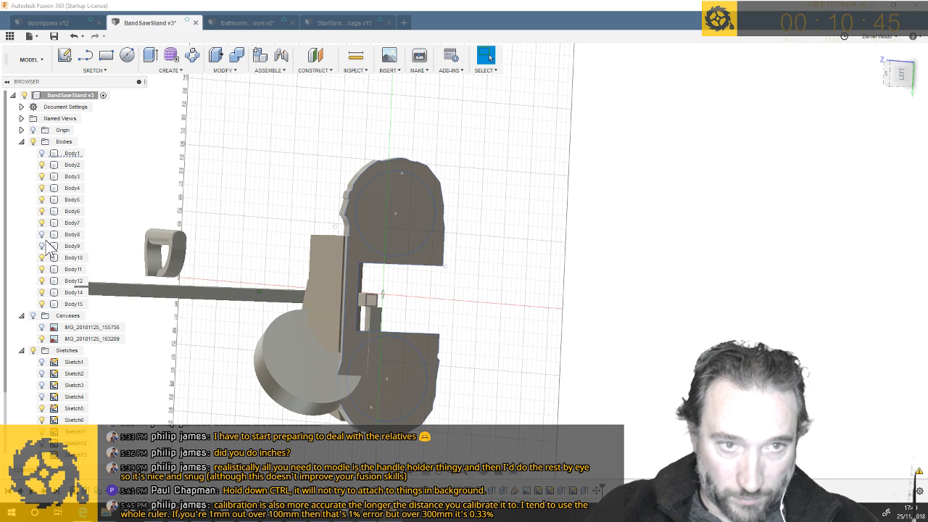
pyautogui.click(44, 225)
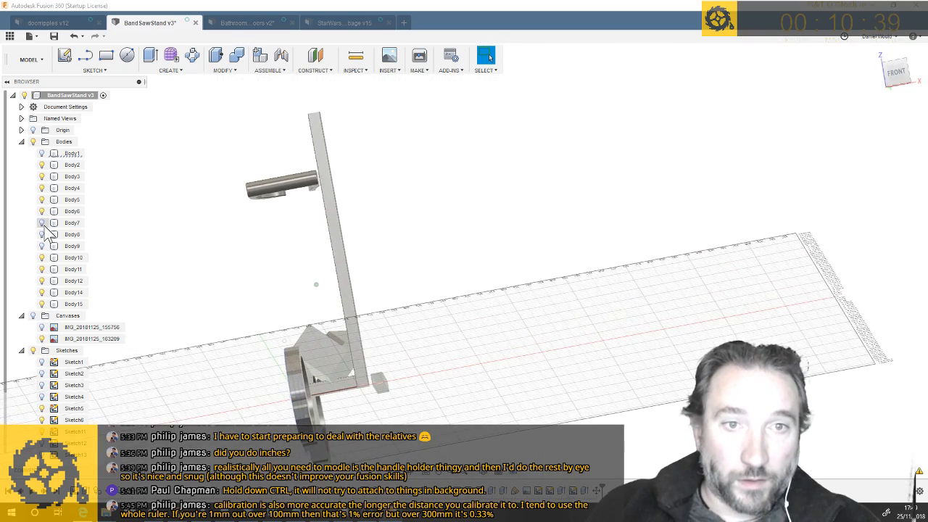
# Start a free move of the band saw bodies, with Body10, Body11, Body12, Body14 and Body15 all in the selection
pyautogui.click(72, 281)
pyautogui.keyDown('ctrl'); pyautogui.click(72, 293); pyautogui.keyUp('ctrl')
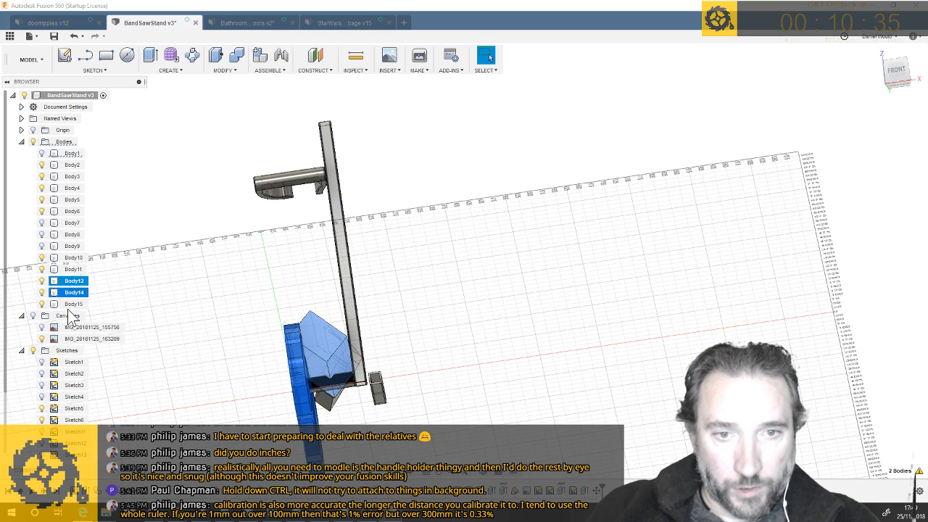
pyautogui.rightClick(70, 307)
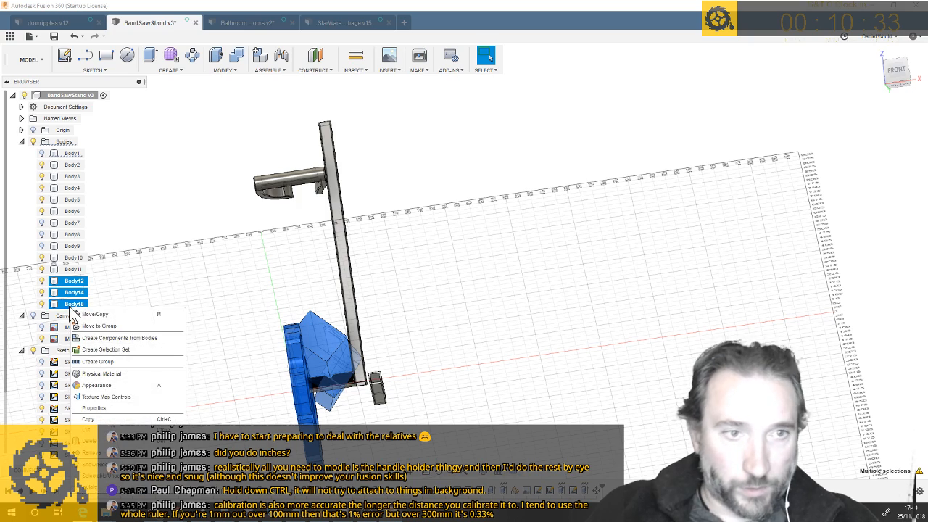
pyautogui.click(102, 316)
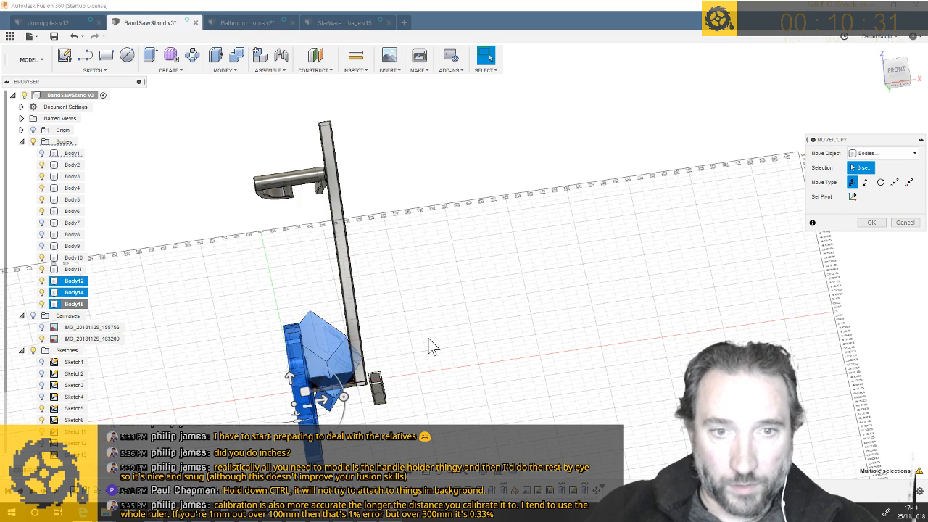
pyautogui.keyDown('shift'); pyautogui.moveTo(420, 349); pyautogui.dragTo(503, 203, button='middle'); pyautogui.keyUp('shift')
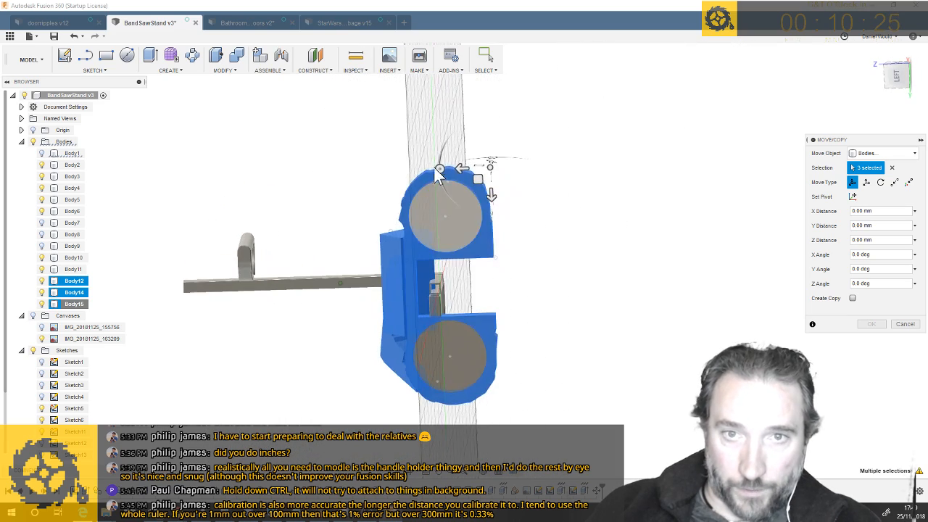
pyautogui.moveTo(439, 167)
pyautogui.mouseDown()
pyautogui.moveTo(440, 210)
pyautogui.moveTo(455, 219)
pyautogui.moveTo(434, 159)
pyautogui.mouseUp()
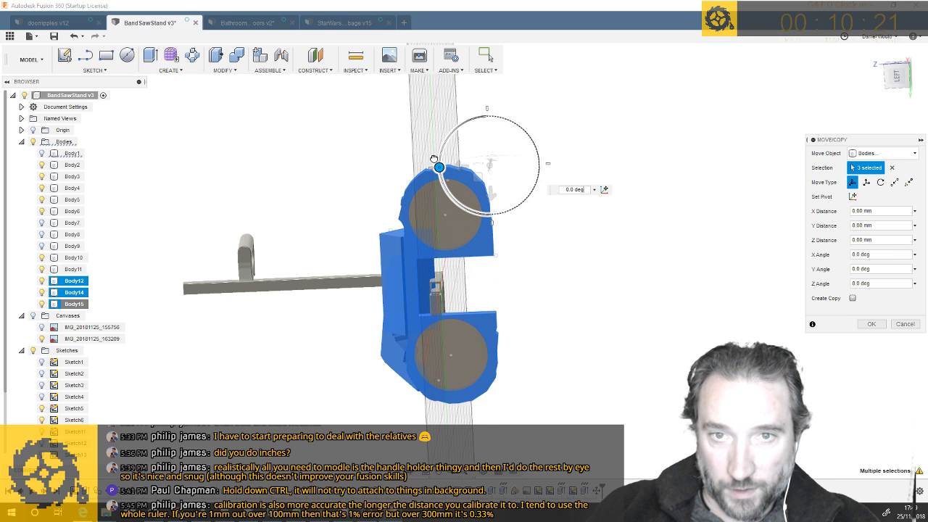
pyautogui.keyDown('ctrl'); pyautogui.click(71, 270); pyautogui.keyUp('ctrl')
pyautogui.keyDown('ctrl'); pyautogui.click(73, 258); pyautogui.keyUp('ctrl')
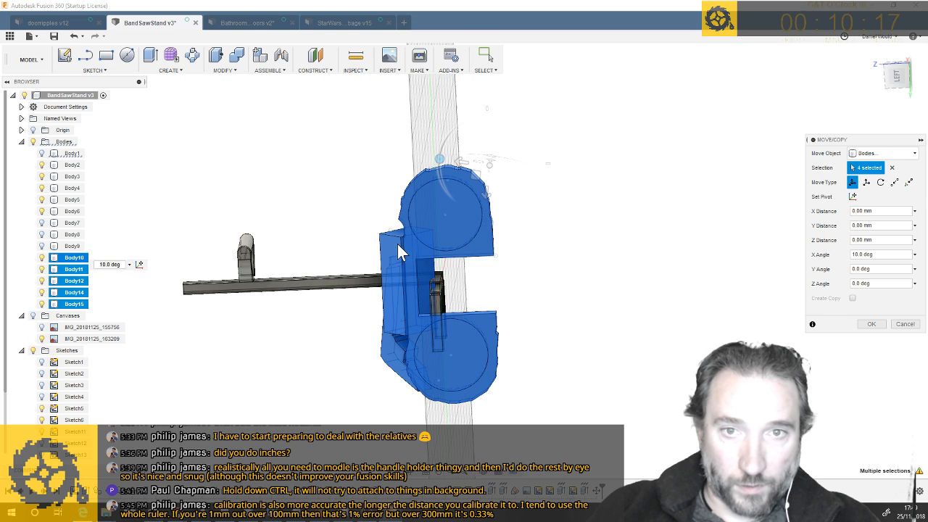
# Rotate and shift the five selected saw bodies so the saw stands upright against the stand's post, above its base
pyautogui.moveTo(440, 159); pyautogui.dragTo(492, 214)
pyautogui.moveTo(516, 164); pyautogui.dragTo(262, 174)
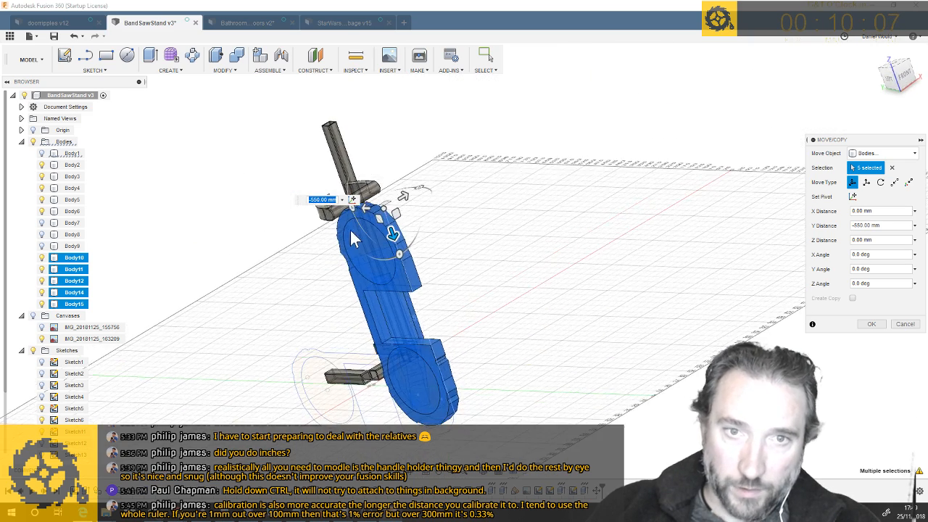
pyautogui.moveTo(393, 228); pyautogui.dragTo(387, 174)
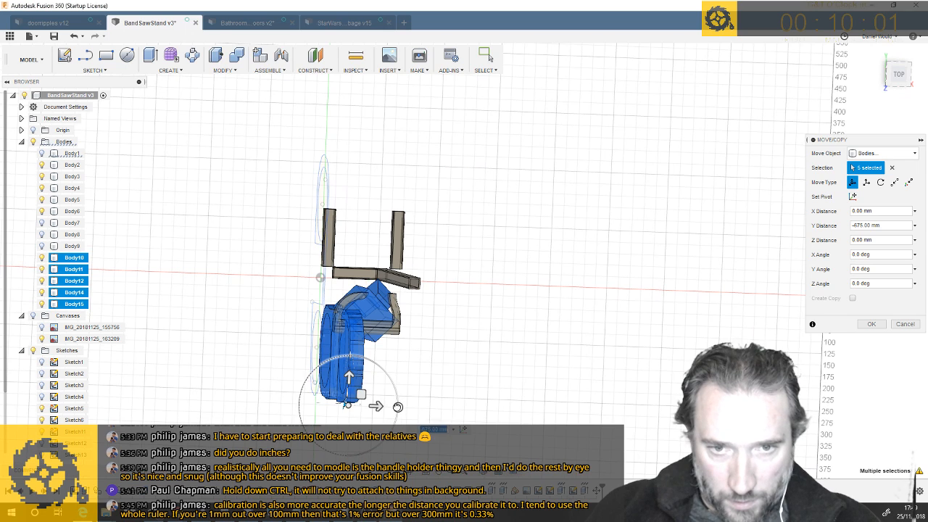
pyautogui.moveTo(397, 407); pyautogui.dragTo(347, 216)
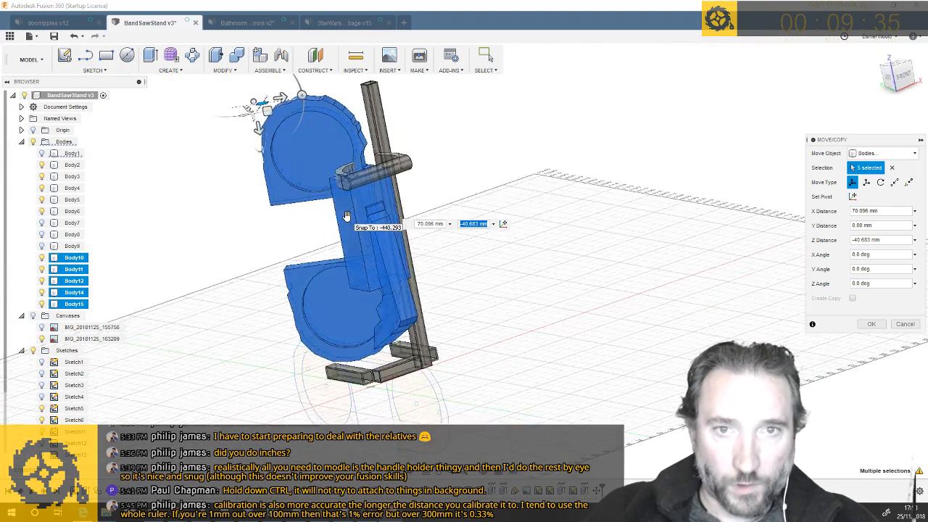
pyautogui.press('Return')
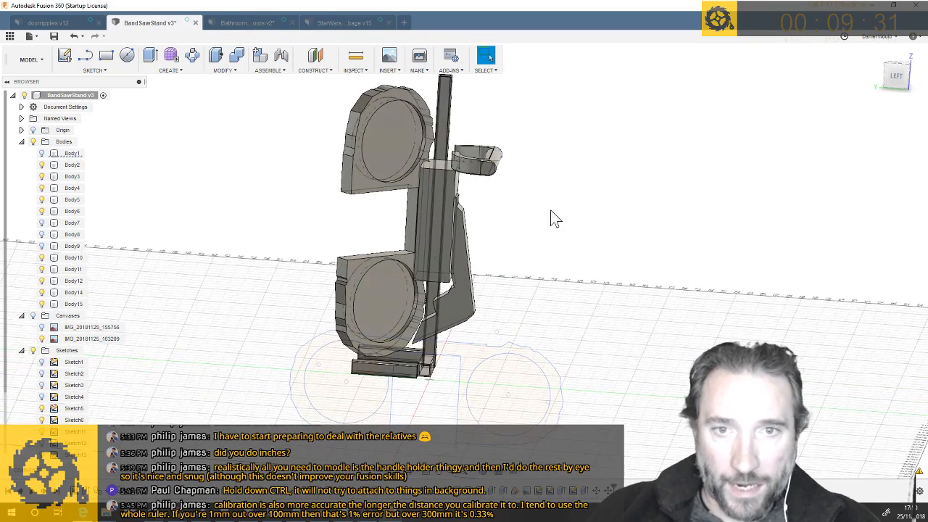
# Make the hidden Body1 visible together with the other stand bodies
pyautogui.click(45, 223)
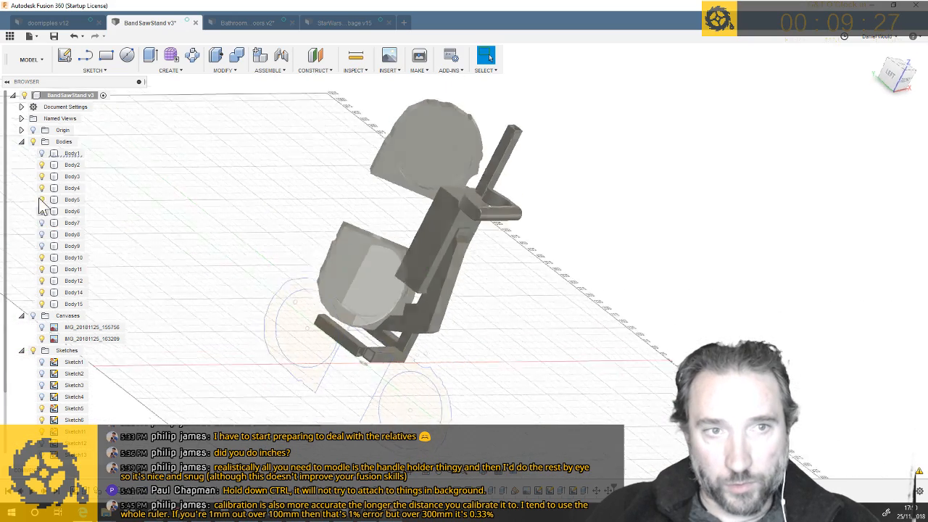
pyautogui.click(44, 154)
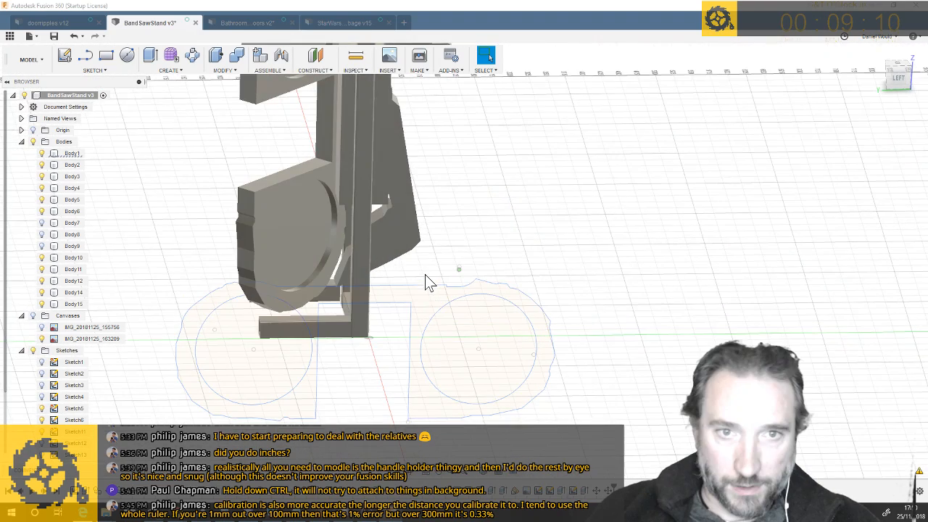
pyautogui.click(496, 198)
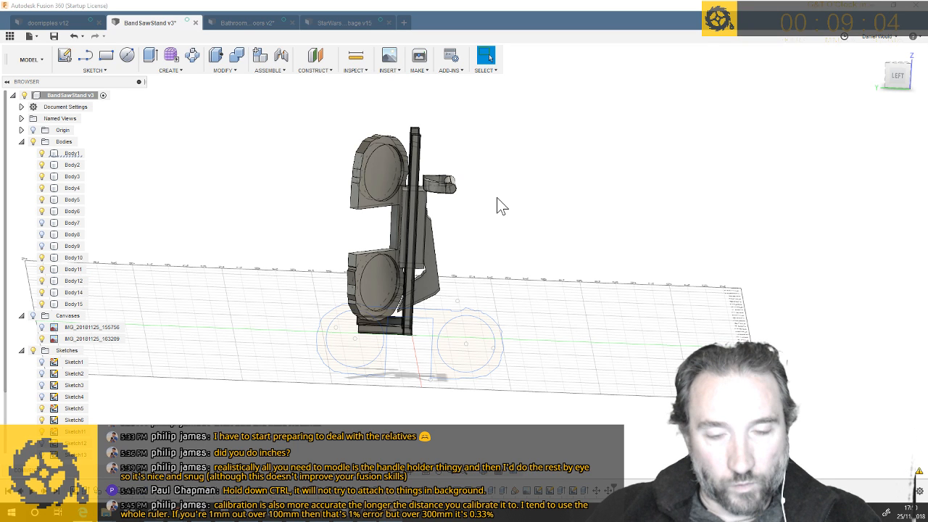
# Switch to the bathroom cabinet doors design and view the ripple strip on the raised frame piece up close
pyautogui.click(238, 21)
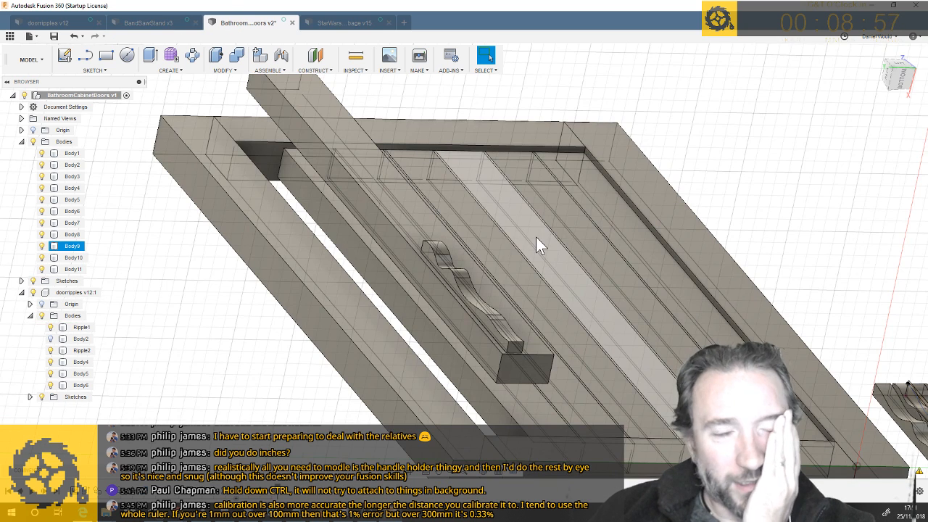
pyautogui.click(456, 282)
pyautogui.click(436, 301)
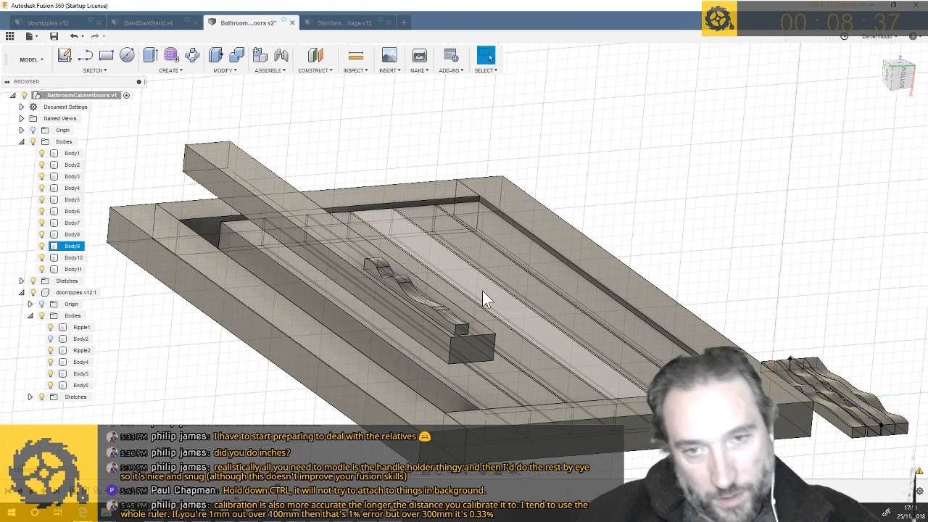
pyautogui.click(541, 262)
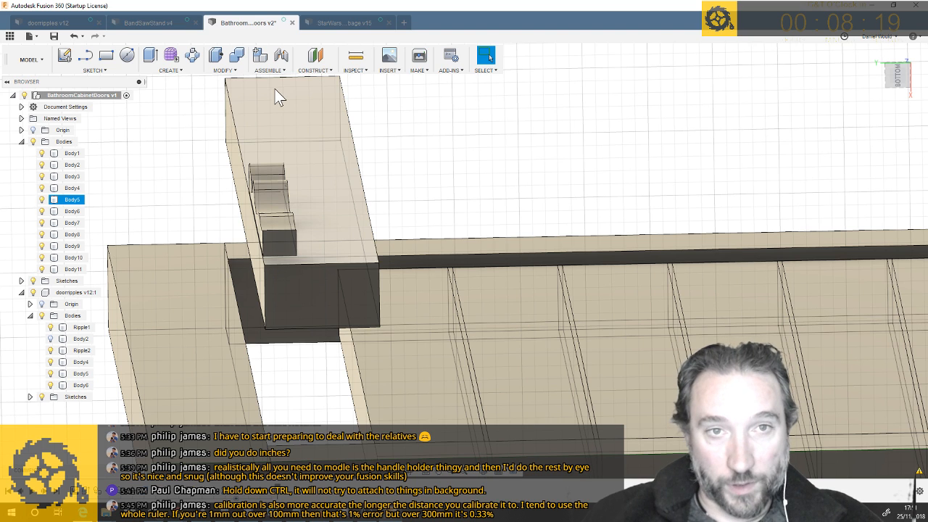
# Create a copy of the doorripples component's Body6 ripple strip, offset -13 mm along Z beside the original
pyautogui.click(72, 269)
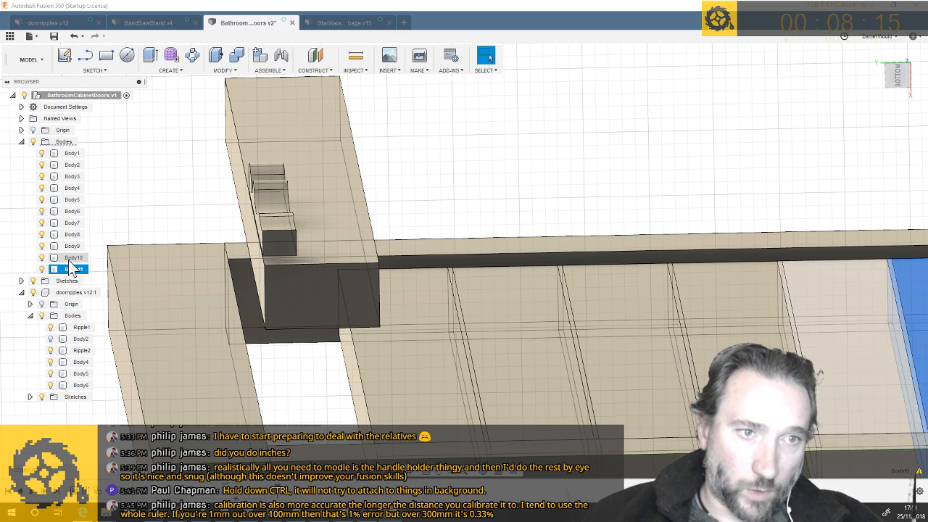
pyautogui.click(80, 385)
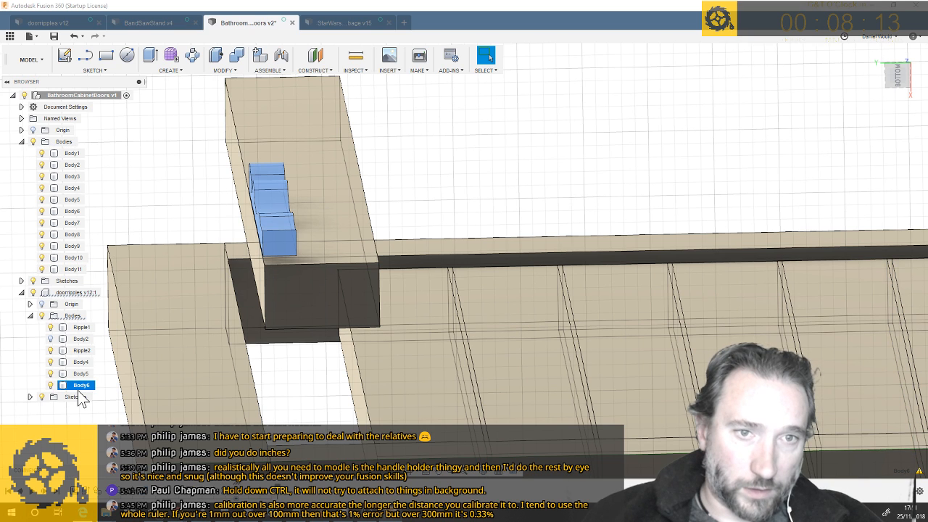
pyautogui.rightClick(78, 392)
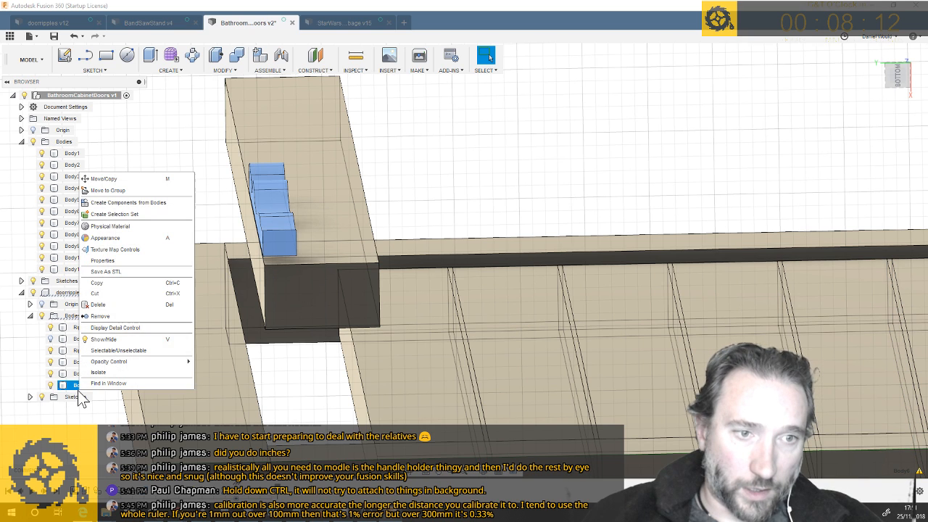
pyautogui.click(95, 180)
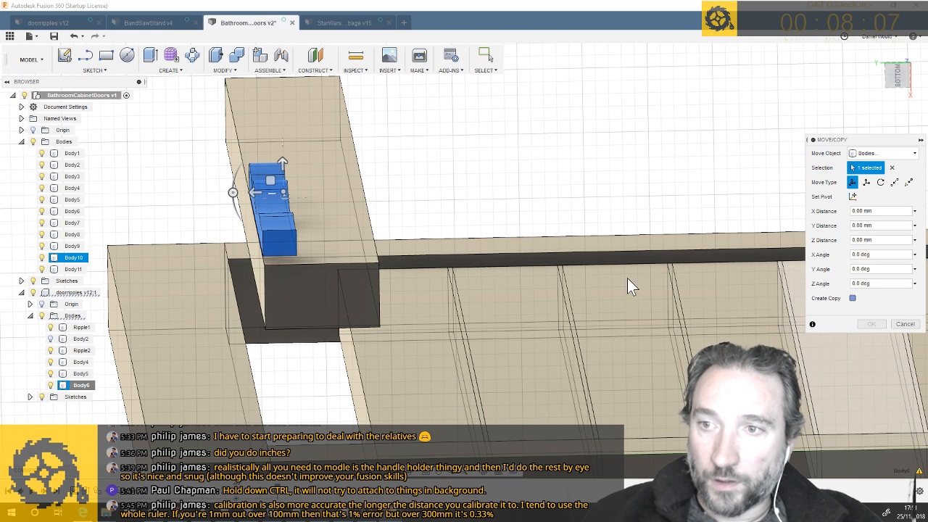
pyautogui.moveTo(254, 193); pyautogui.dragTo(292, 191)
pyautogui.scroll(4, 292, 191)
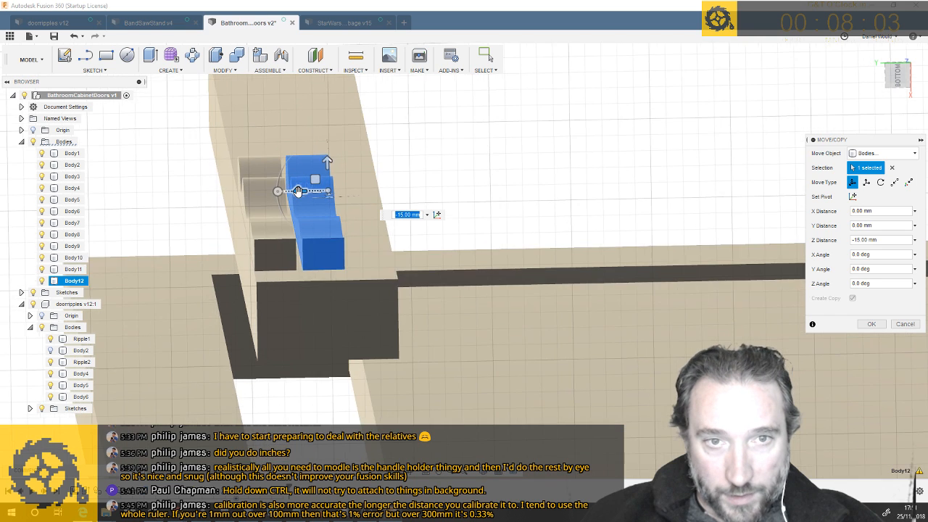
pyautogui.moveTo(324, 197); pyautogui.dragTo(316, 188)
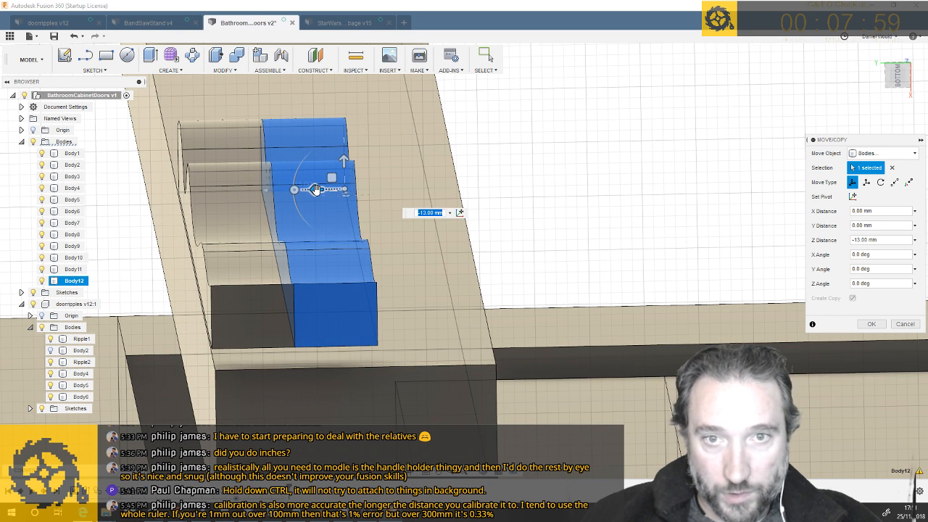
pyautogui.click(871, 325)
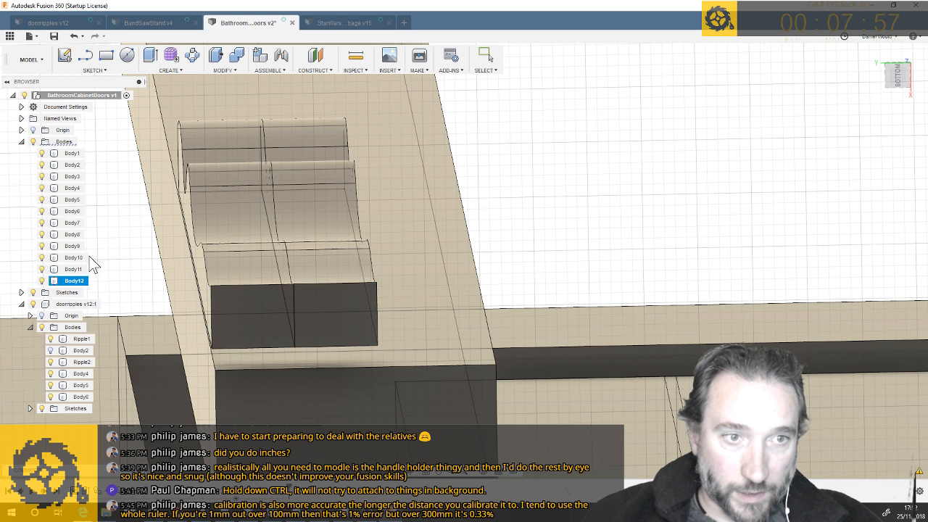
# Create another copy of the ripple strip from Body12, offset -13 mm along Y to sit beside it
pyautogui.rightClick(73, 282)
pyautogui.click(340, 273)
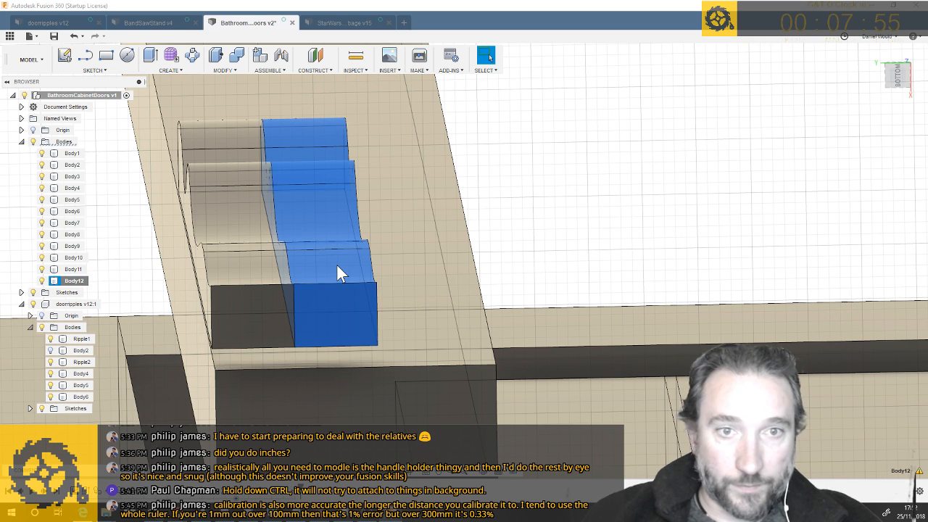
pyautogui.press('m')
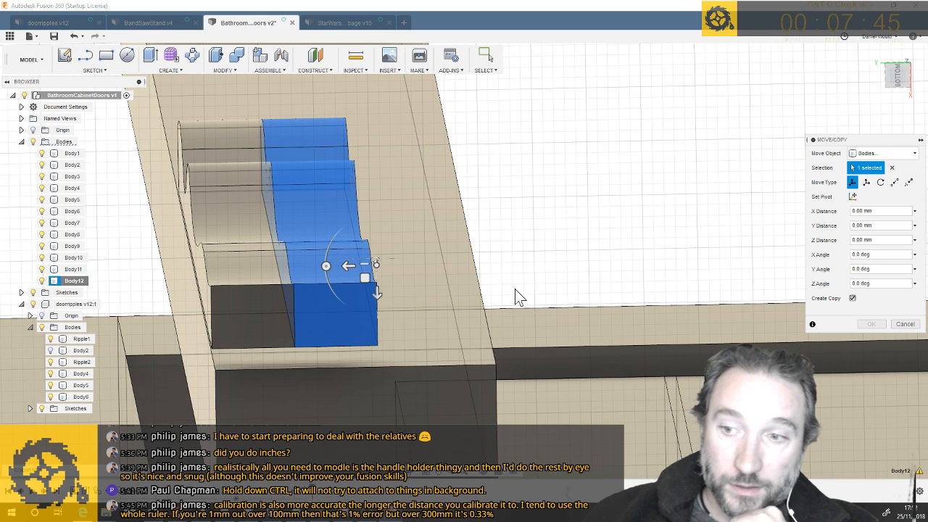
pyautogui.moveTo(369, 267); pyautogui.dragTo(426, 264)
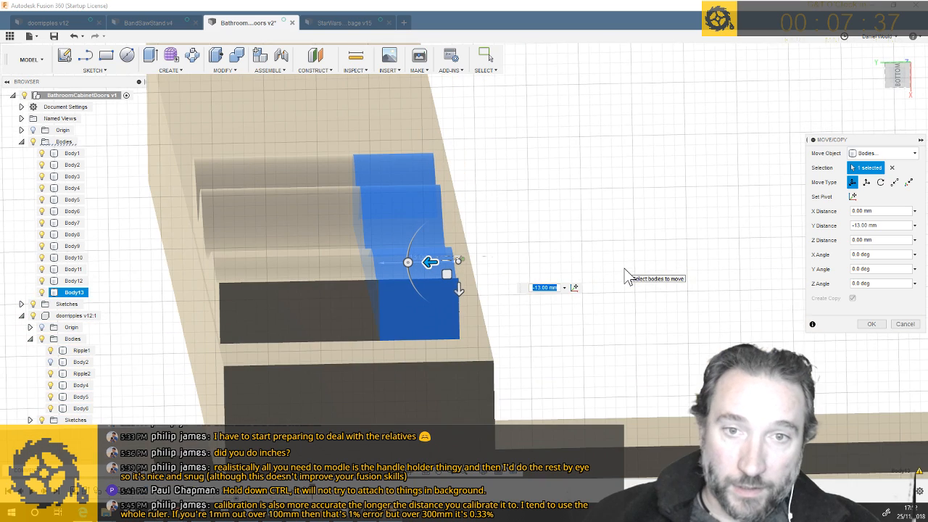
pyautogui.click(873, 324)
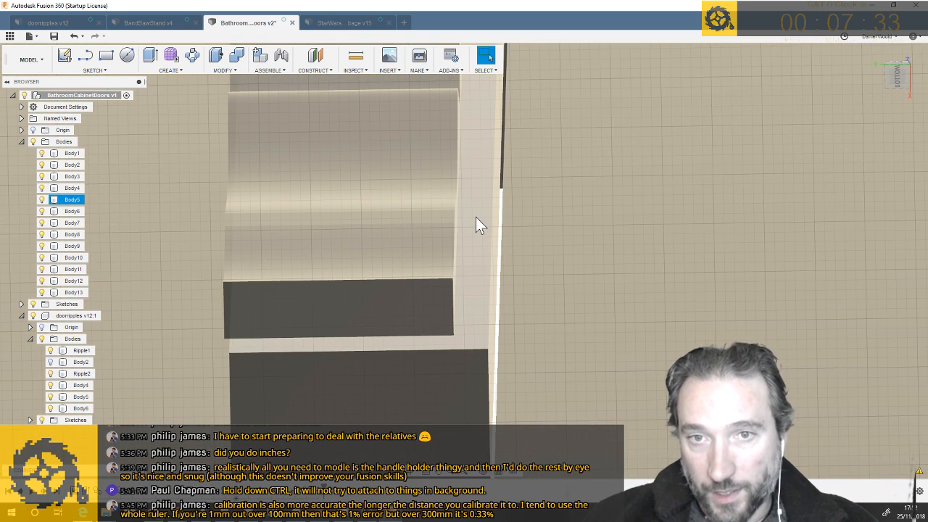
pyautogui.scroll(-5, 528, 281)
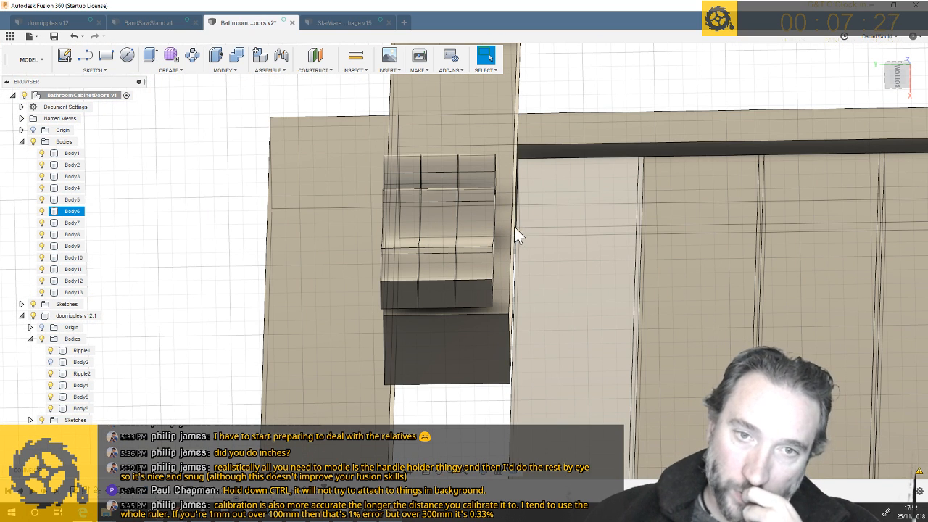
pyautogui.click(423, 282)
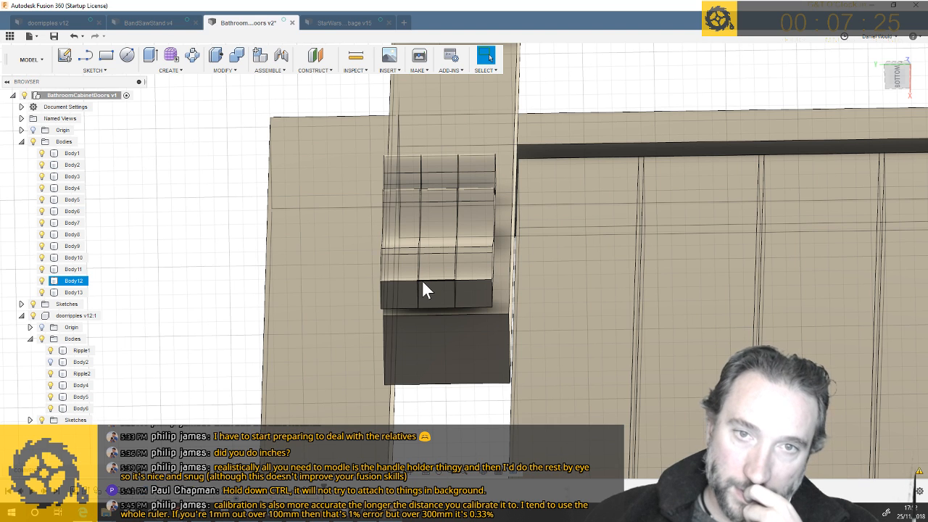
pyautogui.click(506, 219)
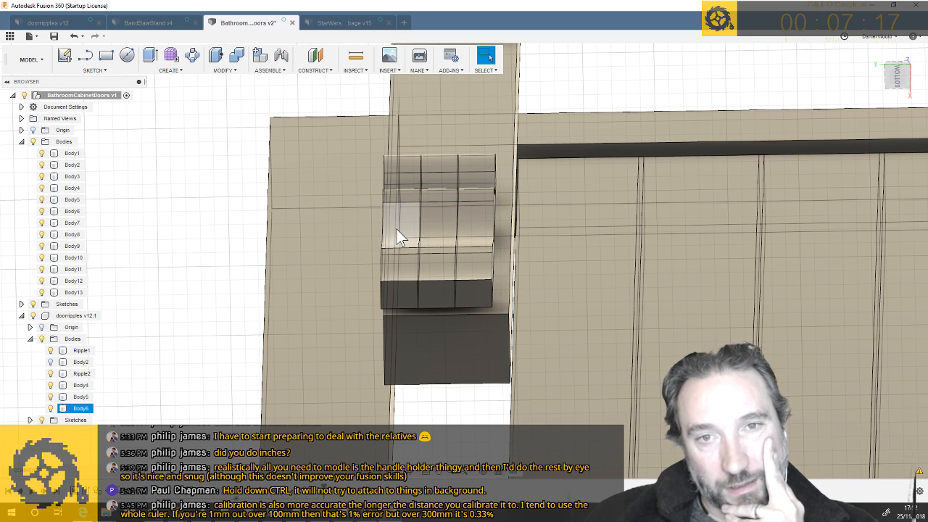
pyautogui.click(451, 235)
pyautogui.click(559, 238)
pyautogui.scroll(-2, 561, 234)
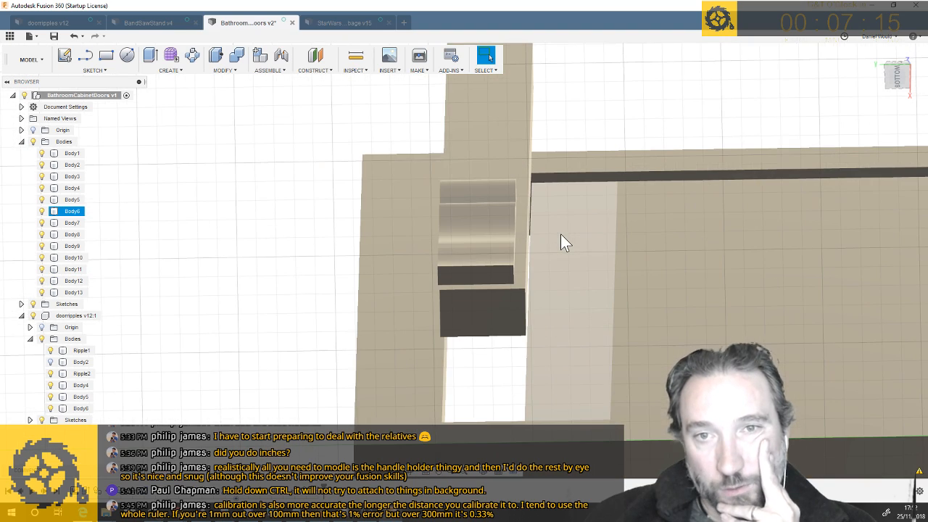
# Turn the Body13 ripple strip end for end and move it -180 mm along Z, alongside the other strips with a one-strip gap
pyautogui.press('Escape')
pyautogui.keyDown('shift'); pyautogui.moveTo(560, 233); pyautogui.dragTo(591, 42, button='middle'); pyautogui.keyUp('shift')
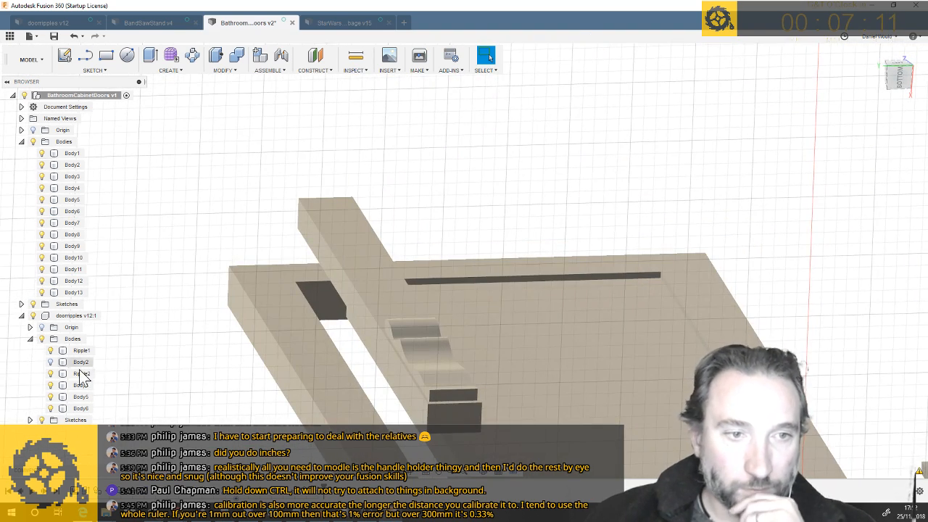
pyautogui.click(74, 293)
pyautogui.rightClick(76, 293)
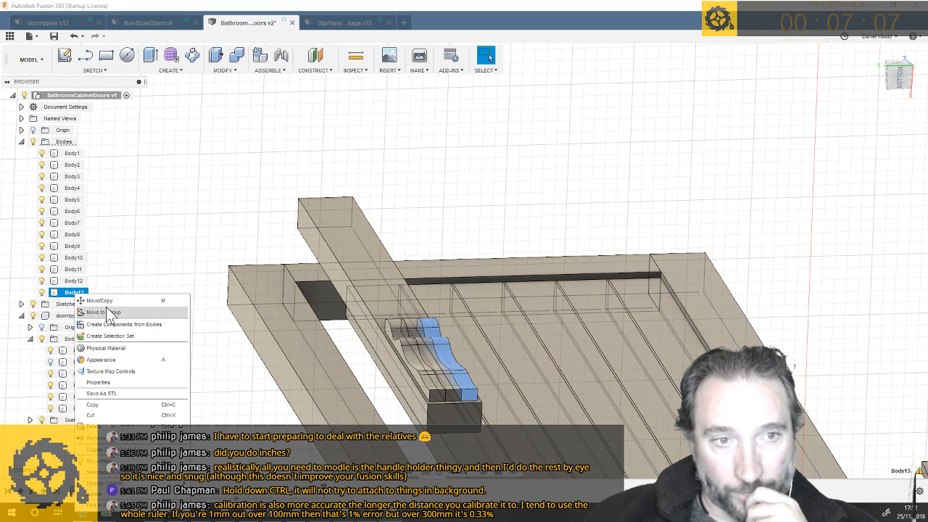
pyautogui.click(99, 300)
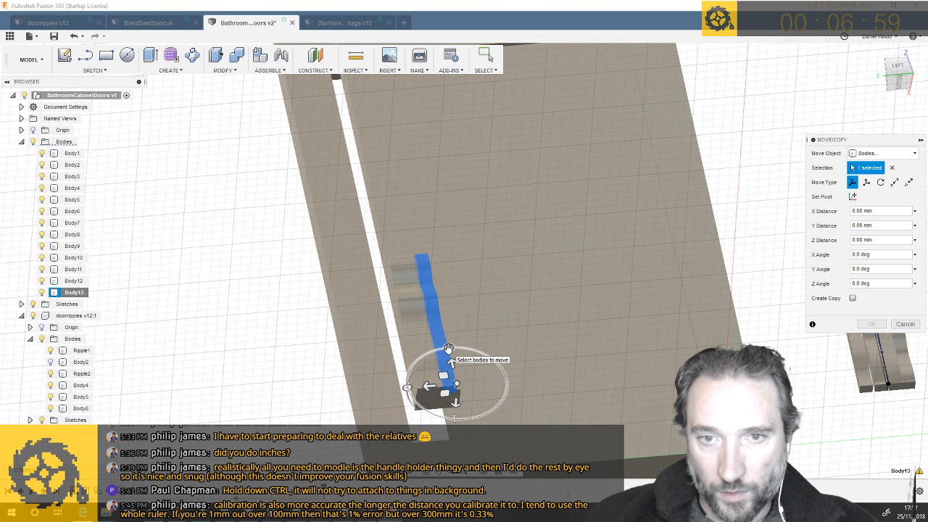
pyautogui.moveTo(449, 348); pyautogui.dragTo(461, 266)
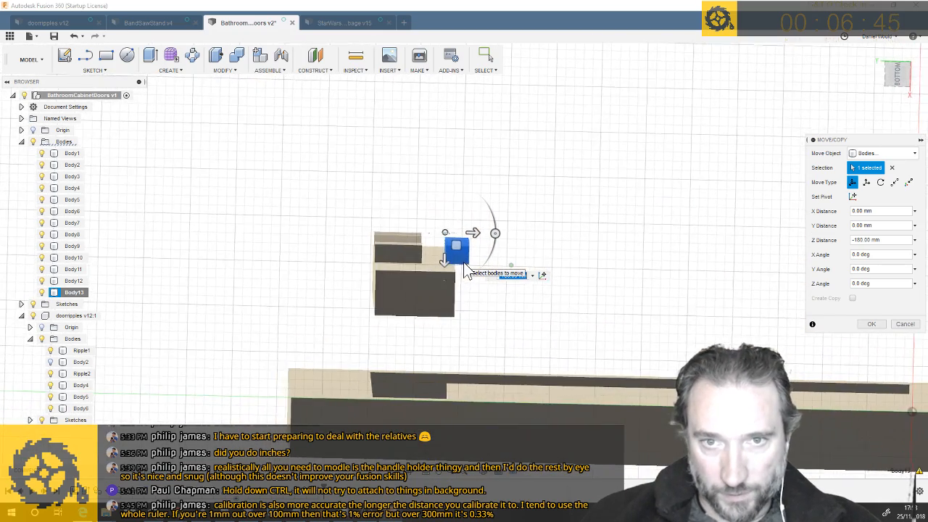
pyautogui.press('Return')
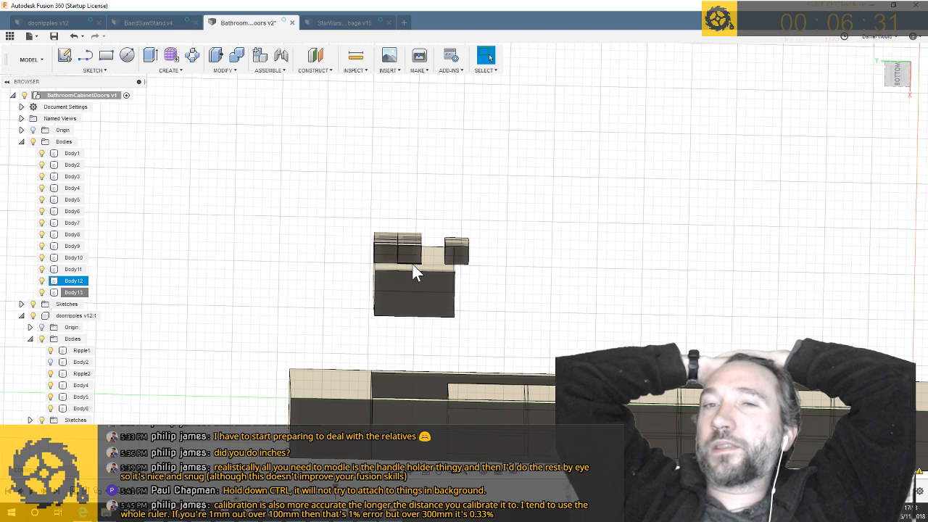
# Examine the reversed strip and the gap beside the two matching strips on the raised frame piece
pyautogui.keyDown('shift'); pyautogui.moveTo(413, 264); pyautogui.dragTo(401, 143, button='middle'); pyautogui.keyUp('shift')
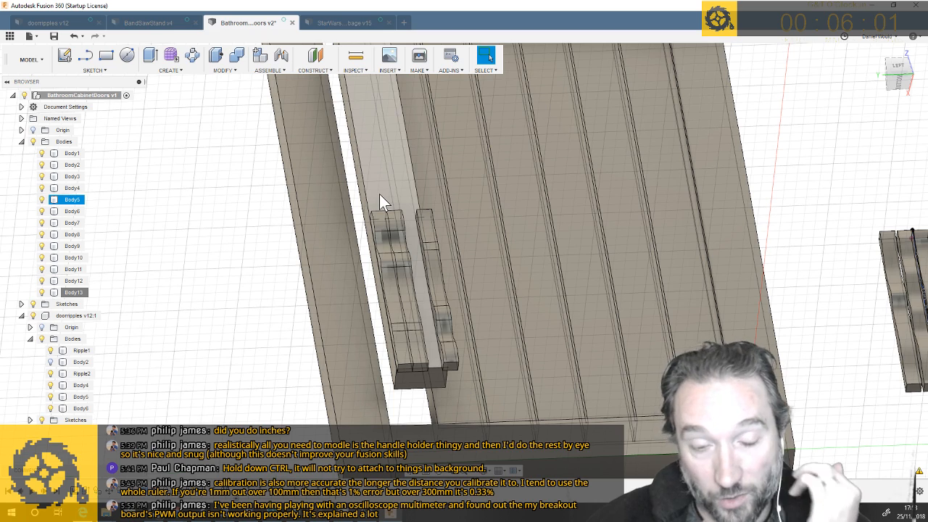
pyautogui.click(441, 370)
pyautogui.scroll(3, 441, 370)
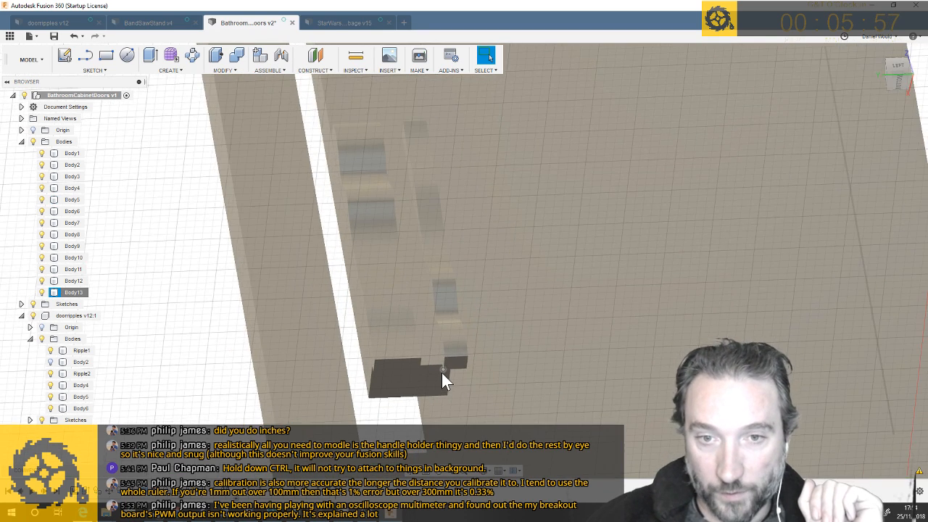
pyautogui.scroll(-1, 443, 381)
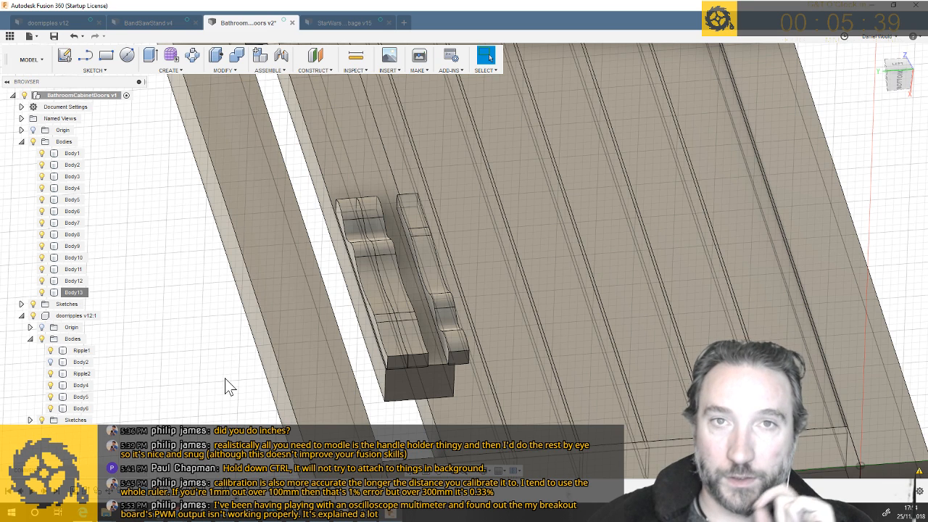
pyautogui.scroll(-3, 224, 378)
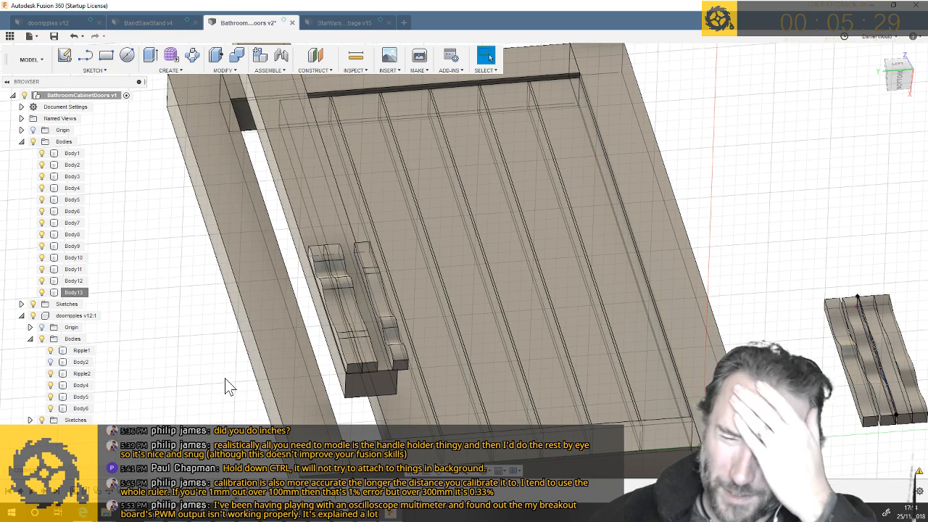
pyautogui.keyDown('shift'); pyautogui.moveTo(219, 326); pyautogui.dragTo(229, 332, button='middle'); pyautogui.keyUp('shift')
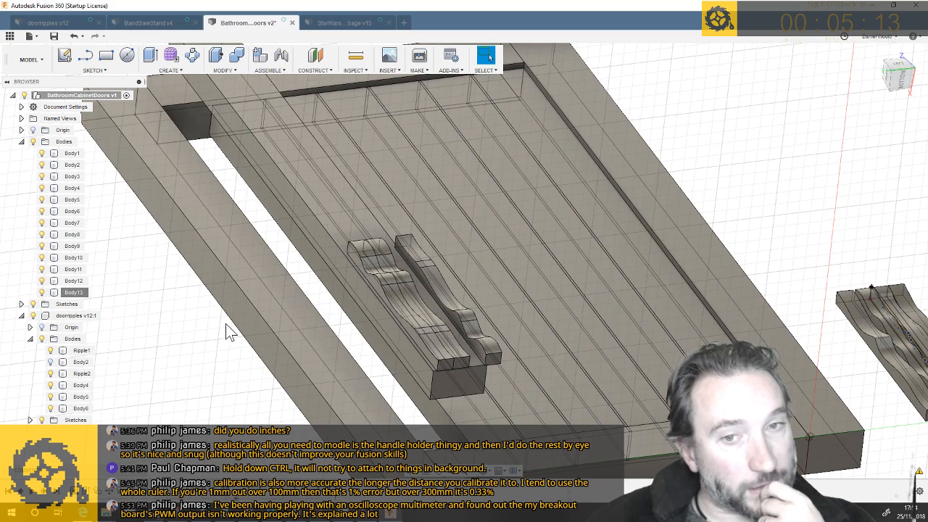
pyautogui.keyDown('shift'); pyautogui.moveTo(472, 317); pyautogui.dragTo(473, 316, button='middle'); pyautogui.keyUp('shift')
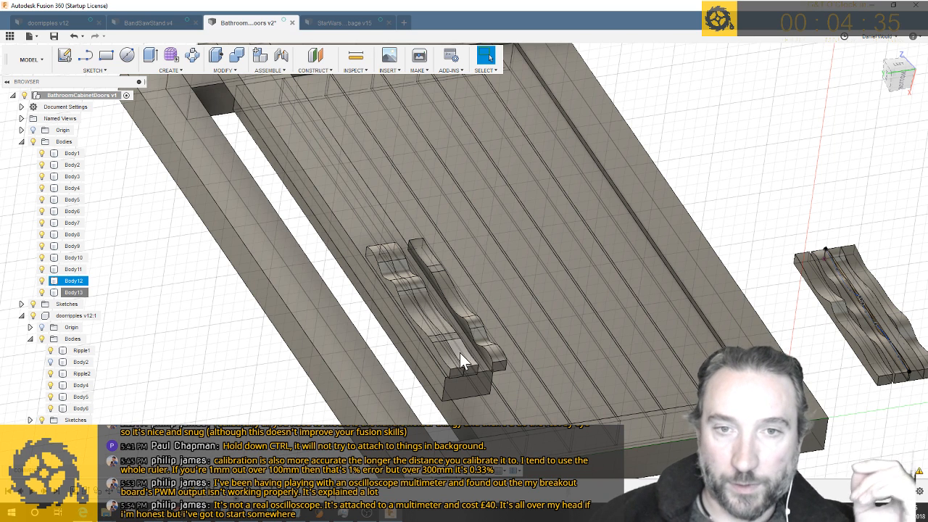
pyautogui.click(373, 368)
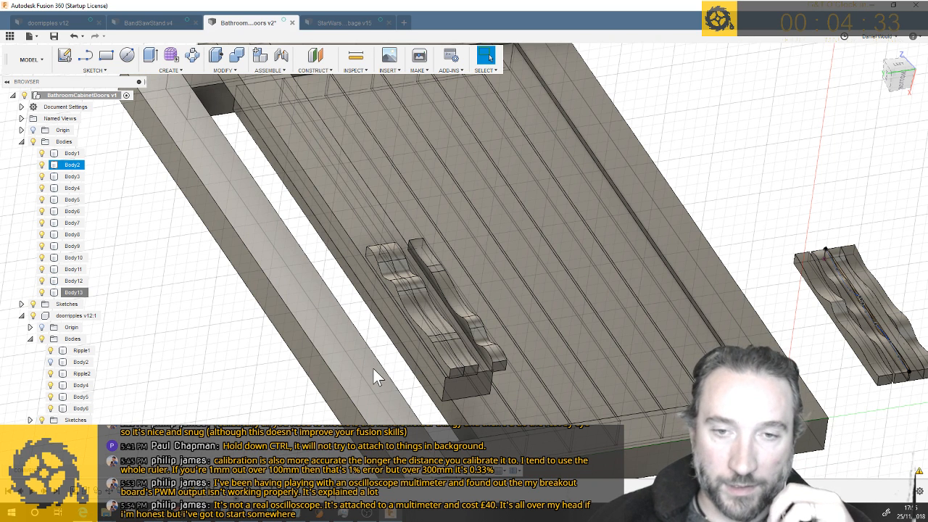
pyautogui.click(428, 390)
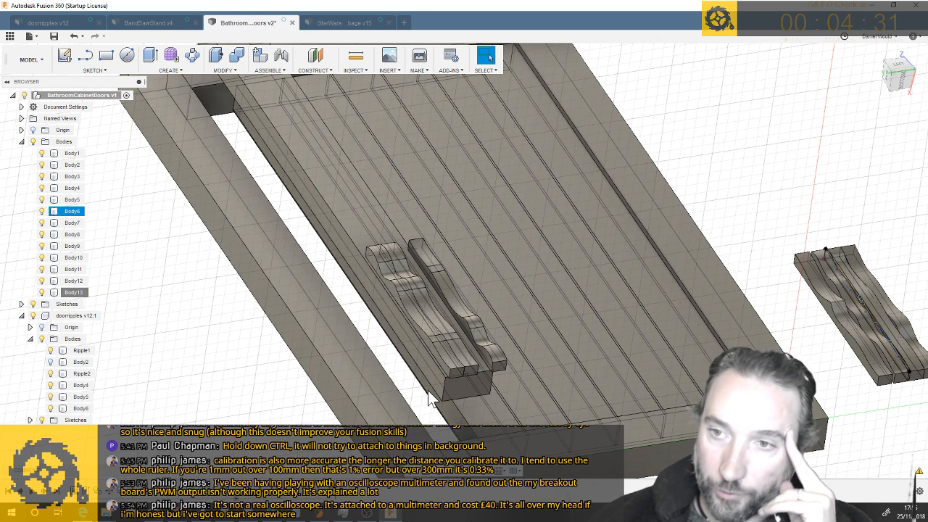
pyautogui.click(130, 320)
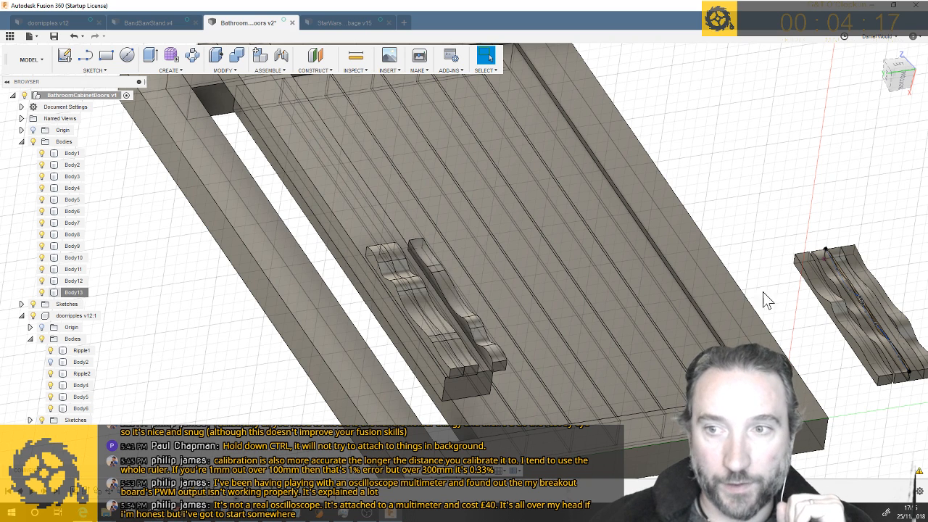
# Create a copy of the doorripples component's Ripple2 strip and move it over to the ripple strips on the raised frame piece
pyautogui.rightClick(76, 375)
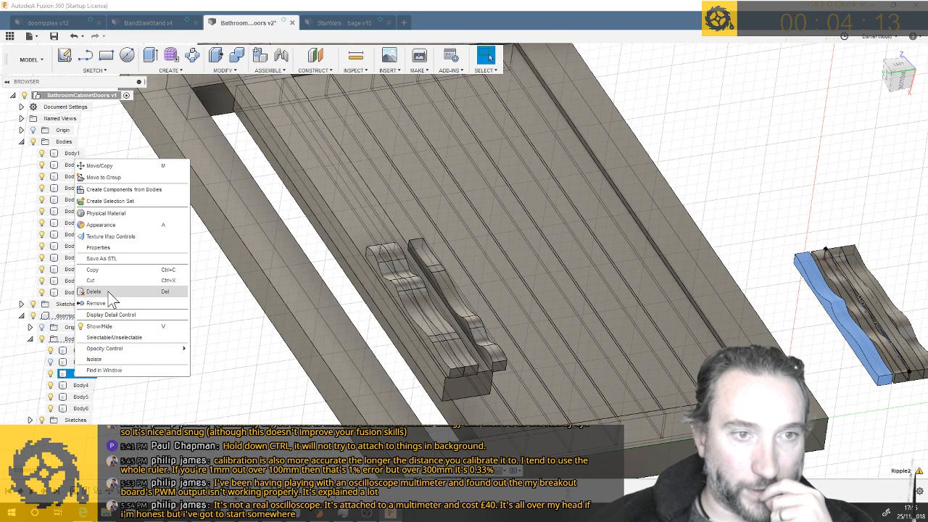
pyautogui.click(115, 166)
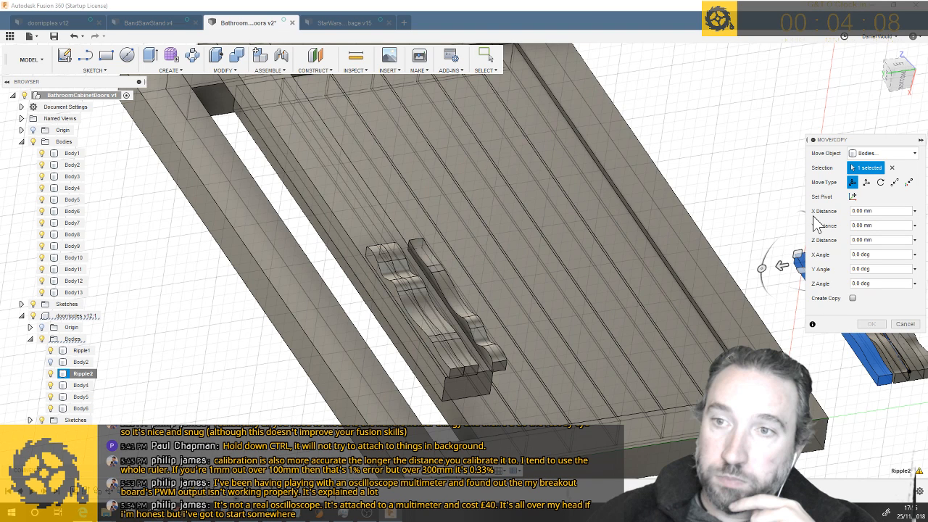
pyautogui.click(852, 298)
pyautogui.moveTo(862, 142); pyautogui.dragTo(688, 47)
pyautogui.moveTo(811, 238); pyautogui.dragTo(361, 264)
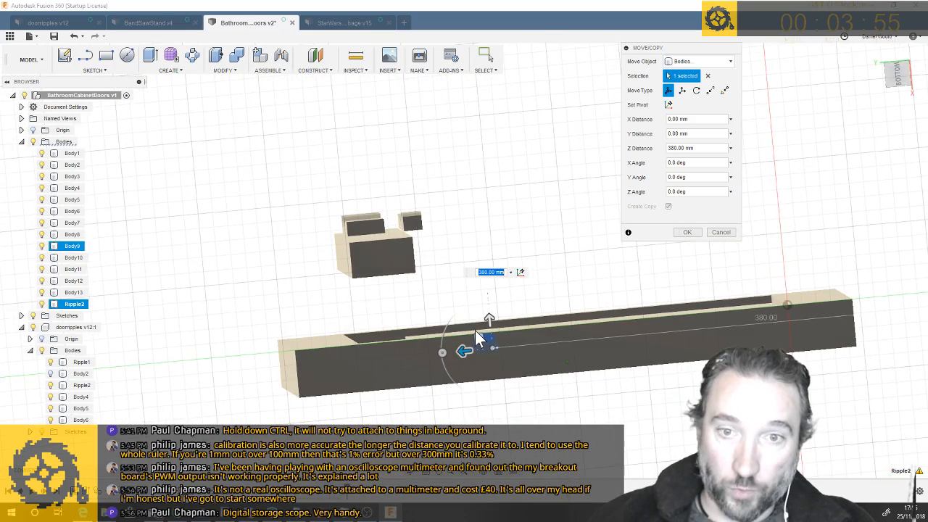
pyautogui.moveTo(489, 320); pyautogui.dragTo(367, 236)
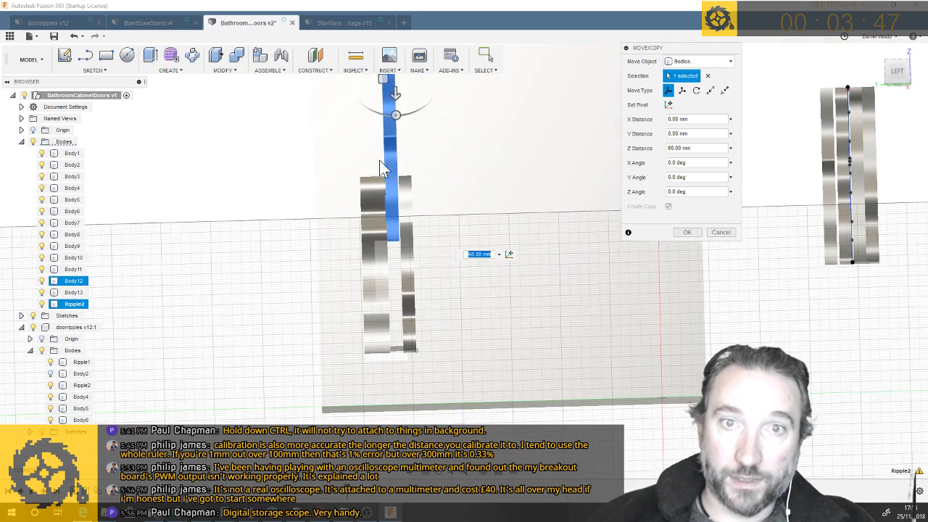
# Slide the Ripple2 copy 115 mm along X into the gap between Body12 and Body13, in line with their ends
pyautogui.moveTo(395, 94); pyautogui.dragTo(394, 204)
pyautogui.scroll(4, 394, 204)
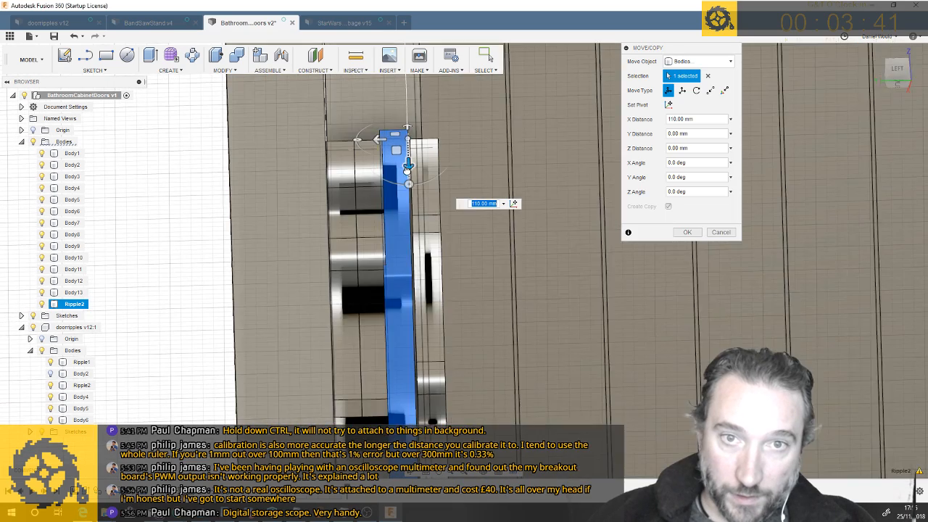
pyautogui.moveTo(408, 166); pyautogui.dragTo(407, 172)
pyautogui.keyDown('shift'); pyautogui.moveTo(406, 173); pyautogui.dragTo(403, 180, button='middle'); pyautogui.keyUp('shift')
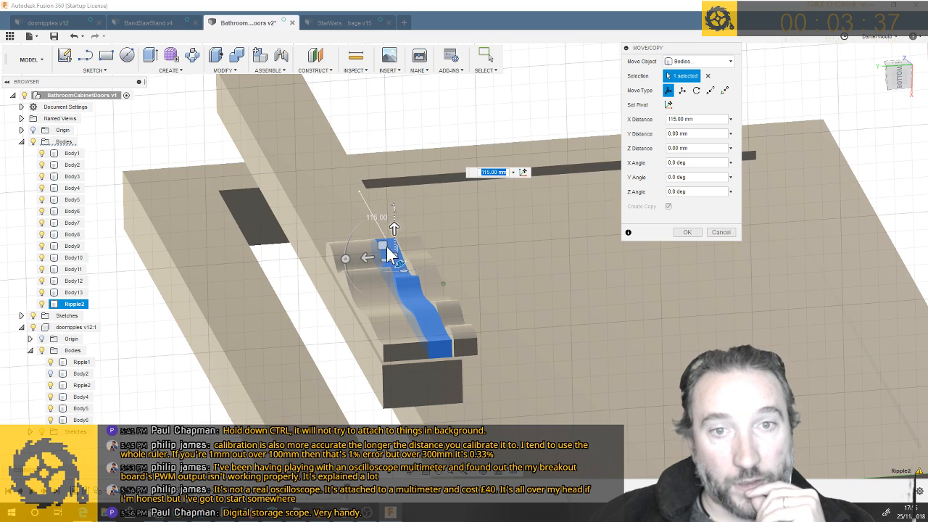
pyautogui.scroll(4, 387, 247)
pyautogui.moveTo(372, 264); pyautogui.dragTo(374, 264)
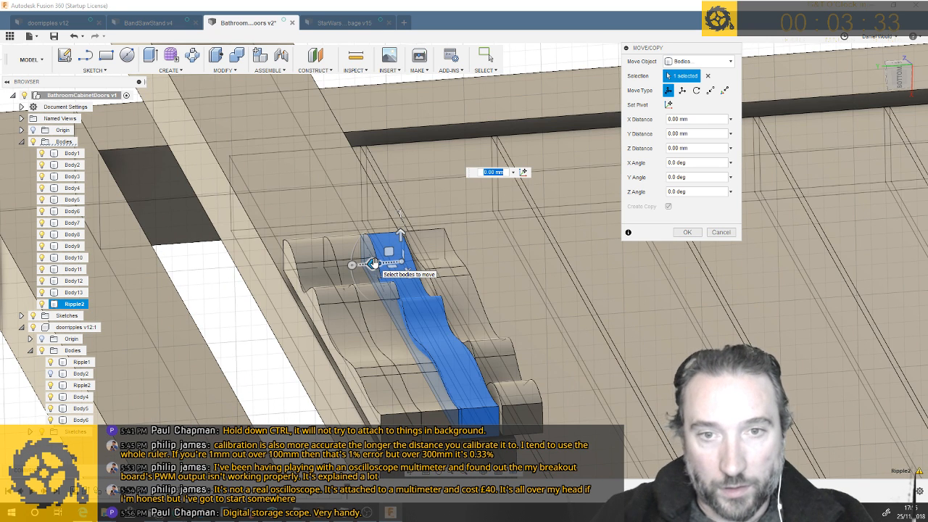
pyautogui.press('Escape')
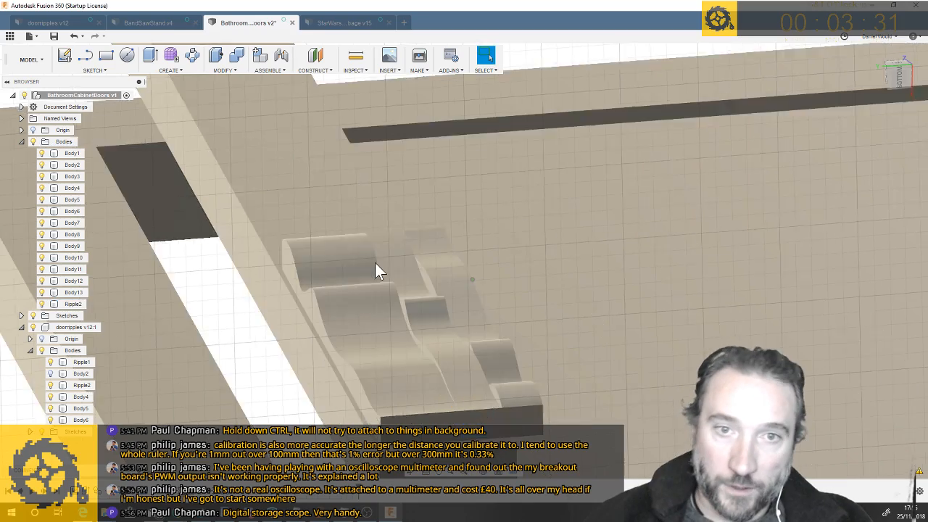
# Examine the four side-by-side ripple strips and how their combined width fits the raised frame piece
pyautogui.scroll(5, 375, 263)
pyautogui.scroll(-8, 375, 261)
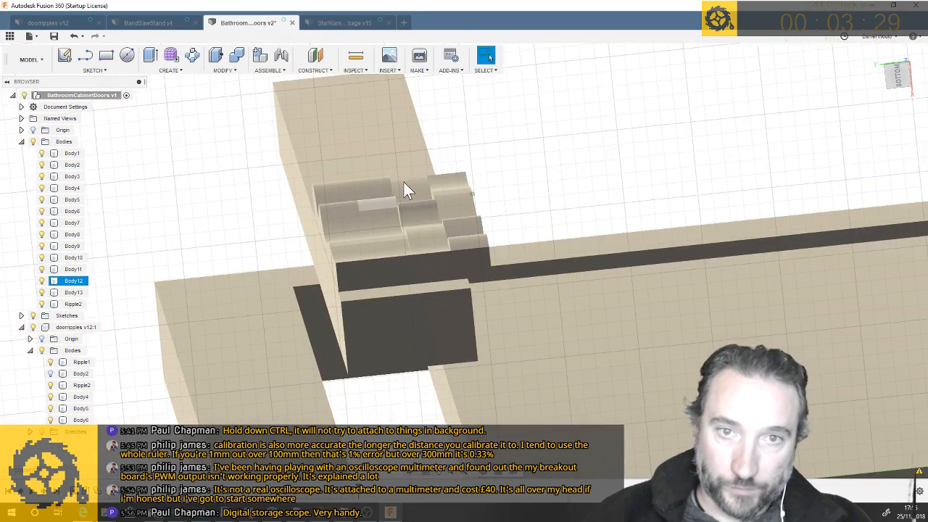
pyautogui.scroll(6, 409, 182)
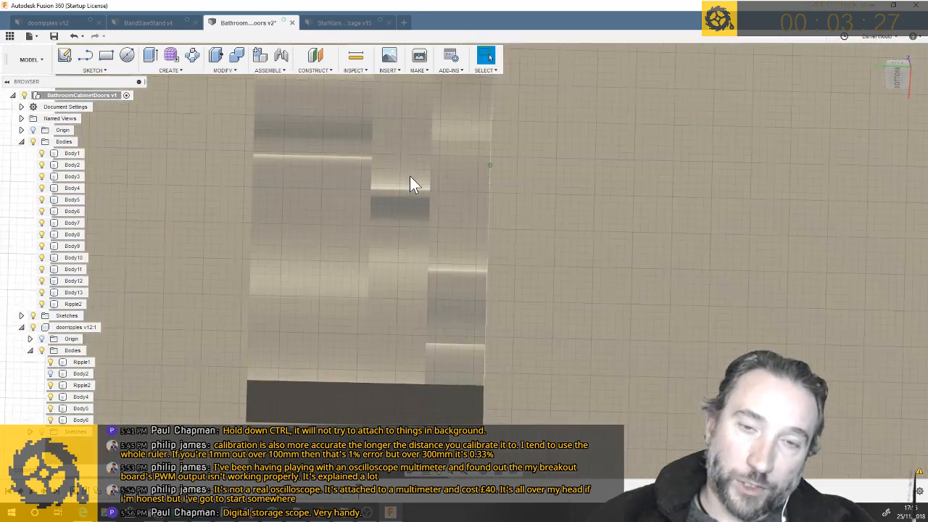
pyautogui.scroll(-7, 410, 177)
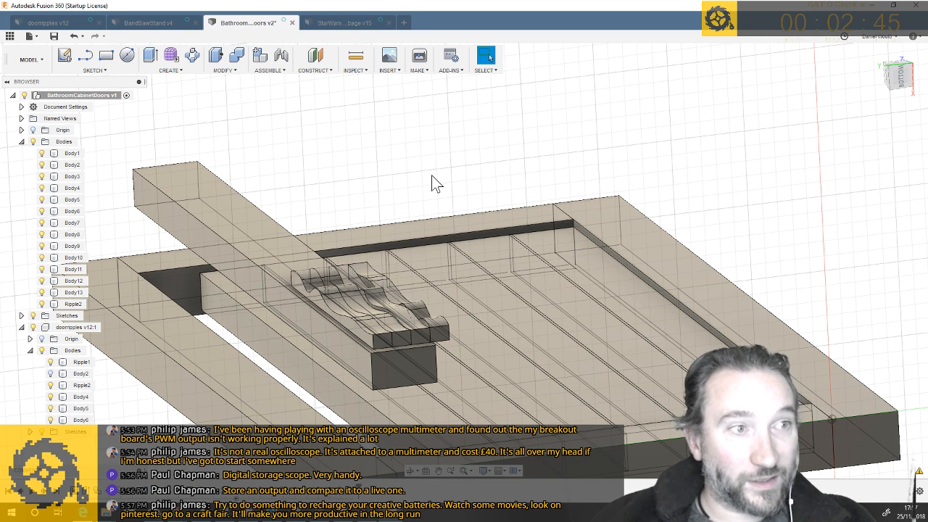
pyautogui.scroll(1, 398, 159)
pyautogui.scroll(4, 398, 160)
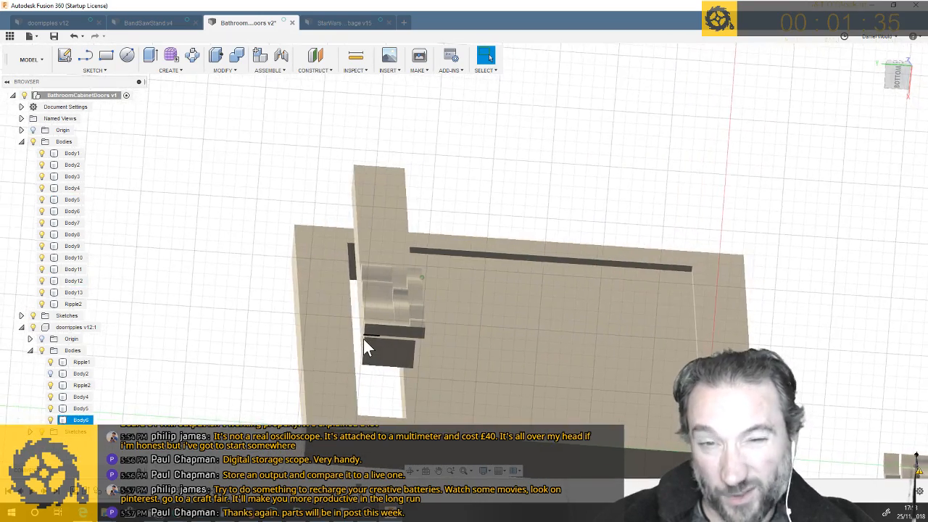
pyautogui.scroll(4, 398, 324)
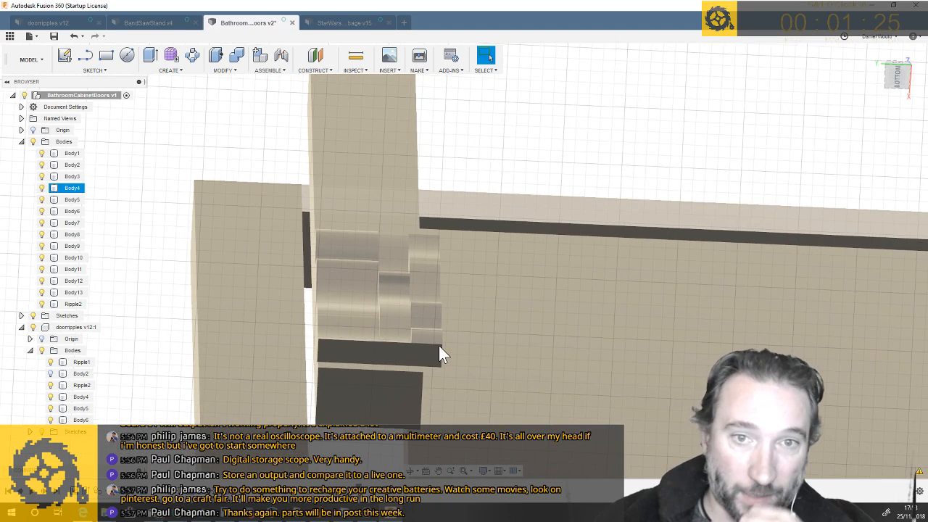
pyautogui.click(423, 368)
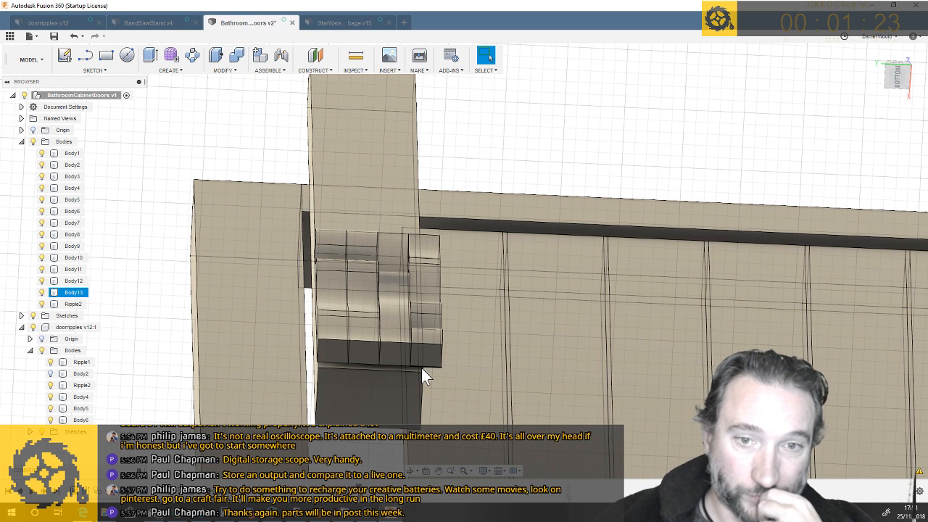
pyautogui.click(420, 370)
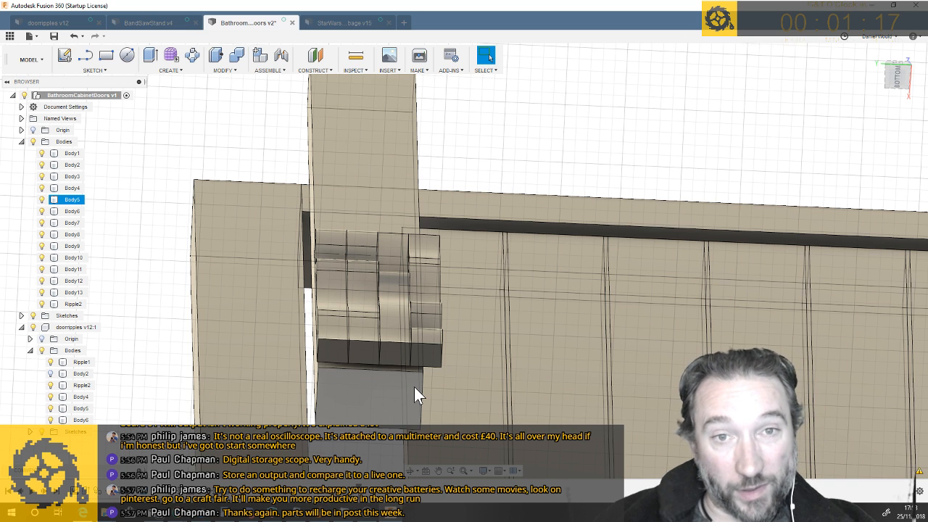
pyautogui.scroll(-3, 414, 387)
pyautogui.click(391, 328)
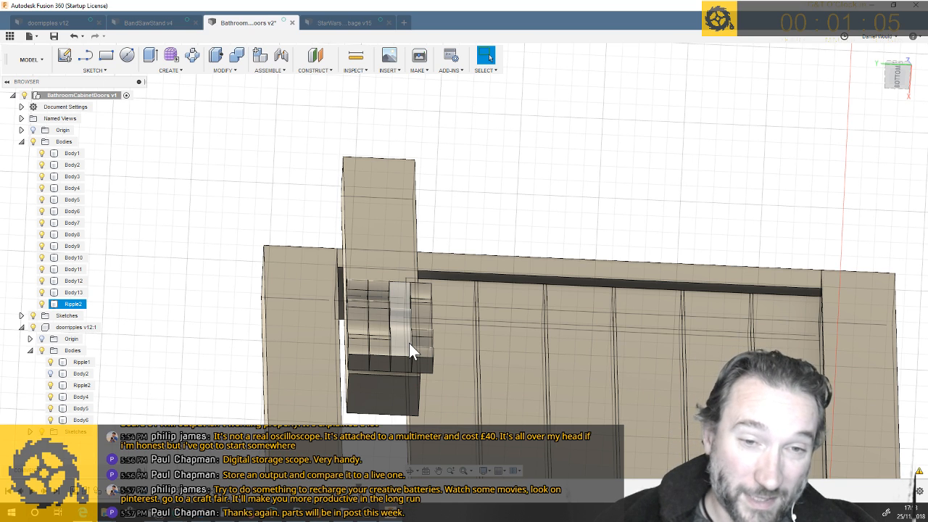
pyautogui.click(424, 381)
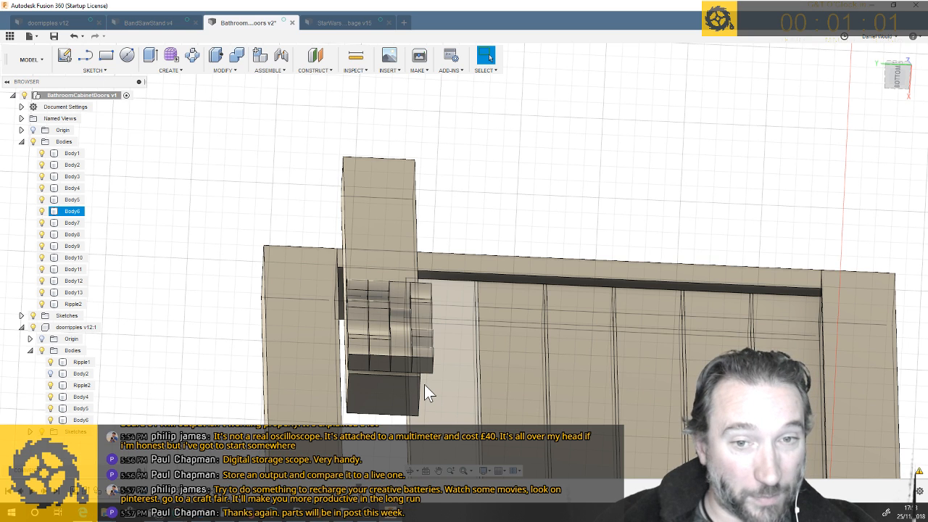
pyautogui.click(422, 386)
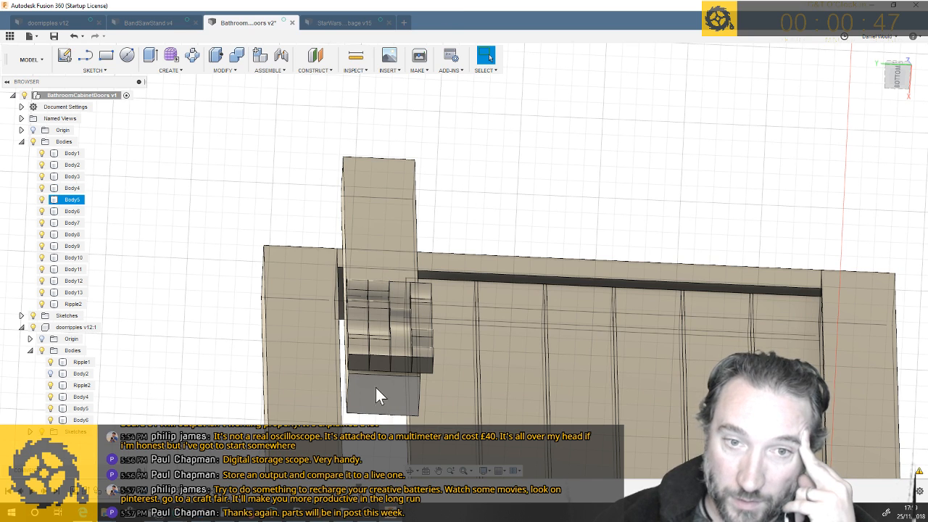
pyautogui.click(544, 305)
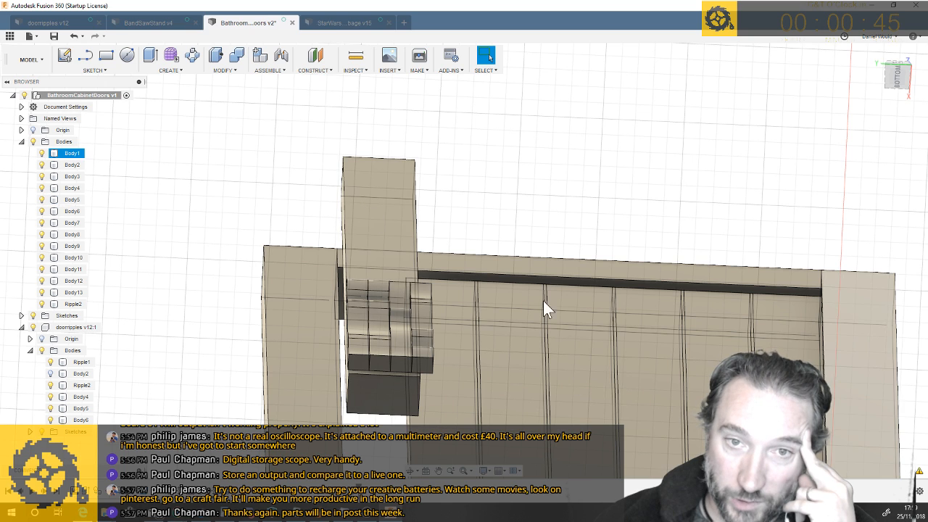
pyautogui.click(388, 207)
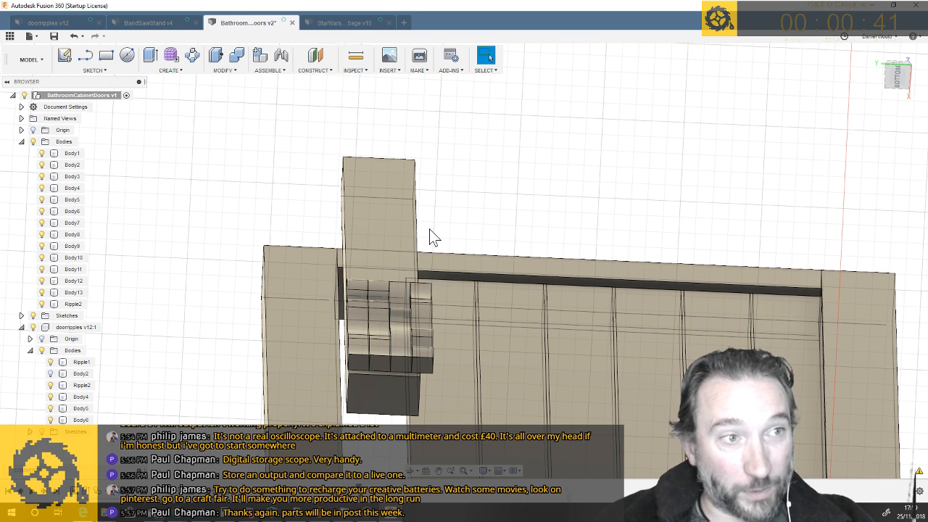
# Save the bathroom cabinet doors design as a new version without a description
pyautogui.hotkey('ctrl', 's')
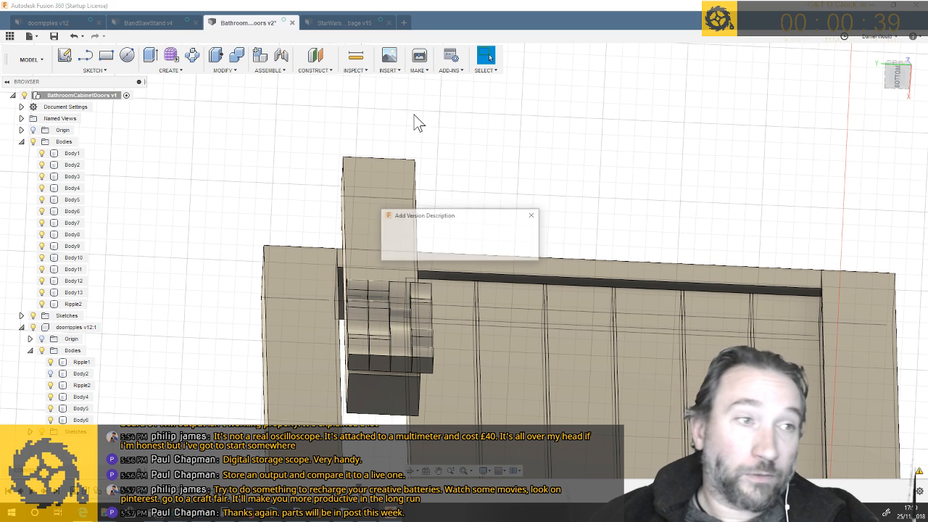
pyautogui.press('Return')
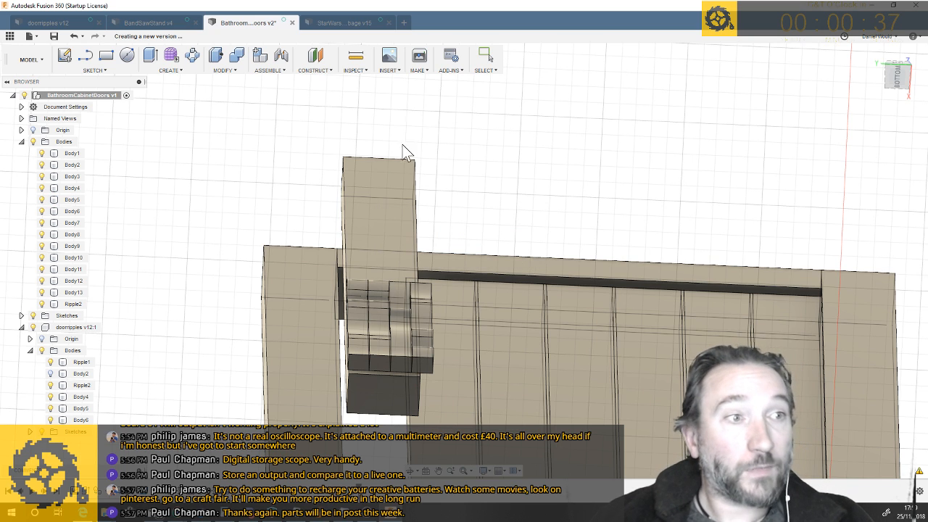